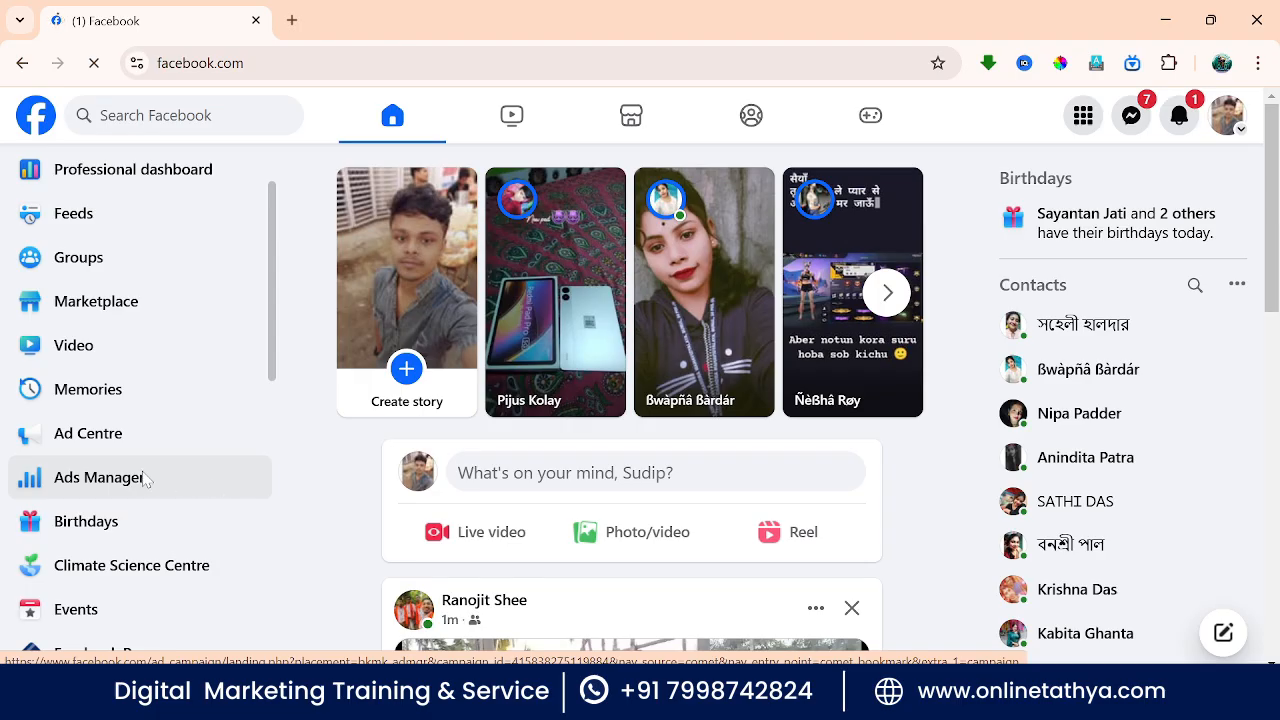
Step: Open Ads Manager from Facebook and expand the ad account selector to list more ad accounts
{"action": "left_click", "coordinate": [143, 478]}
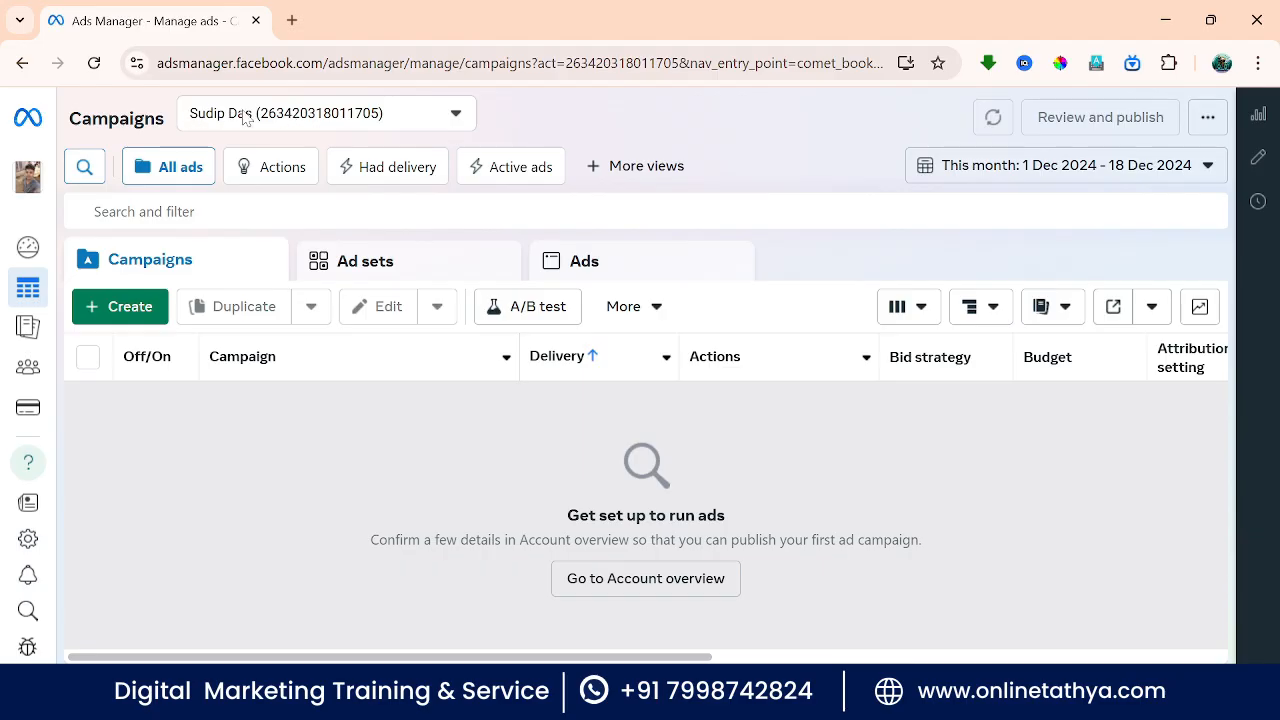
{"action": "left_click", "coordinate": [302, 118]}
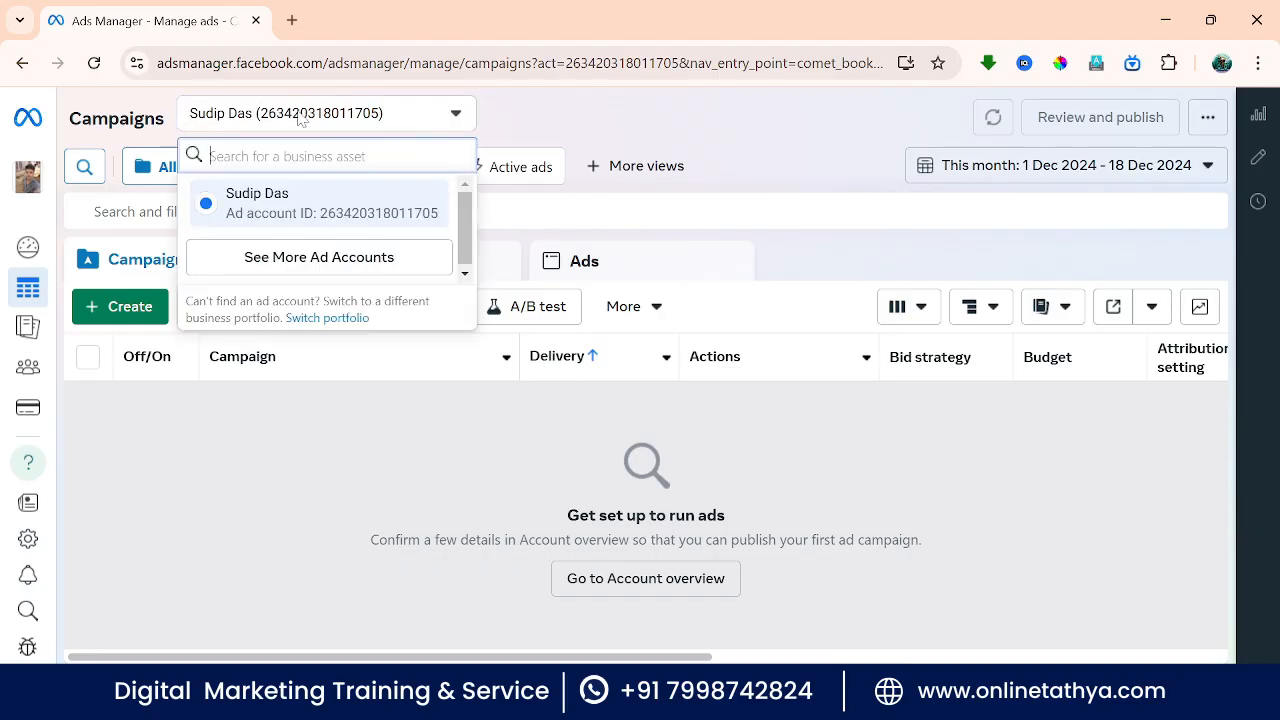
{"action": "left_click", "coordinate": [300, 257]}
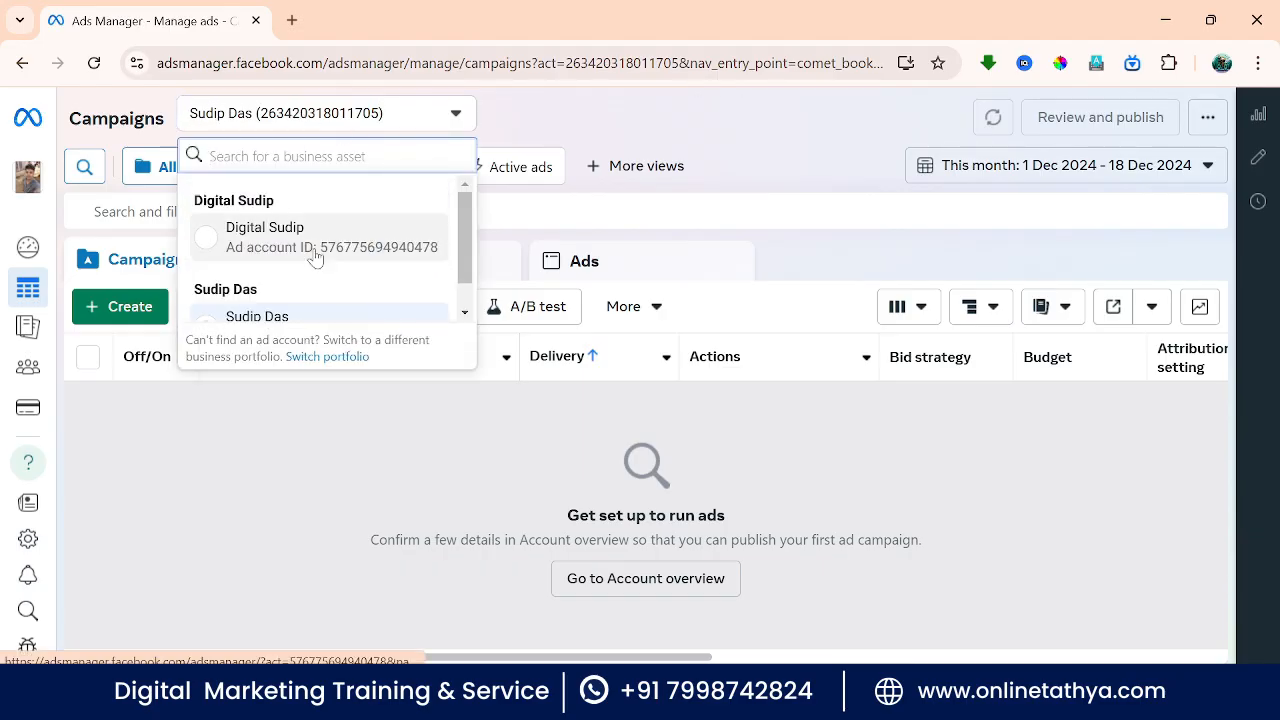
Step: Compare the business and personal ad accounts in the list and switch to the Digital Sudip ad account
{"action": "scroll", "coordinate": [210, 215], "scroll_direction": "down", "scroll_amount": 1}
{"action": "scroll", "coordinate": [207, 215], "scroll_direction": "up", "scroll_amount": 1}
{"action": "scroll", "coordinate": [250, 205], "scroll_direction": "down", "scroll_amount": 1}
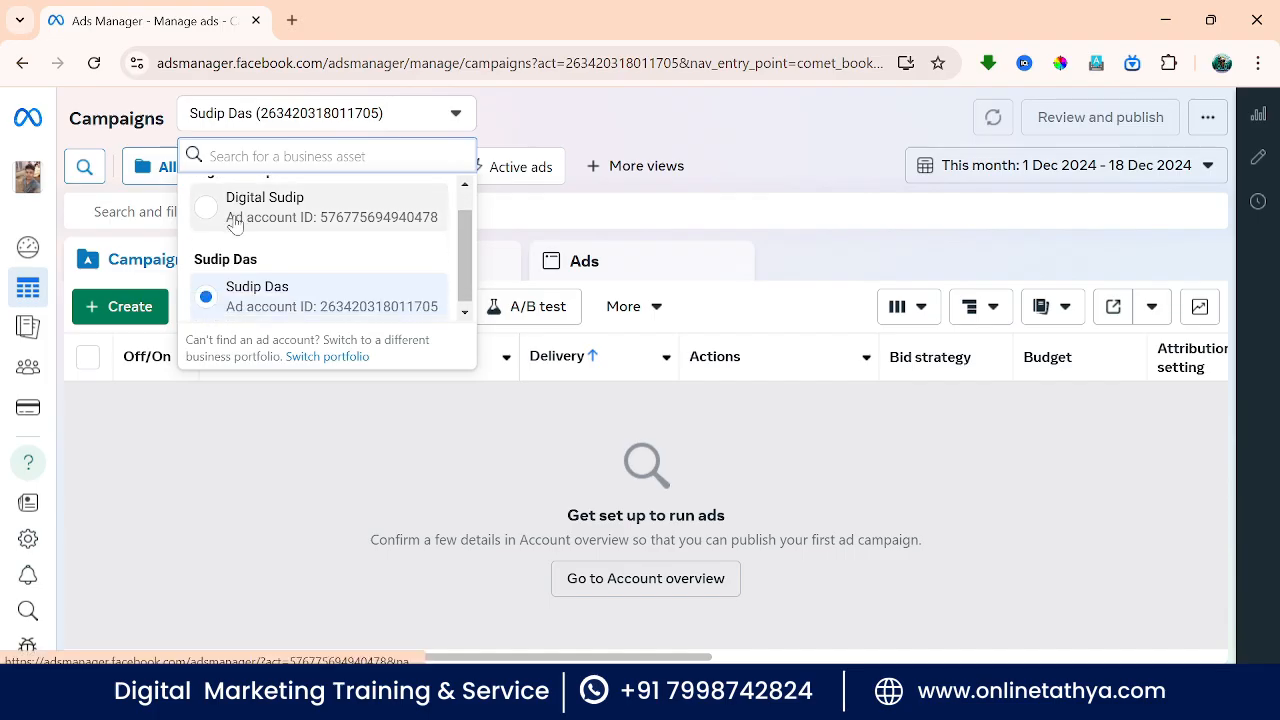
{"action": "scroll", "coordinate": [263, 244], "scroll_direction": "up", "scroll_amount": 1}
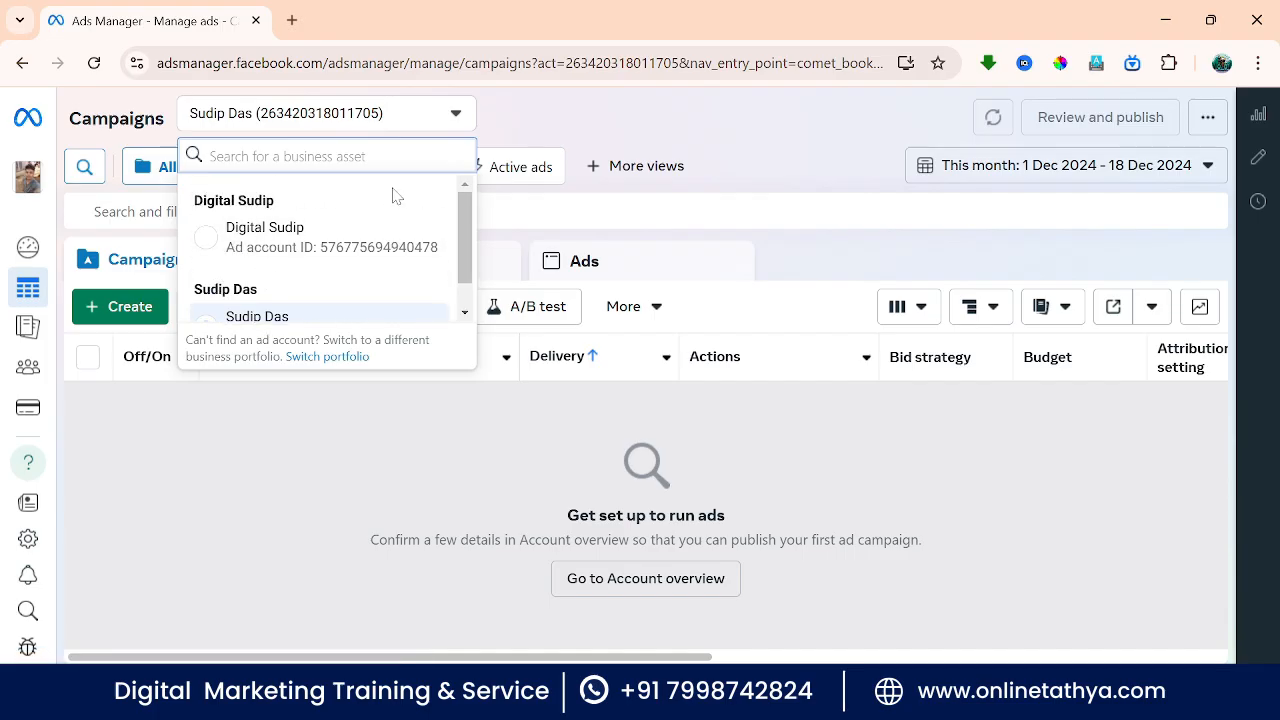
{"action": "scroll", "coordinate": [370, 260], "scroll_direction": "down", "scroll_amount": 1}
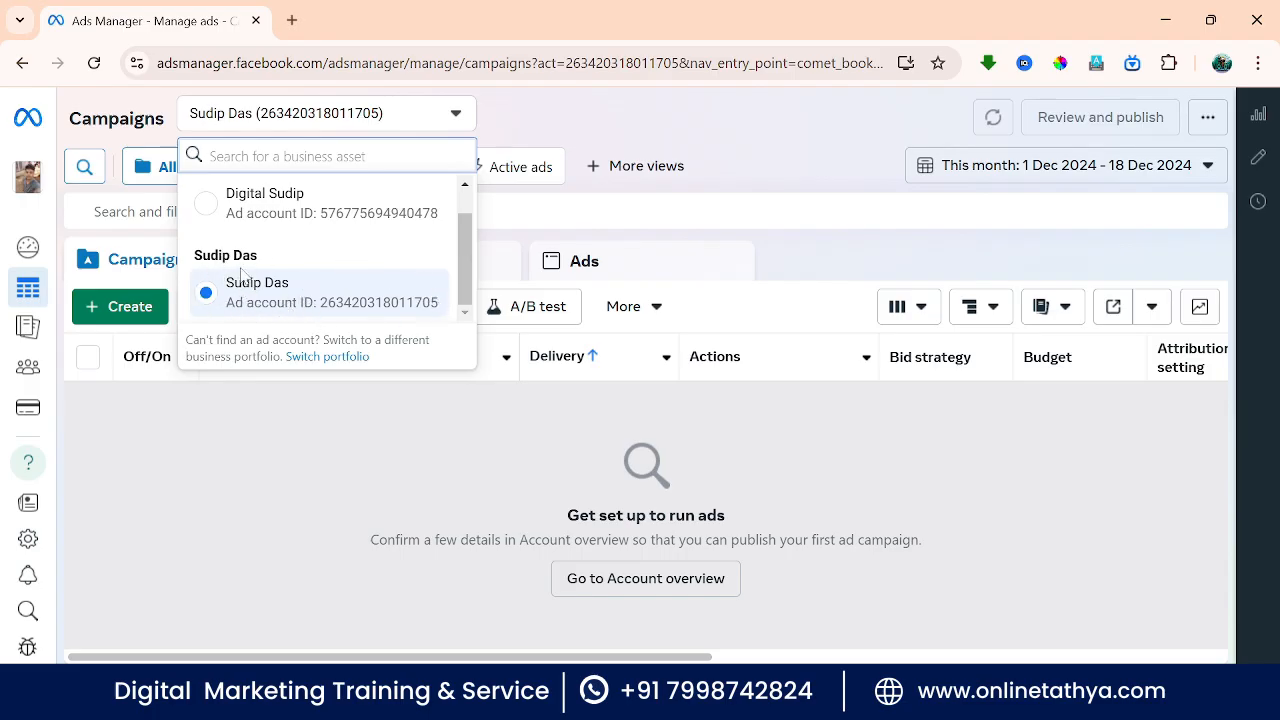
{"action": "scroll", "coordinate": [268, 279], "scroll_direction": "up", "scroll_amount": 1}
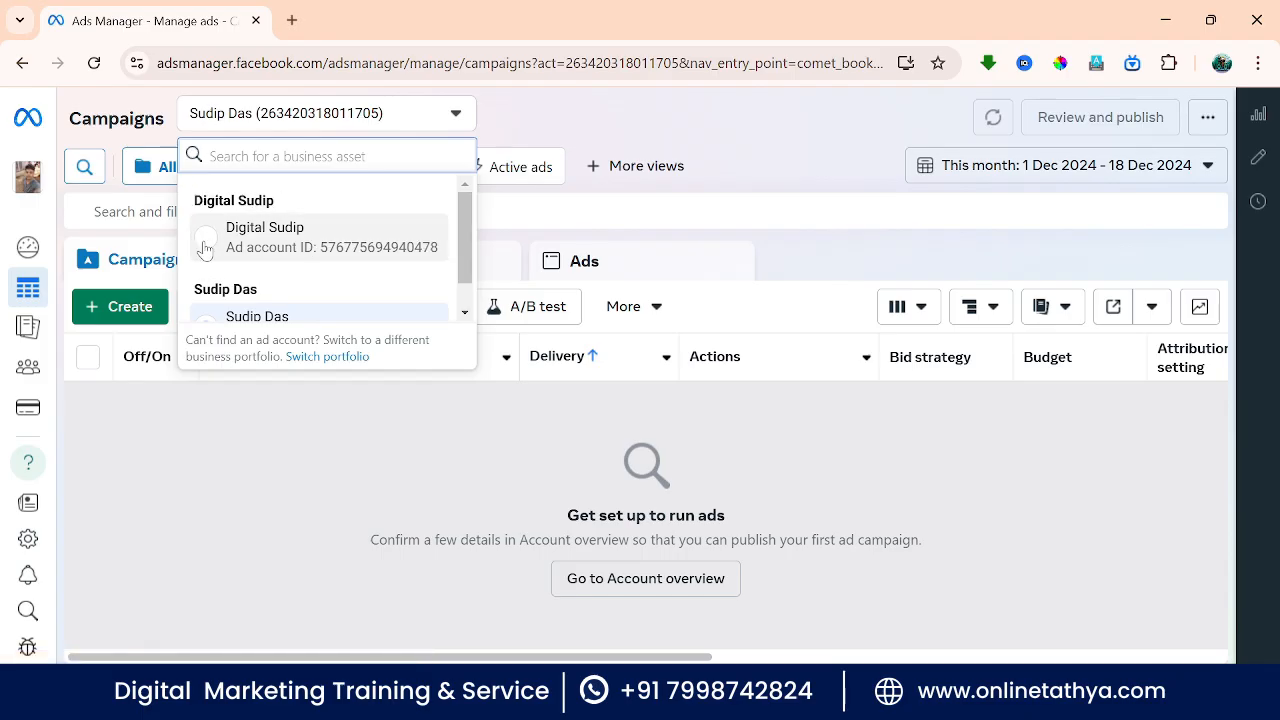
{"action": "scroll", "coordinate": [285, 245], "scroll_direction": "down", "scroll_amount": 1}
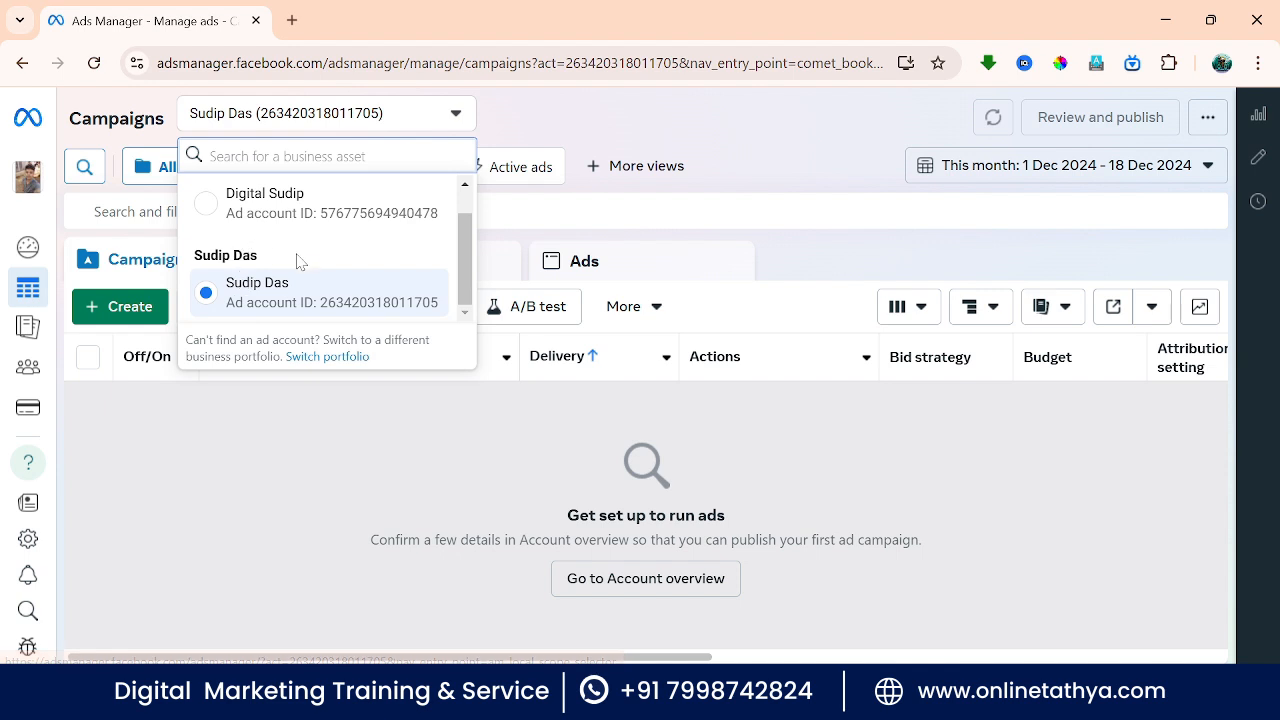
{"action": "scroll", "coordinate": [290, 250], "scroll_direction": "up", "scroll_amount": 1}
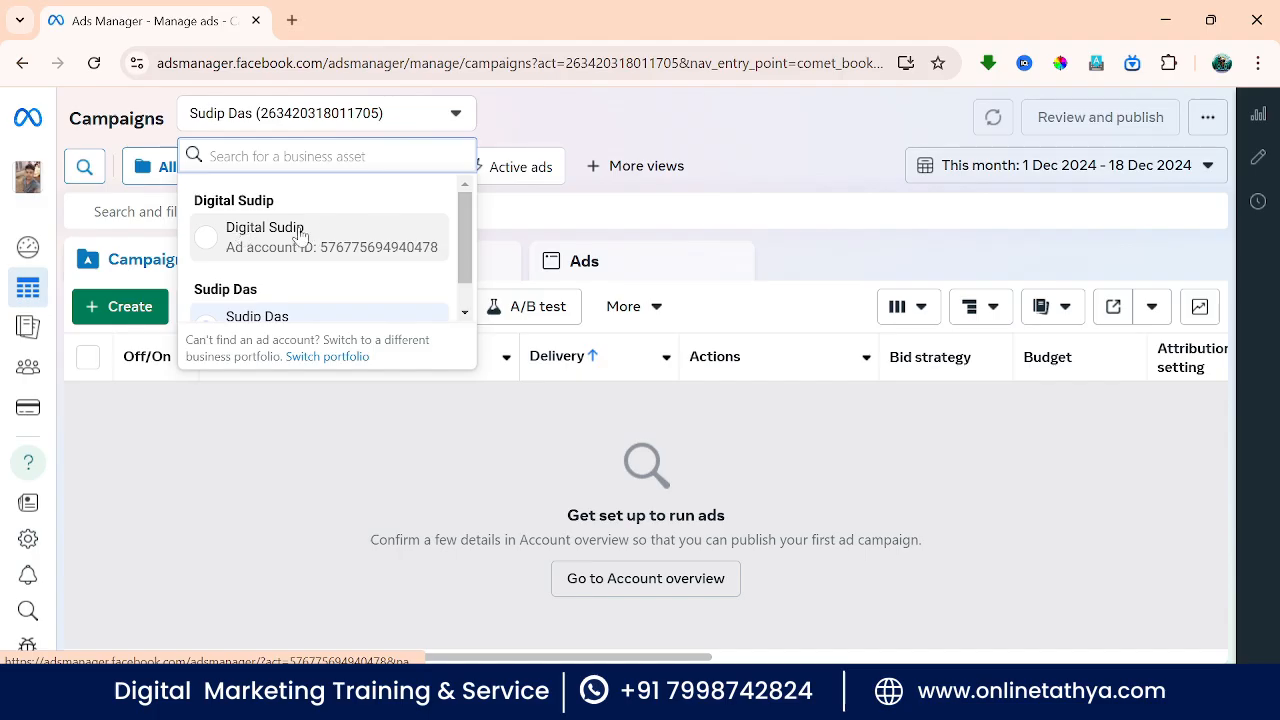
{"action": "scroll", "coordinate": [298, 232], "scroll_direction": "down", "scroll_amount": 1}
{"action": "scroll", "coordinate": [292, 226], "scroll_direction": "up", "scroll_amount": 1}
{"action": "scroll", "coordinate": [304, 224], "scroll_direction": "down", "scroll_amount": 1}
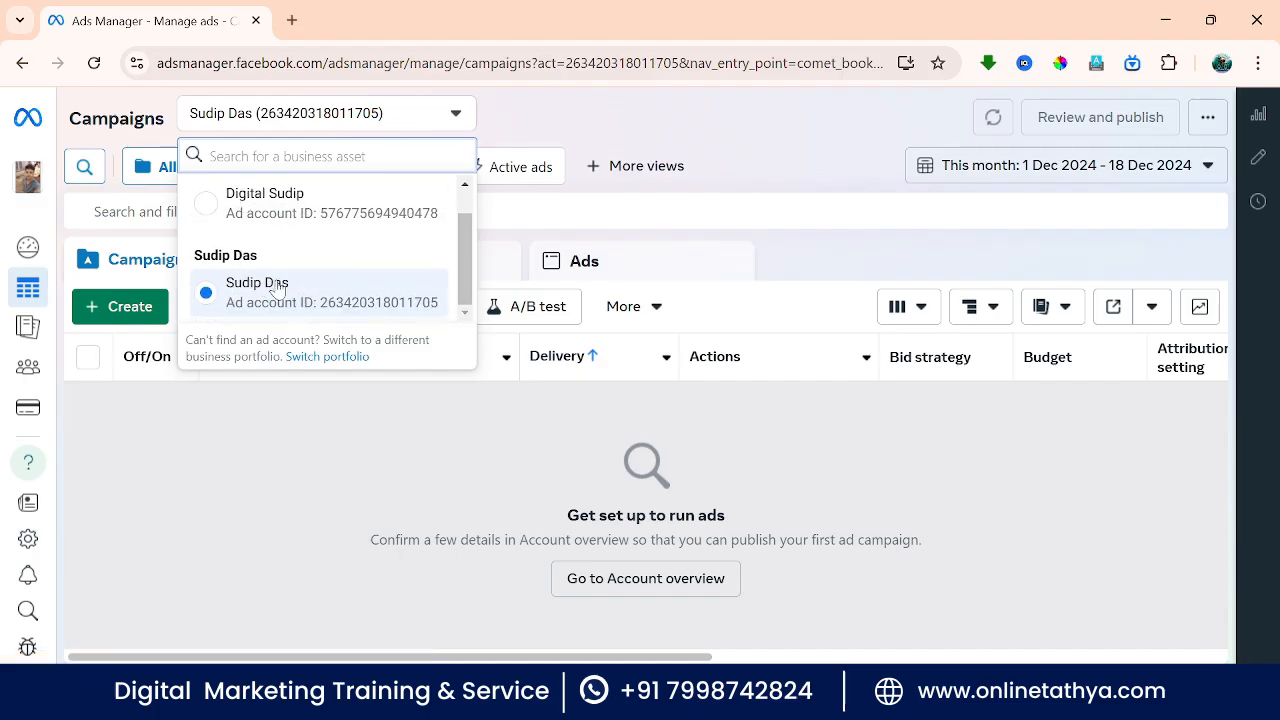
{"action": "scroll", "coordinate": [293, 283], "scroll_direction": "up", "scroll_amount": 1}
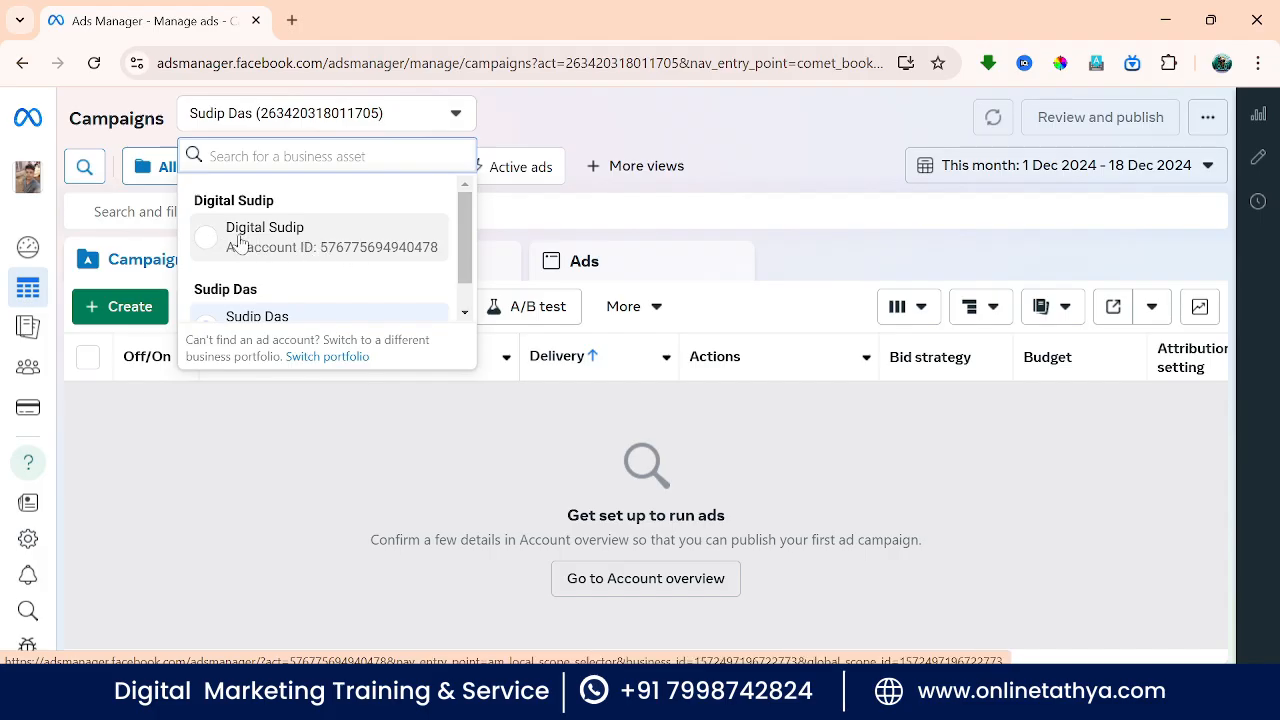
{"action": "left_click", "coordinate": [239, 243]}
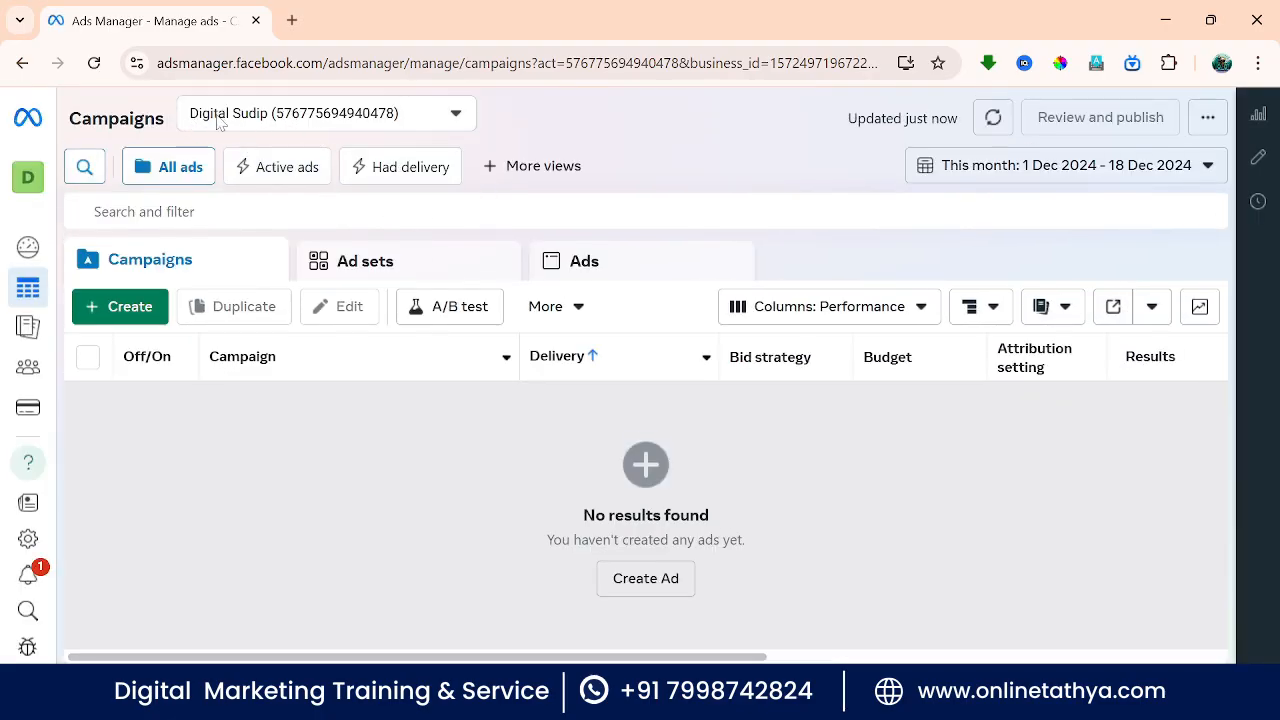
Step: Open the ad account's billing and payments and look at its email verification request without sending the email
{"action": "mouse_move", "coordinate": [28, 408]}
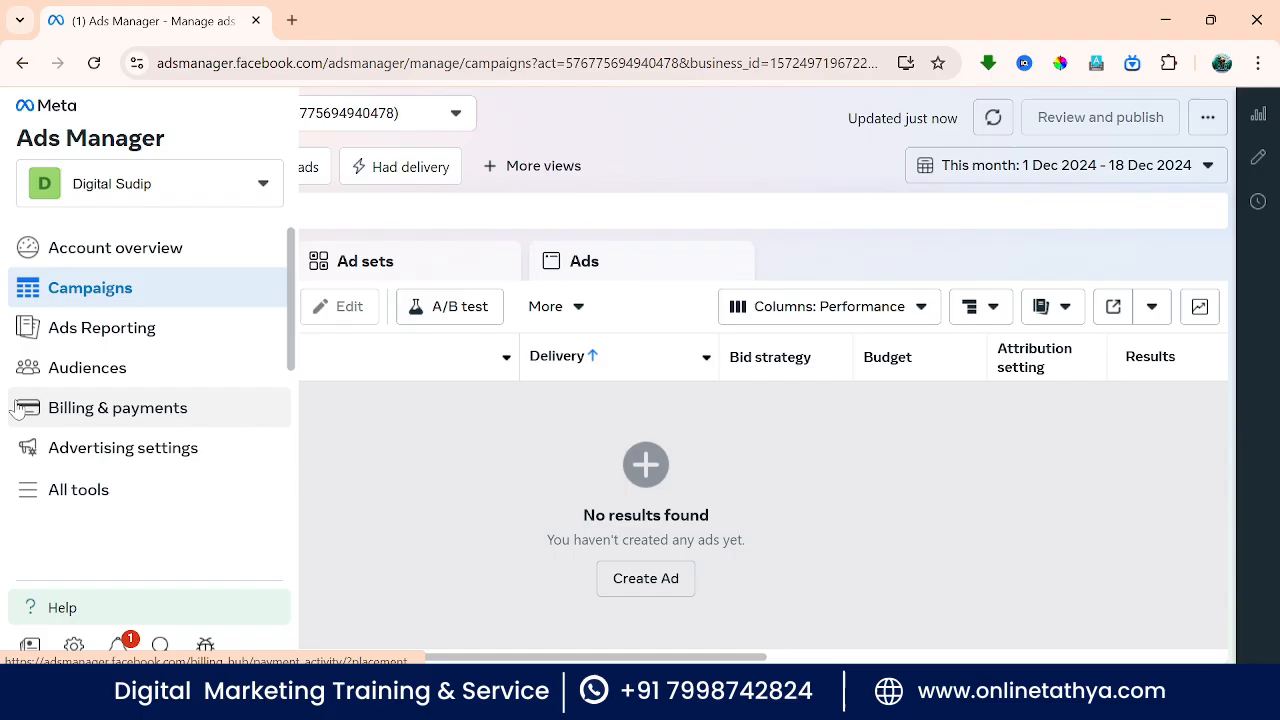
{"action": "left_click", "coordinate": [100, 420]}
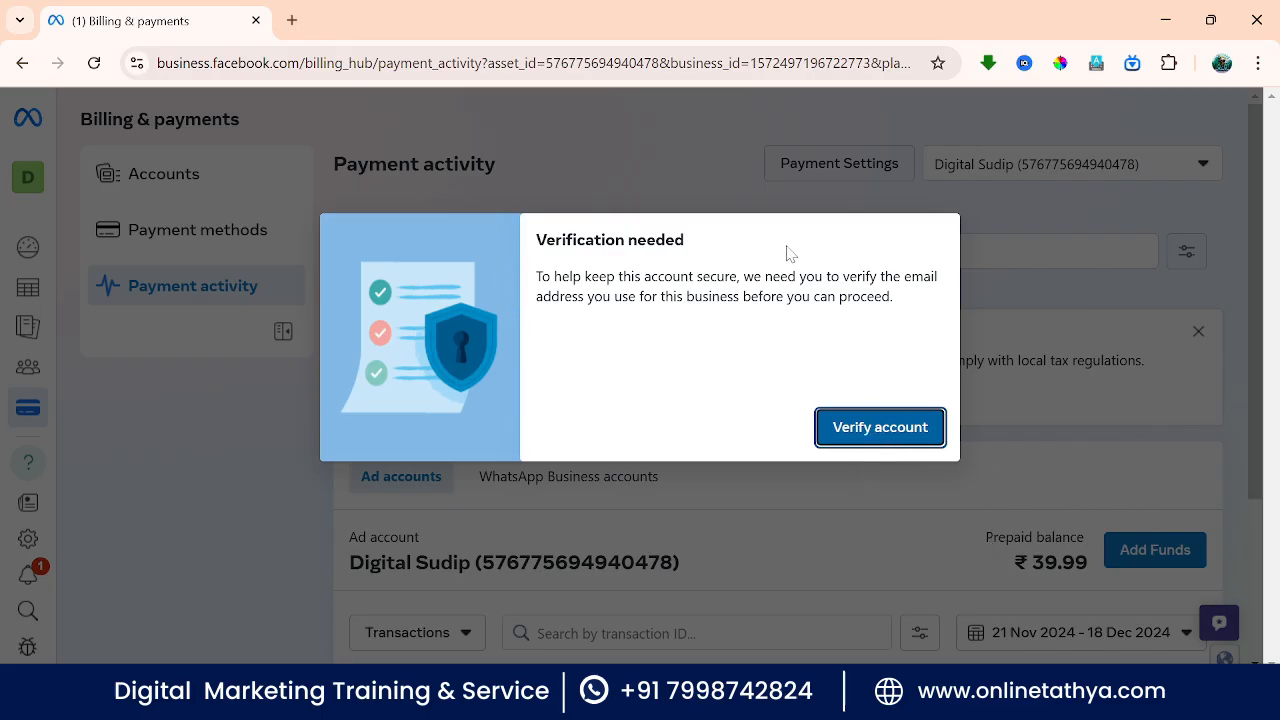
{"action": "left_click", "coordinate": [885, 428]}
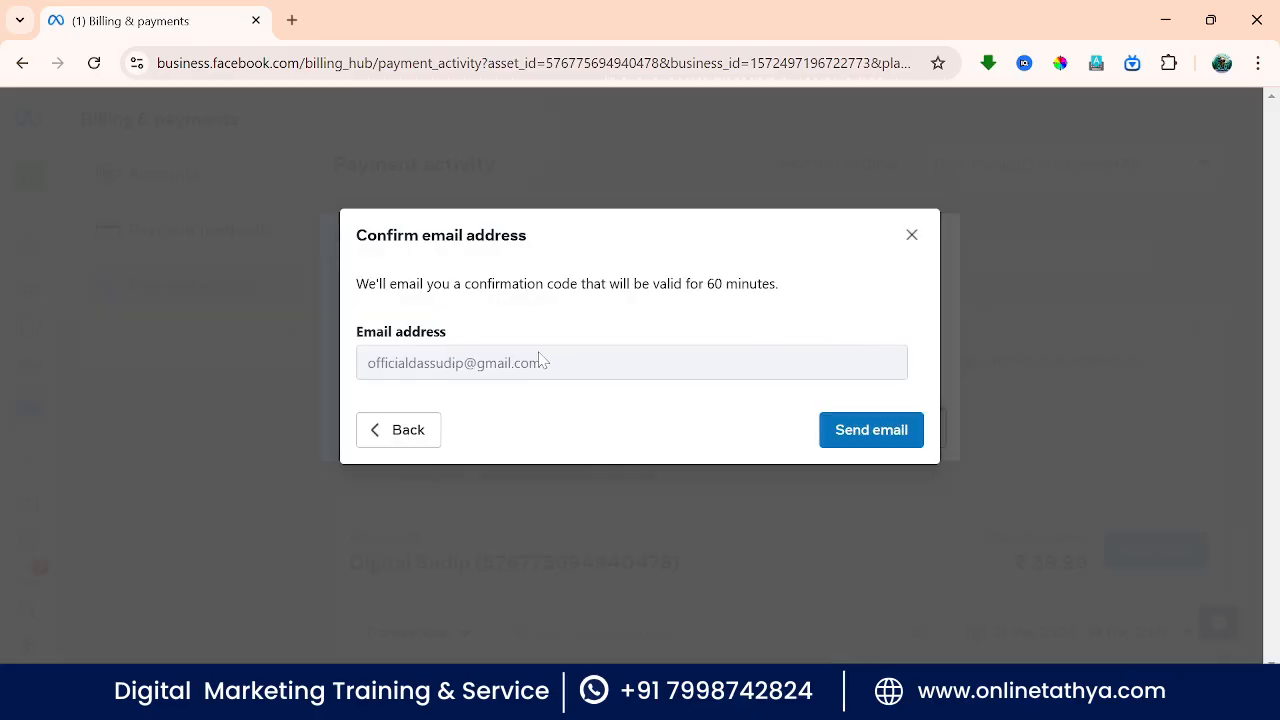
{"action": "left_click", "coordinate": [918, 240]}
{"action": "left_click", "coordinate": [874, 362]}
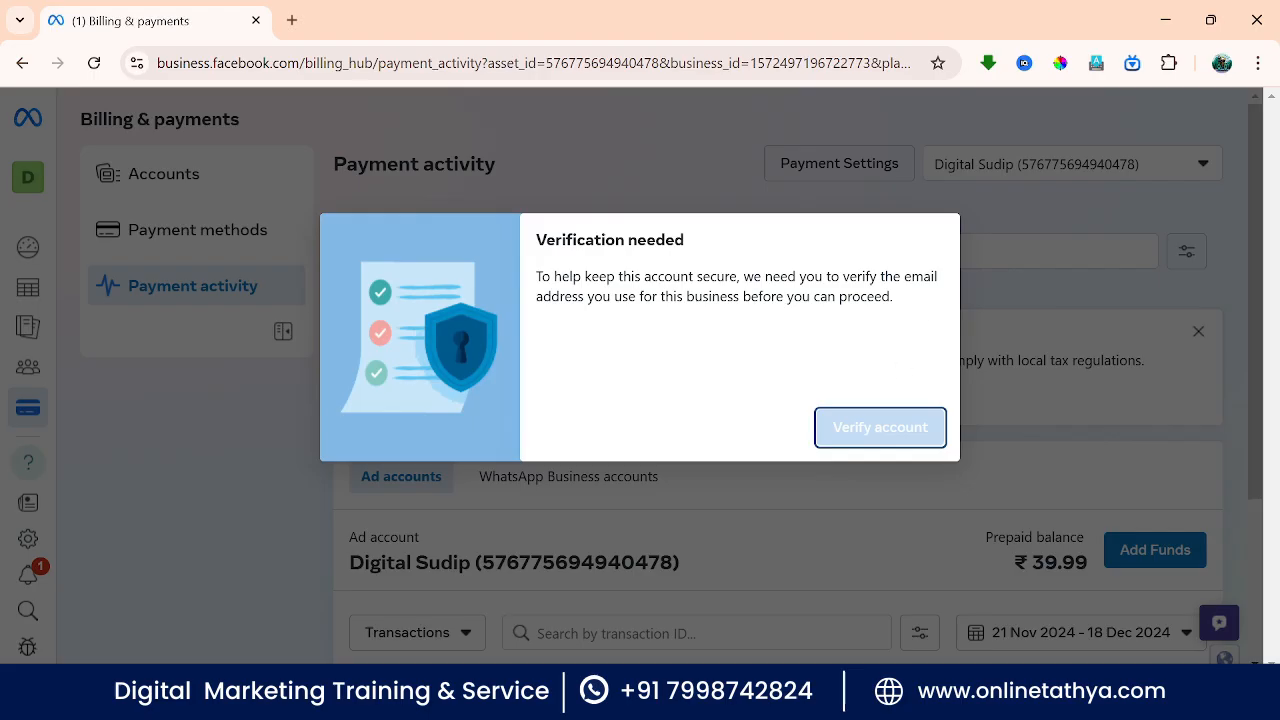
{"action": "left_click", "coordinate": [97, 66]}
{"action": "left_click", "coordinate": [1224, 66]}
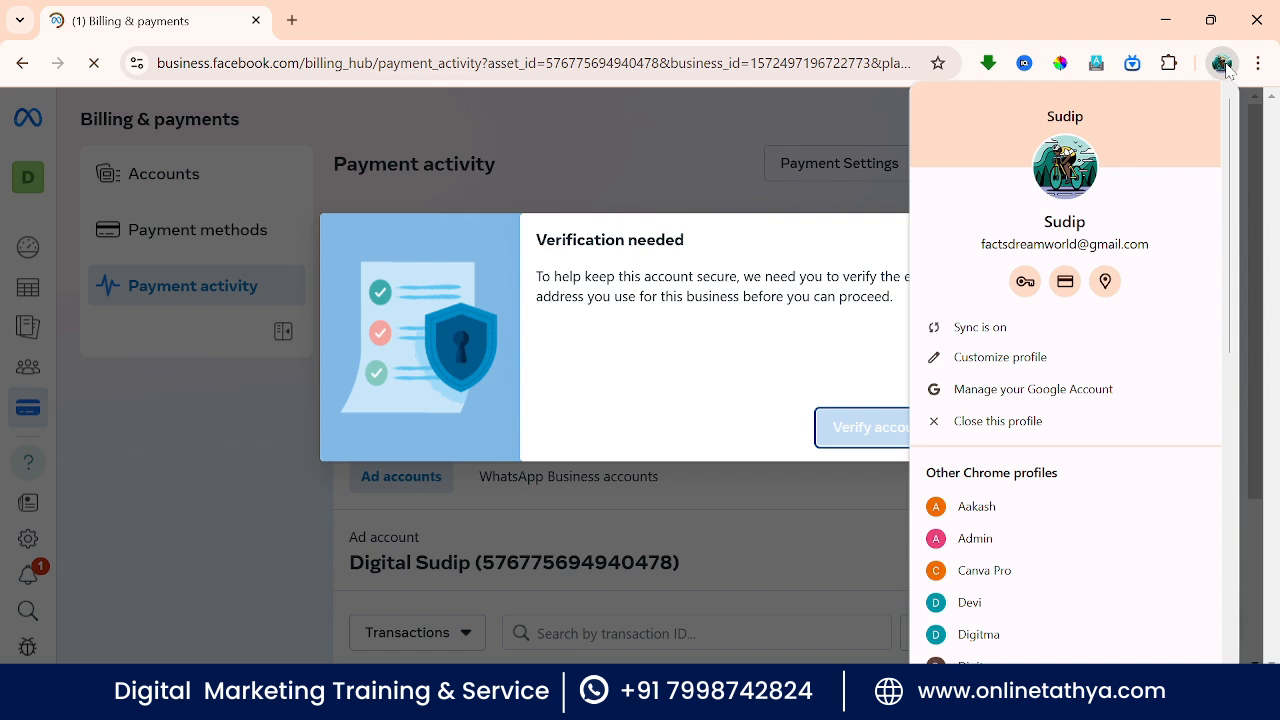
{"action": "left_click", "coordinate": [1224, 66]}
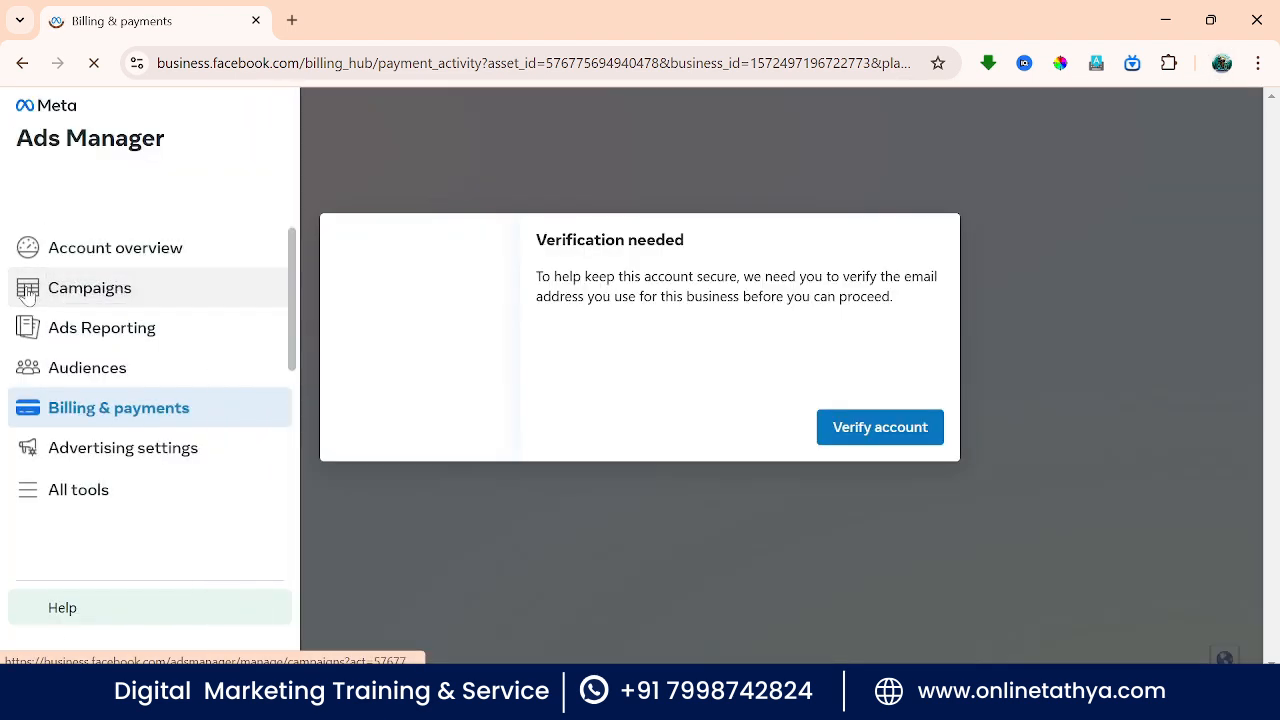
Step: Return to the campaigns list and start creating a new campaign
{"action": "left_click", "coordinate": [68, 294]}
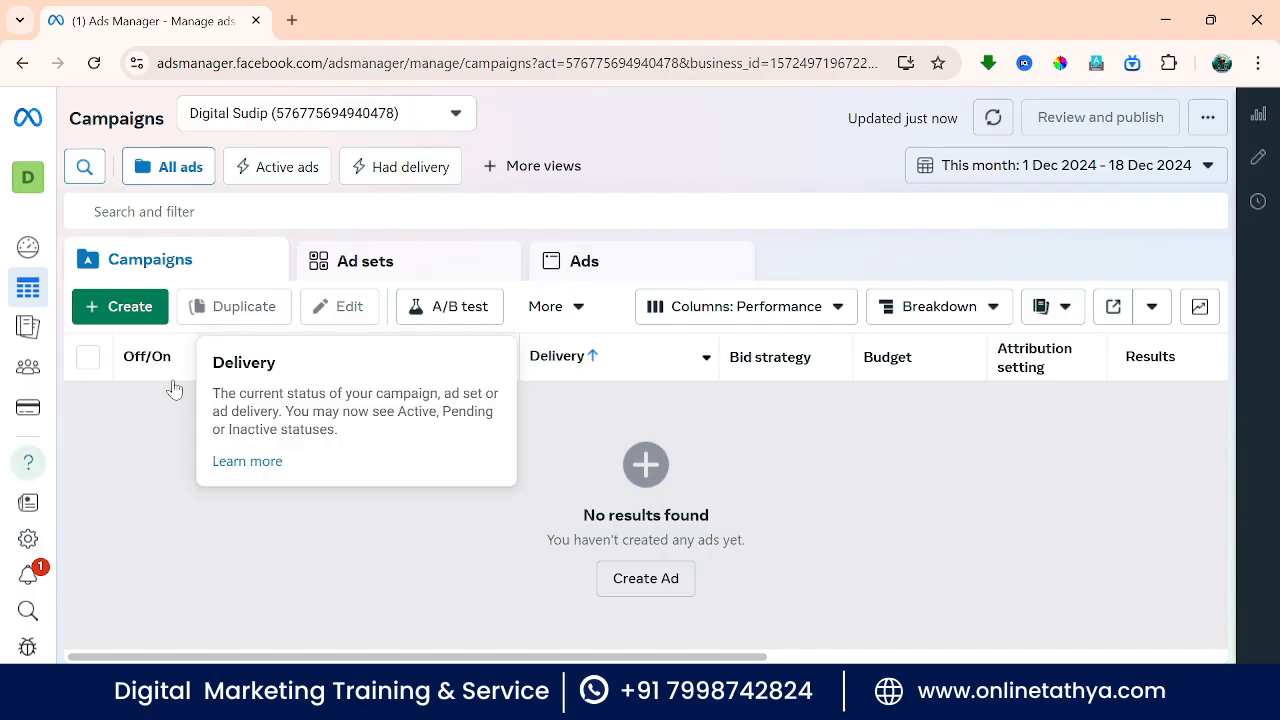
{"action": "left_click", "coordinate": [140, 315]}
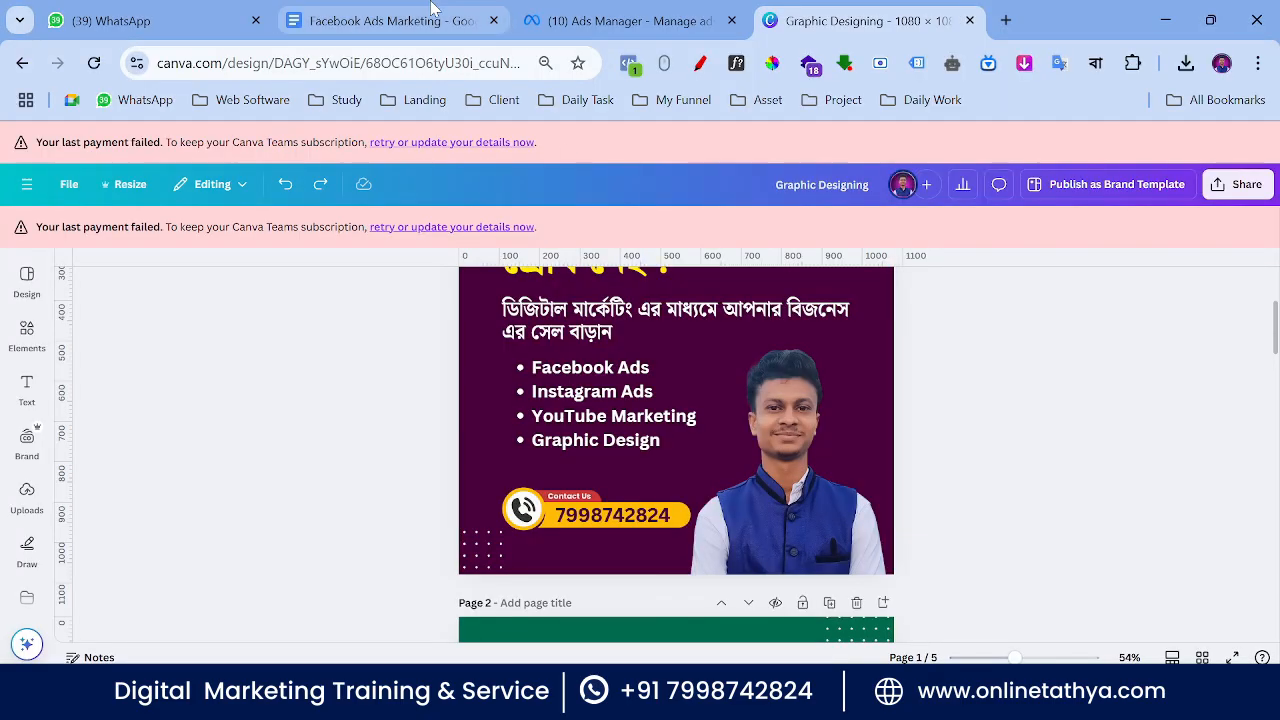
Step: Check the Goal / Object requirement in Part-5 of the Facebook Ads Marketing Google Doc, then return to Ads Manager
{"action": "left_click", "coordinate": [405, 15]}
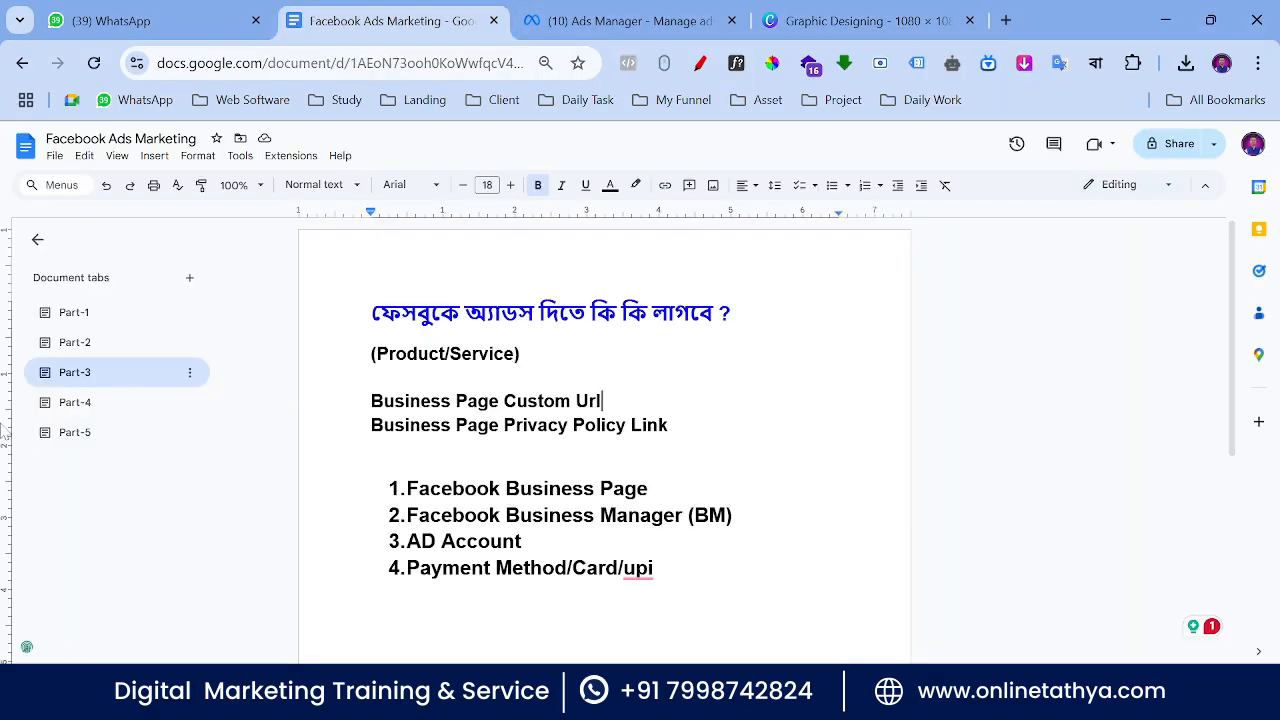
{"action": "left_click", "coordinate": [72, 432]}
{"action": "left_click_drag", "start_coordinate": [407, 363], "coordinate": [531, 363]}
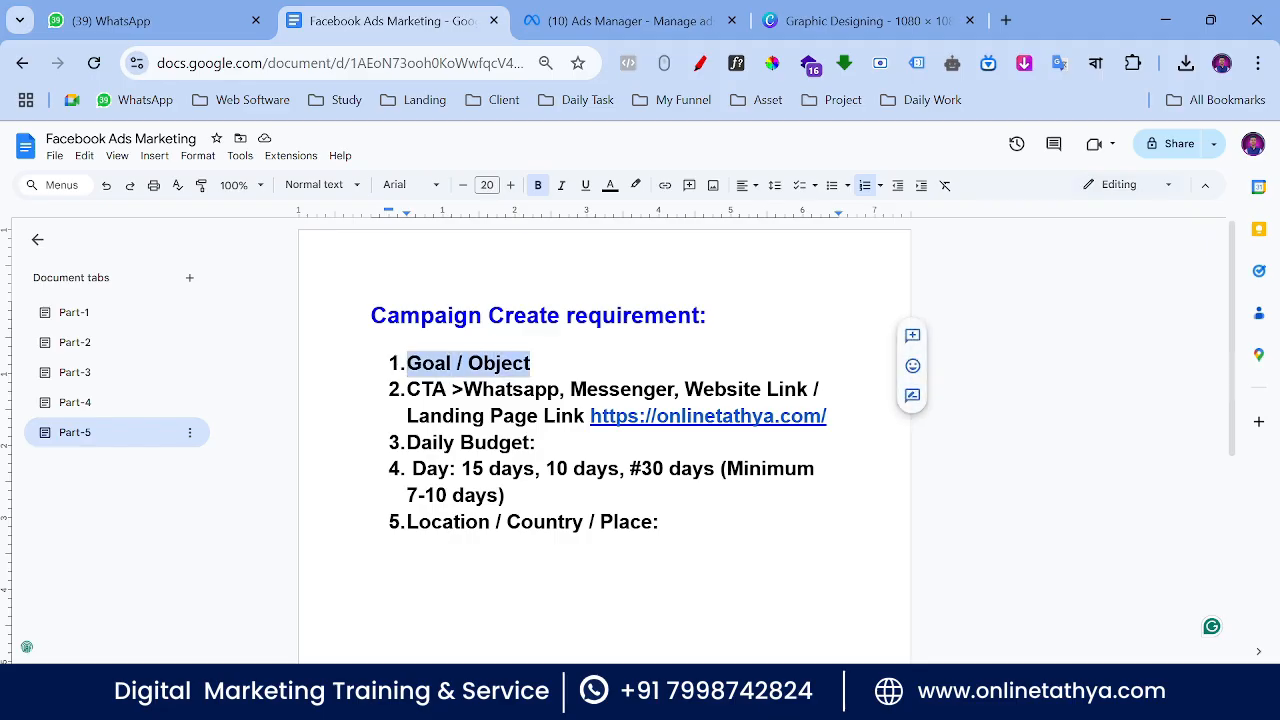
{"action": "left_click", "coordinate": [854, 699]}
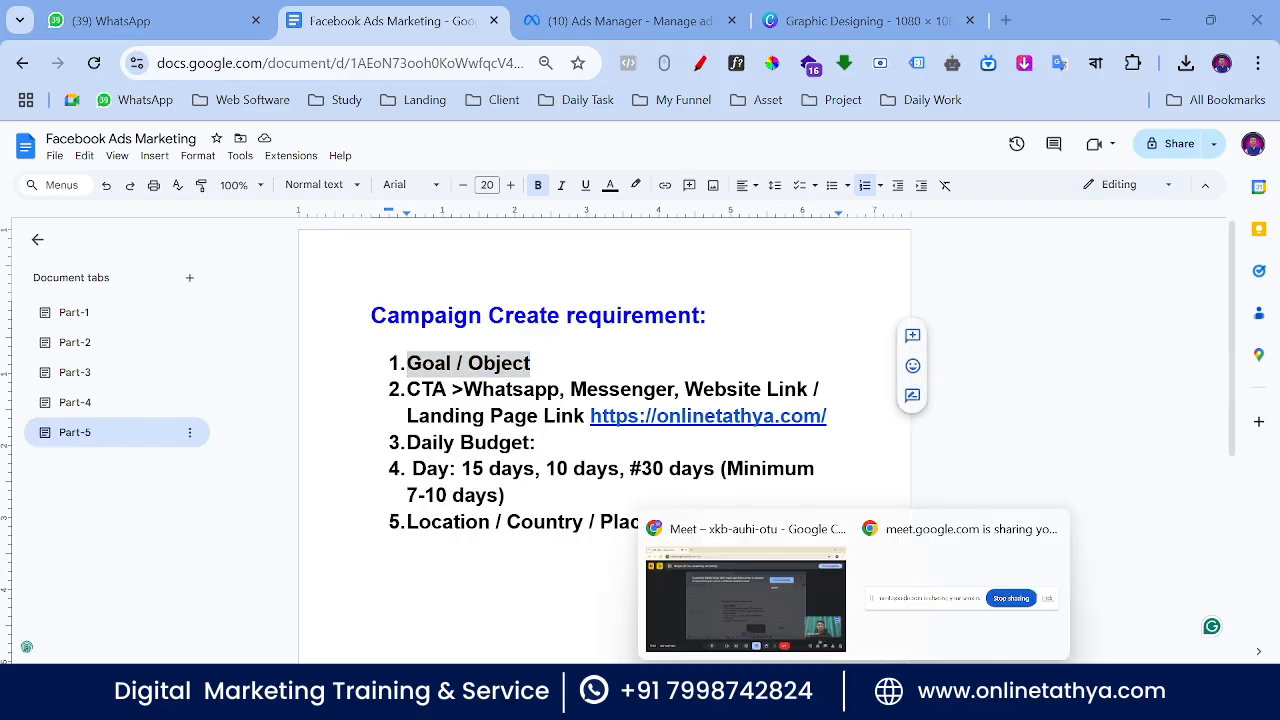
{"action": "left_click", "coordinate": [810, 698]}
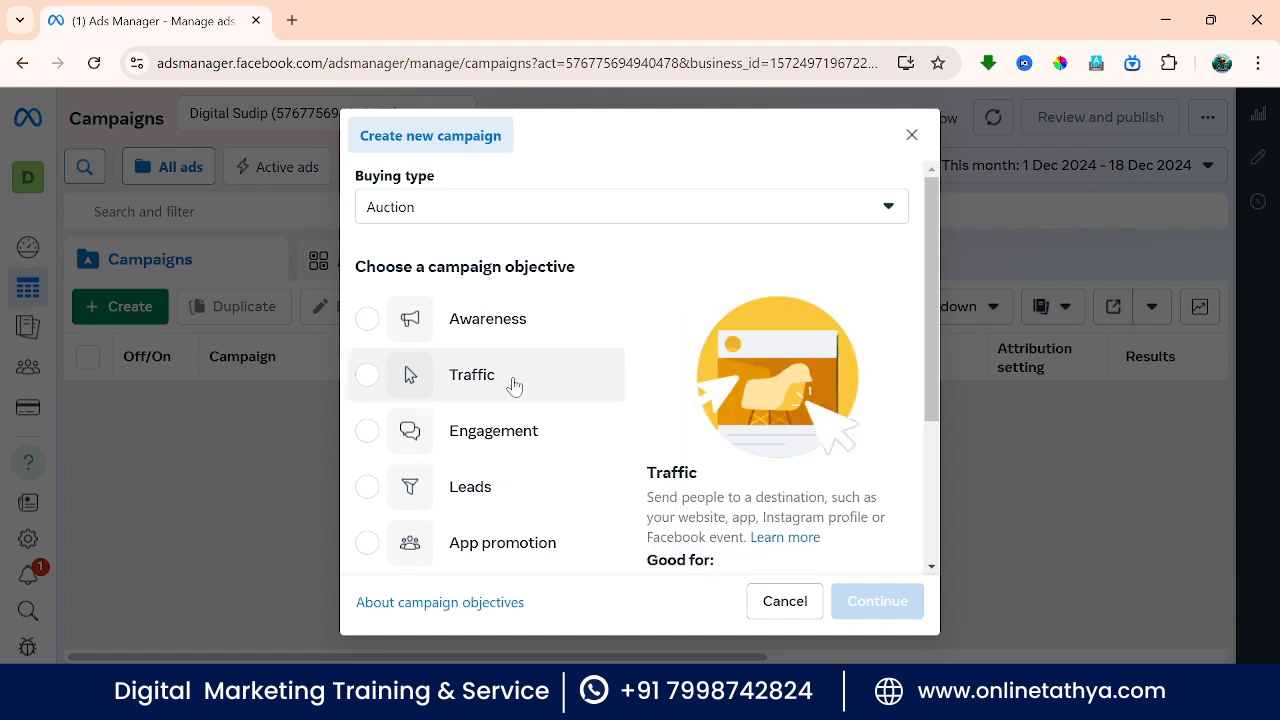
Step: Choose Awareness as the campaign objective, review what it is good for, and continue to the campaign setup
{"action": "mouse_move", "coordinate": [449, 318]}
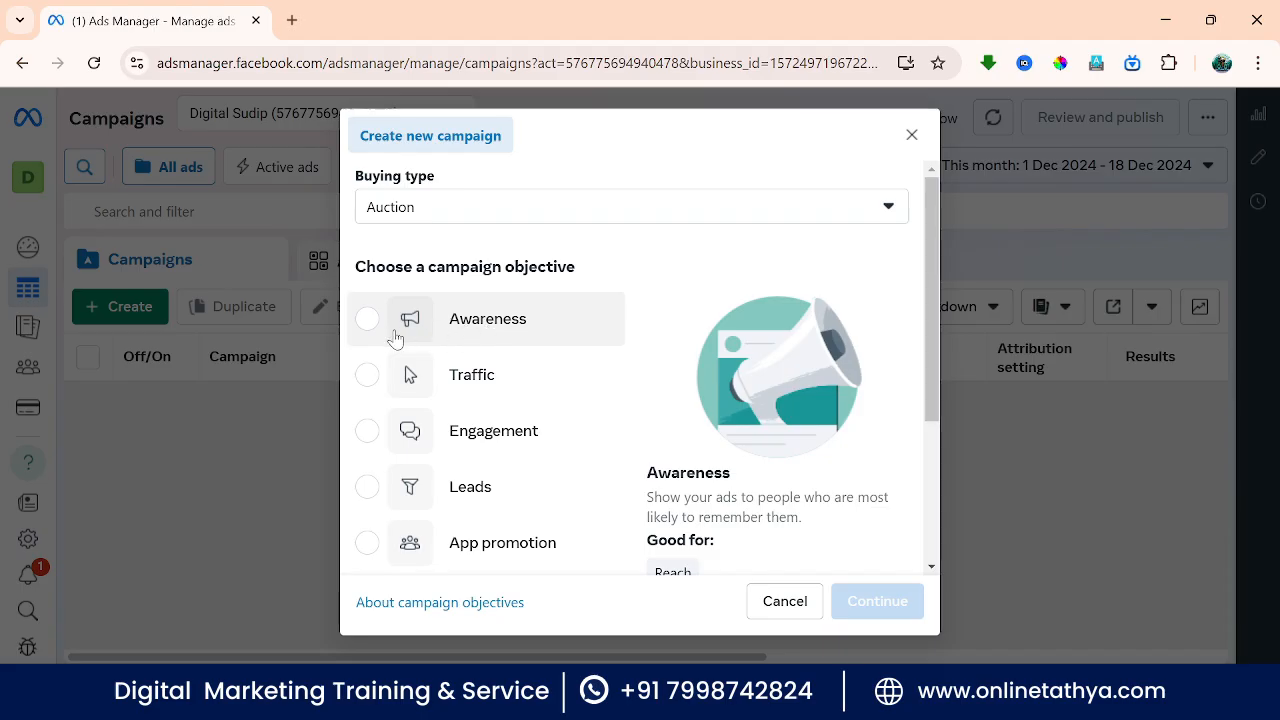
{"action": "left_click", "coordinate": [499, 327]}
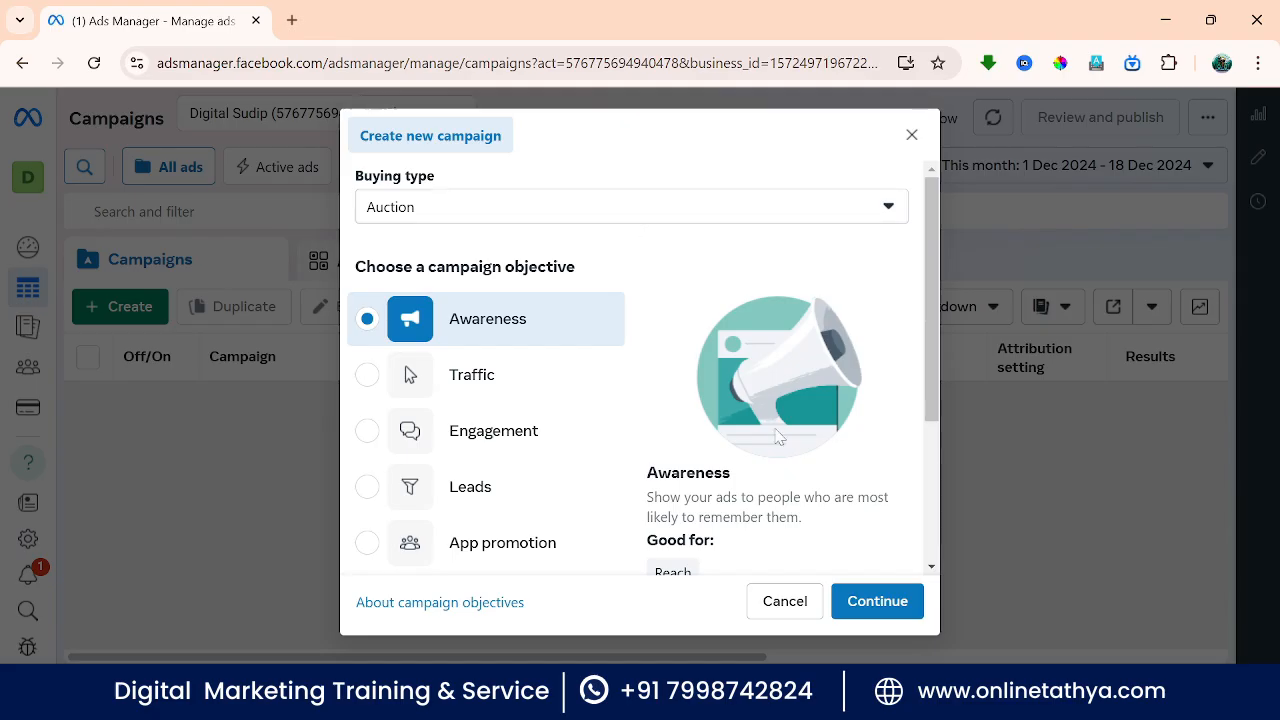
{"action": "scroll", "coordinate": [775, 427], "scroll_direction": "down", "scroll_amount": 1}
{"action": "scroll", "coordinate": [775, 427], "scroll_direction": "down", "scroll_amount": 1}
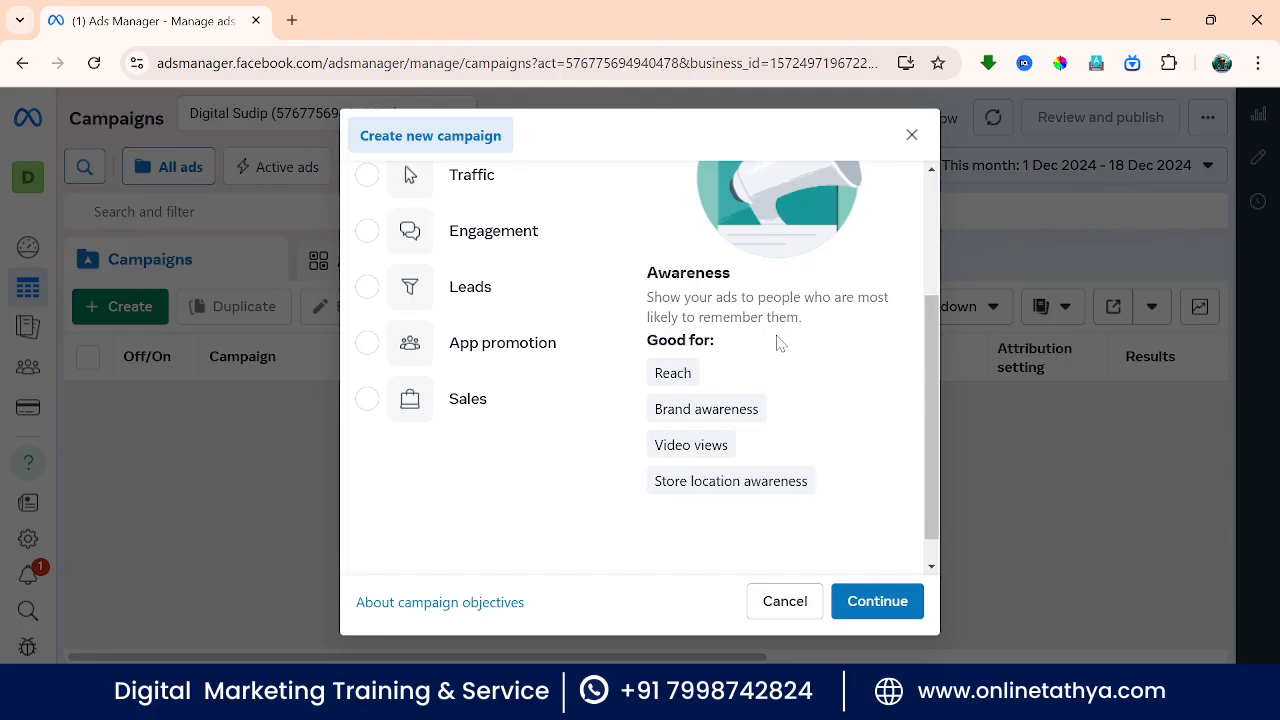
{"action": "mouse_move", "coordinate": [684, 420]}
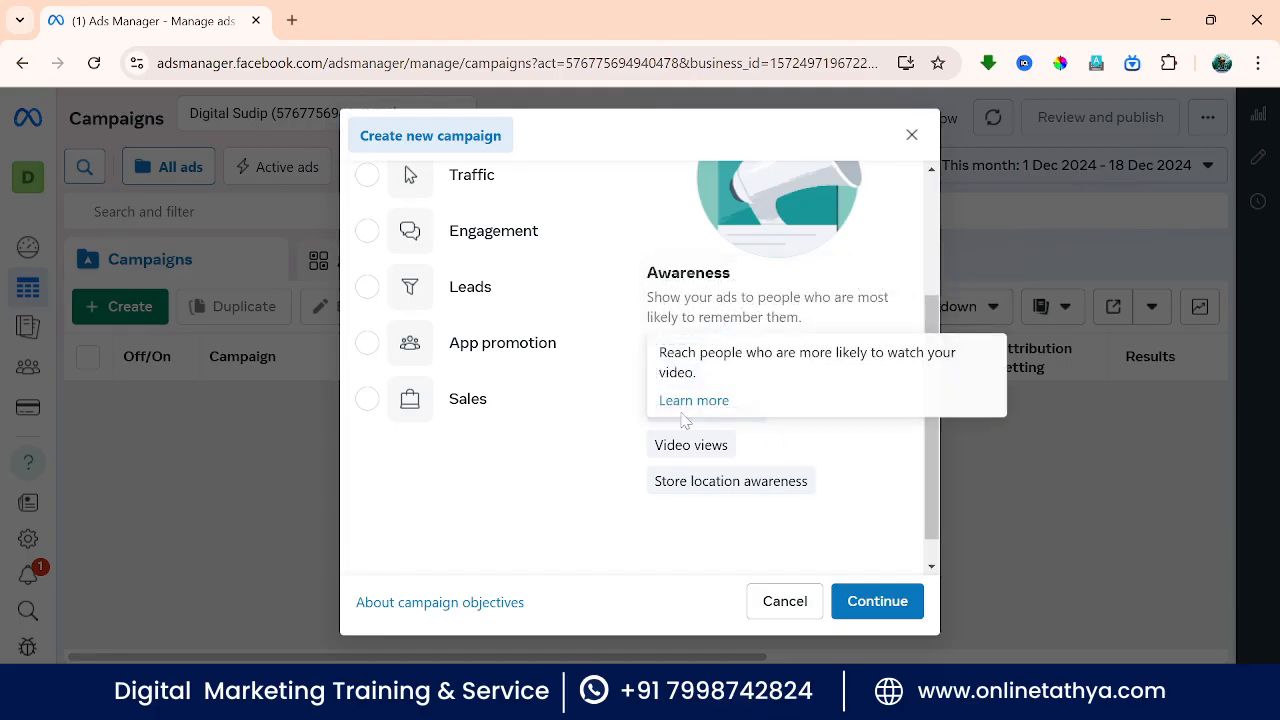
{"action": "mouse_move", "coordinate": [726, 471]}
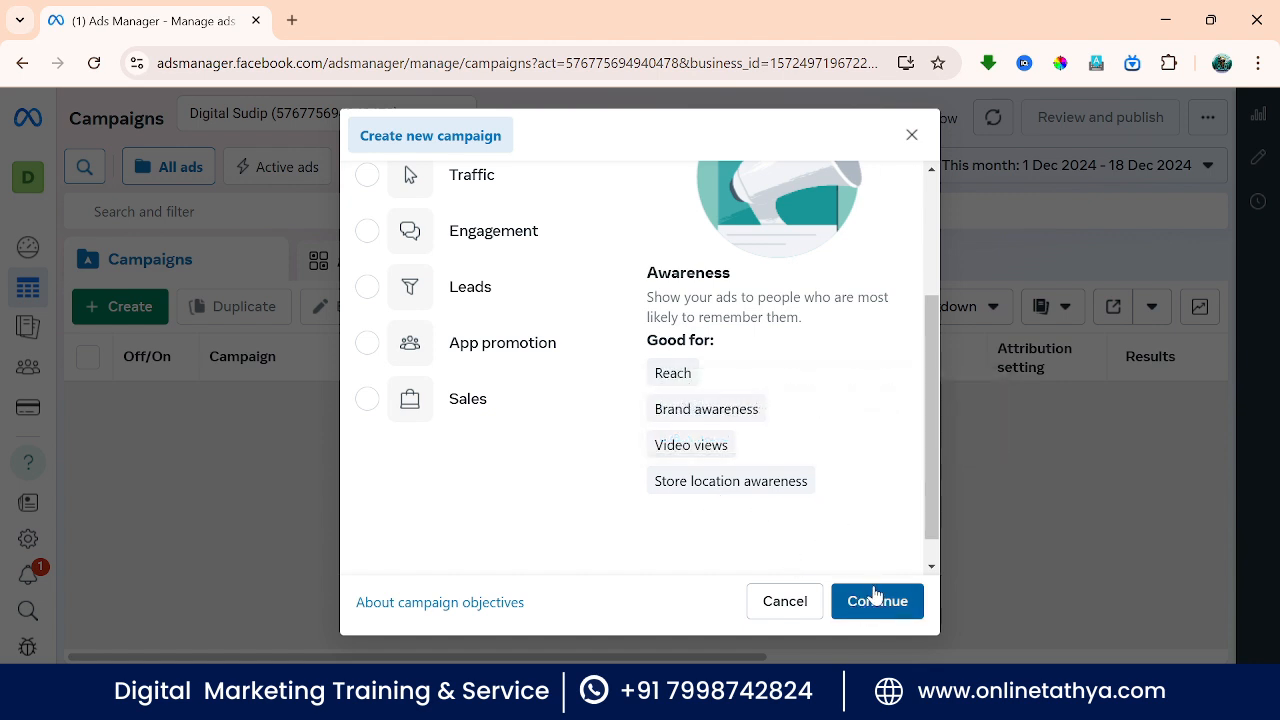
{"action": "scroll", "coordinate": [760, 450], "scroll_direction": "up", "scroll_amount": 3}
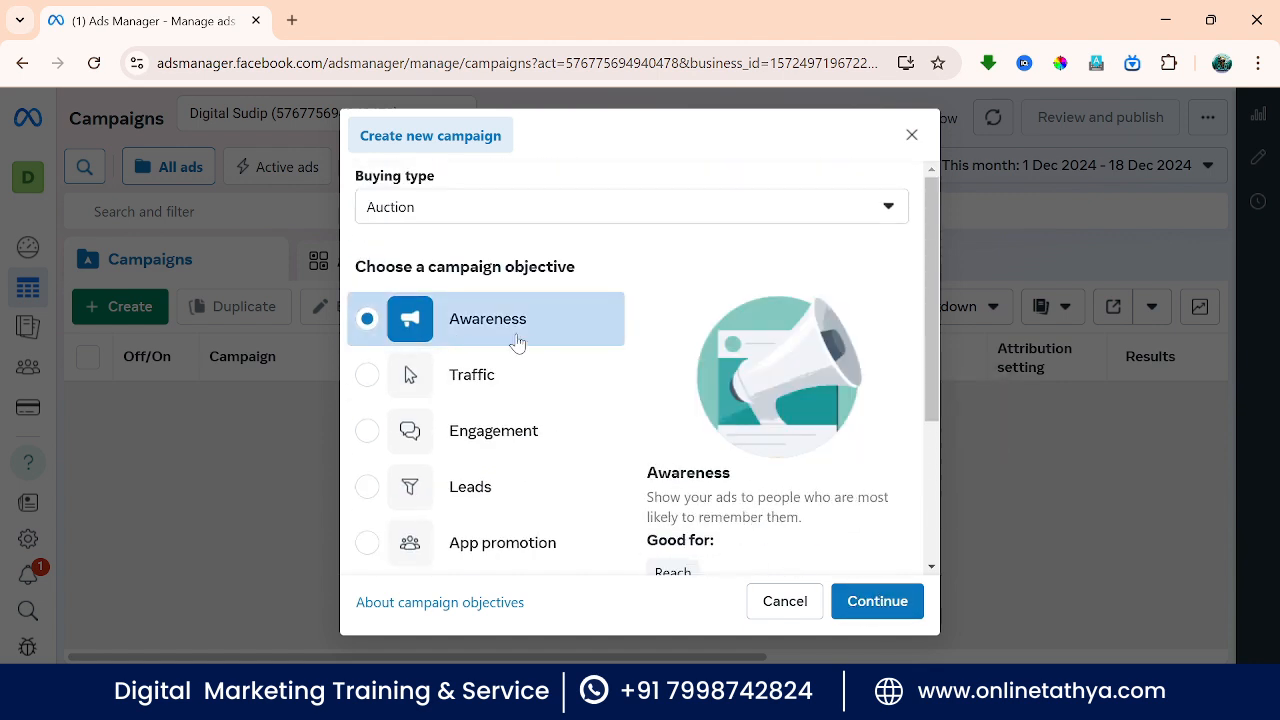
{"action": "scroll", "coordinate": [548, 305], "scroll_direction": "down", "scroll_amount": 2}
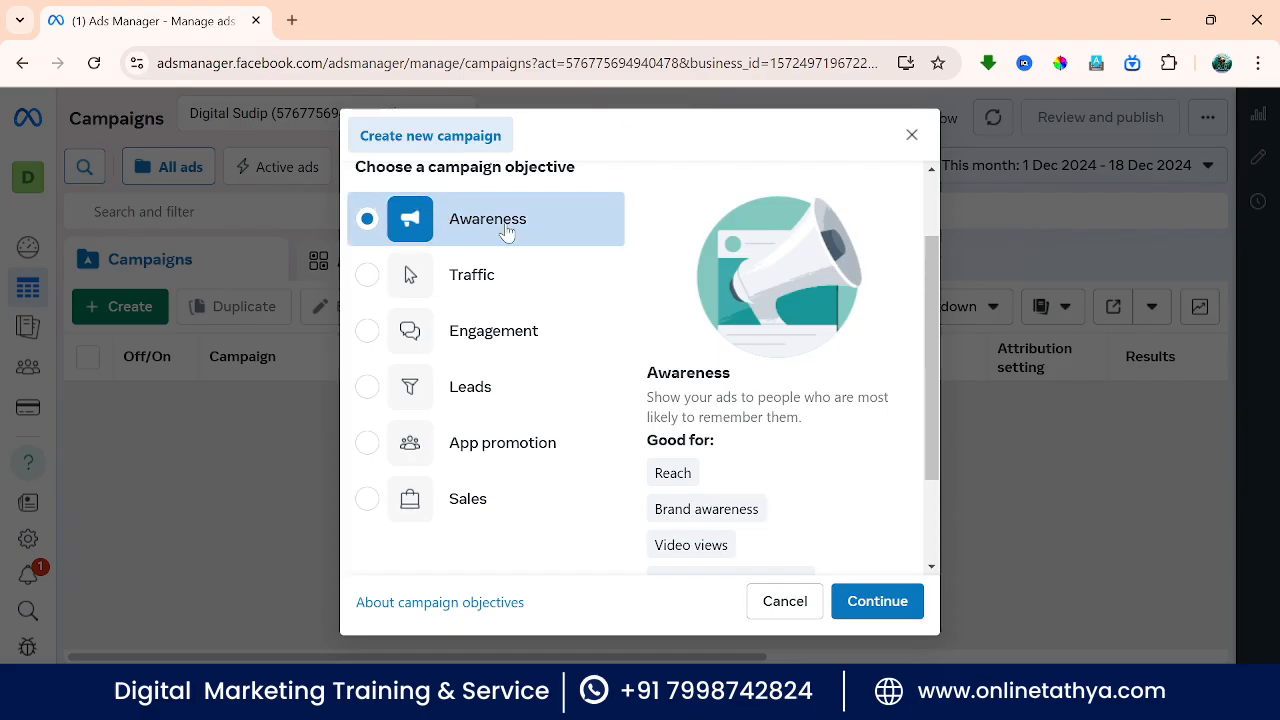
{"action": "scroll", "coordinate": [845, 375], "scroll_direction": "down", "scroll_amount": 1}
{"action": "scroll", "coordinate": [845, 375], "scroll_direction": "down", "scroll_amount": 2}
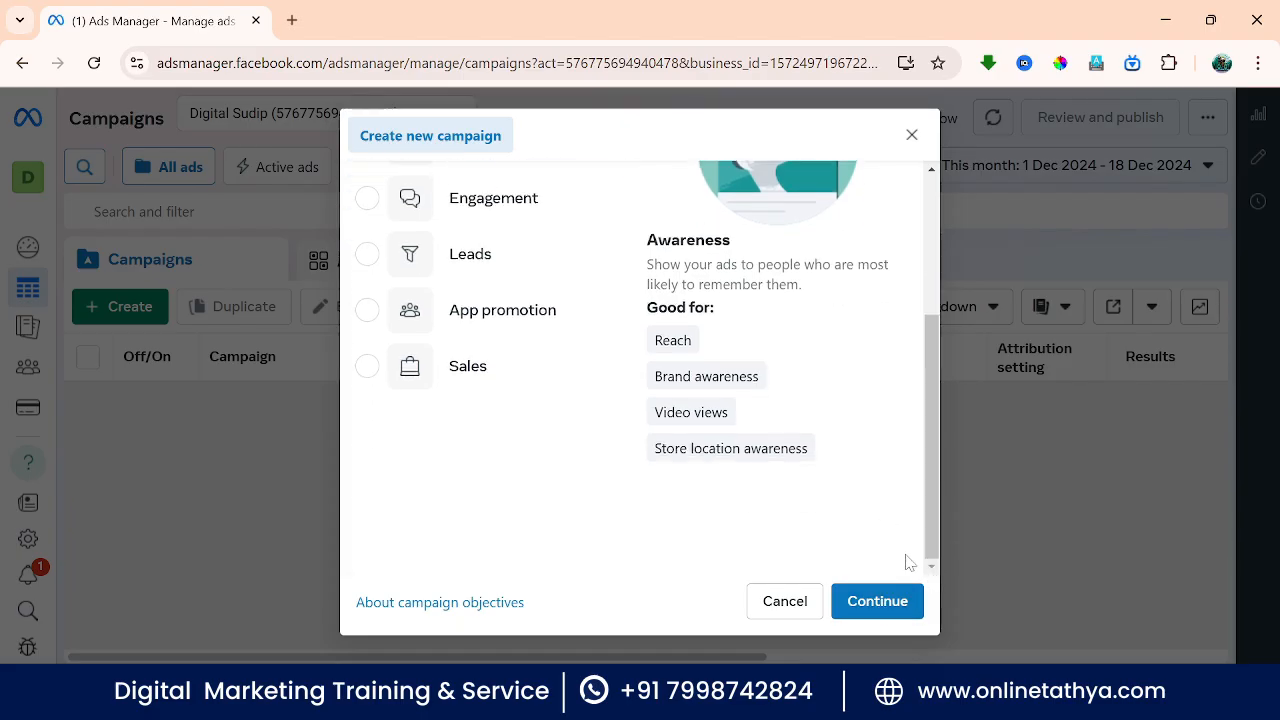
{"action": "left_click", "coordinate": [893, 608]}
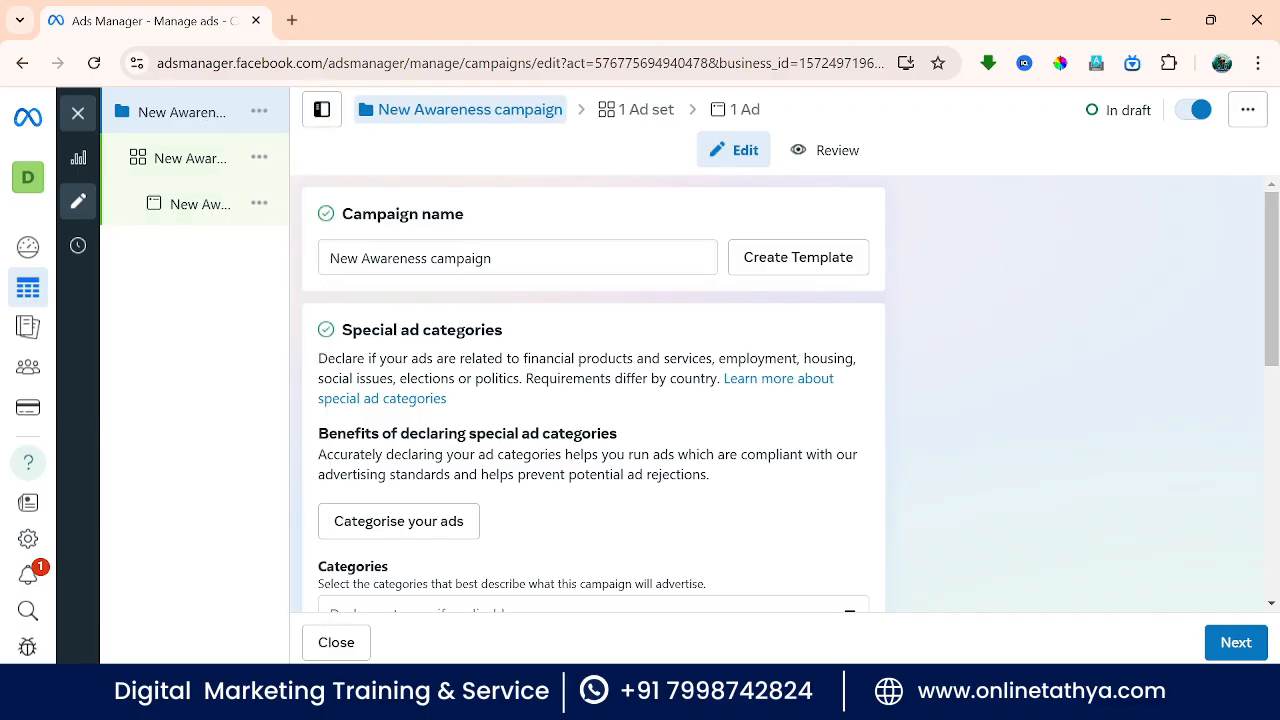
Step: Rename the campaign to "Graphic Awareness campaign"
{"action": "double_click", "coordinate": [342, 258]}
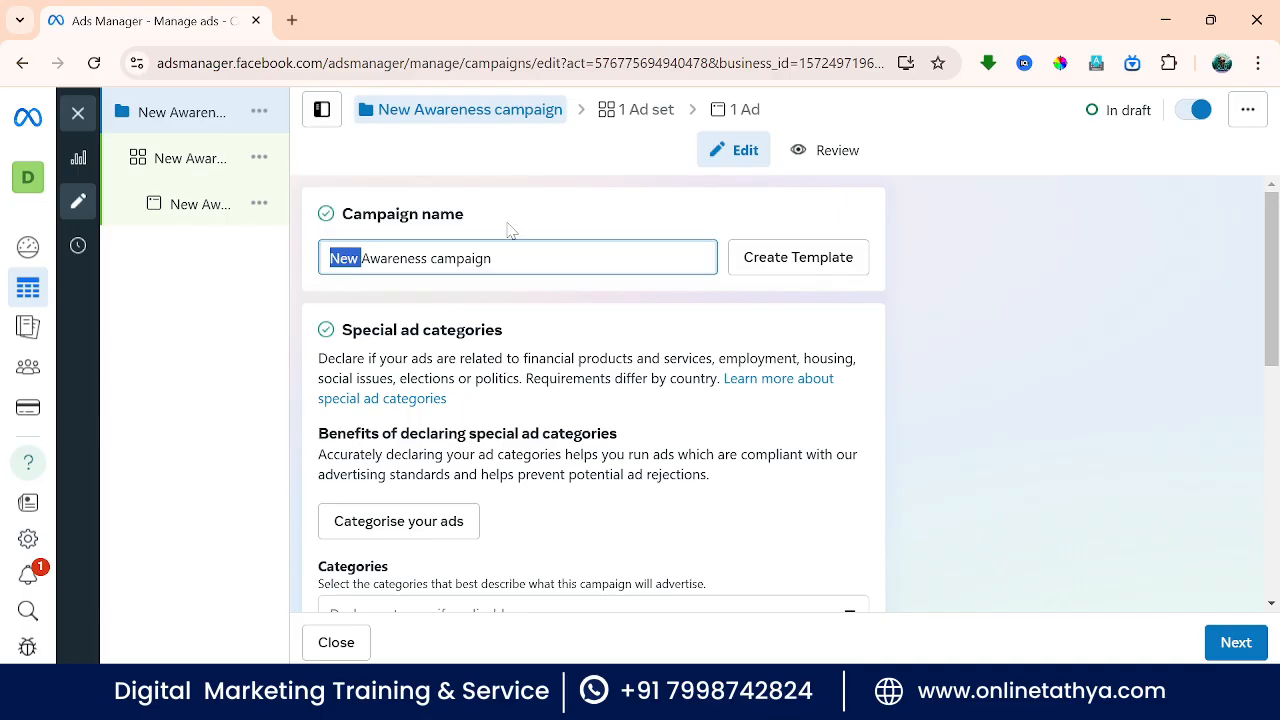
{"action": "type", "text": "Graph"}
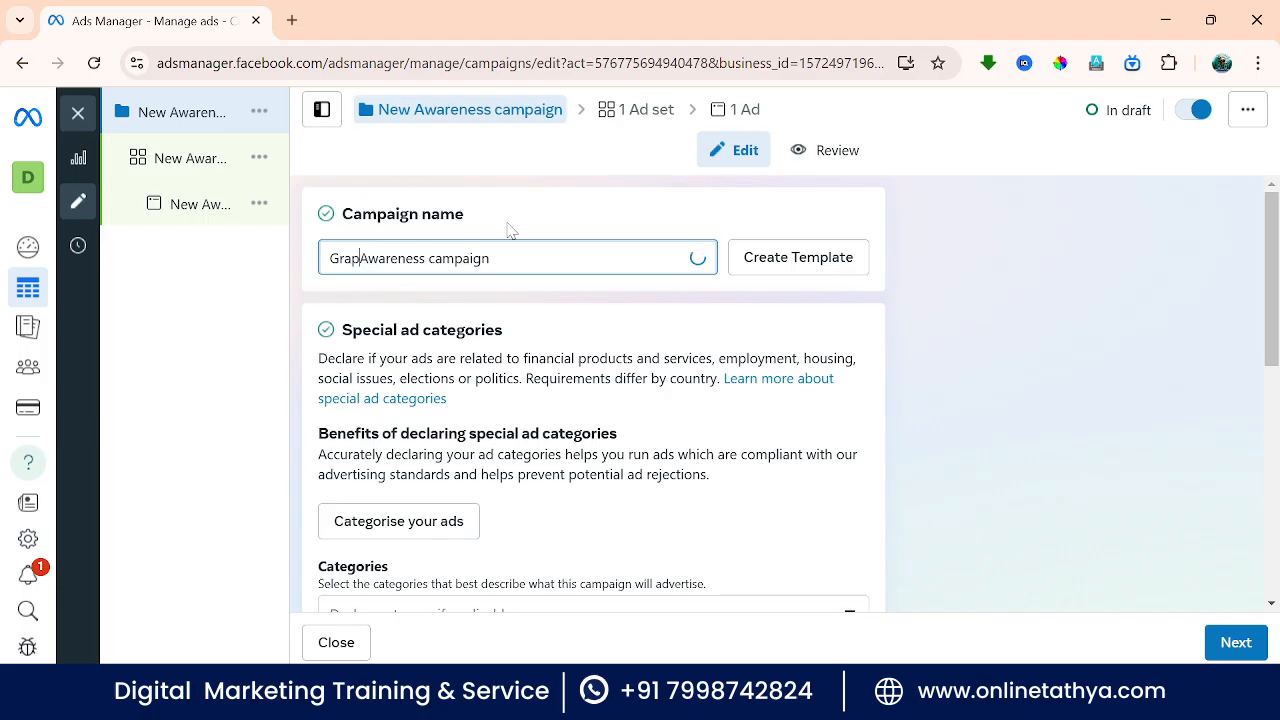
{"action": "type", "text": "ic"}
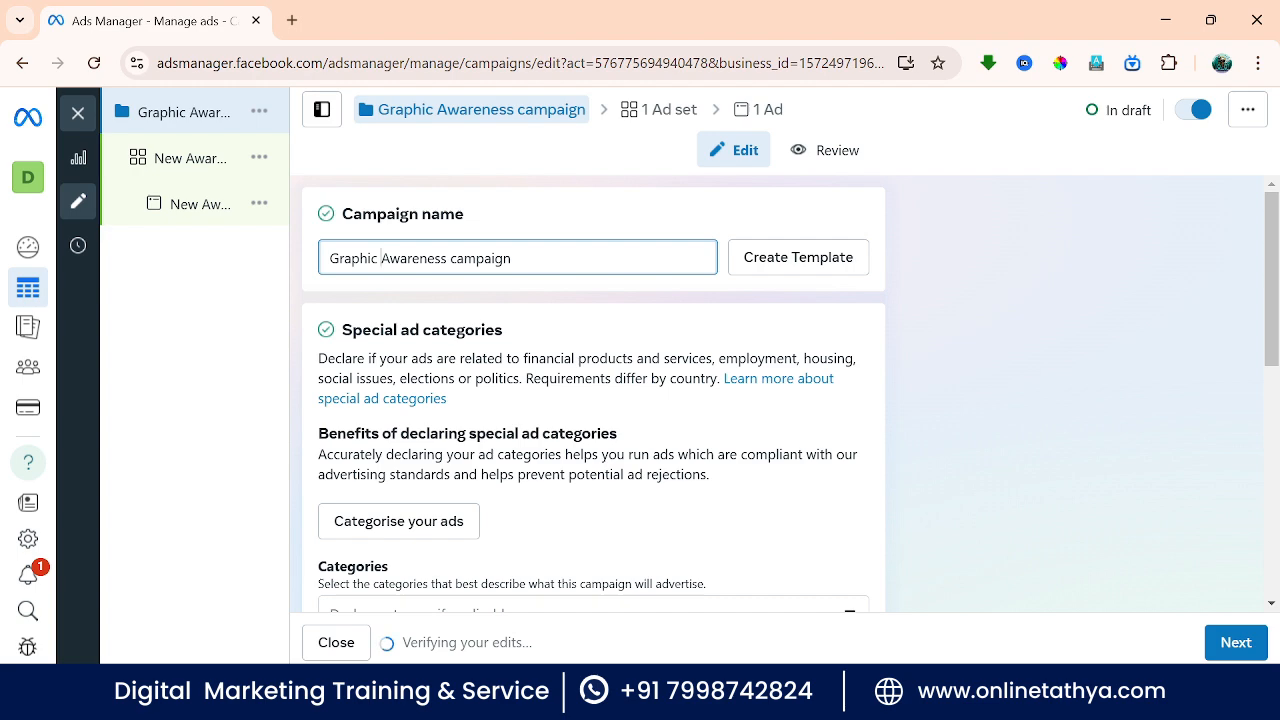
Step: Review the remaining campaign settings down to the A/B test, dismiss the help tip, and continue to the ad set
{"action": "scroll", "coordinate": [520, 306], "scroll_direction": "down", "scroll_amount": 2}
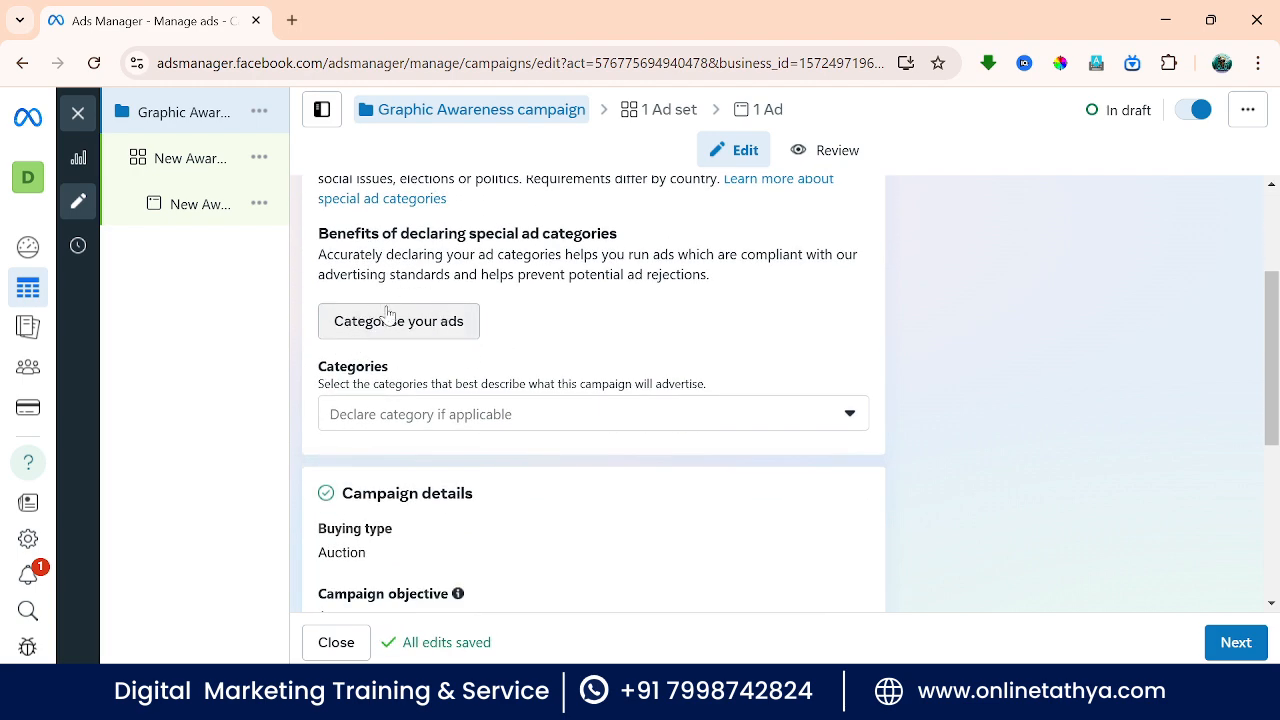
{"action": "scroll", "coordinate": [608, 315], "scroll_direction": "down", "scroll_amount": 2}
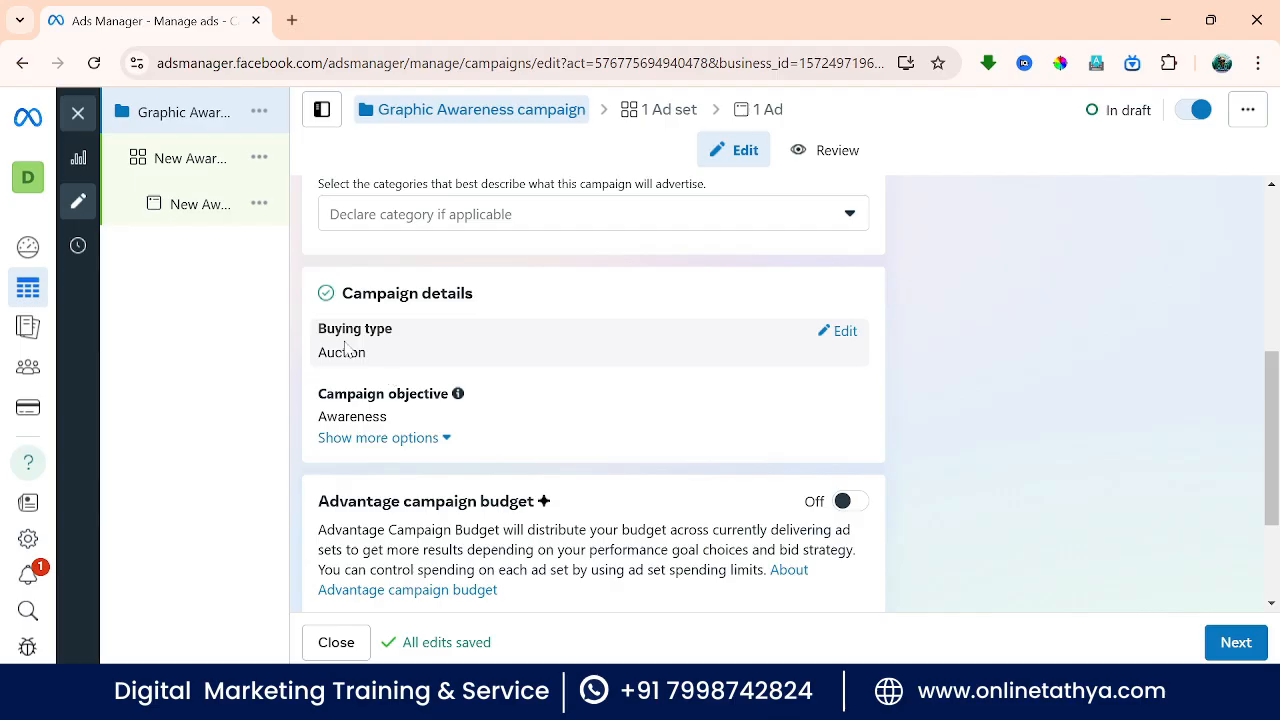
{"action": "scroll", "coordinate": [475, 344], "scroll_direction": "down", "scroll_amount": 2}
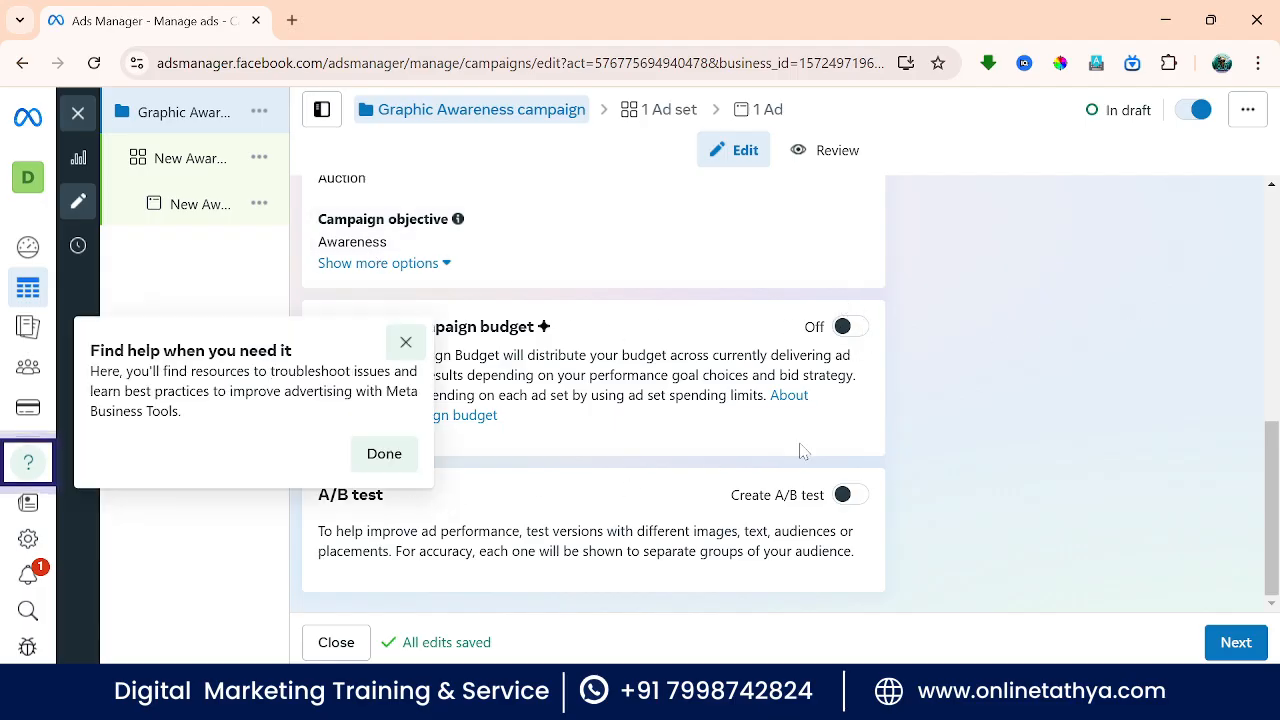
{"action": "left_click", "coordinate": [408, 345]}
{"action": "scroll", "coordinate": [840, 474], "scroll_direction": "up", "scroll_amount": 8}
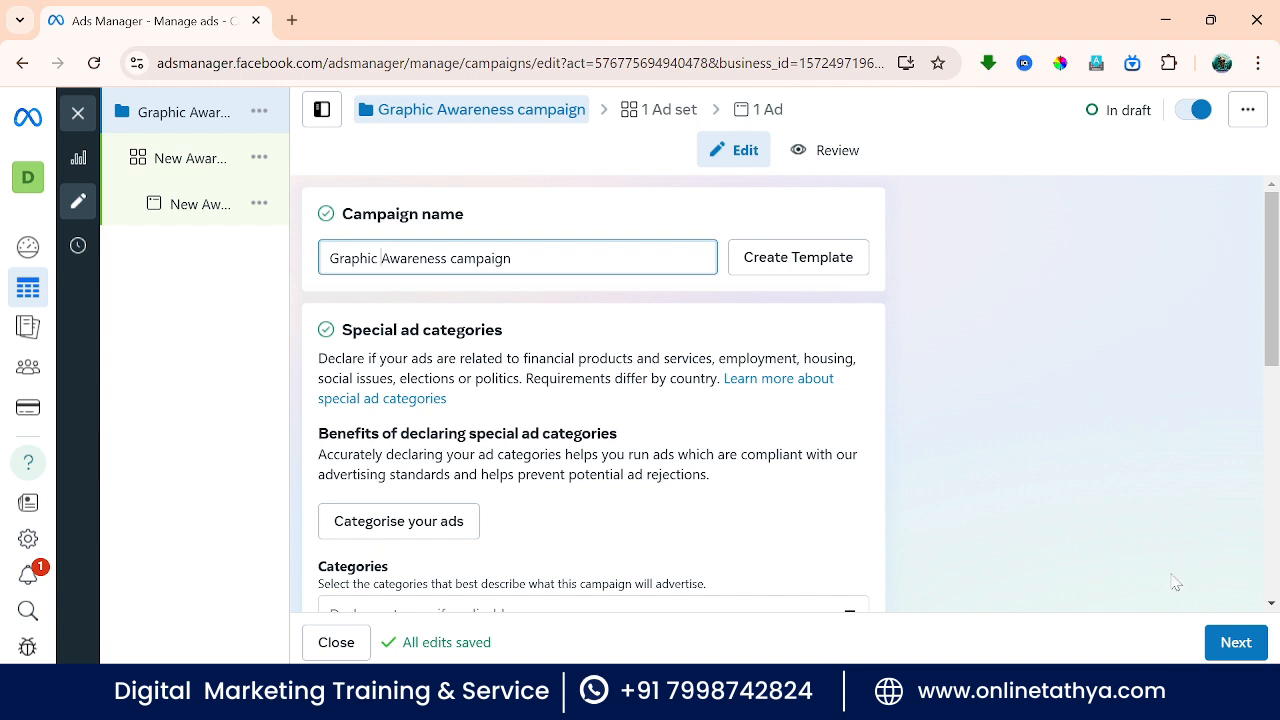
{"action": "left_click", "coordinate": [1237, 650]}
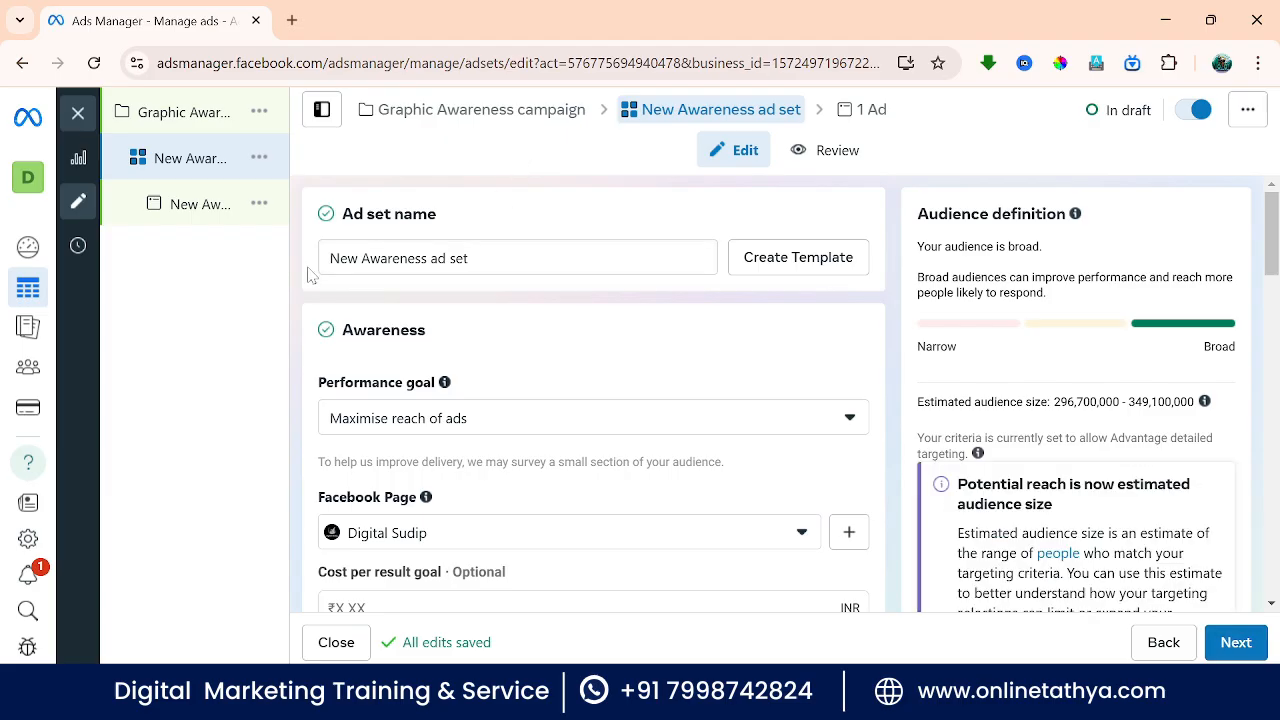
Step: Rename the ad set to "Graphic Awareness ad set"
{"action": "double_click", "coordinate": [345, 259]}
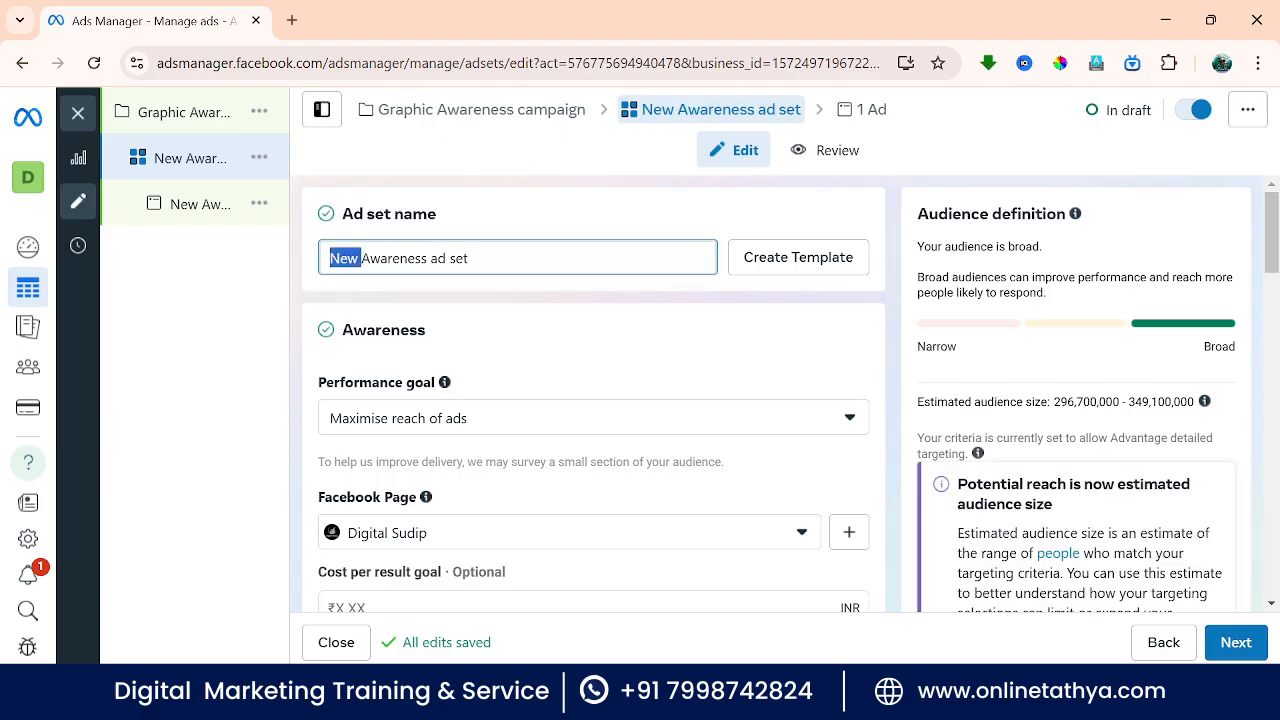
{"action": "type", "text": "Graphi"}
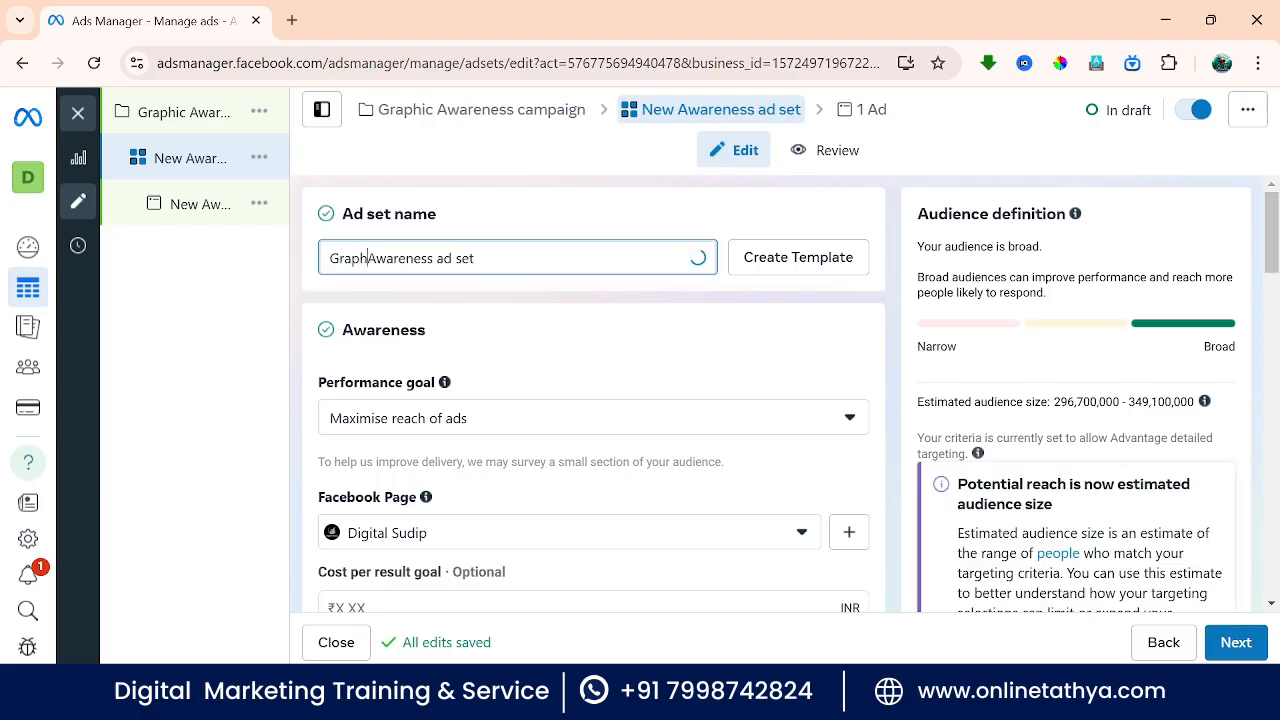
{"action": "type", "text": "c"}
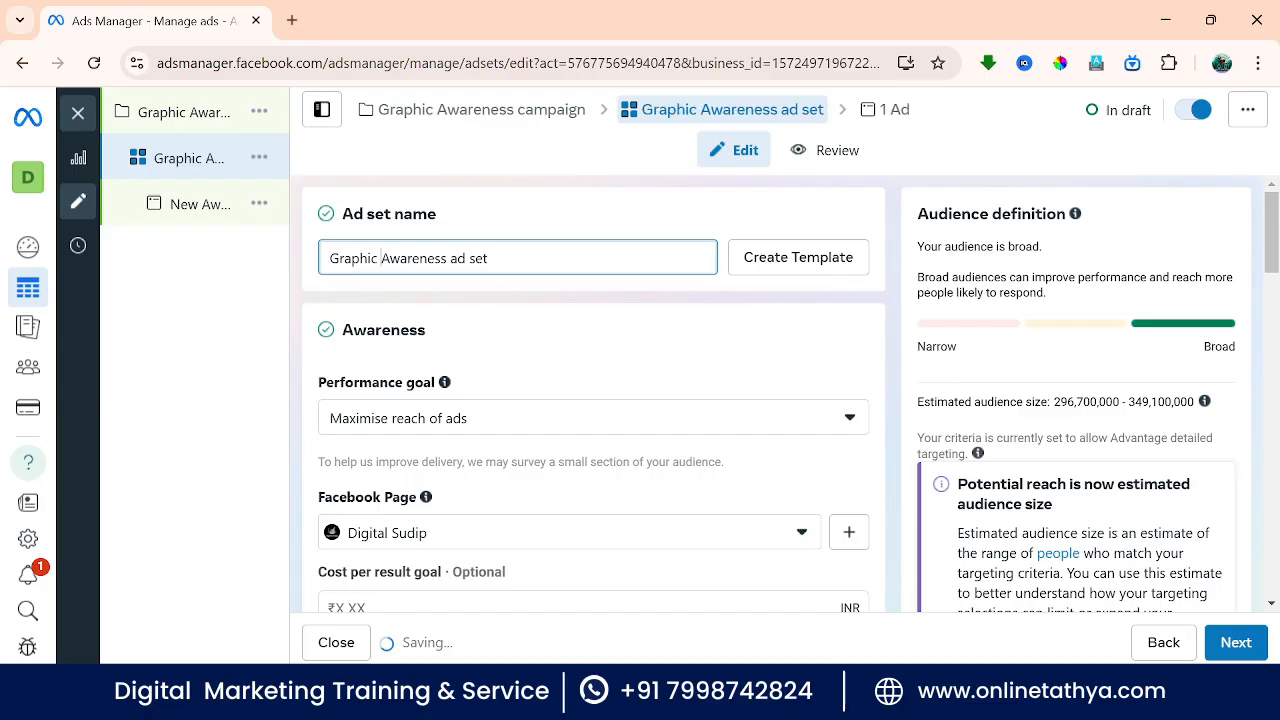
Step: Look through the ad set's performance goal options, keeping Maximise reach of ads
{"action": "scroll", "coordinate": [489, 310], "scroll_direction": "down", "scroll_amount": 1}
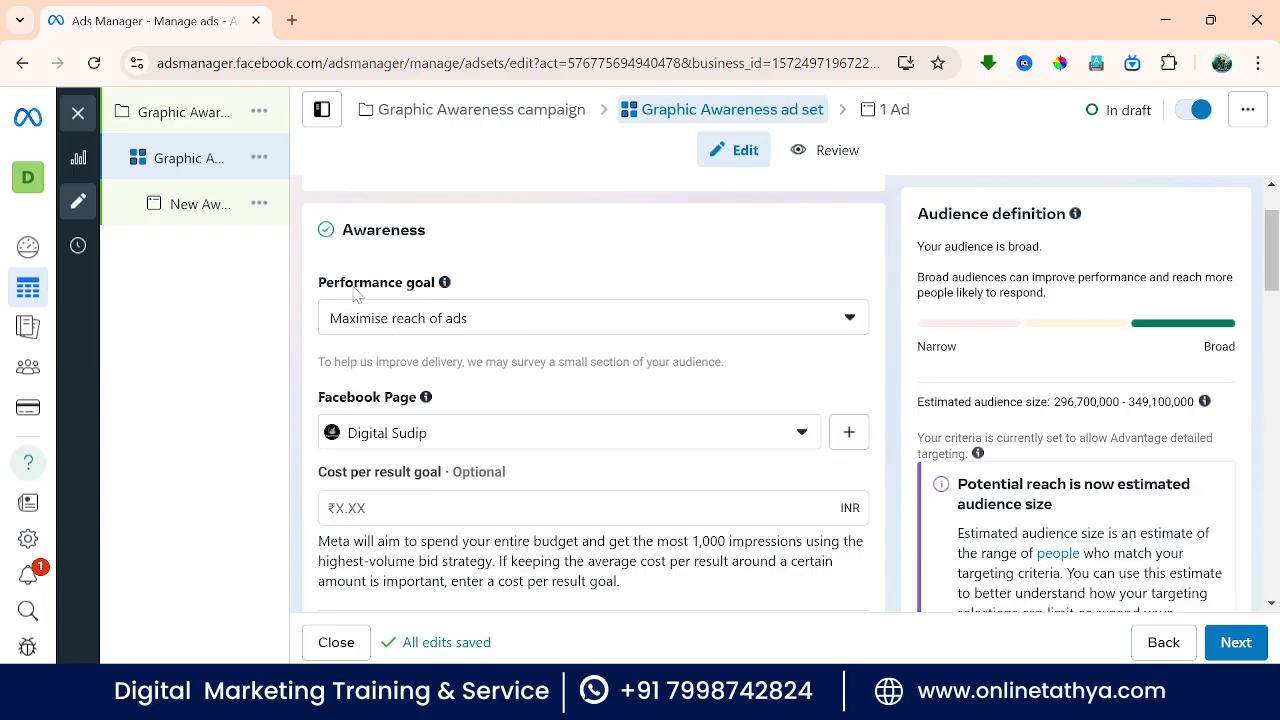
{"action": "left_click", "coordinate": [485, 324]}
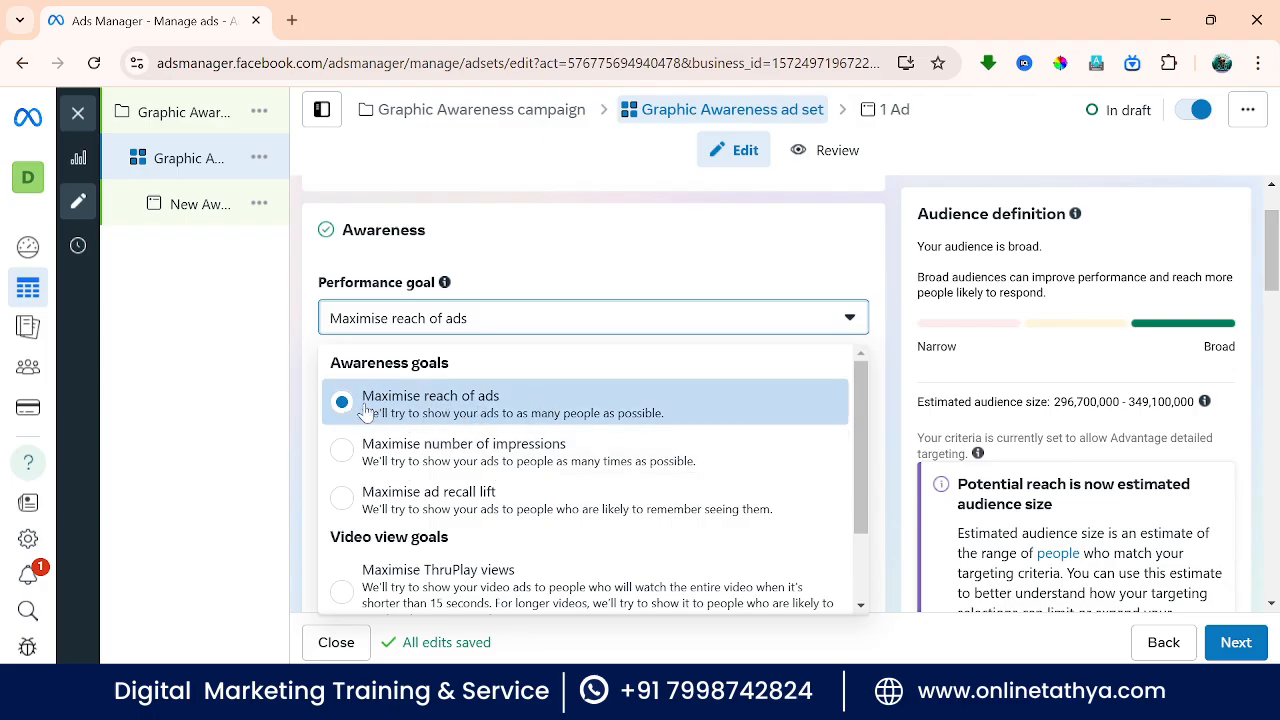
{"action": "left_click", "coordinate": [312, 366]}
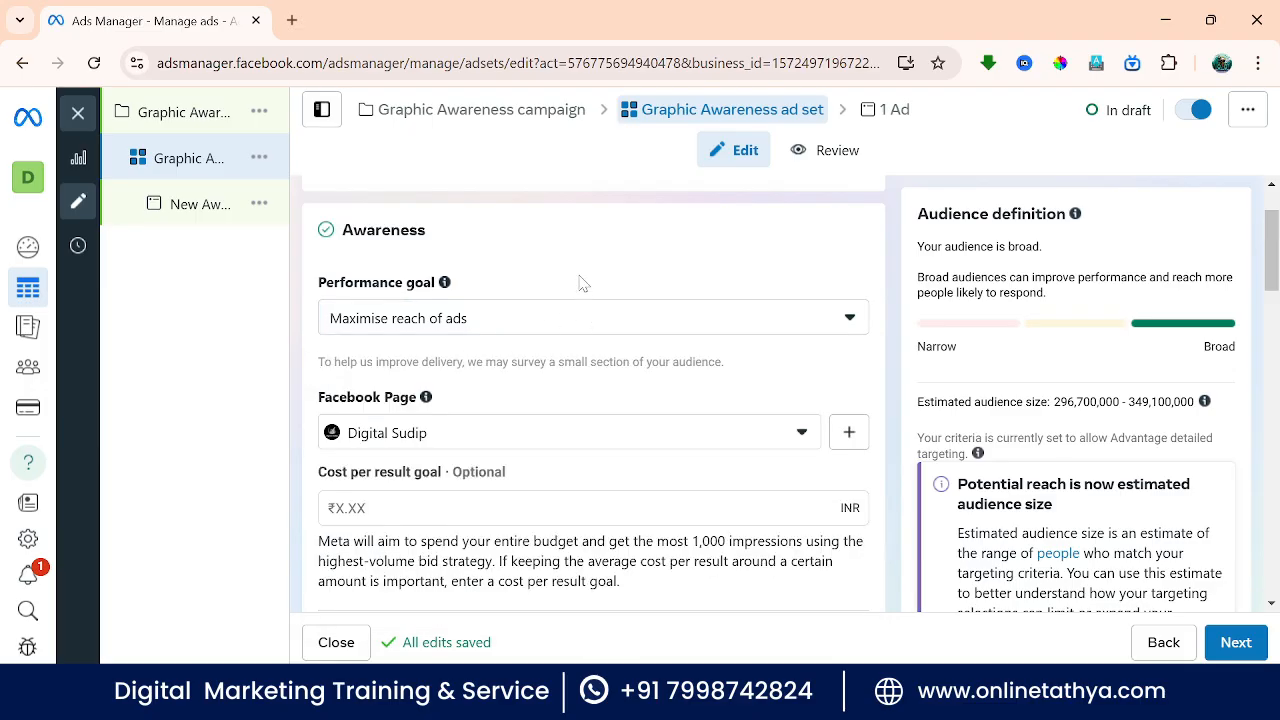
Step: Look through the available Facebook Pages, including the one under Online Tathya, keeping the Digital Sudip page
{"action": "scroll", "coordinate": [575, 283], "scroll_direction": "down", "scroll_amount": 1}
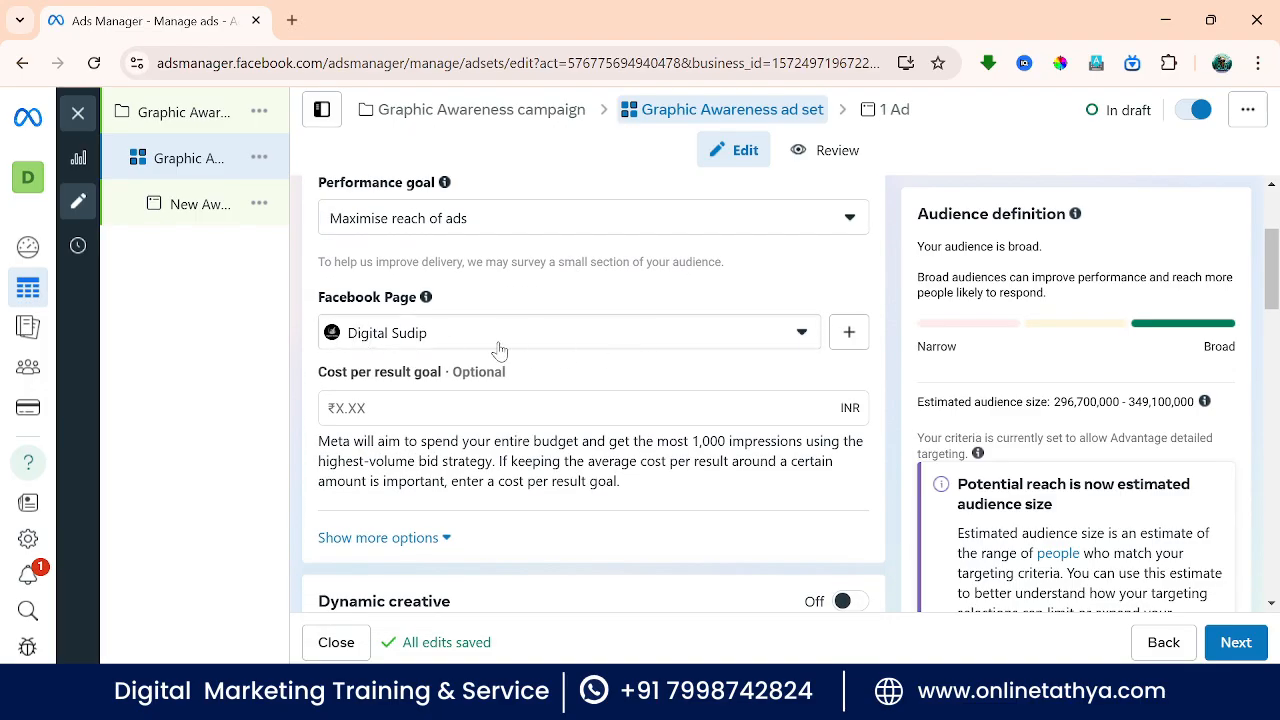
{"action": "left_click", "coordinate": [587, 345]}
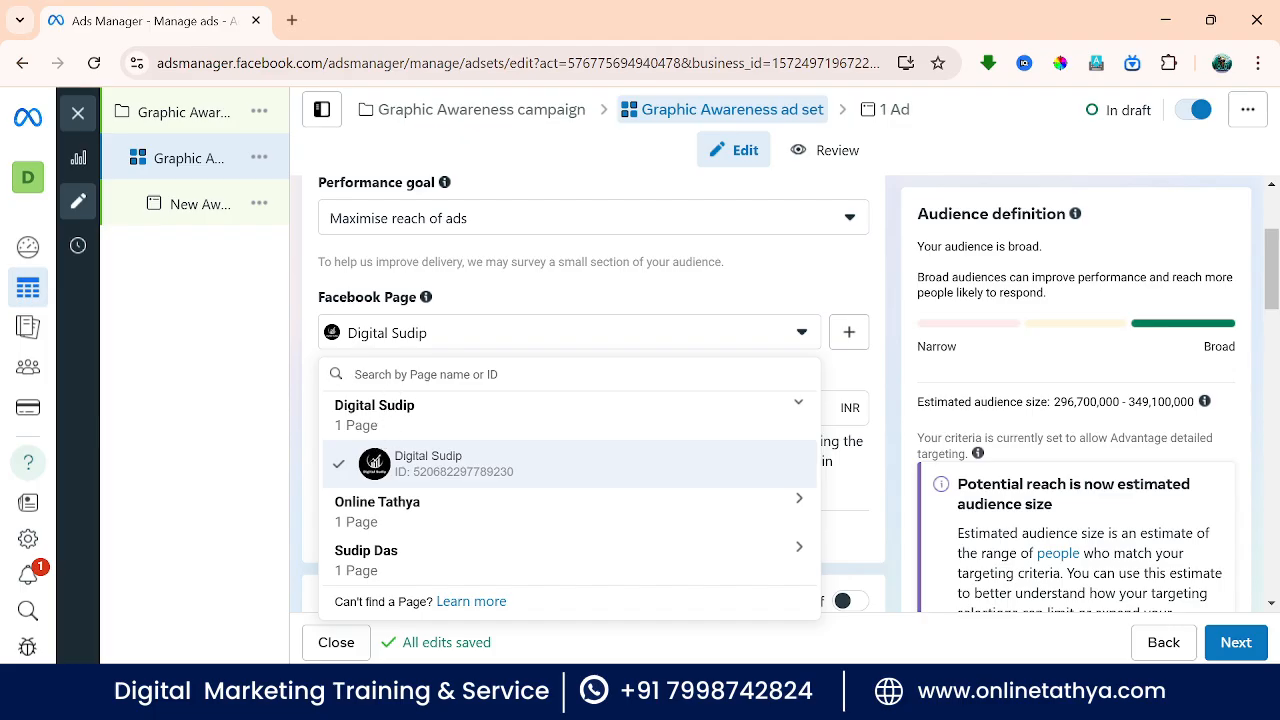
{"action": "left_click", "coordinate": [310, 344]}
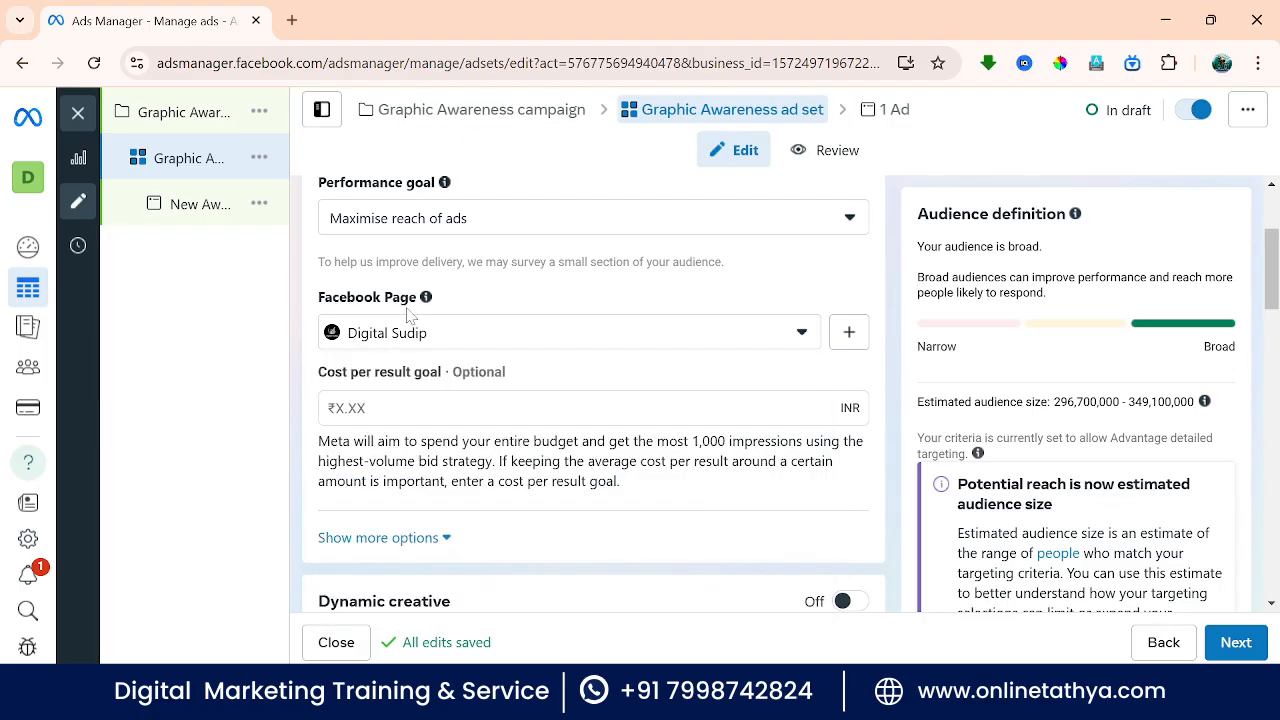
{"action": "left_click", "coordinate": [512, 342]}
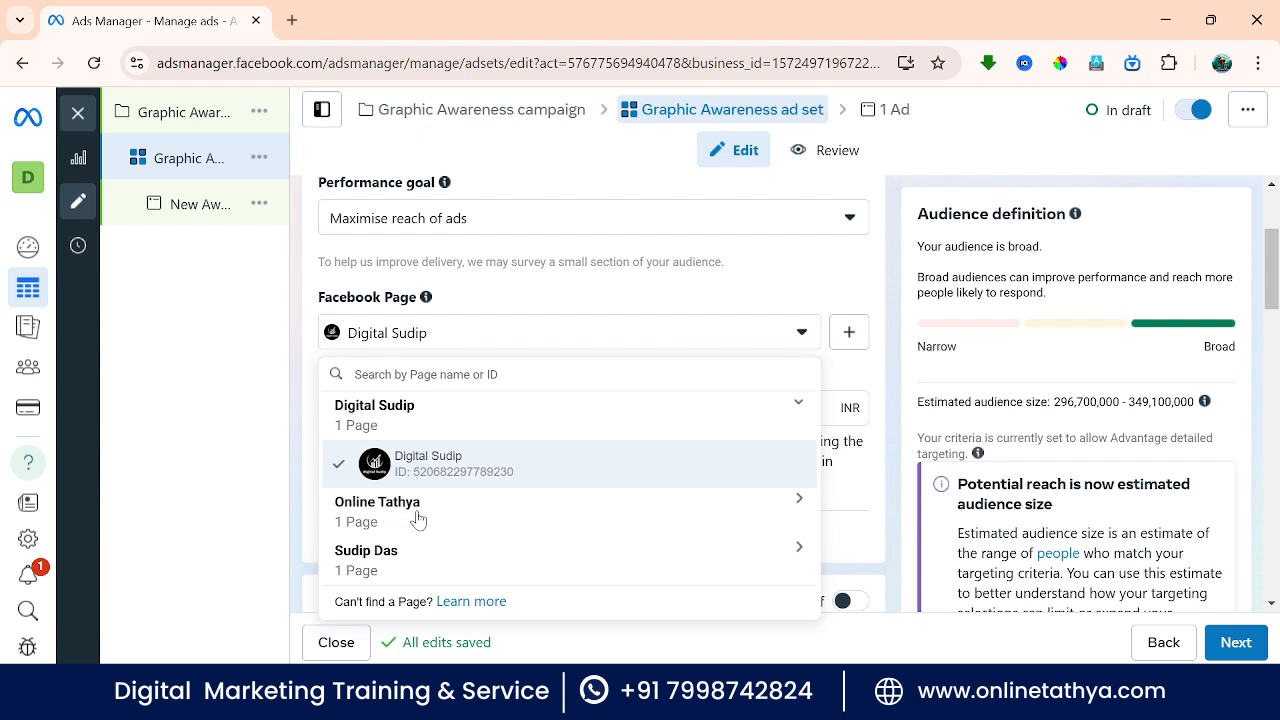
{"action": "left_click", "coordinate": [336, 460]}
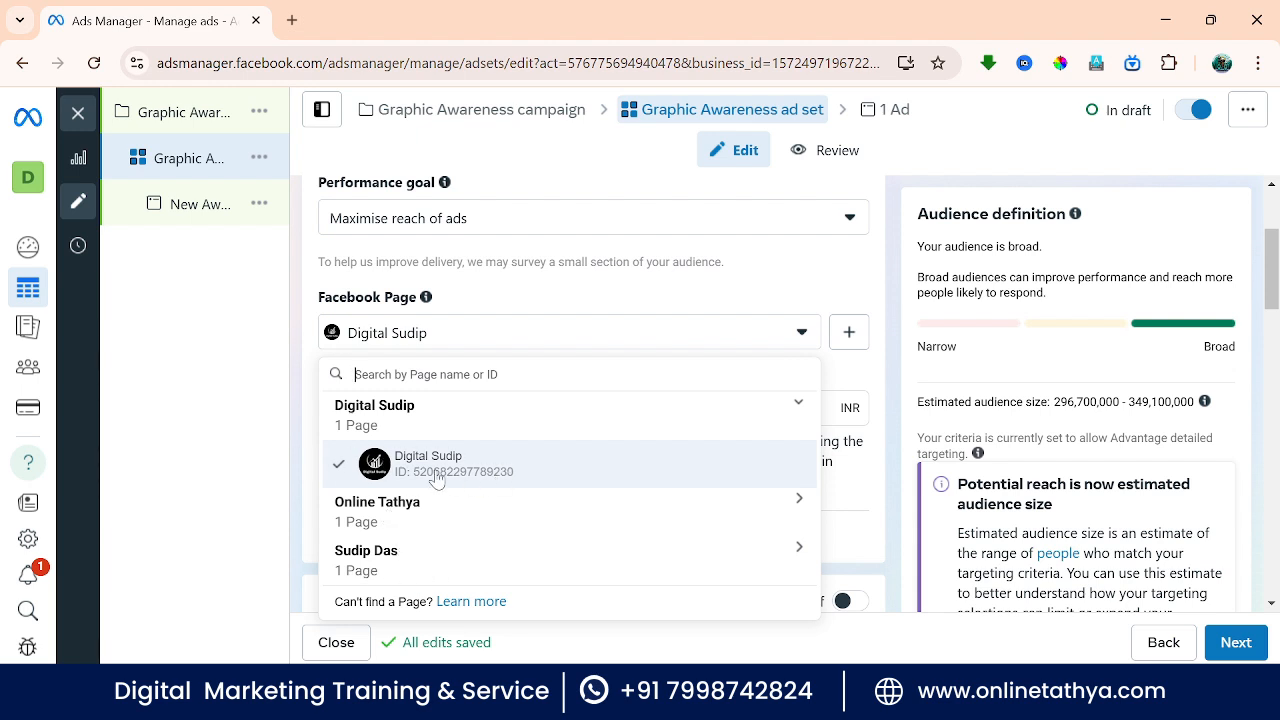
{"action": "left_click", "coordinate": [800, 502]}
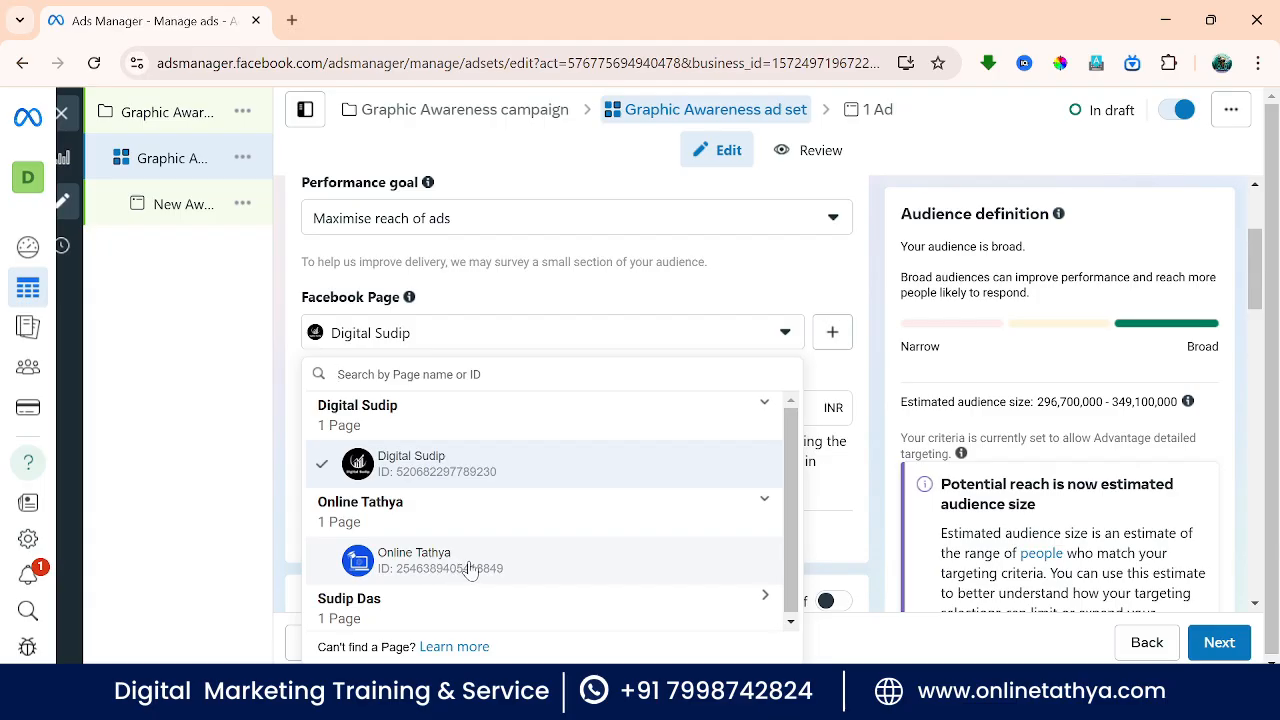
{"action": "left_click", "coordinate": [292, 413]}
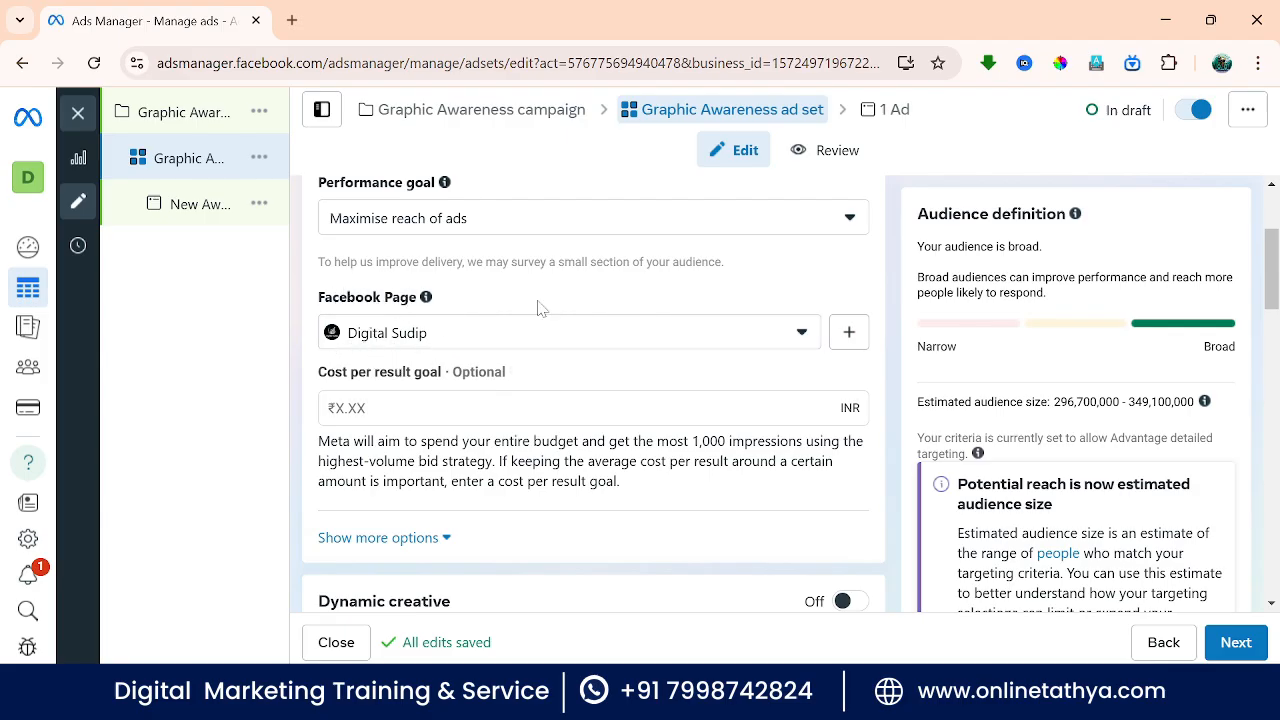
Step: Examine the ad set's cost per result goal, dynamic creative, and budget and schedule settings
{"action": "scroll", "coordinate": [543, 309], "scroll_direction": "down", "scroll_amount": 1}
{"action": "scroll", "coordinate": [546, 312], "scroll_direction": "down", "scroll_amount": 3}
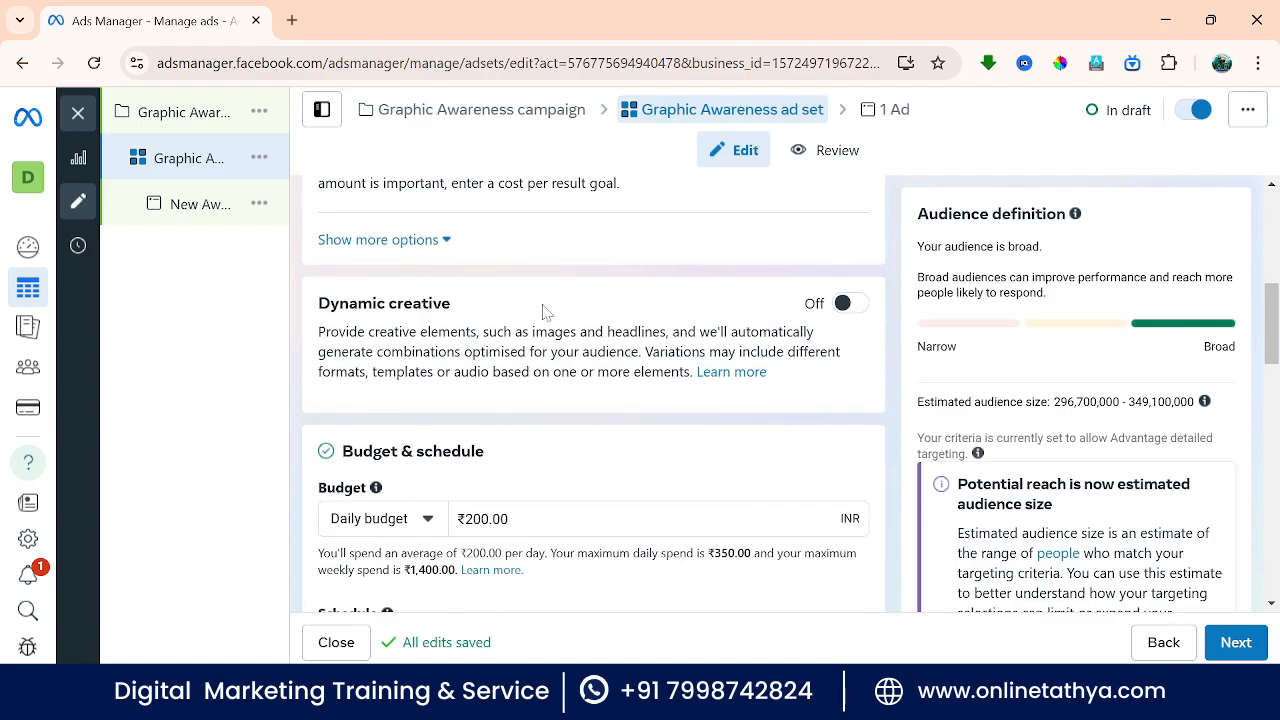
{"action": "scroll", "coordinate": [546, 313], "scroll_direction": "down", "scroll_amount": 2}
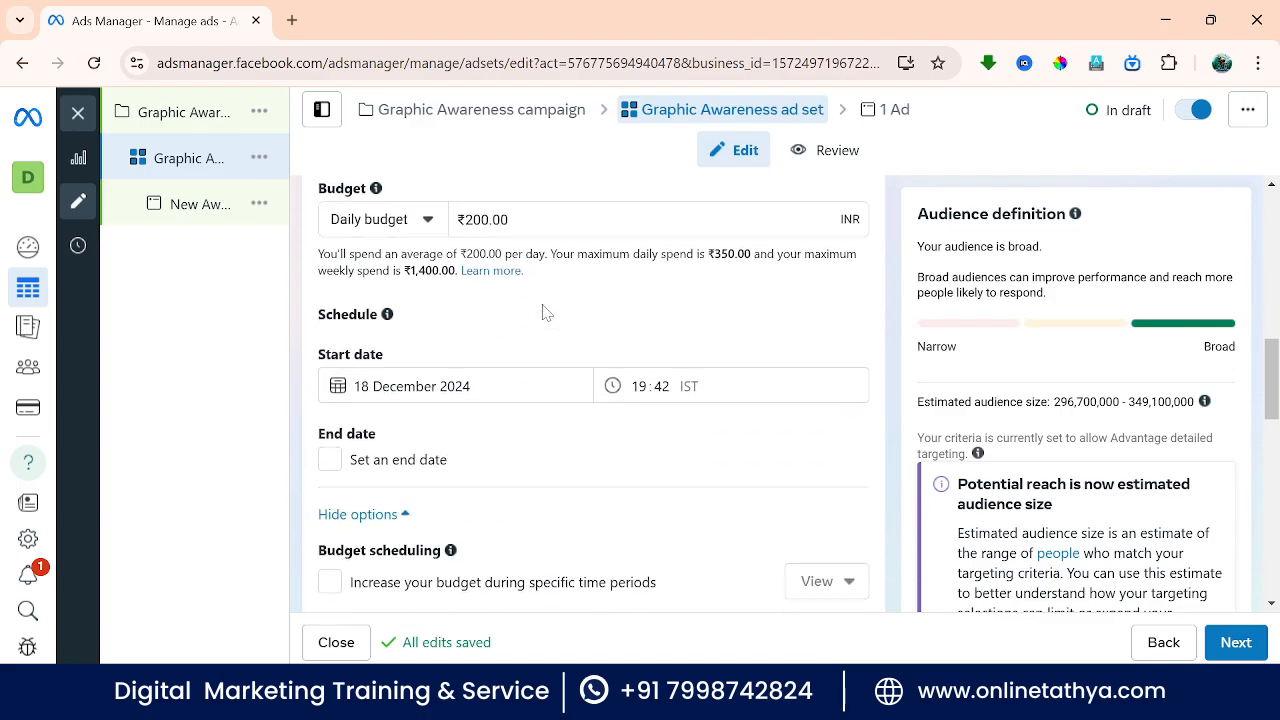
{"action": "scroll", "coordinate": [546, 315], "scroll_direction": "up", "scroll_amount": 1}
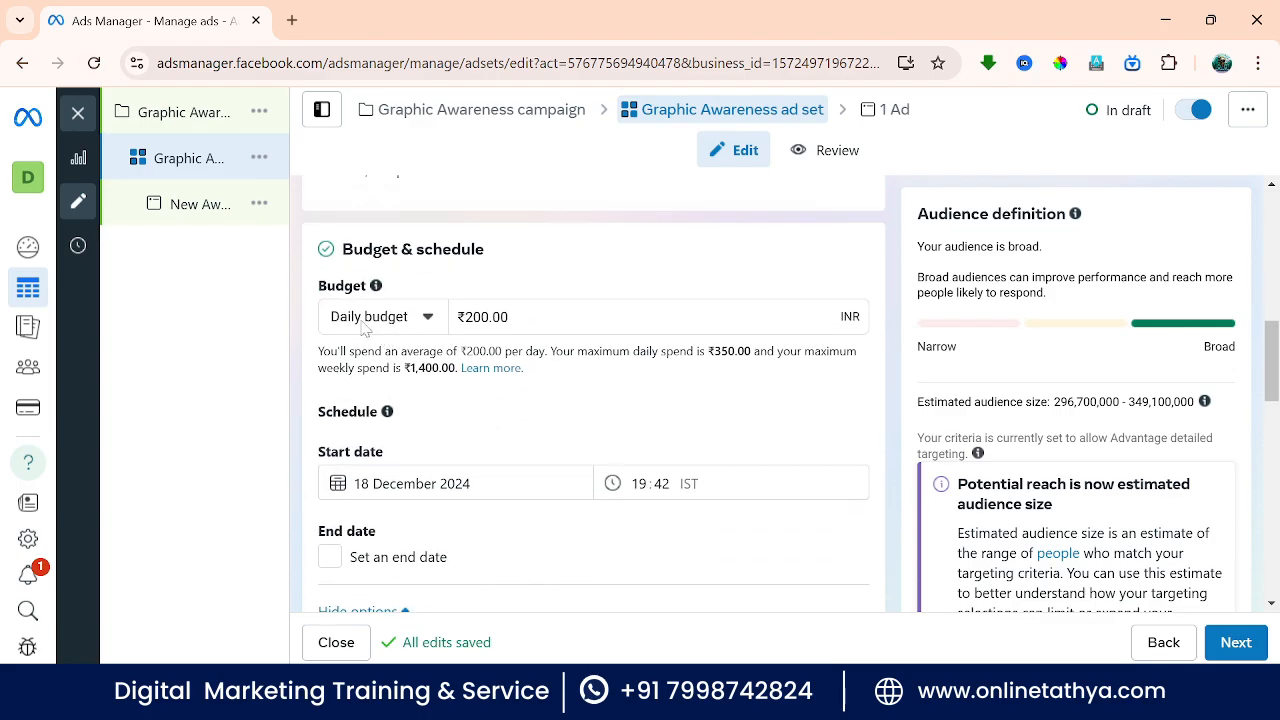
{"action": "scroll", "coordinate": [388, 339], "scroll_direction": "up", "scroll_amount": 2}
{"action": "scroll", "coordinate": [546, 318], "scroll_direction": "up", "scroll_amount": 1}
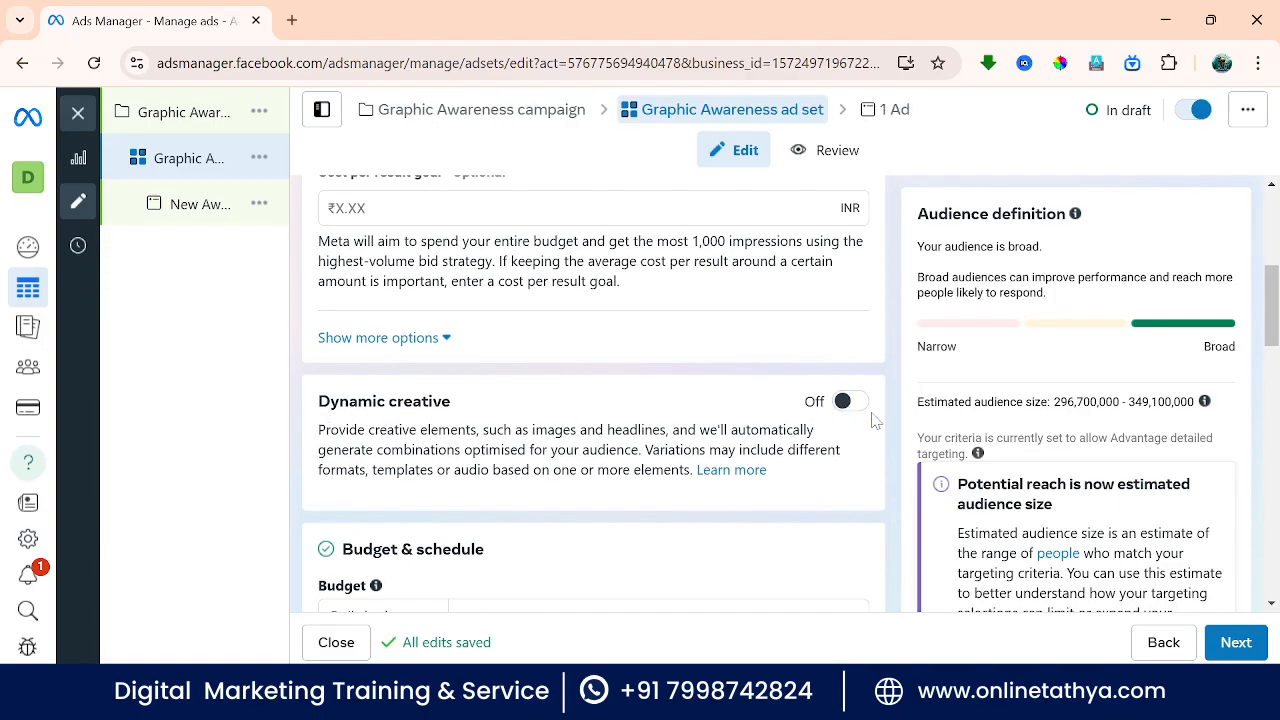
{"action": "scroll", "coordinate": [760, 423], "scroll_direction": "up", "scroll_amount": 2}
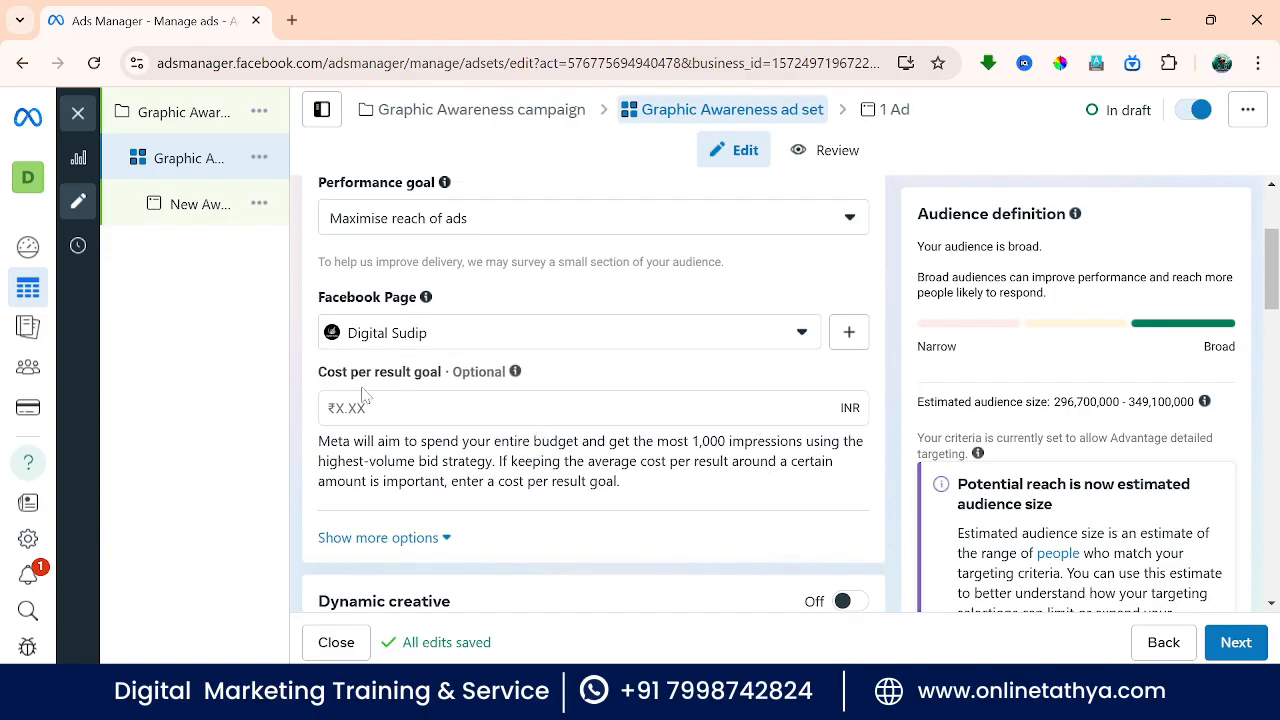
{"action": "scroll", "coordinate": [490, 396], "scroll_direction": "down", "scroll_amount": 1}
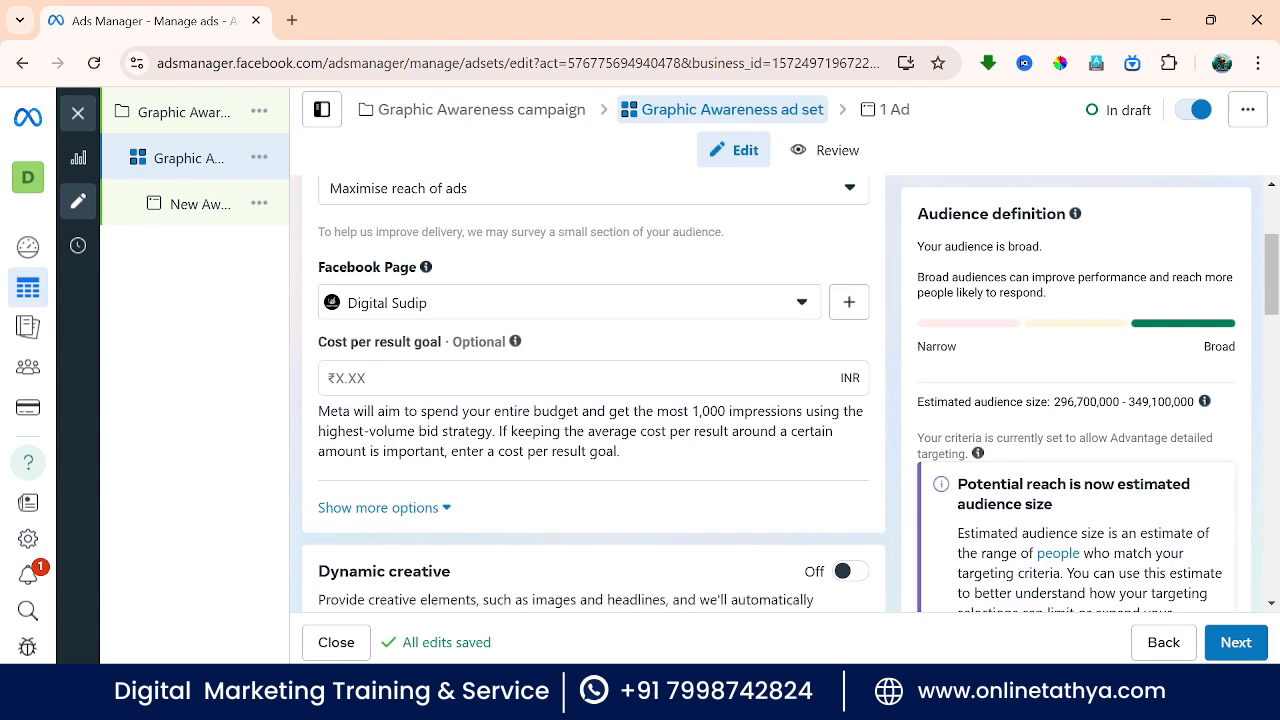
{"action": "scroll", "coordinate": [530, 331], "scroll_direction": "down", "scroll_amount": 1}
{"action": "scroll", "coordinate": [537, 405], "scroll_direction": "down", "scroll_amount": 3}
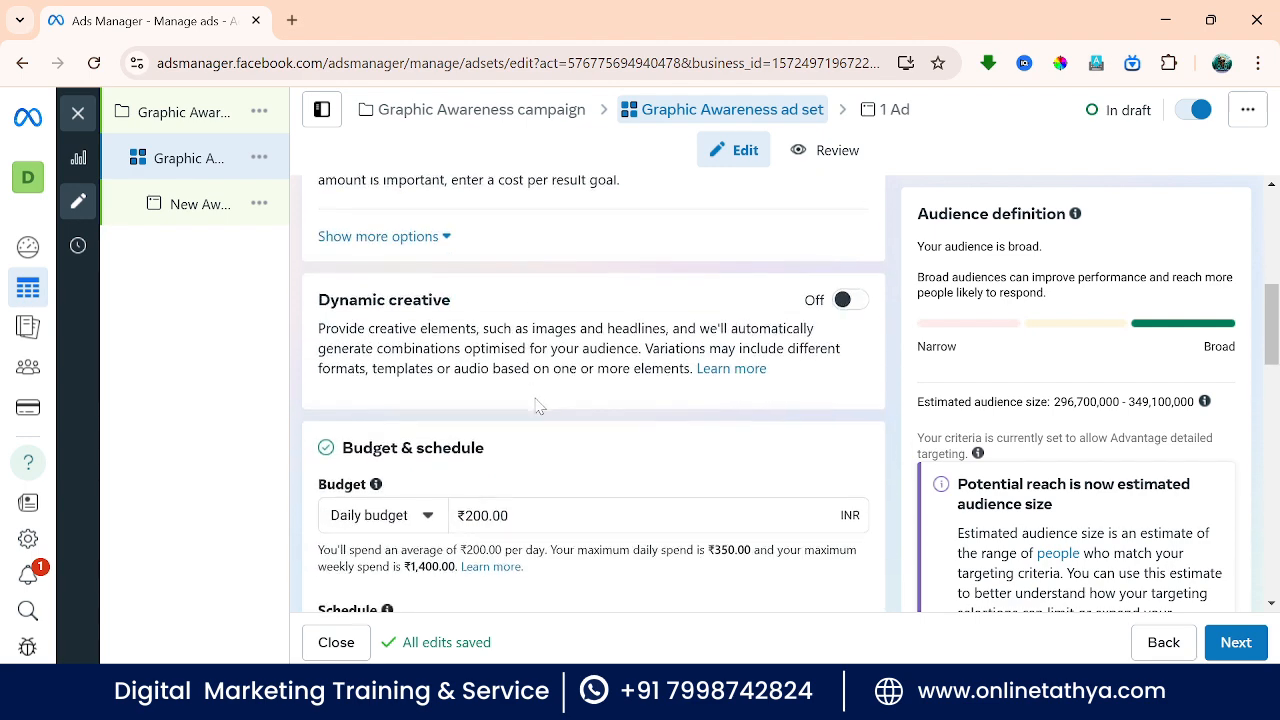
{"action": "scroll", "coordinate": [470, 310], "scroll_direction": "down", "scroll_amount": 1}
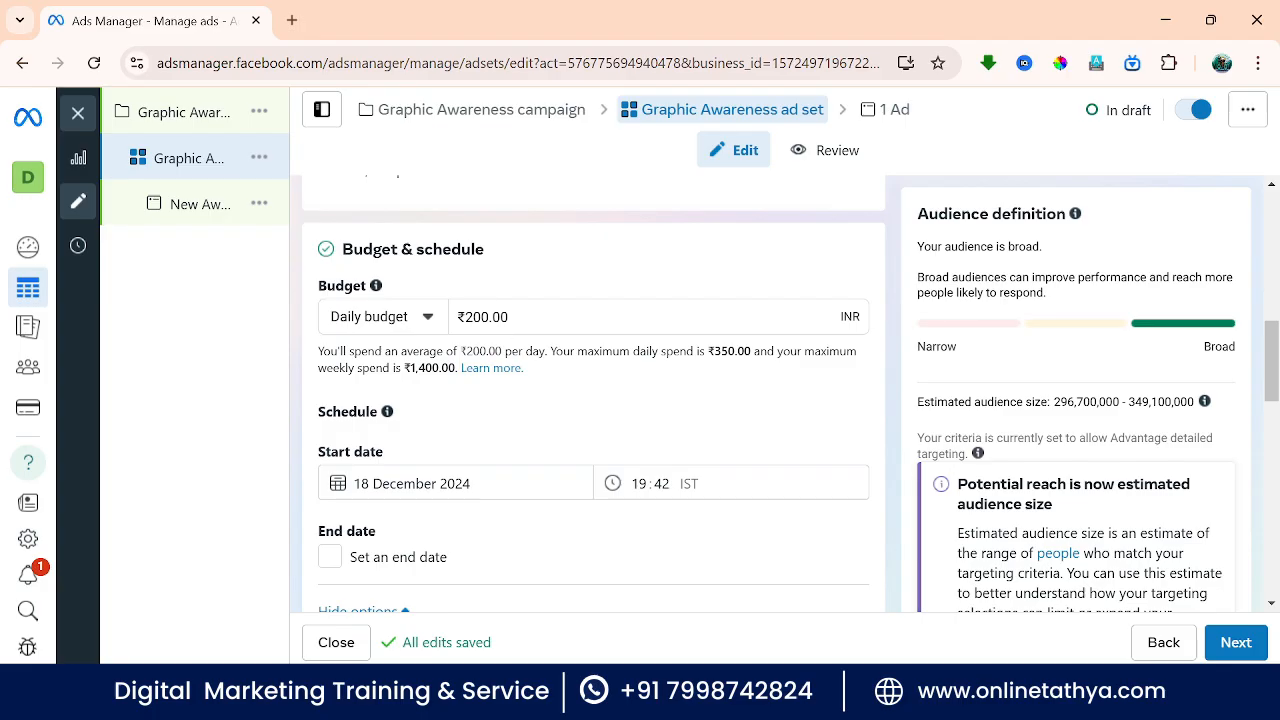
Step: Switch the ad set's budget type to Lifetime budget, check its schedule, and return it to Daily budget
{"action": "left_click", "coordinate": [427, 318]}
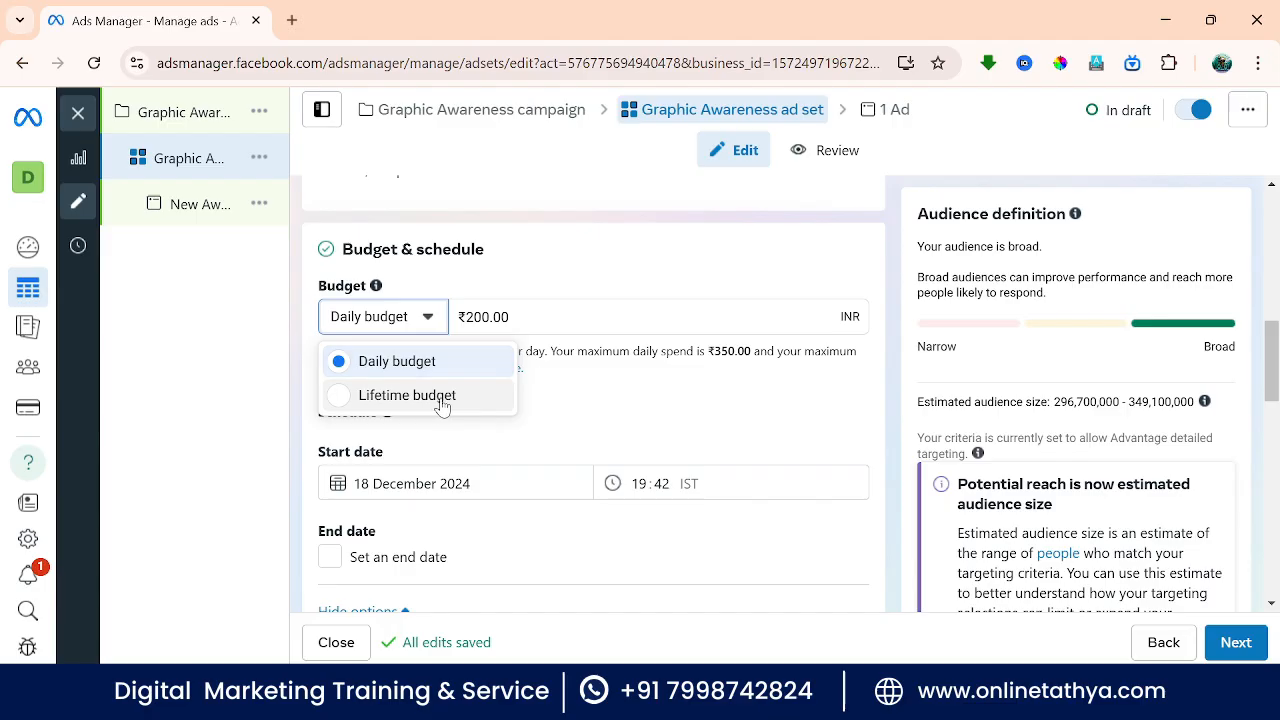
{"action": "left_click", "coordinate": [443, 398]}
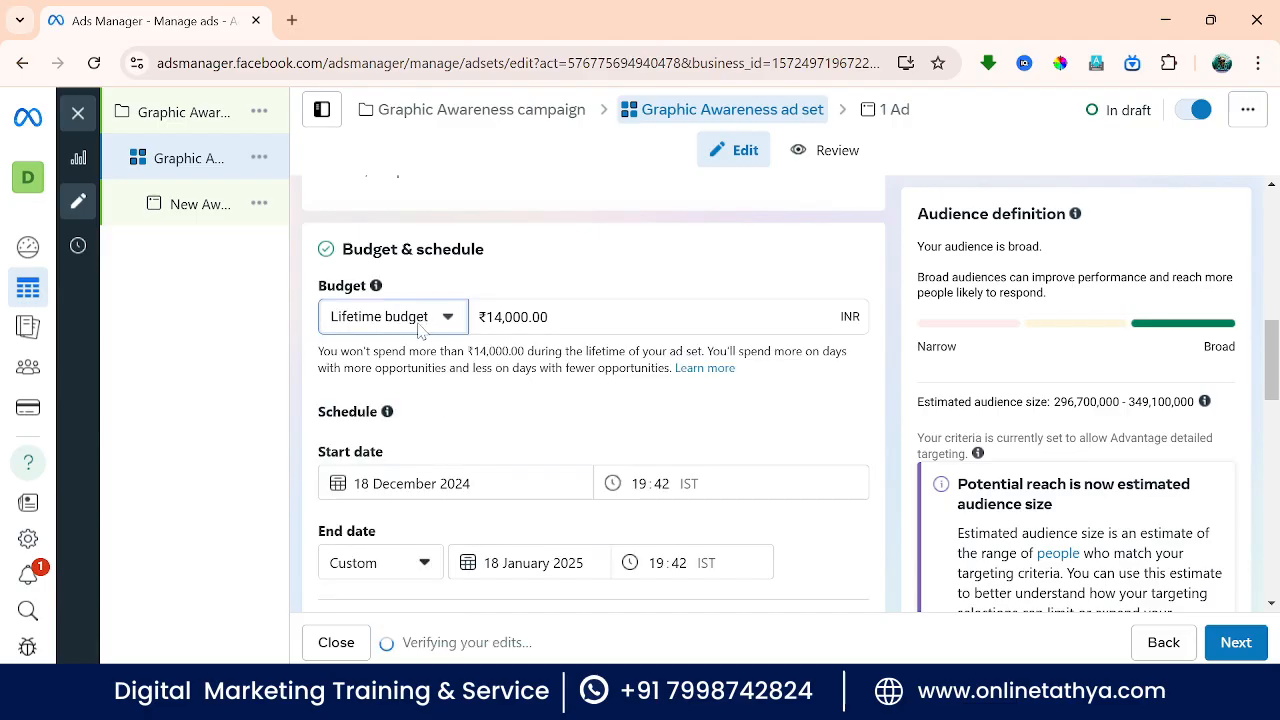
{"action": "scroll", "coordinate": [398, 462], "scroll_direction": "down", "scroll_amount": 1}
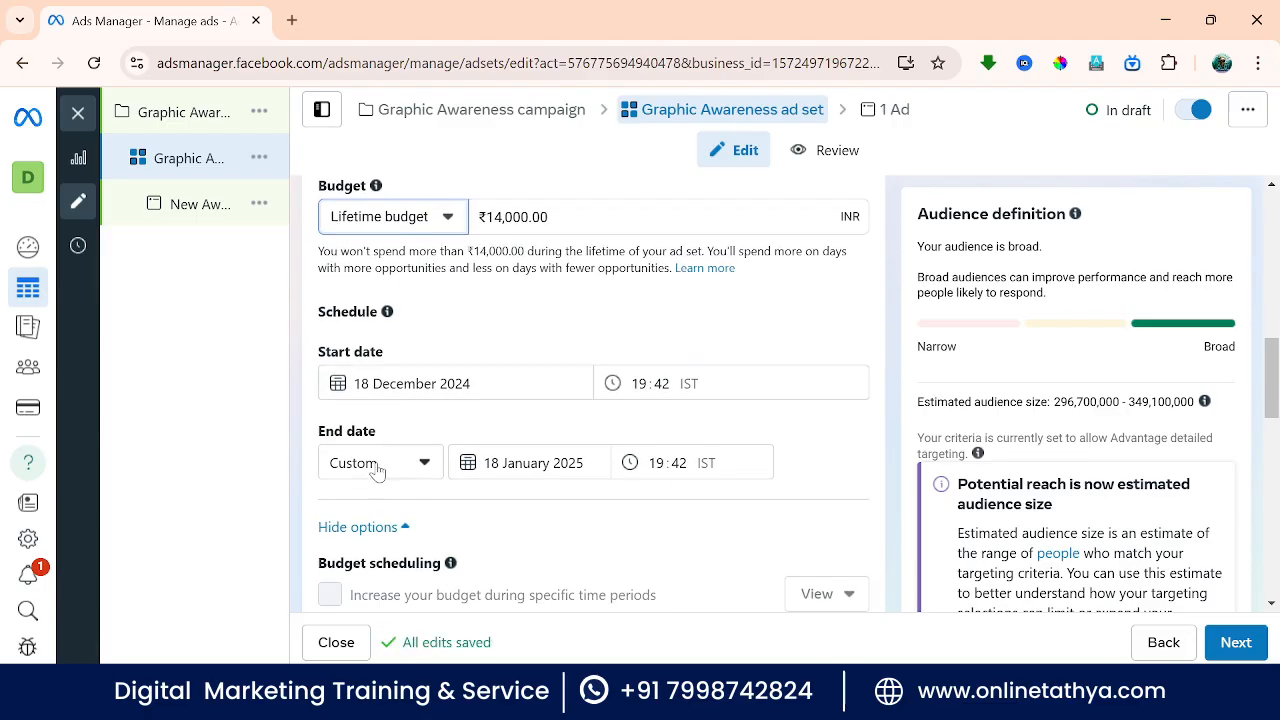
{"action": "scroll", "coordinate": [680, 348], "scroll_direction": "up", "scroll_amount": 1}
{"action": "left_click", "coordinate": [378, 324]}
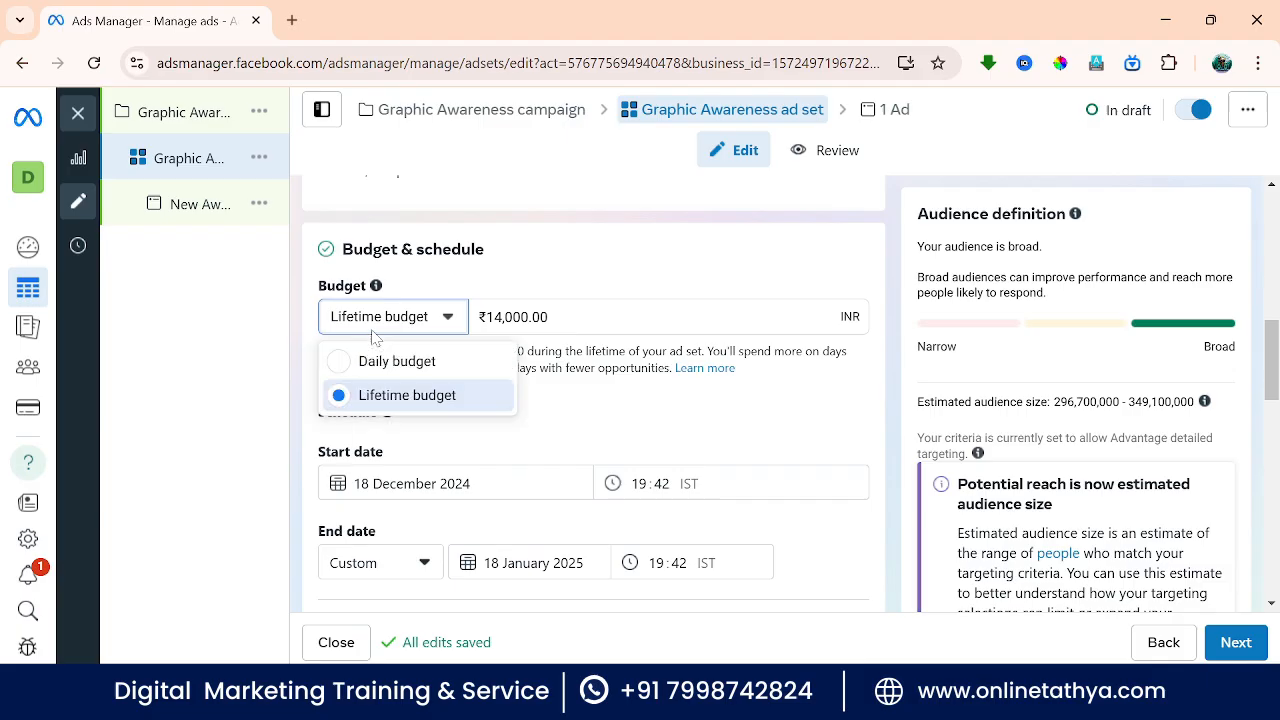
{"action": "left_click", "coordinate": [363, 364]}
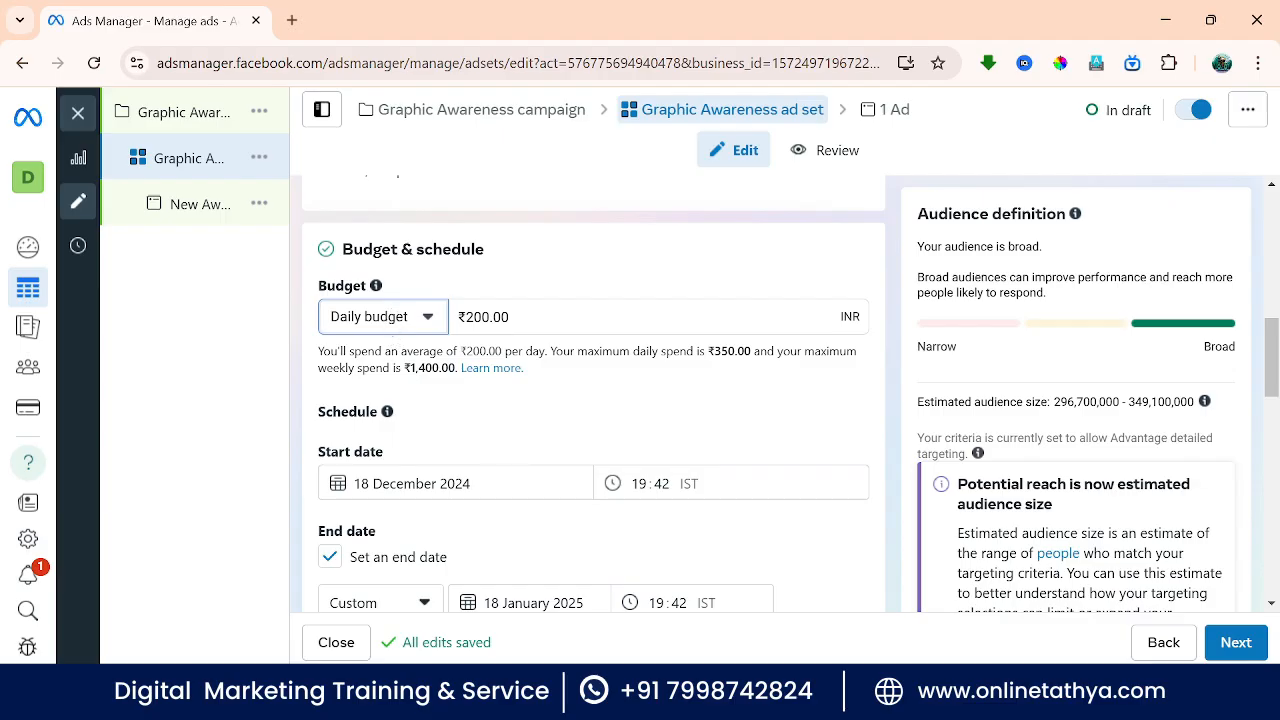
Step: Try daily budgets of ₹88, ₹100 and ₹85 for the ad set, one after another
{"action": "double_click", "coordinate": [486, 317]}
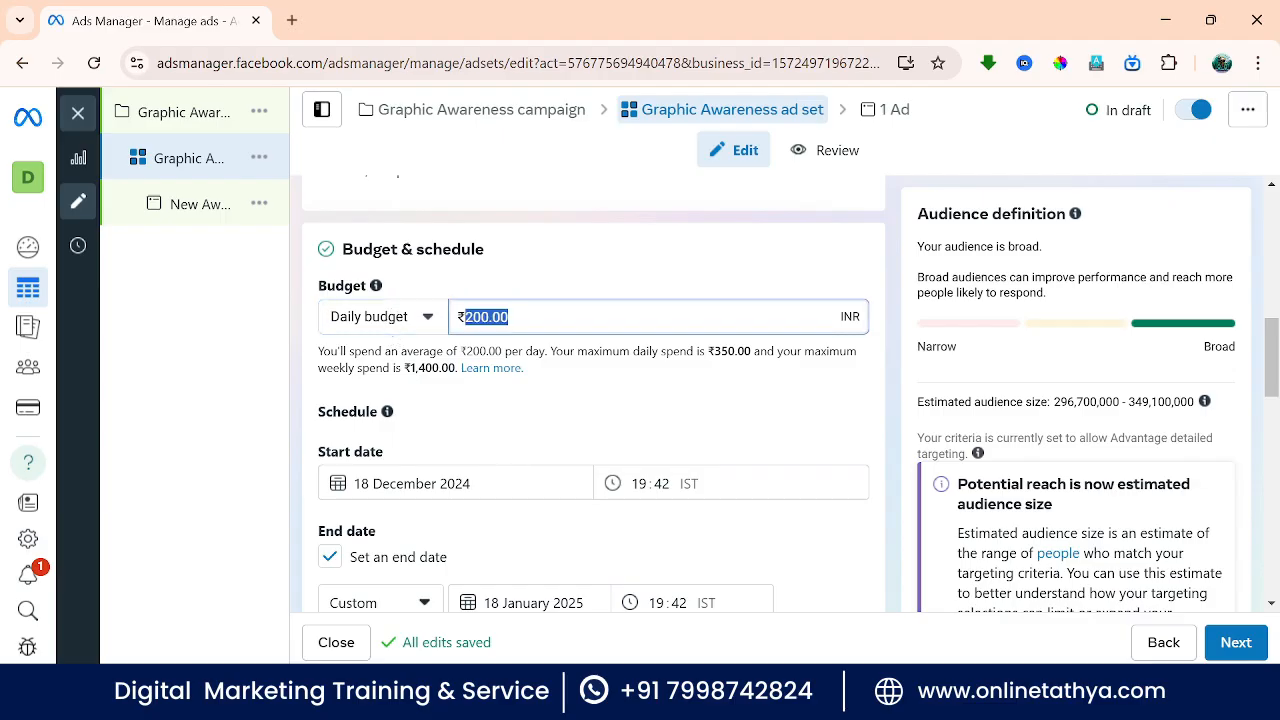
{"action": "type", "text": "88"}
{"action": "left_click", "coordinate": [517, 290]}
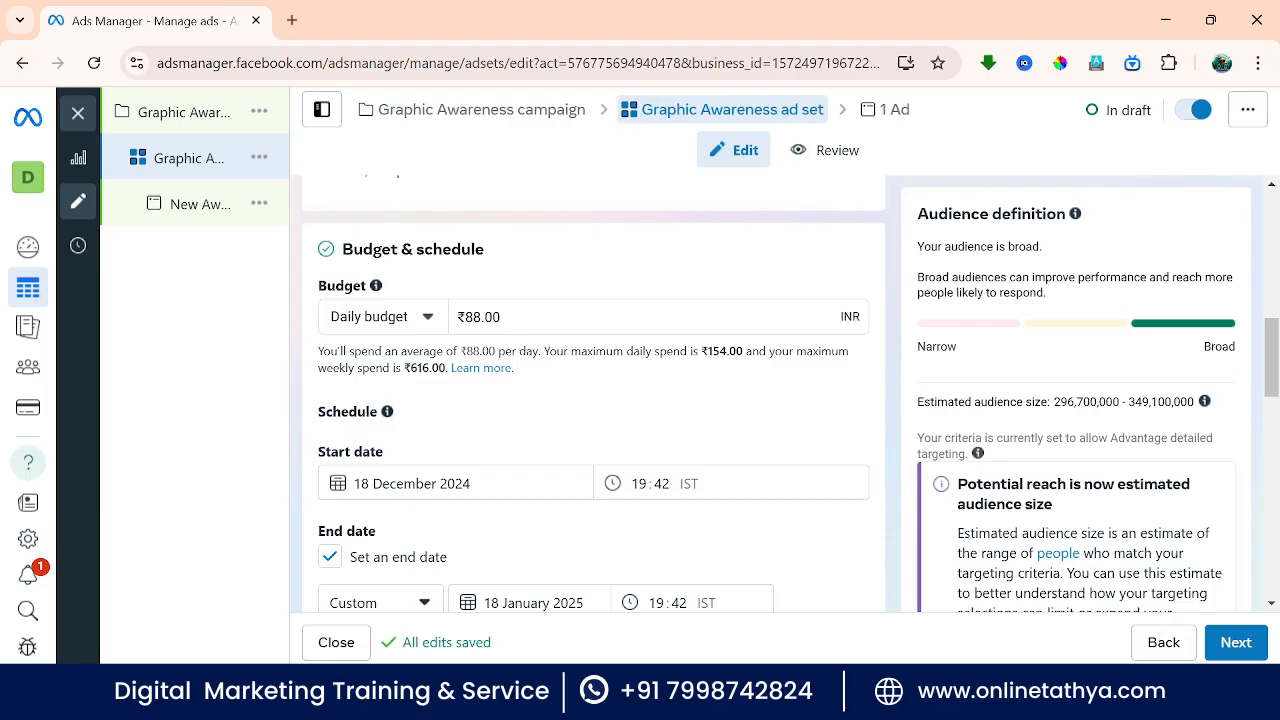
{"action": "key", "text": "ctrl+a"}
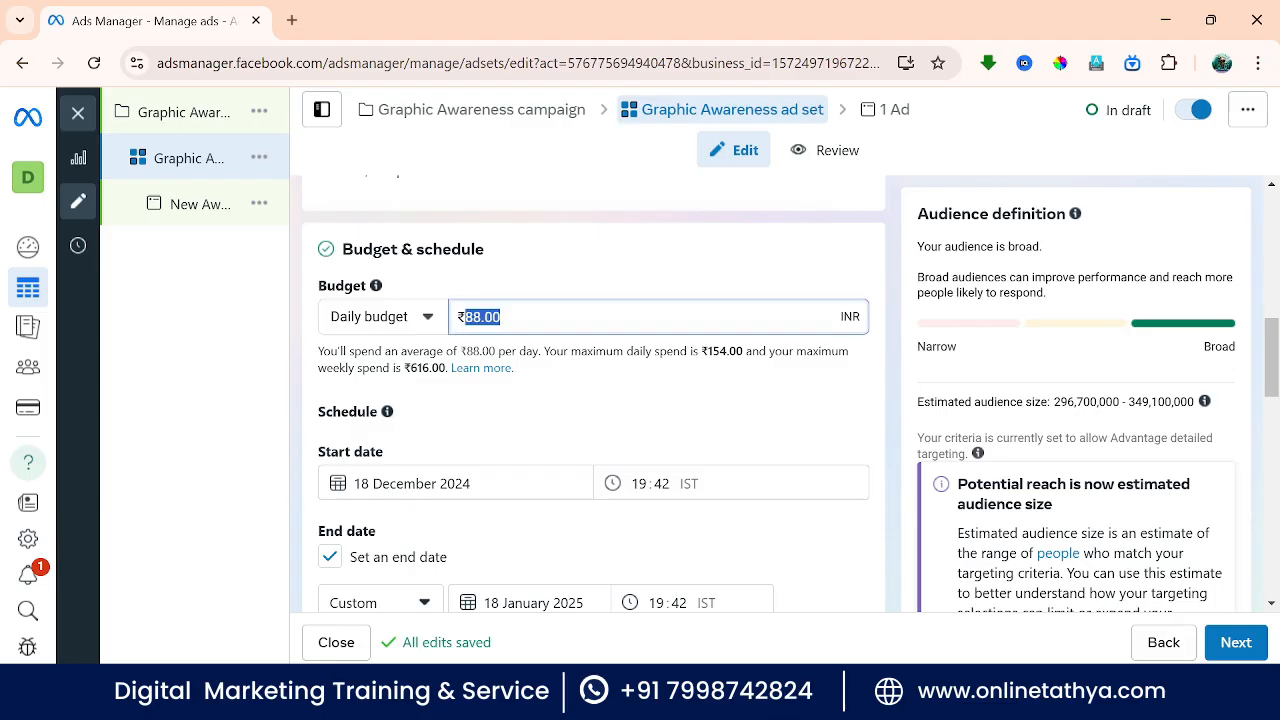
{"action": "type", "text": "1"}
{"action": "left_click", "coordinate": [530, 283]}
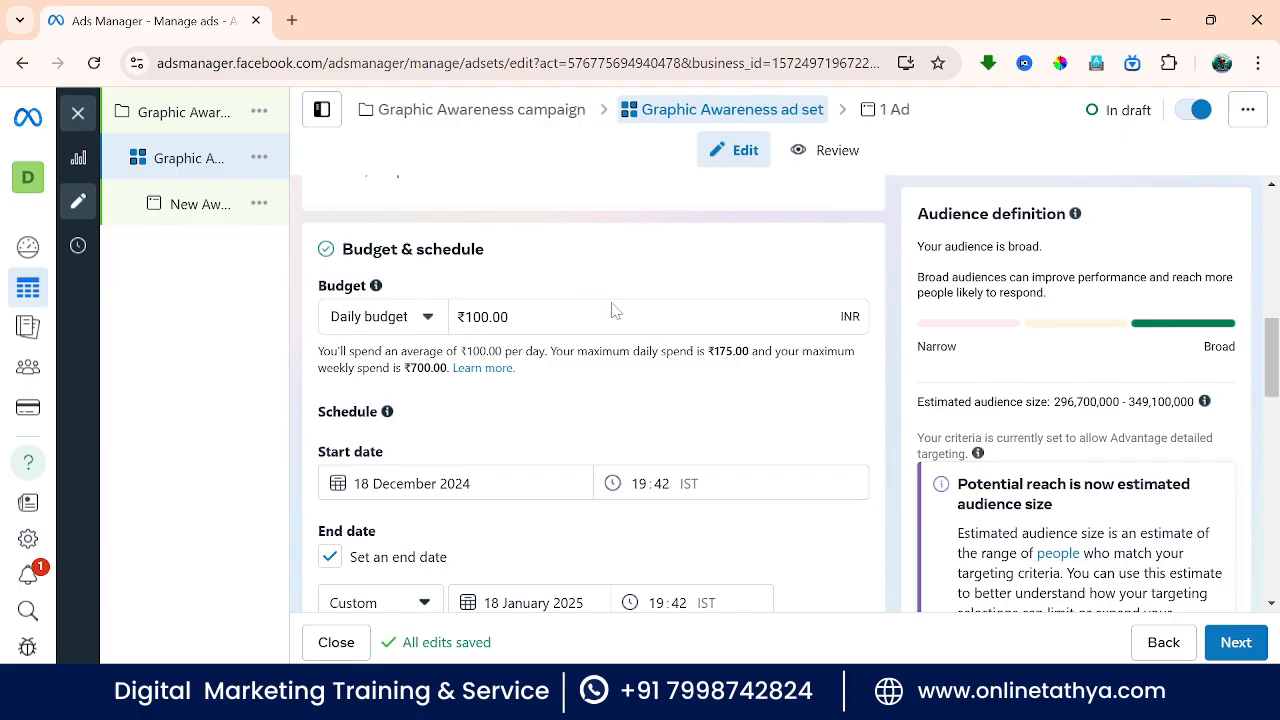
{"action": "left_click", "coordinate": [492, 320]}
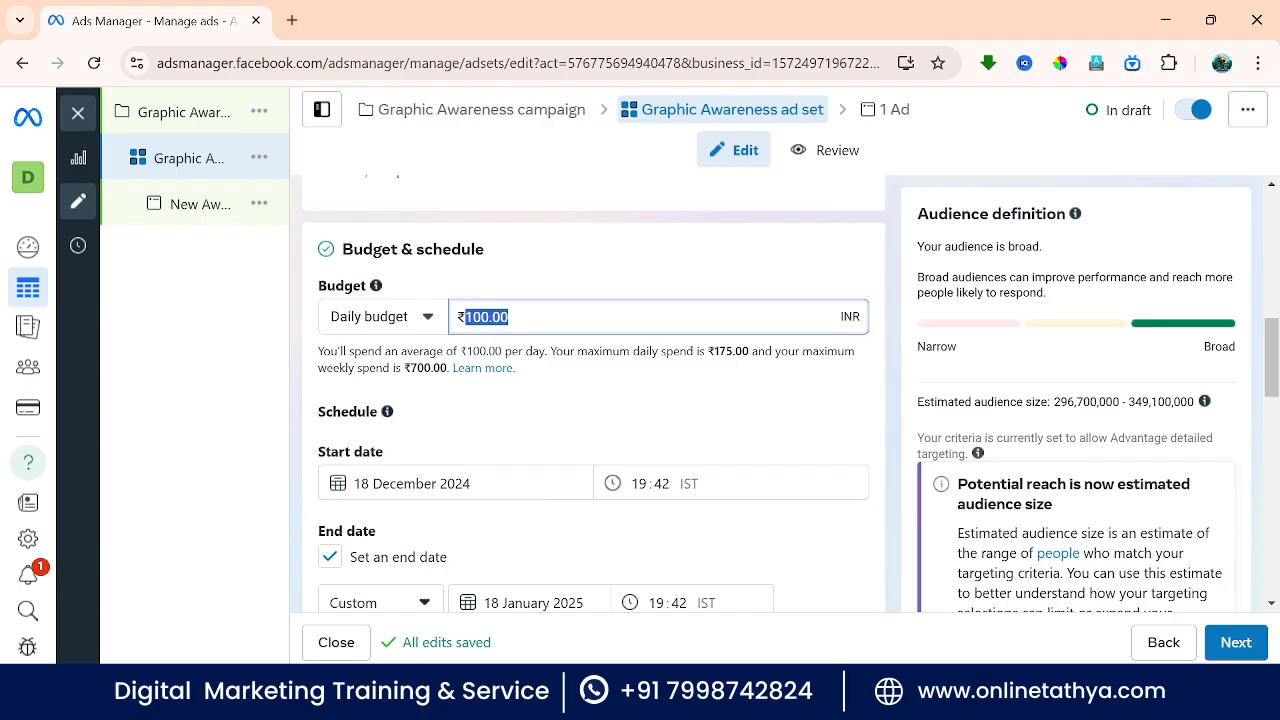
{"action": "type", "text": "85"}
{"action": "left_click", "coordinate": [518, 285]}
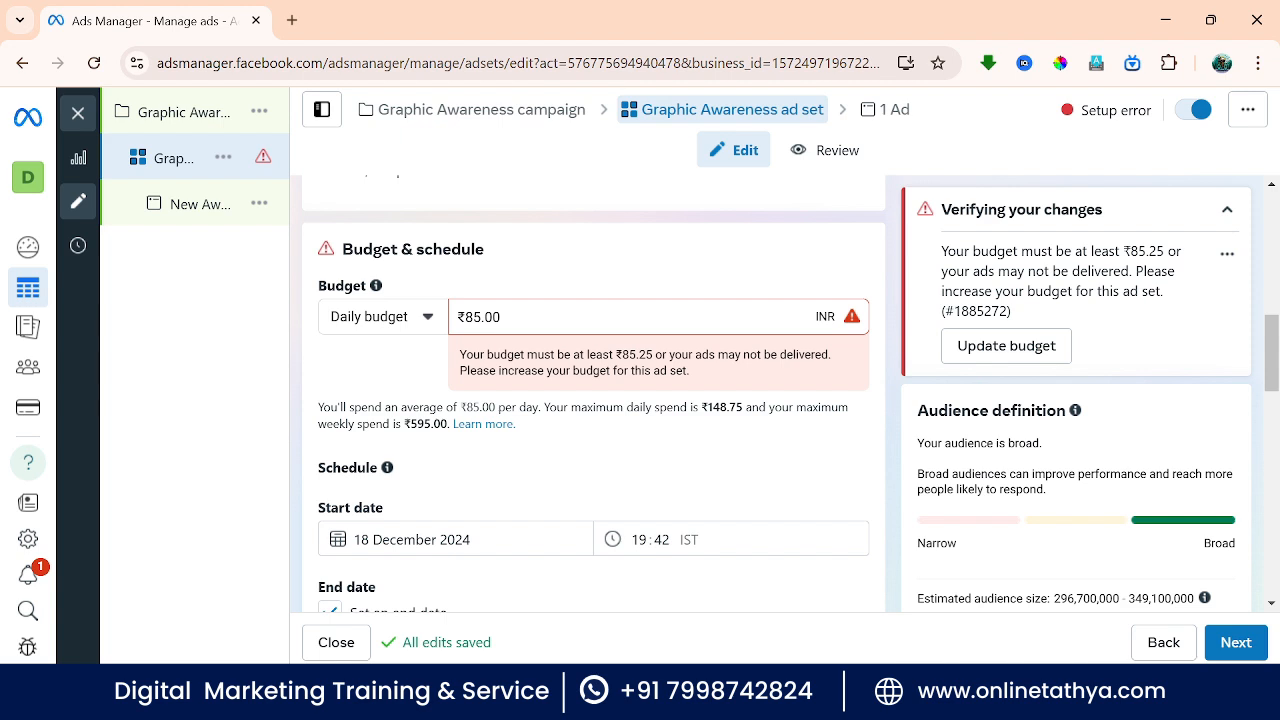
Step: Set the ad set's daily budget to ₹86
{"action": "double_click", "coordinate": [483, 317]}
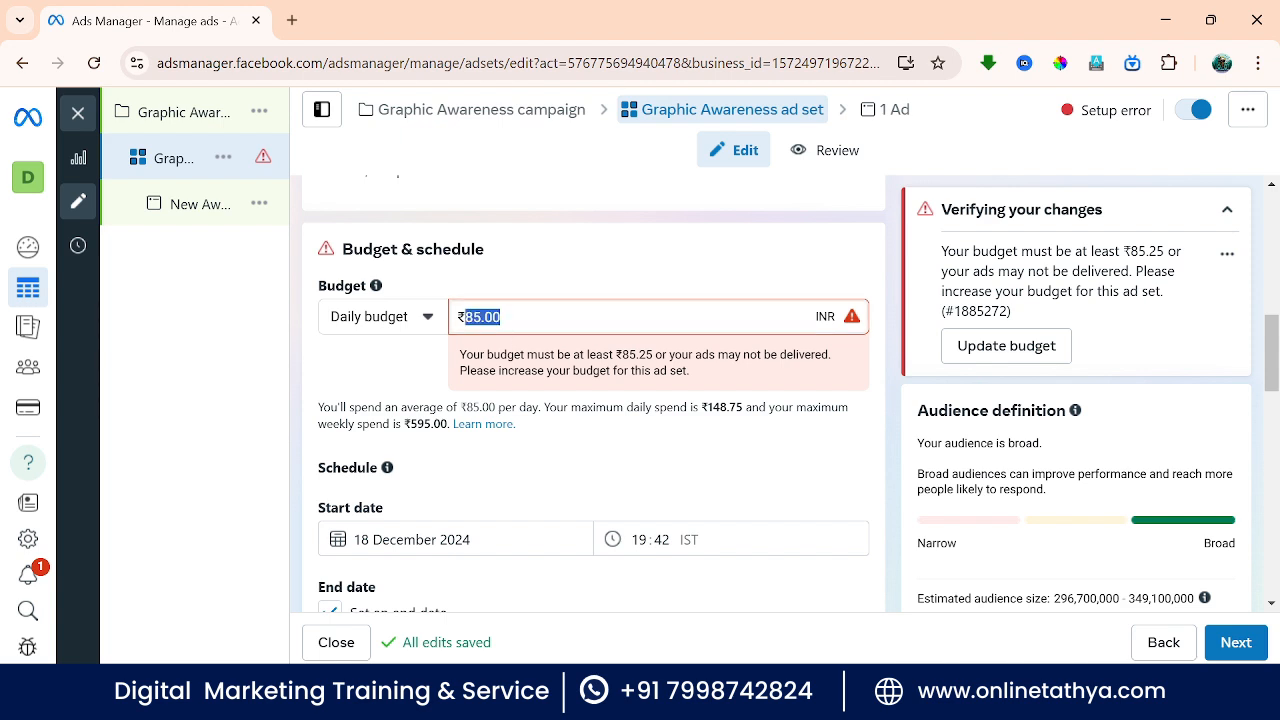
{"action": "type", "text": "8"}
{"action": "left_click", "coordinate": [527, 289]}
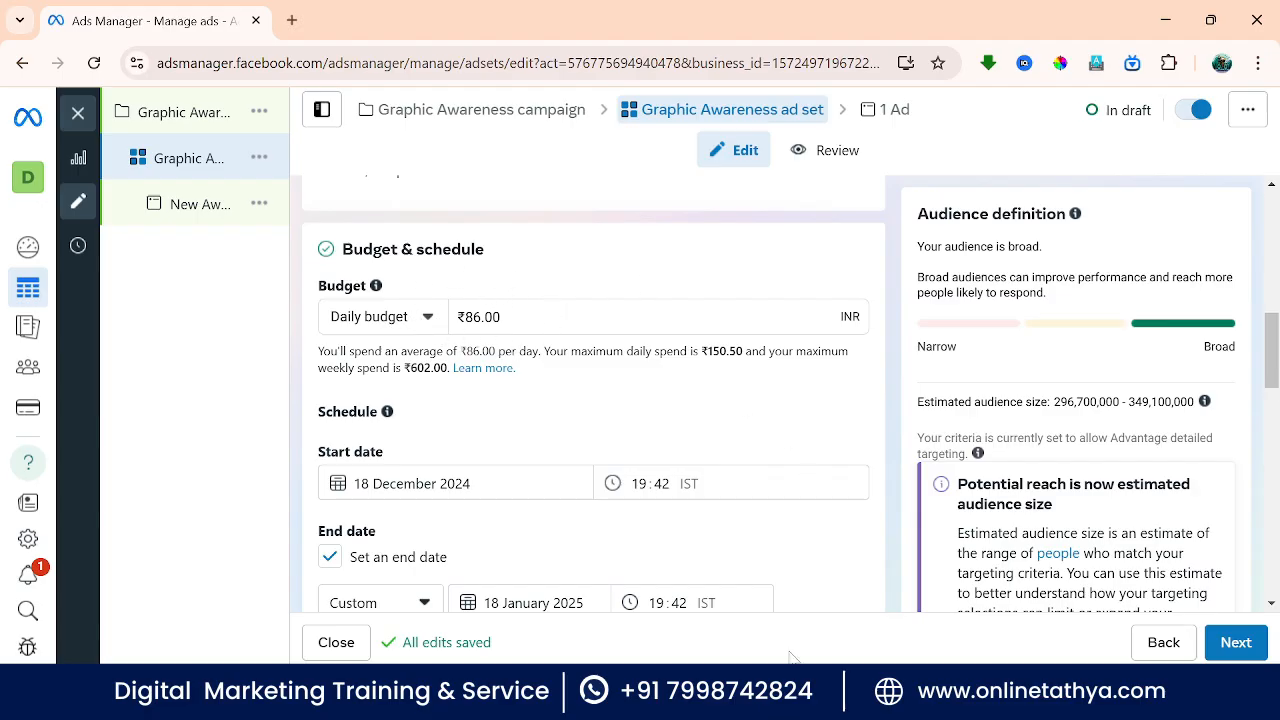
Step: Switch to the Facebook Ads Marketing document in Google Docs and review the goal, daily budget and day items of the campaign requirements
{"action": "left_click", "coordinate": [768, 692]}
{"action": "left_click", "coordinate": [433, 389]}
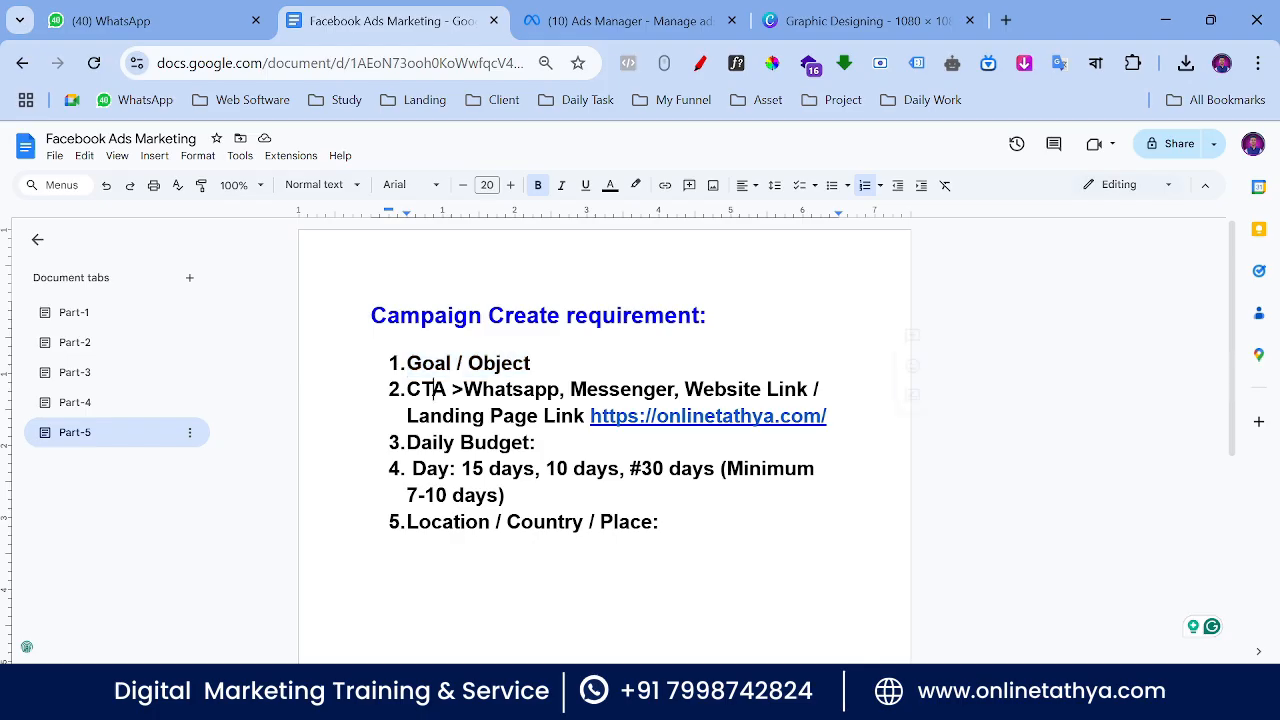
{"action": "left_click_drag", "start_coordinate": [407, 363], "coordinate": [537, 365]}
{"action": "left_click", "coordinate": [537, 365]}
{"action": "left_click_drag", "start_coordinate": [505, 496], "coordinate": [408, 443]}
{"action": "left_click", "coordinate": [473, 469]}
Step: Copy the CTA item with its landing page link and remove it from the numbered requirements list
{"action": "left_click_drag", "start_coordinate": [828, 416], "coordinate": [407, 389]}
{"action": "key", "text": "ctrl+c"}
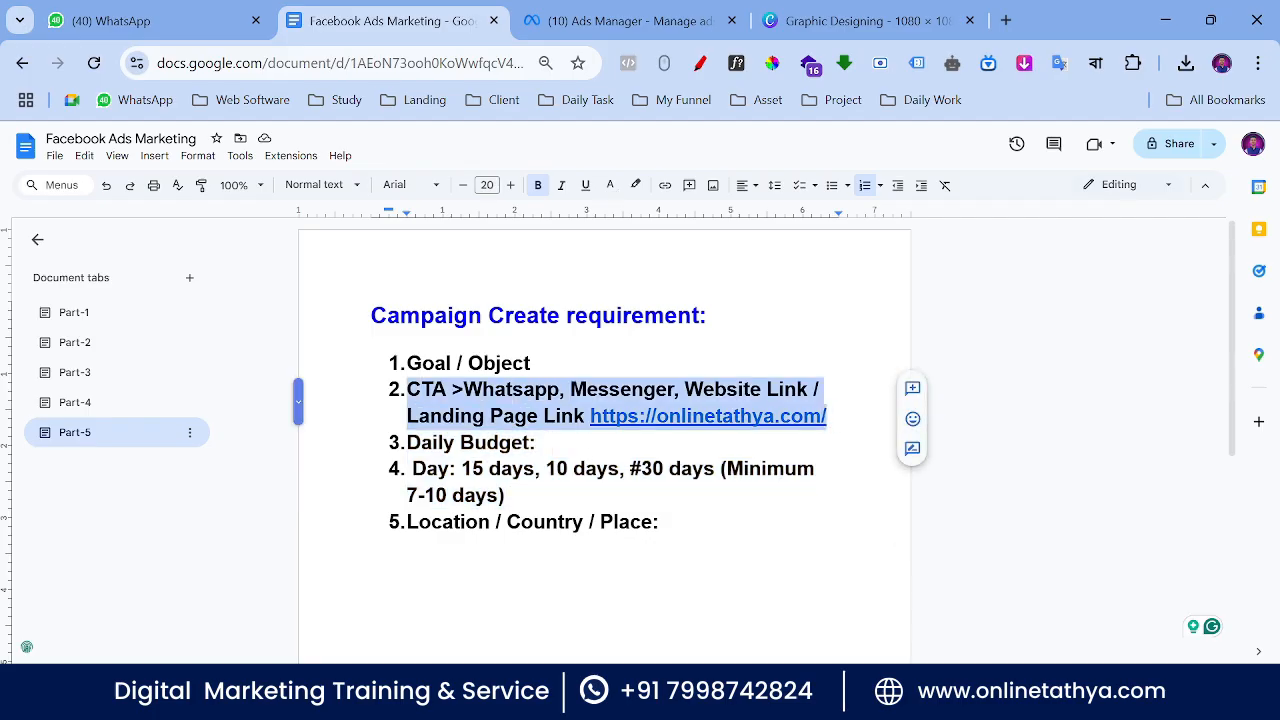
{"action": "key", "text": "BackSpace"}
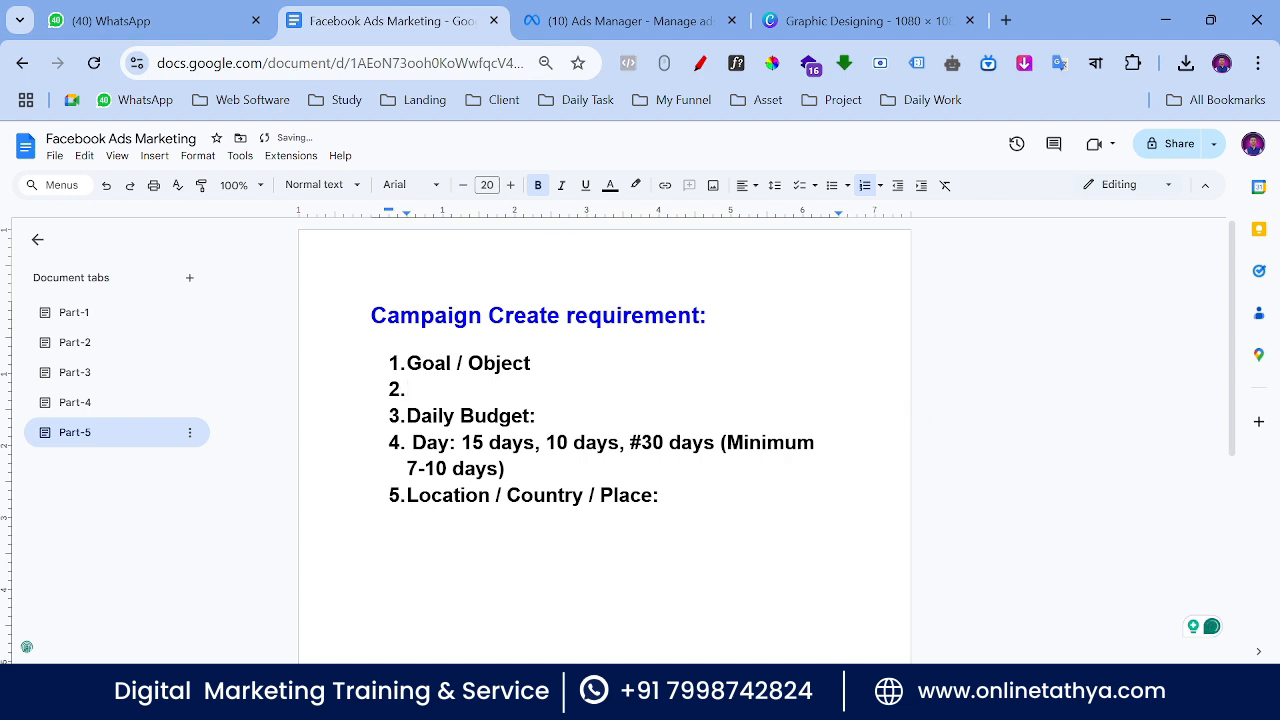
{"action": "key", "text": "BackSpace"}
{"action": "key", "text": "BackSpace"}
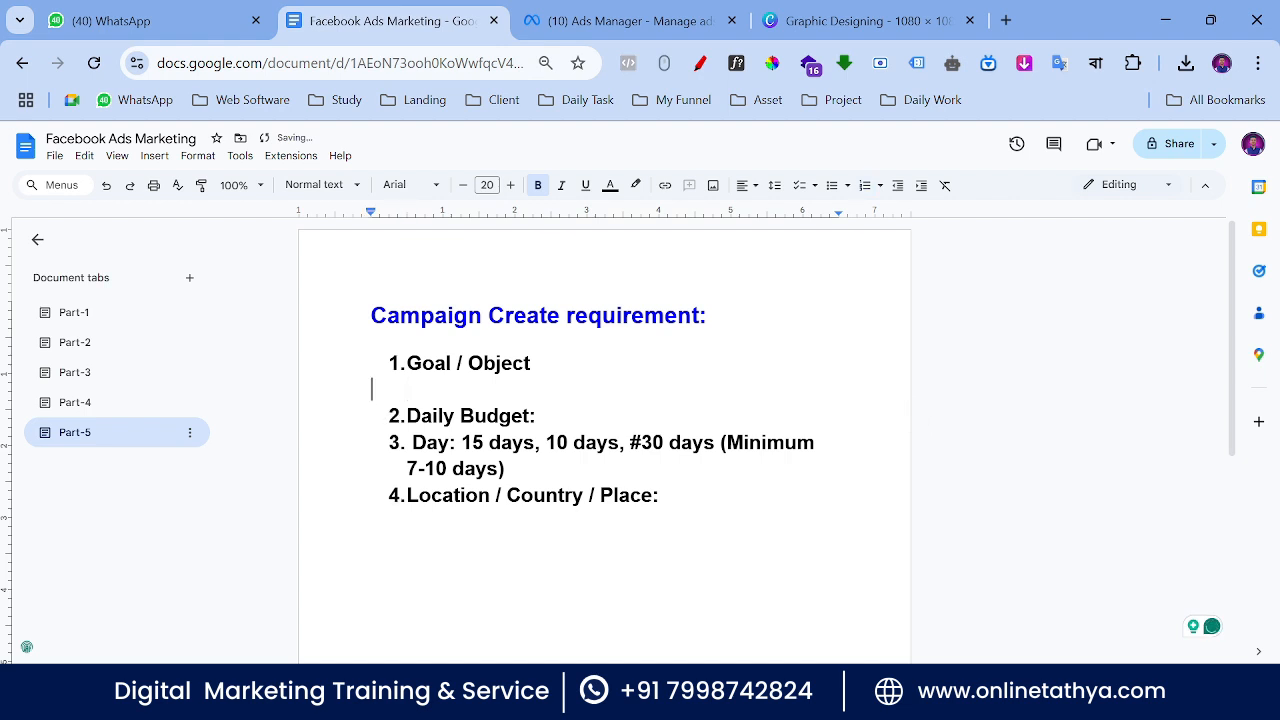
{"action": "key", "text": "BackSpace"}
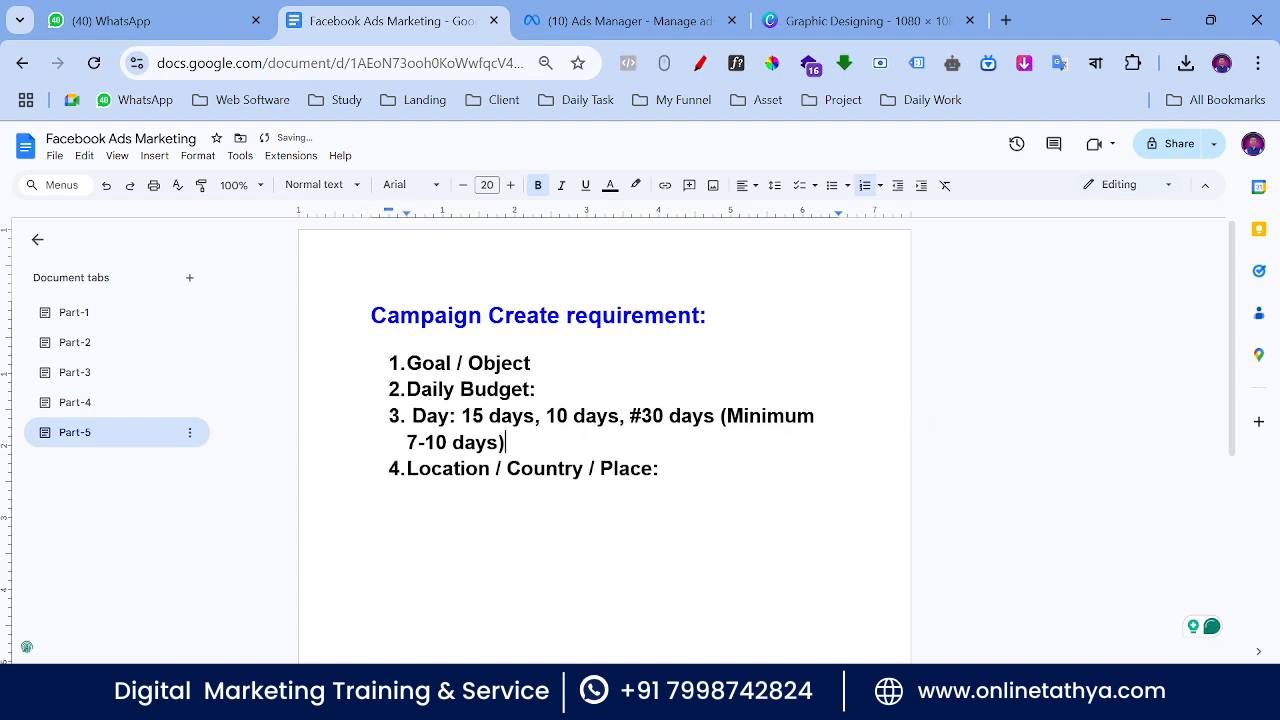
Step: Try placing the copied CTA item directly below the Day item, and undo the insertion
{"action": "key", "text": "Return"}
{"action": "key", "text": "ctrl+v"}
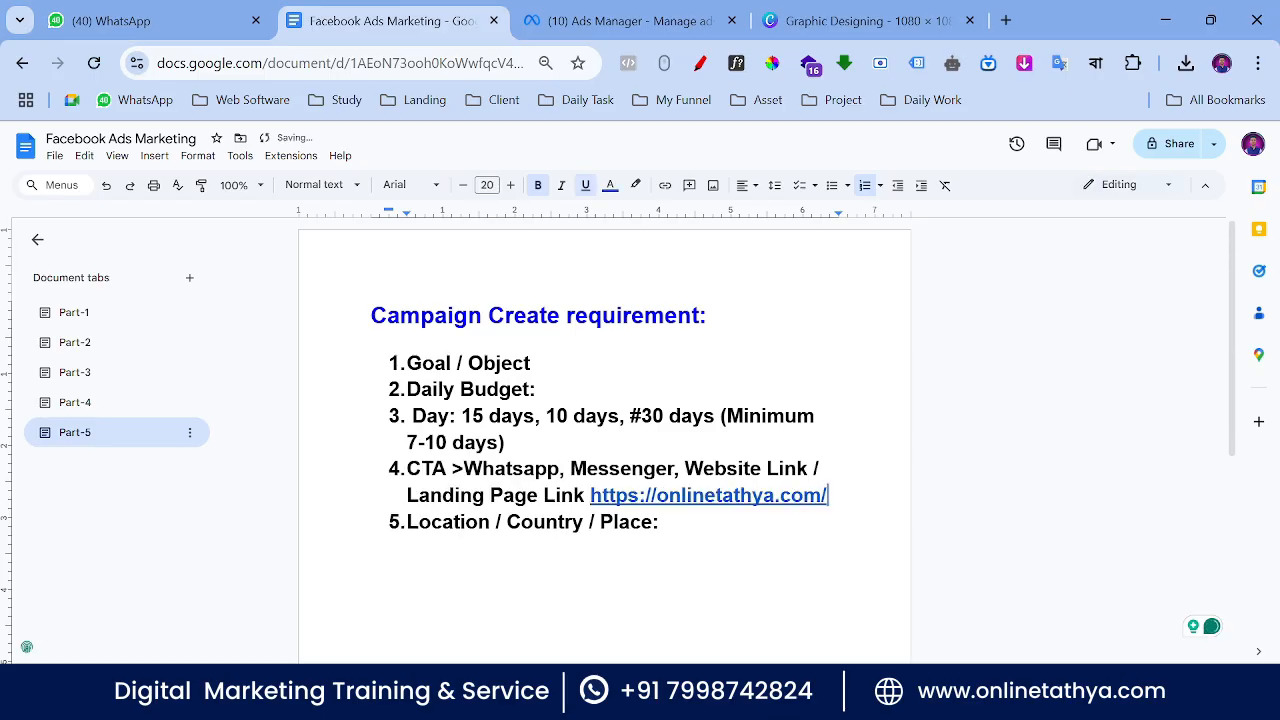
{"action": "key", "text": "ctrl+z"}
{"action": "key", "text": "ctrl+z"}
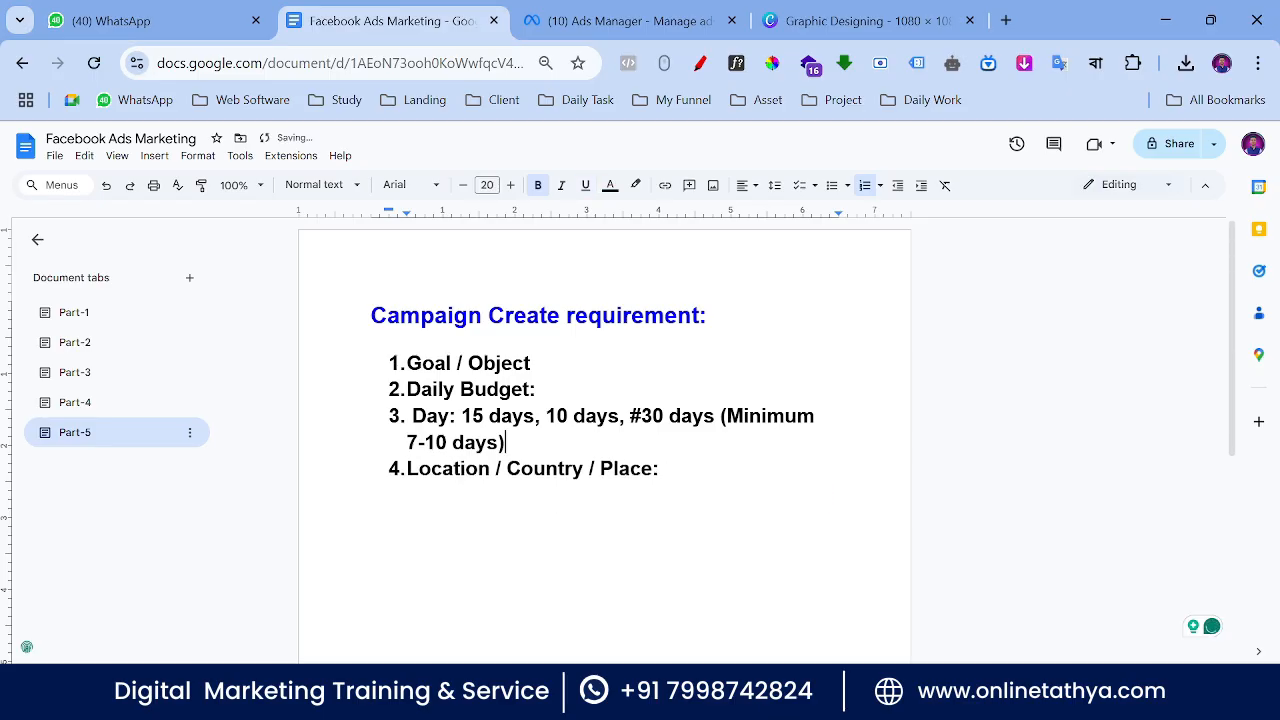
Step: Paste the CTA item as a new list item below Location / Country / Place and review the Daily Budget item
{"action": "key", "text": "Return"}
{"action": "key", "text": "ctrl+v"}
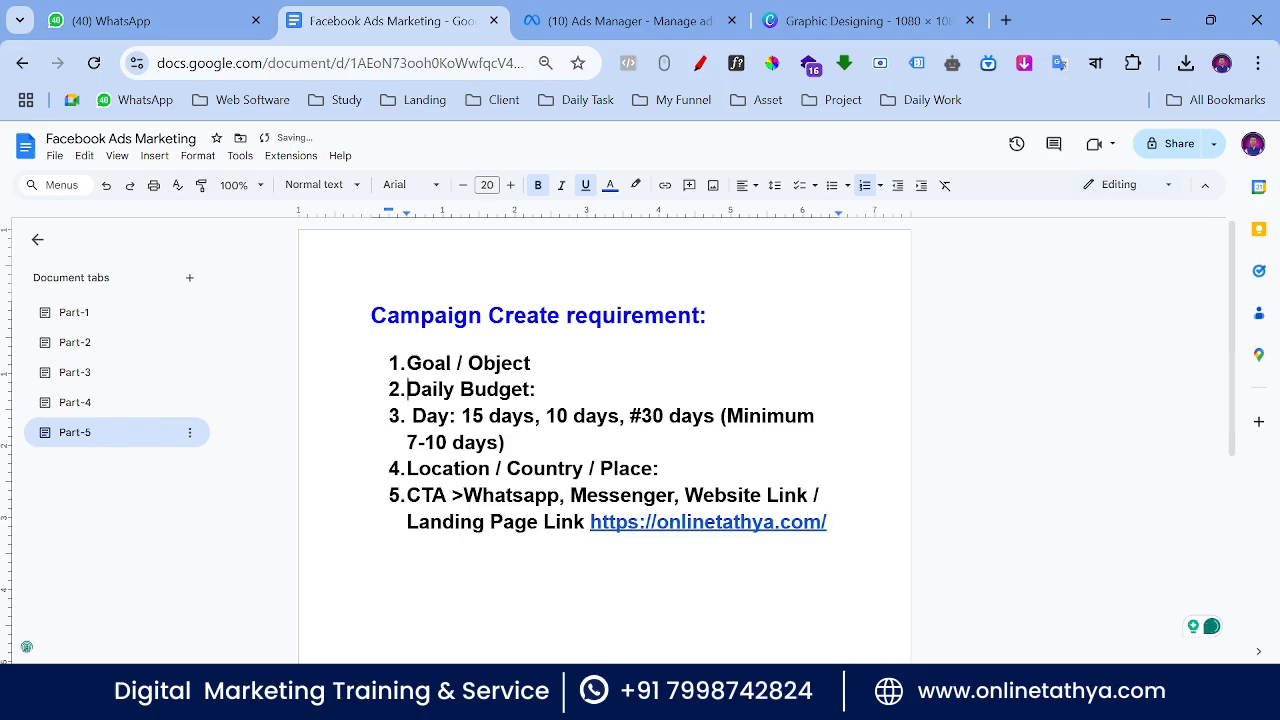
{"action": "key", "text": "ctrl+shift+Right"}
{"action": "key", "text": "ctrl+shift+Right"}
{"action": "key", "text": "ctrl+shift+Right"}
{"action": "key", "text": "Right"}
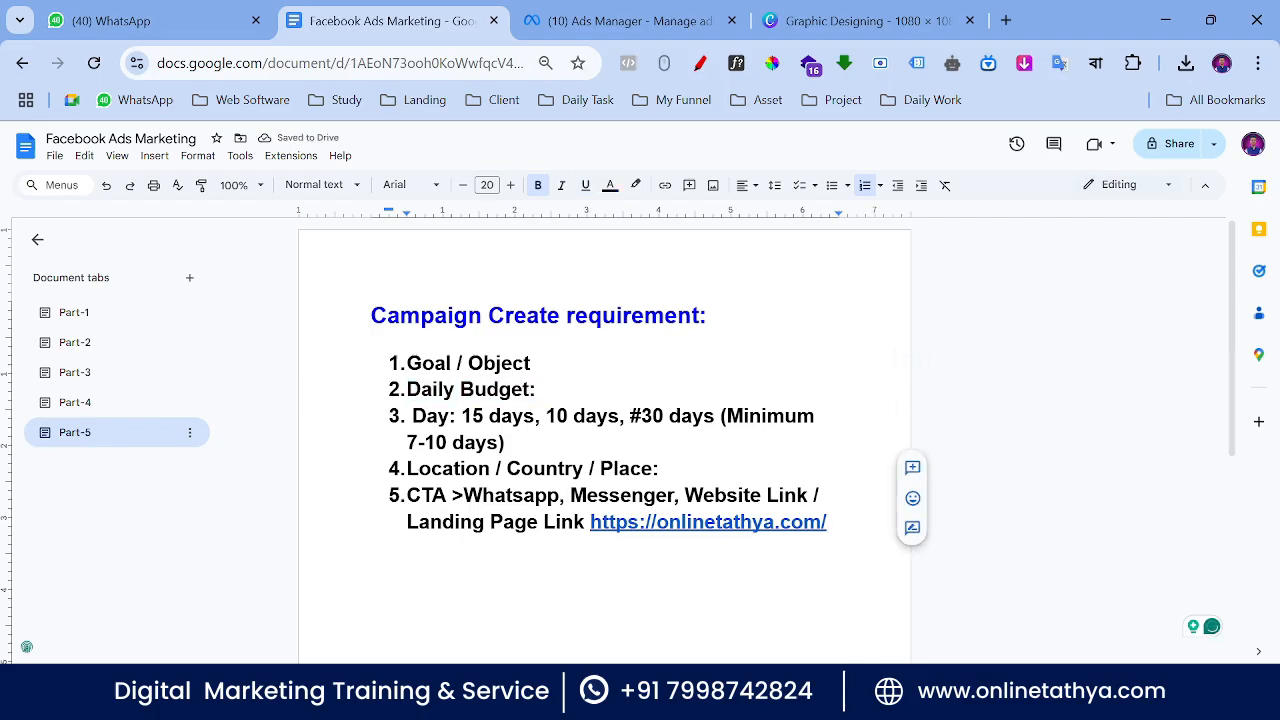
Step: Return to Ads Manager and reset the ad set's start date to today
{"action": "key", "text": "alt+Tab"}
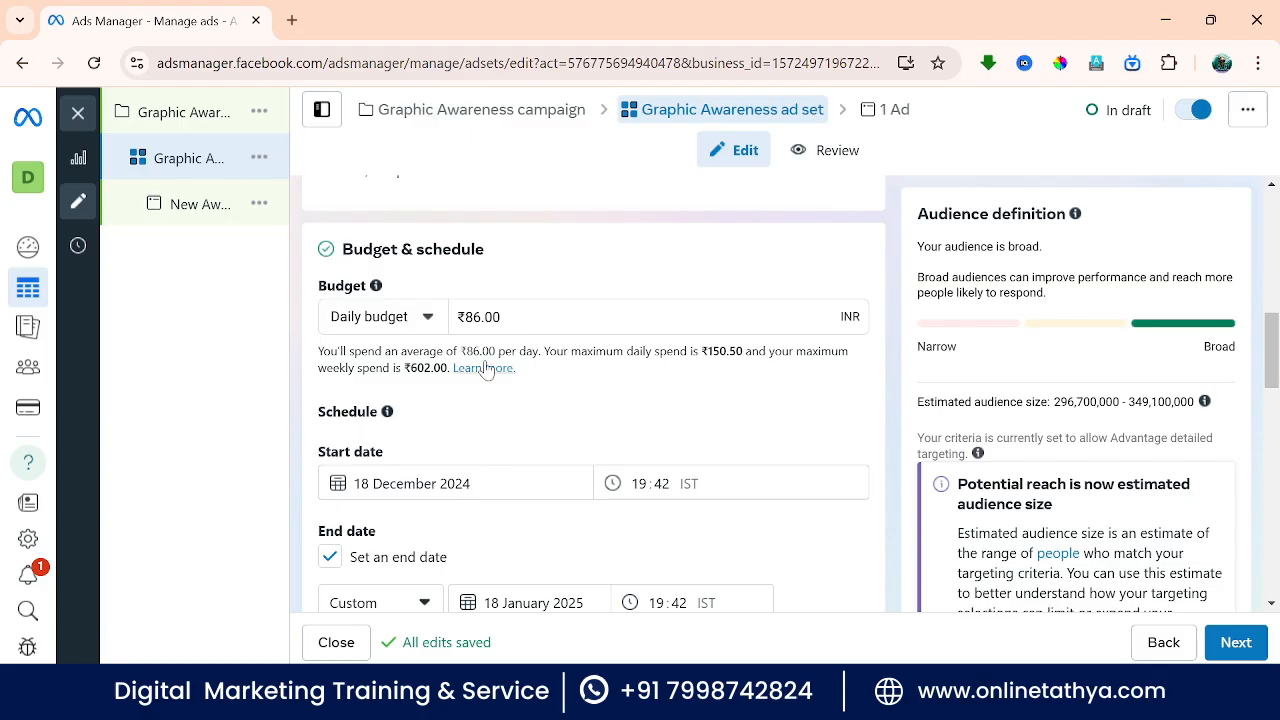
{"action": "scroll", "coordinate": [480, 368], "scroll_direction": "down", "scroll_amount": 1}
{"action": "scroll", "coordinate": [408, 357], "scroll_direction": "down", "scroll_amount": 1}
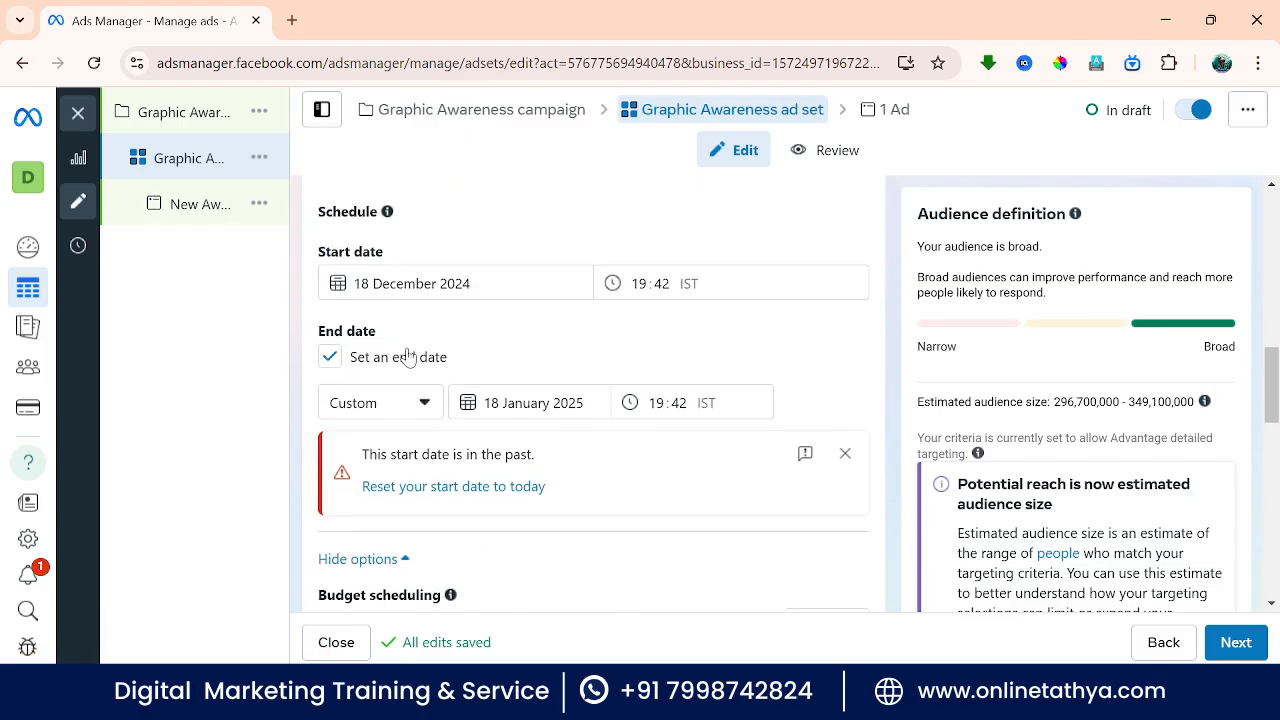
{"action": "left_click", "coordinate": [488, 487]}
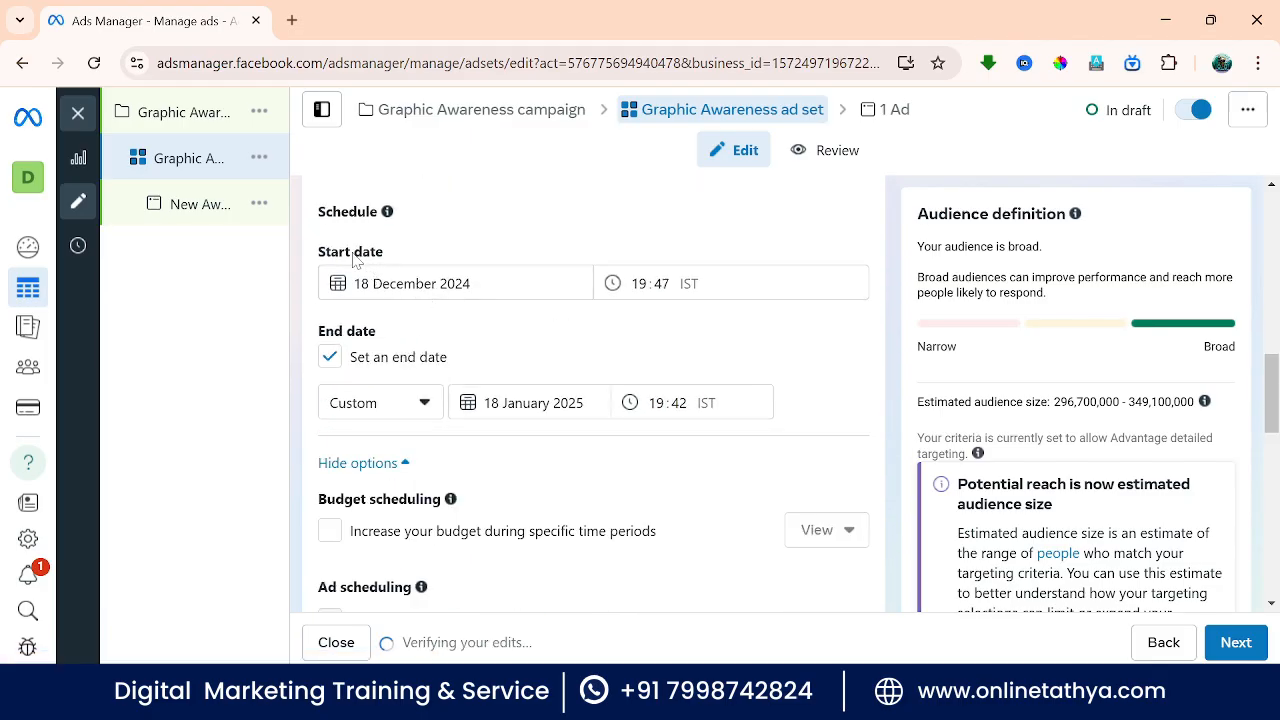
Step: Try 20 December 2024 as the ad set's start date, and return it to 18 December 2024
{"action": "left_click", "coordinate": [418, 284]}
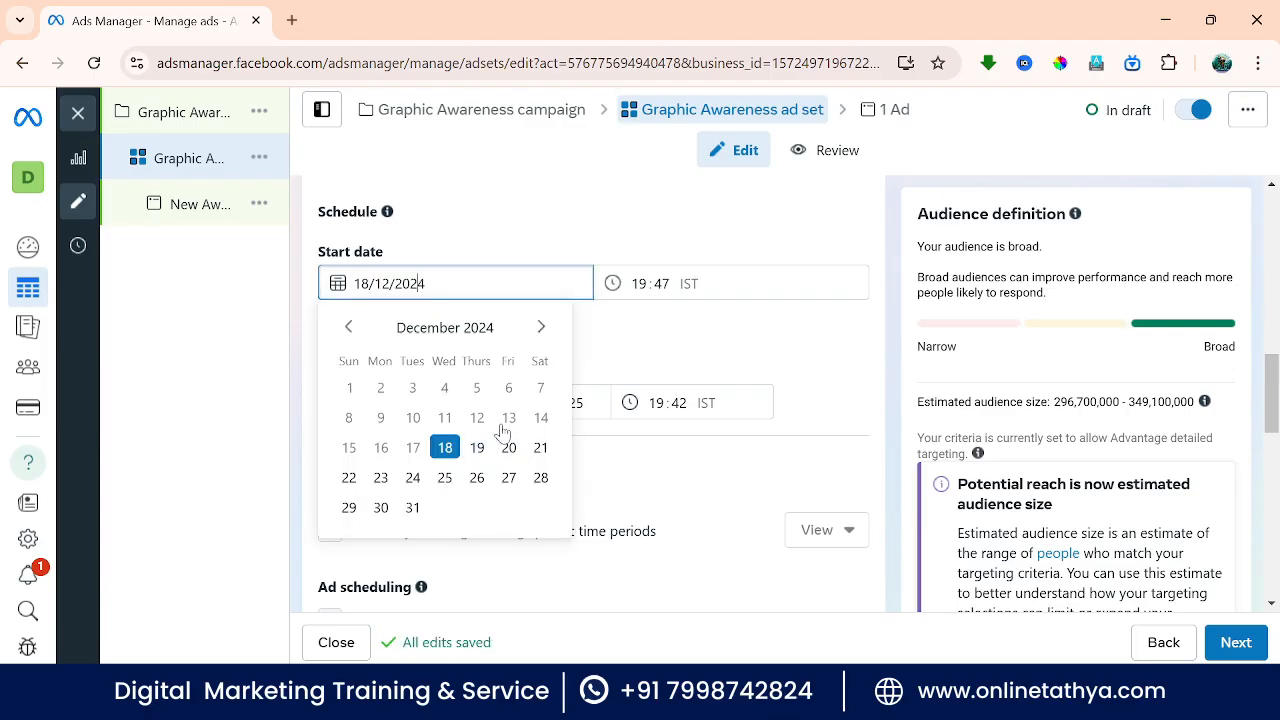
{"action": "left_click", "coordinate": [480, 250]}
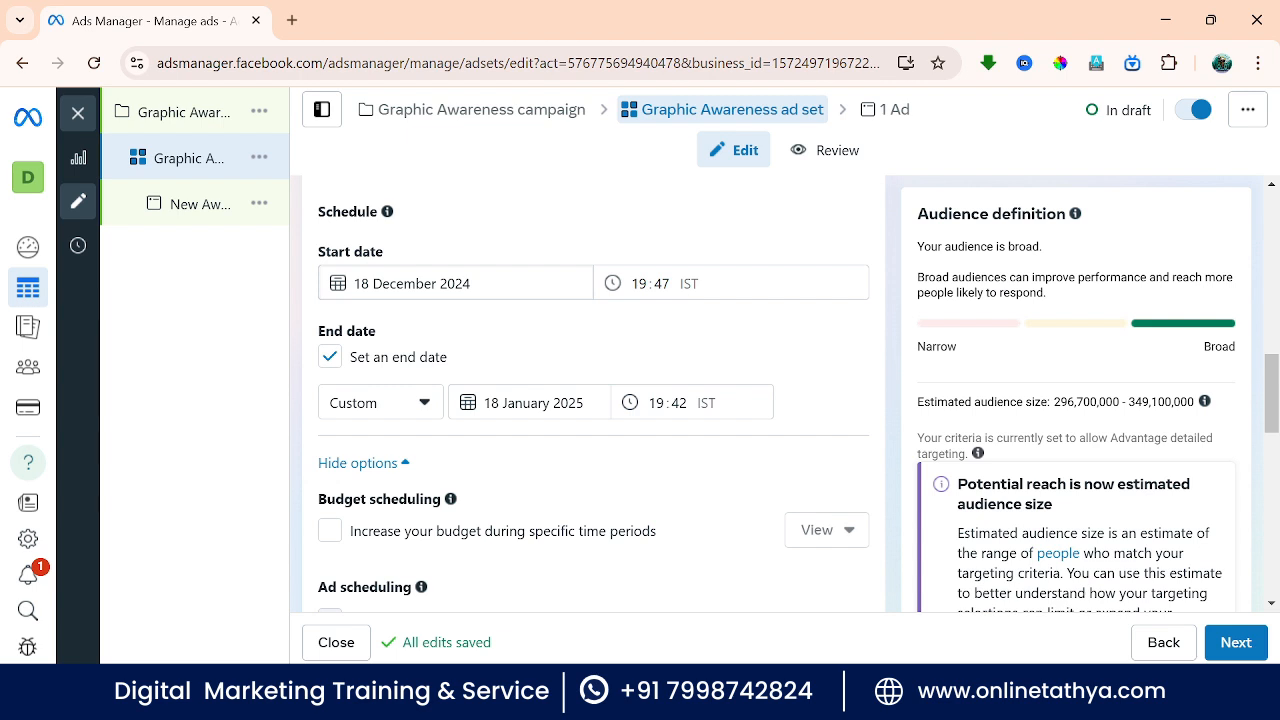
{"action": "left_click", "coordinate": [470, 285]}
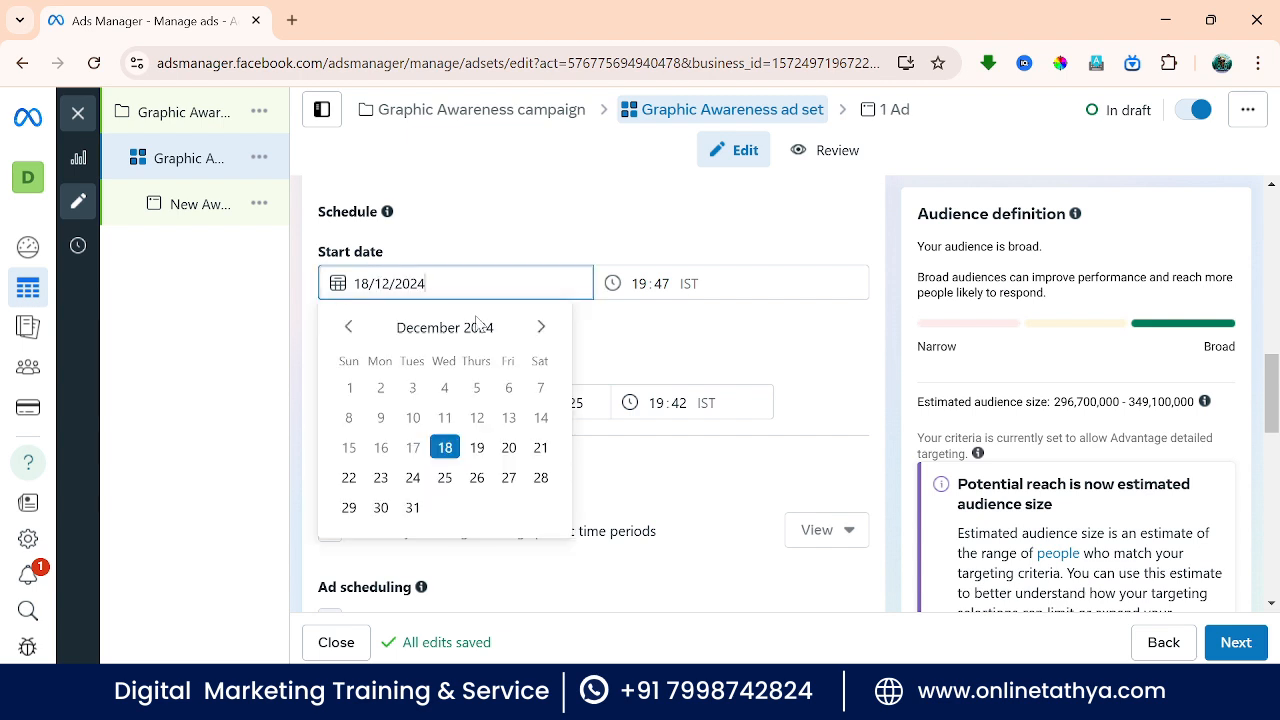
{"action": "left_click", "coordinate": [508, 447]}
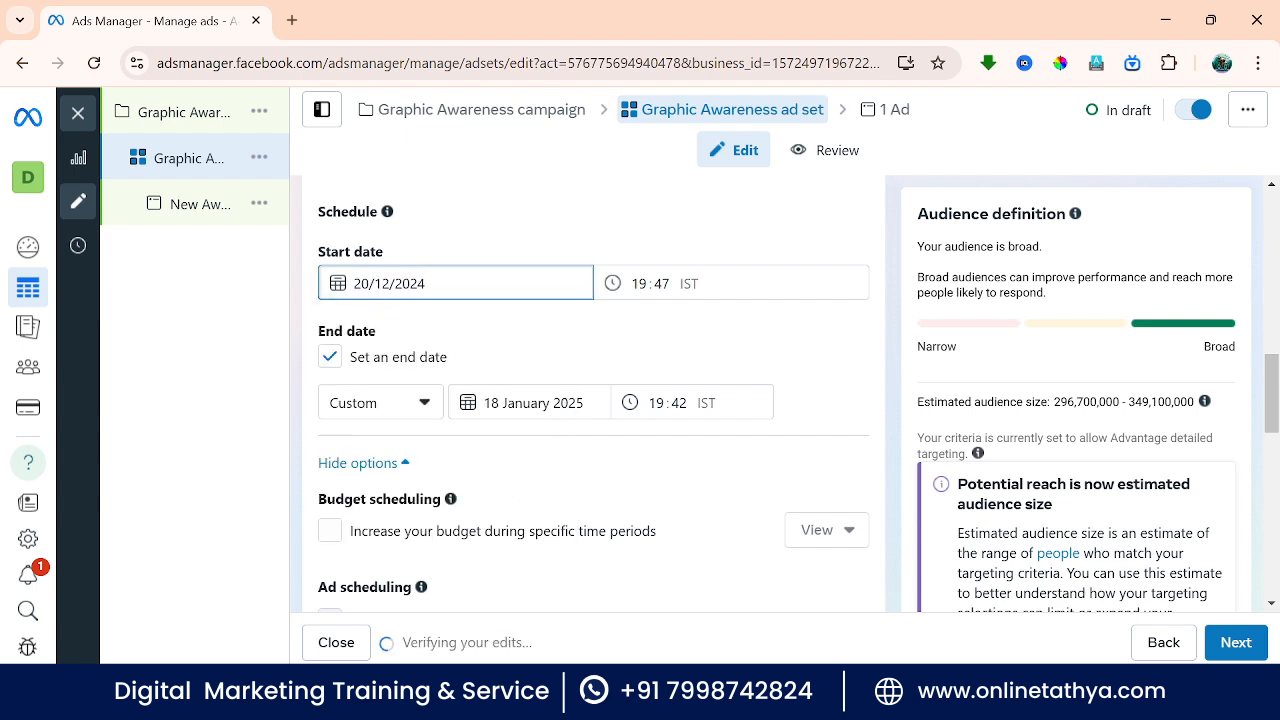
{"action": "left_click", "coordinate": [414, 286]}
{"action": "left_click", "coordinate": [445, 450]}
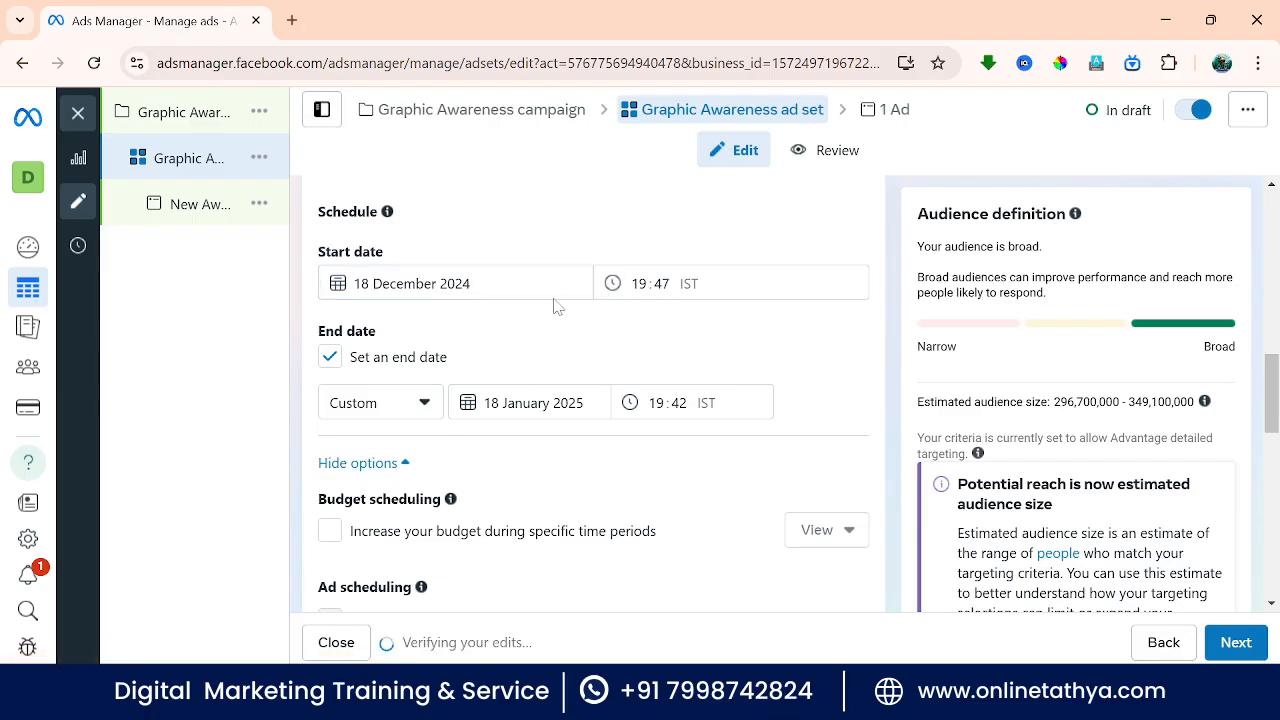
Step: Turn the ad set's end date off and on again, check its duration options, and set it to 25 January 2025
{"action": "left_click", "coordinate": [331, 362]}
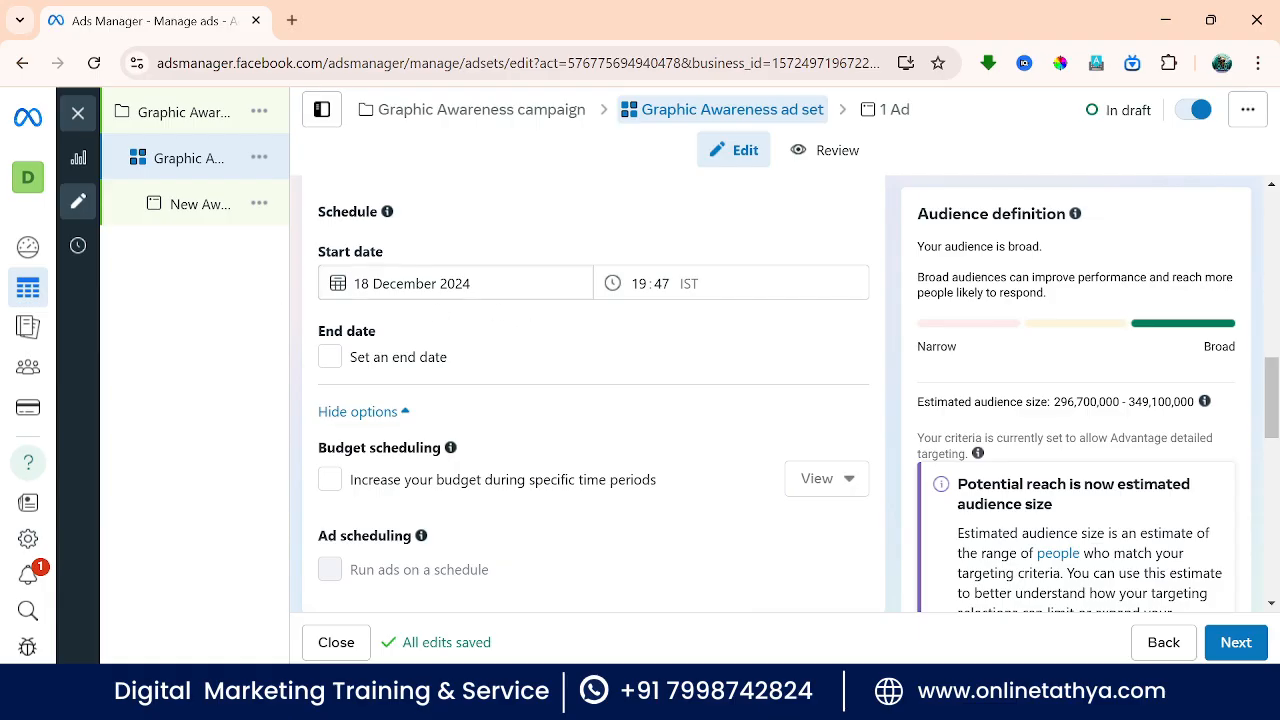
{"action": "left_click", "coordinate": [331, 359]}
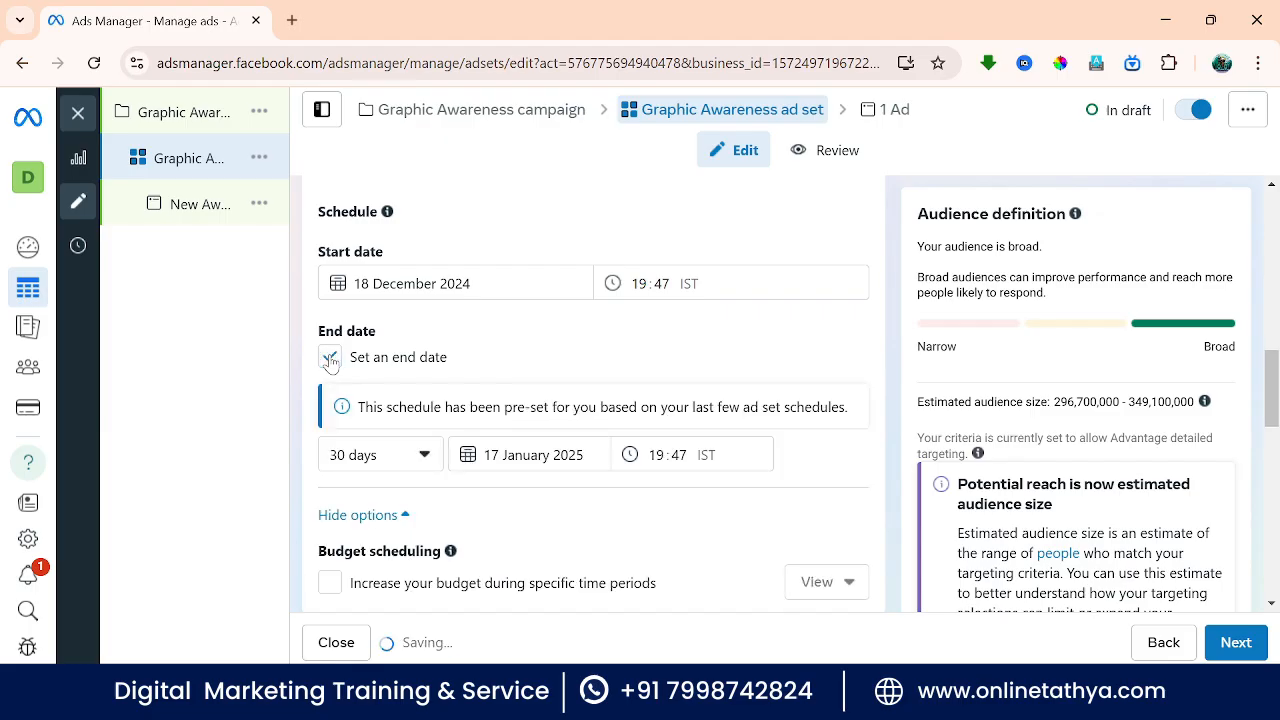
{"action": "left_click", "coordinate": [405, 458]}
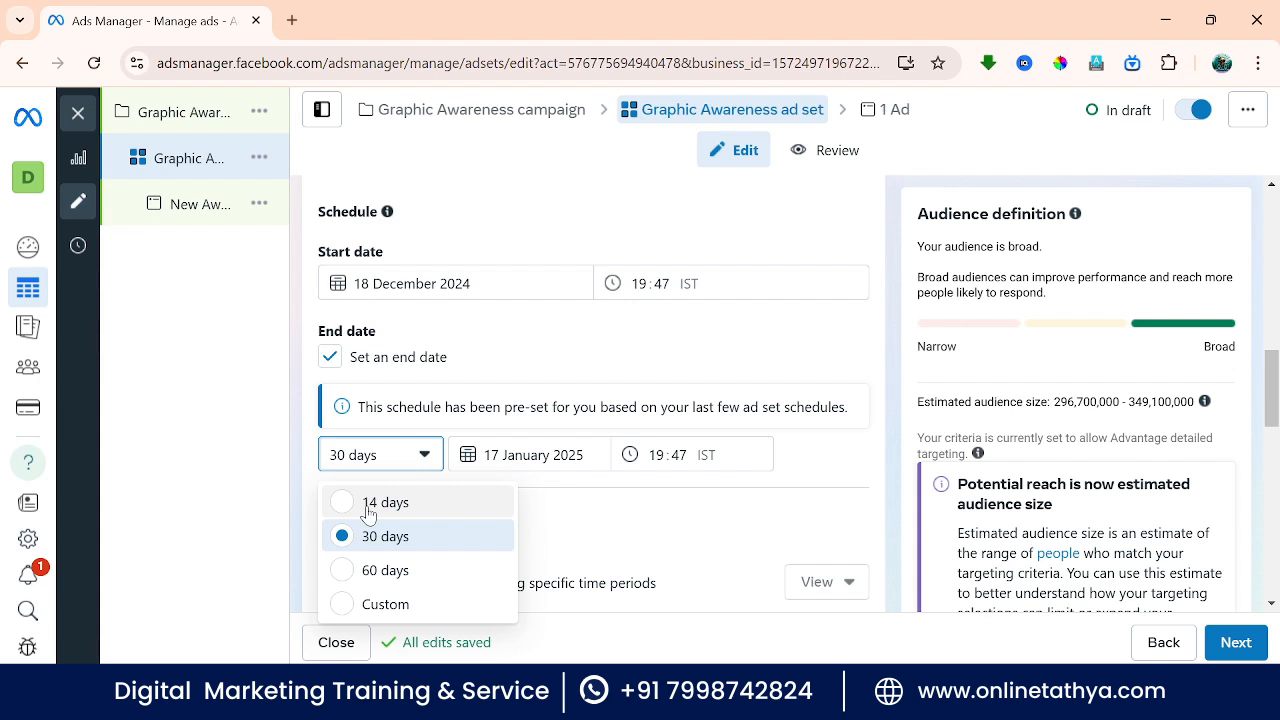
{"action": "left_click", "coordinate": [530, 455]}
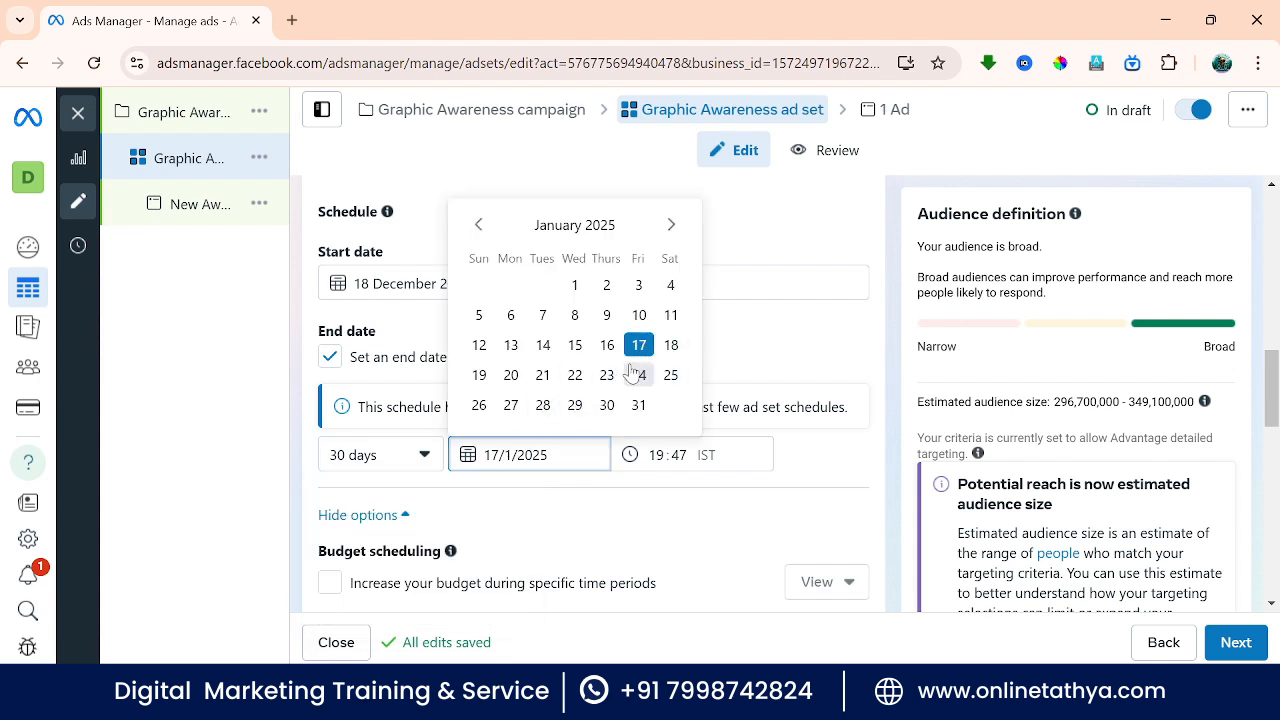
{"action": "left_click", "coordinate": [668, 379]}
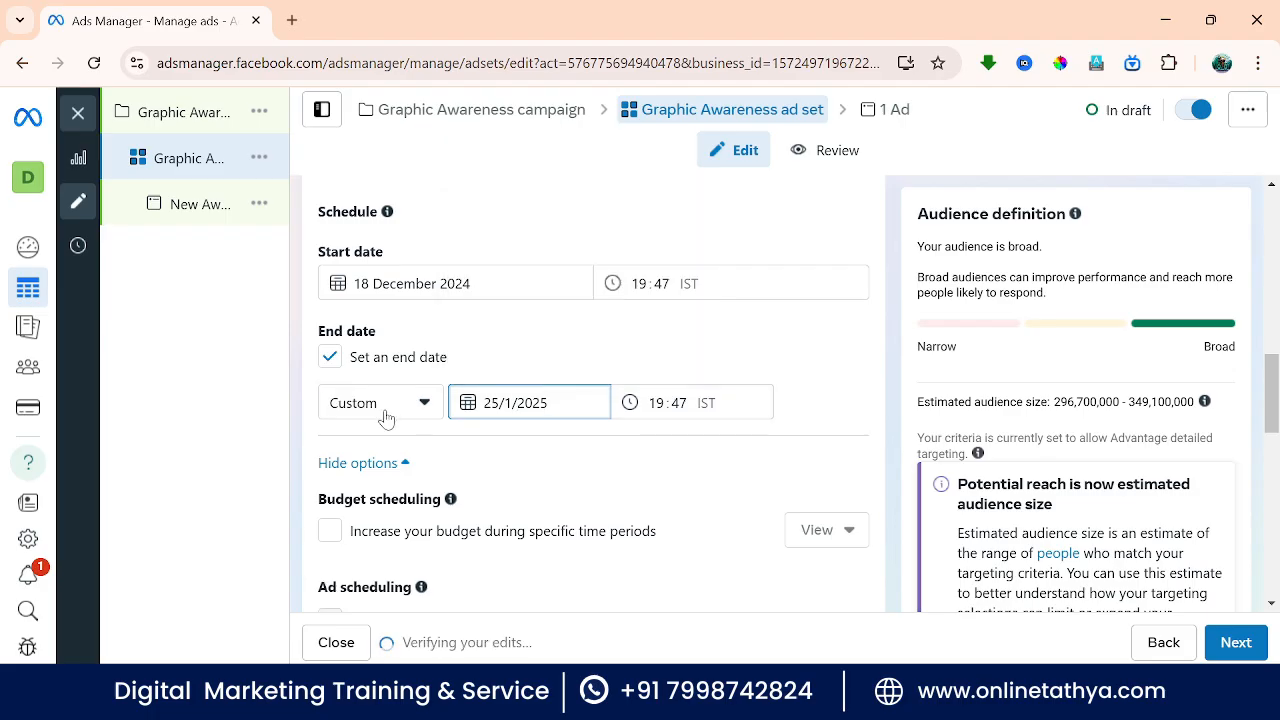
Step: Change the ad set's end date duration from Custom to 14 days
{"action": "left_click", "coordinate": [391, 405]}
{"action": "left_click", "coordinate": [391, 405]}
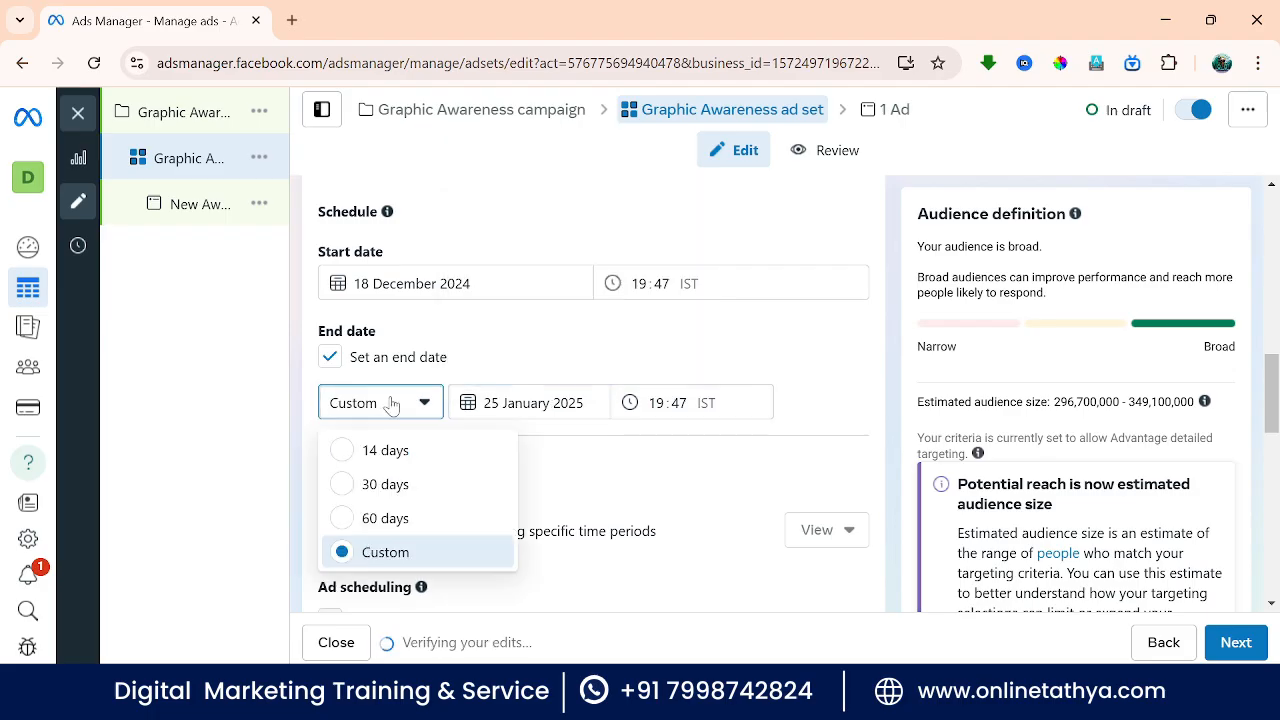
{"action": "left_click", "coordinate": [382, 450]}
{"action": "left_click", "coordinate": [388, 410]}
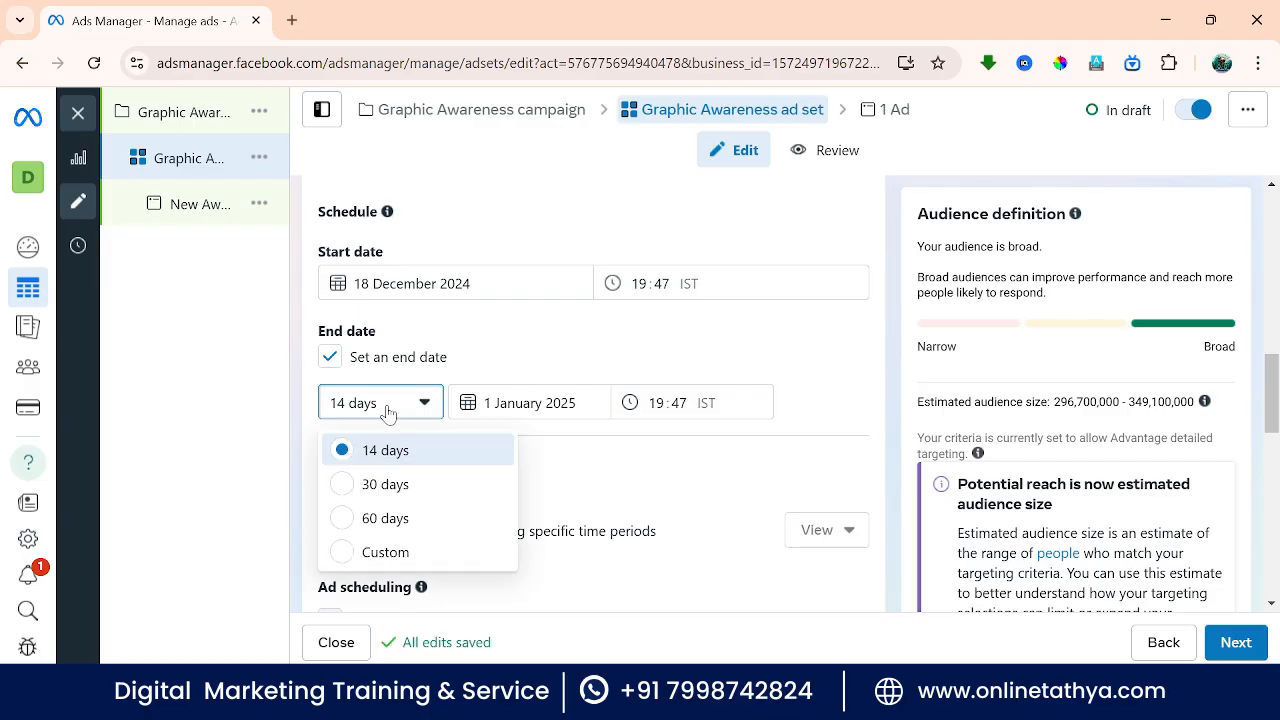
{"action": "left_click", "coordinate": [603, 337]}
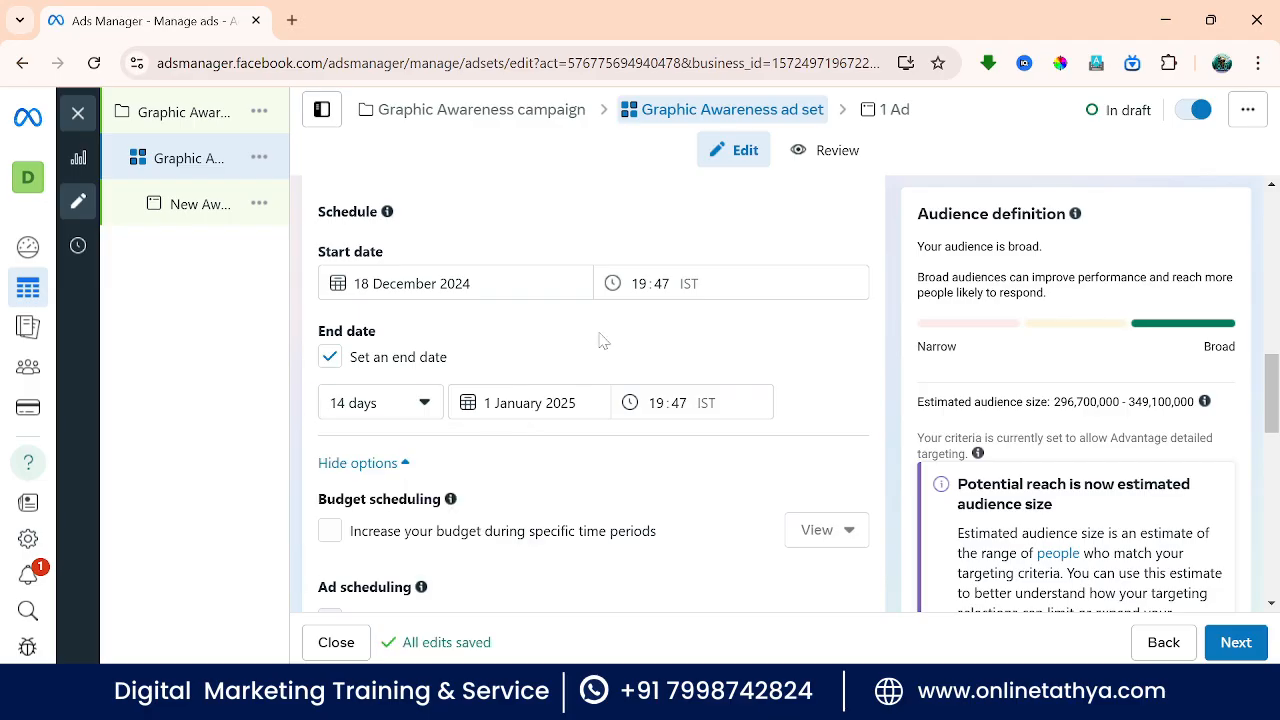
Step: Turn the ad set's end date off and on again to restore the preset 30-day duration
{"action": "left_click", "coordinate": [331, 358]}
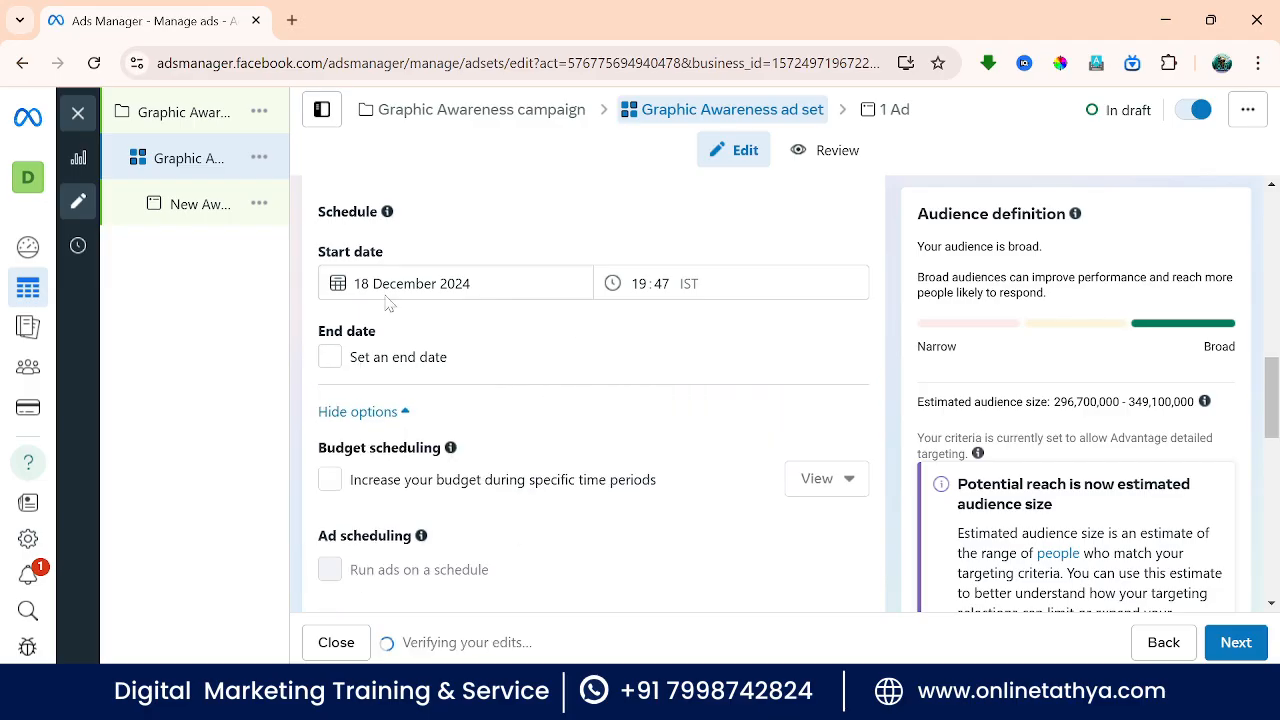
{"action": "left_click", "coordinate": [330, 358]}
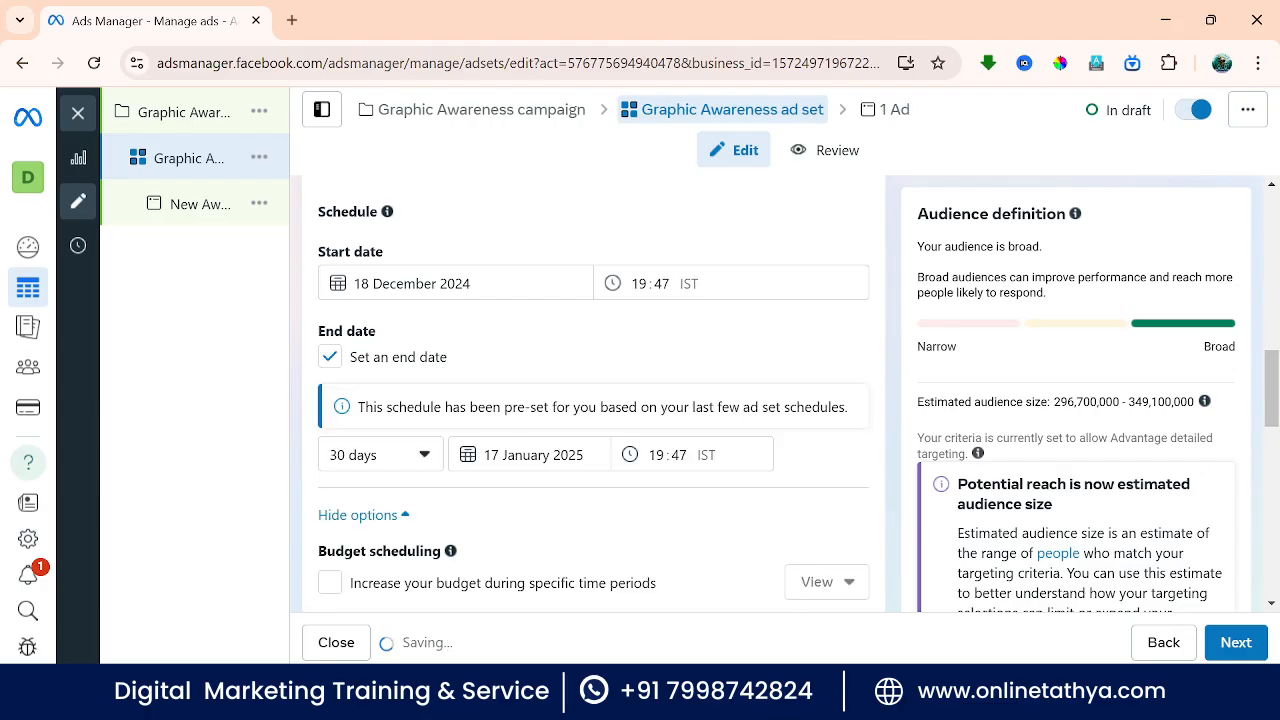
Step: Turn off the end date in the ad set's schedule
{"action": "left_click", "coordinate": [331, 358]}
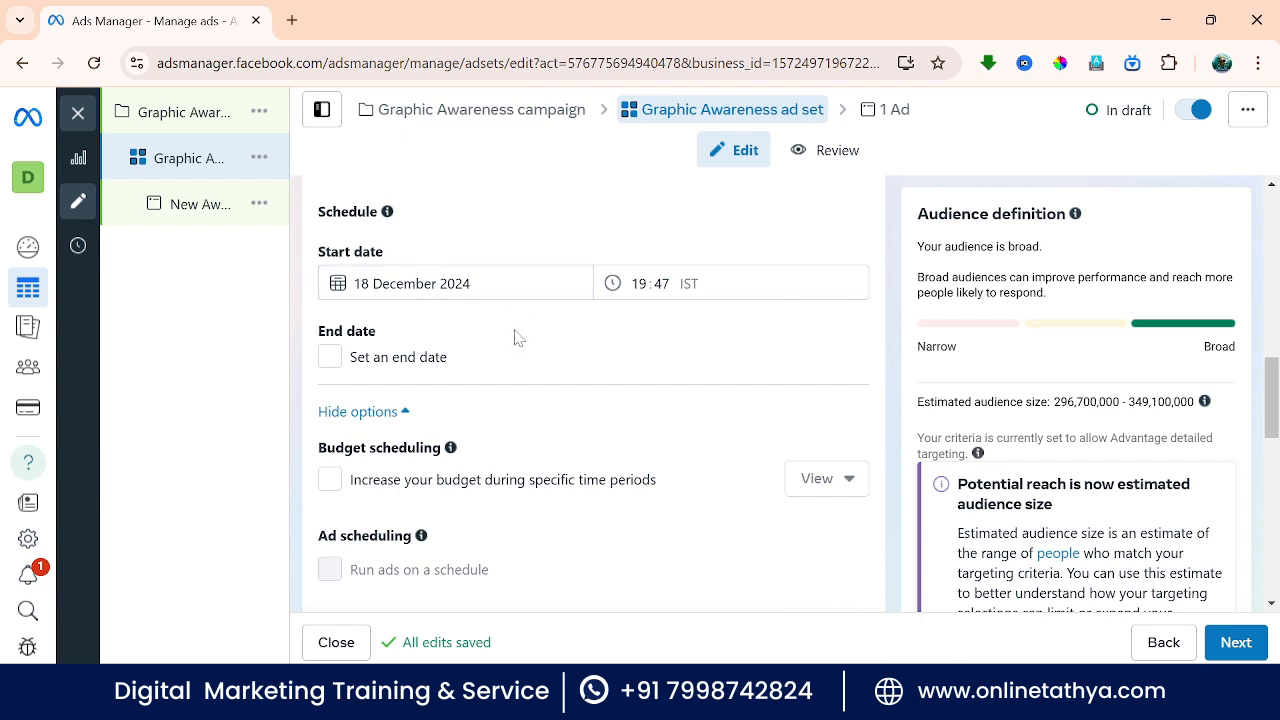
{"action": "scroll", "coordinate": [517, 334], "scroll_direction": "down", "scroll_amount": 1}
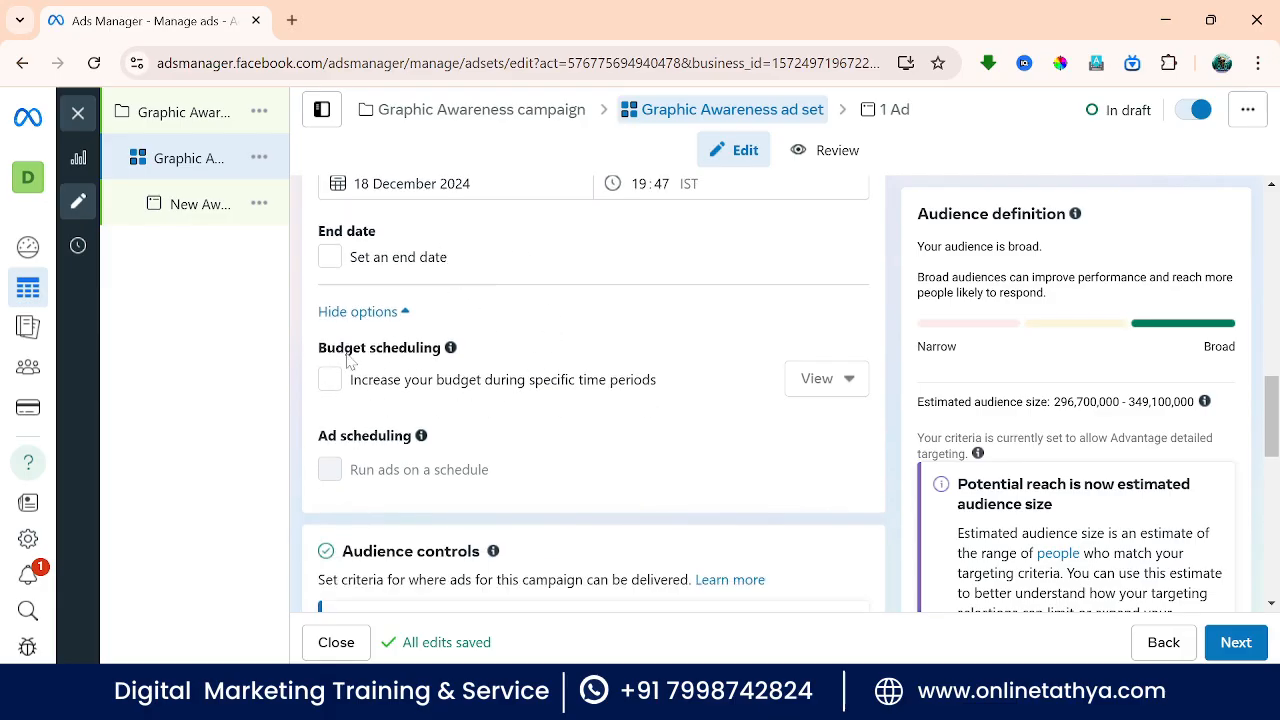
{"action": "scroll", "coordinate": [440, 366], "scroll_direction": "down", "scroll_amount": 1}
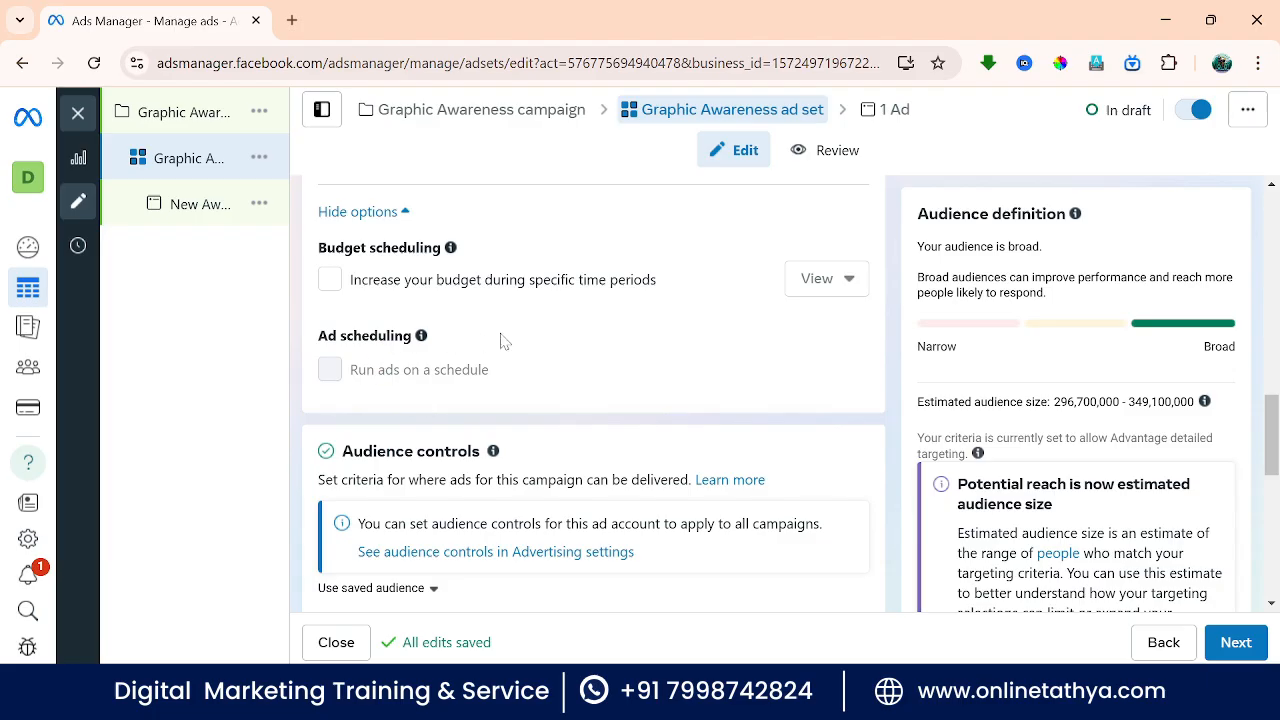
{"action": "scroll", "coordinate": [606, 339], "scroll_direction": "down", "scroll_amount": 3}
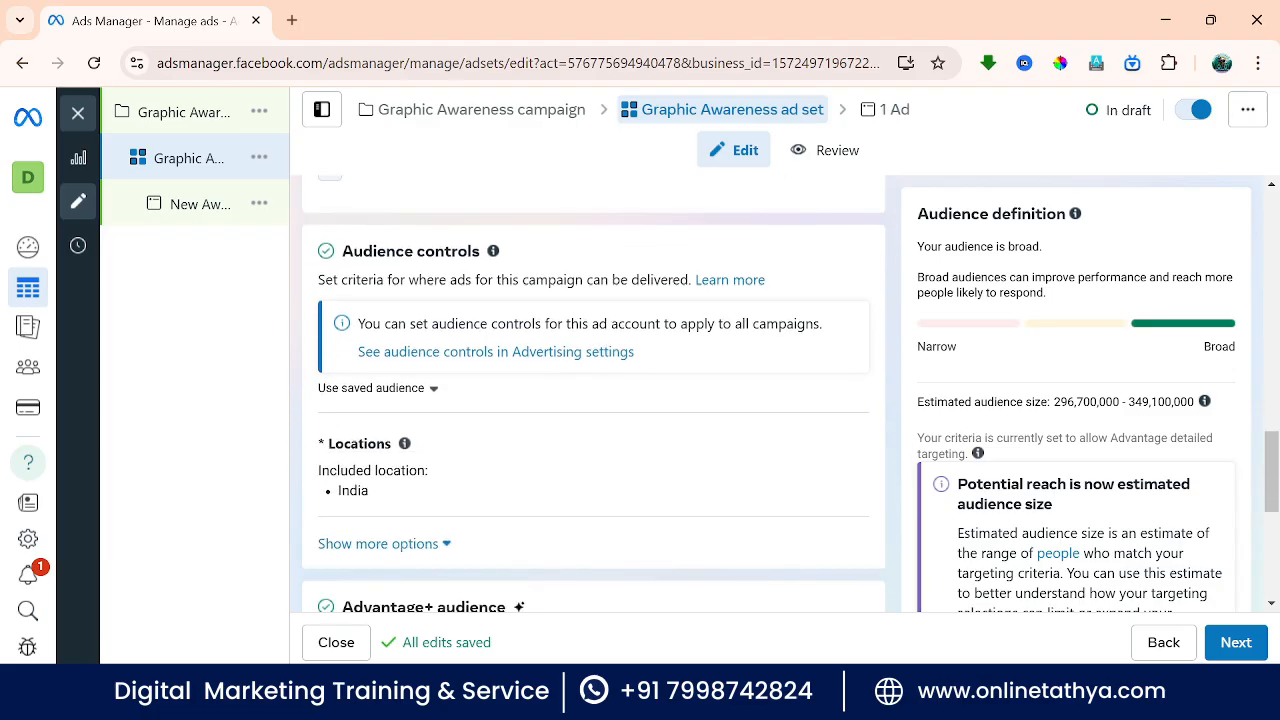
{"action": "scroll", "coordinate": [603, 325], "scroll_direction": "down", "scroll_amount": 1}
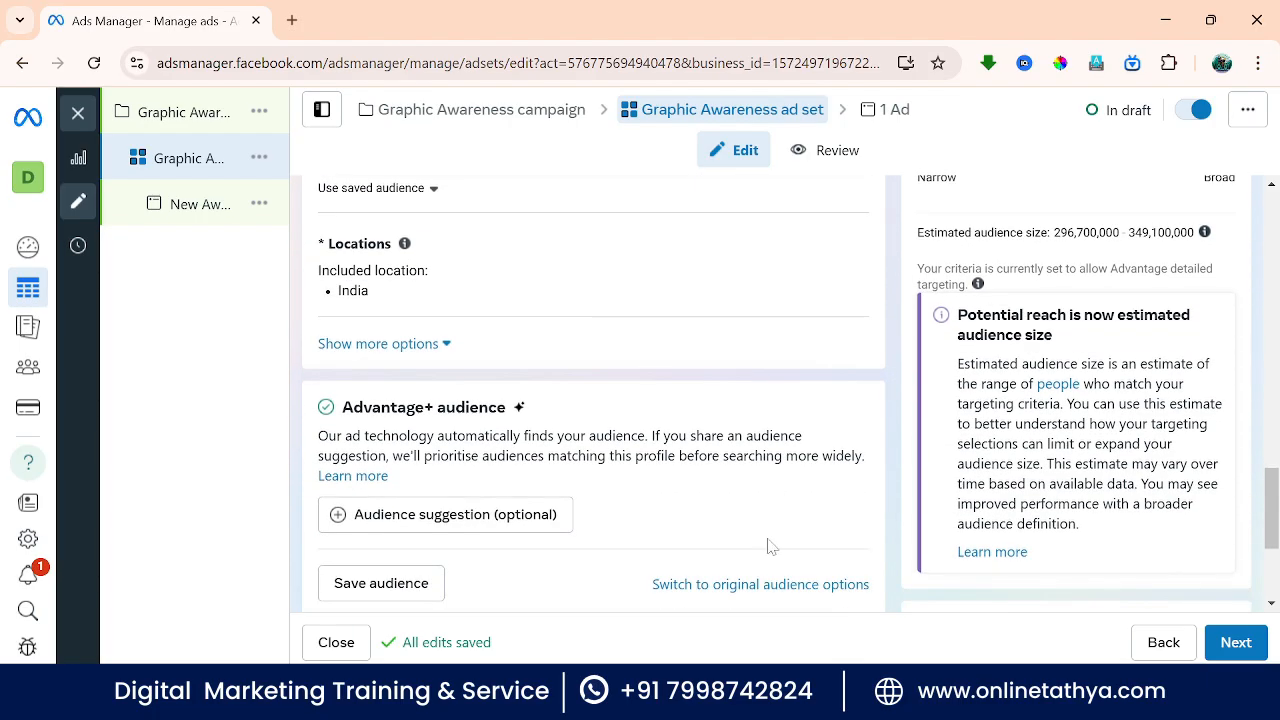
Step: Switch to the campaign requirements document, check its Location / Country / Place item, and return to Ads Manager
{"action": "key", "text": "alt+Tab"}
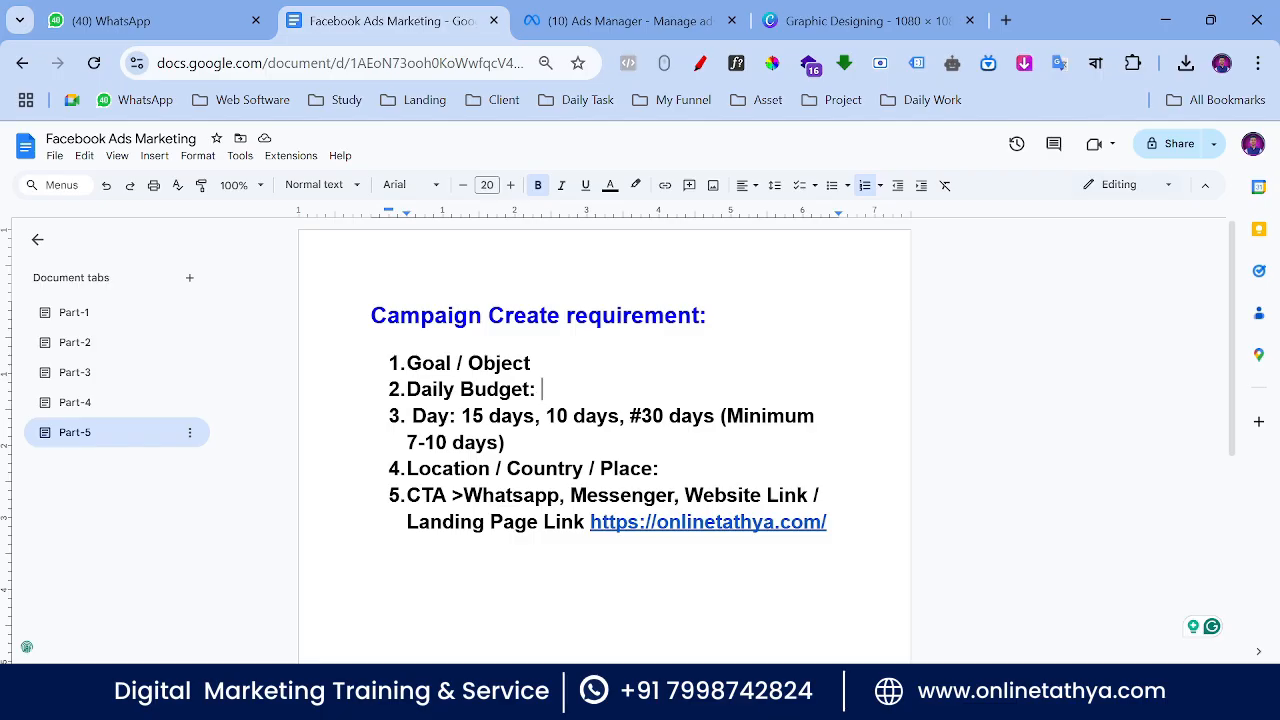
{"action": "left_click_drag", "start_coordinate": [421, 468], "coordinate": [654, 468]}
{"action": "left_click", "coordinate": [654, 468]}
{"action": "mouse_move", "coordinate": [810, 692]}
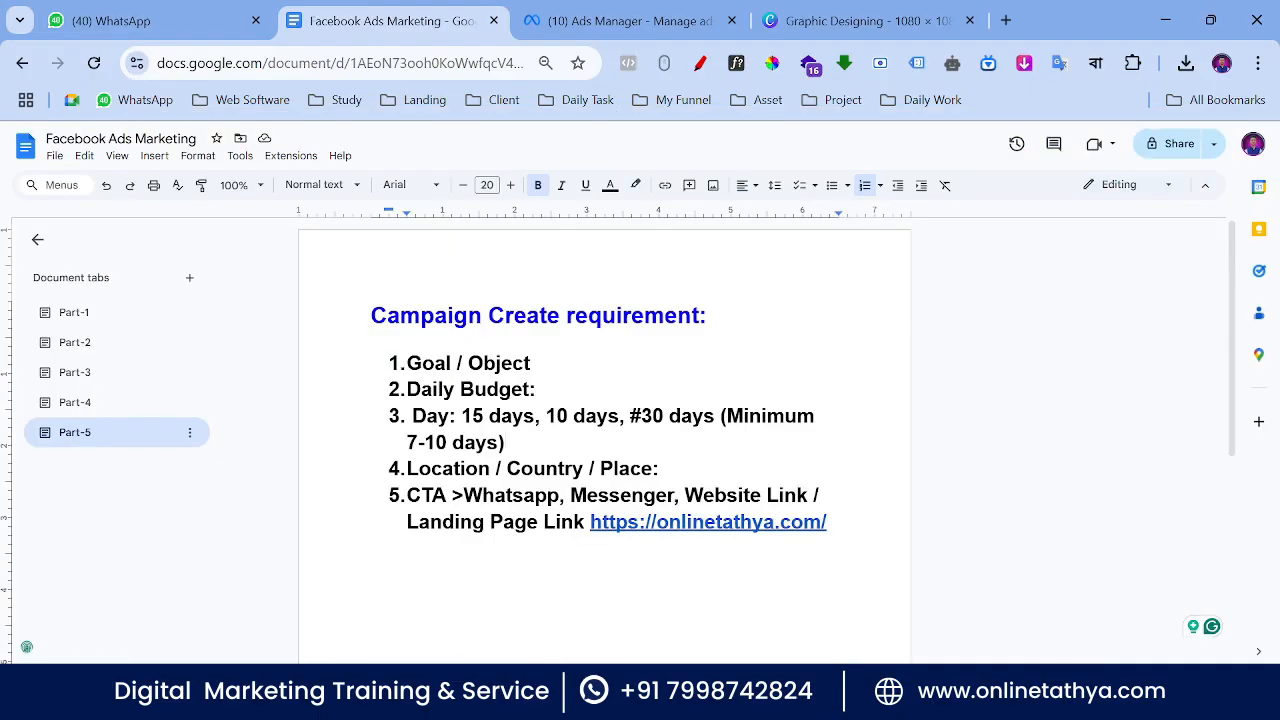
{"action": "left_click", "coordinate": [810, 692]}
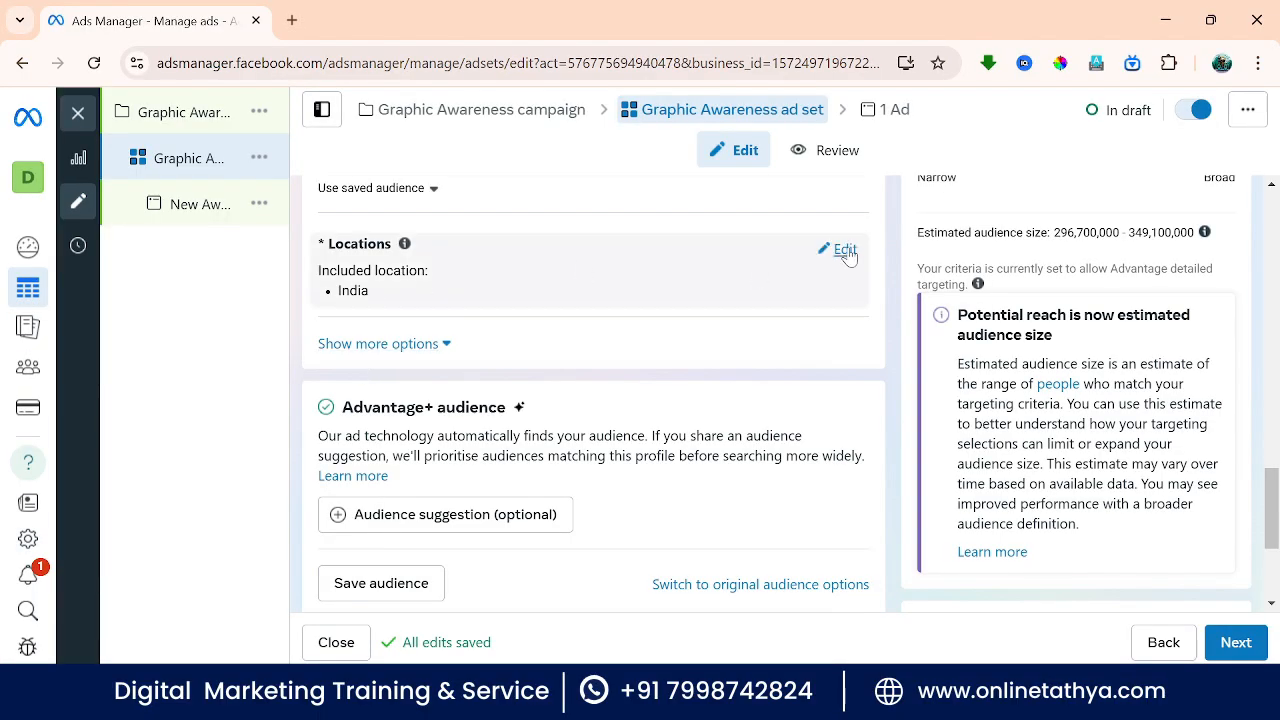
Step: Open the ad set's audience locations for editing and remove India from the included locations
{"action": "left_click", "coordinate": [845, 250]}
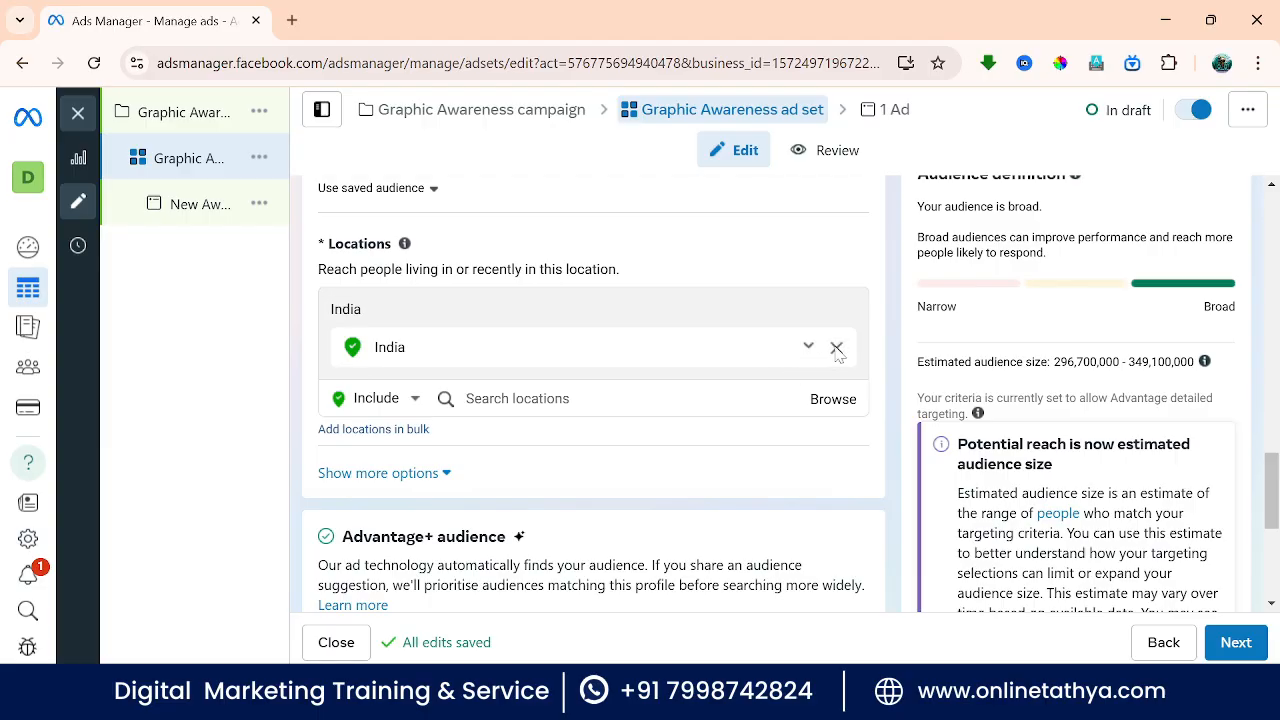
{"action": "left_click", "coordinate": [836, 348]}
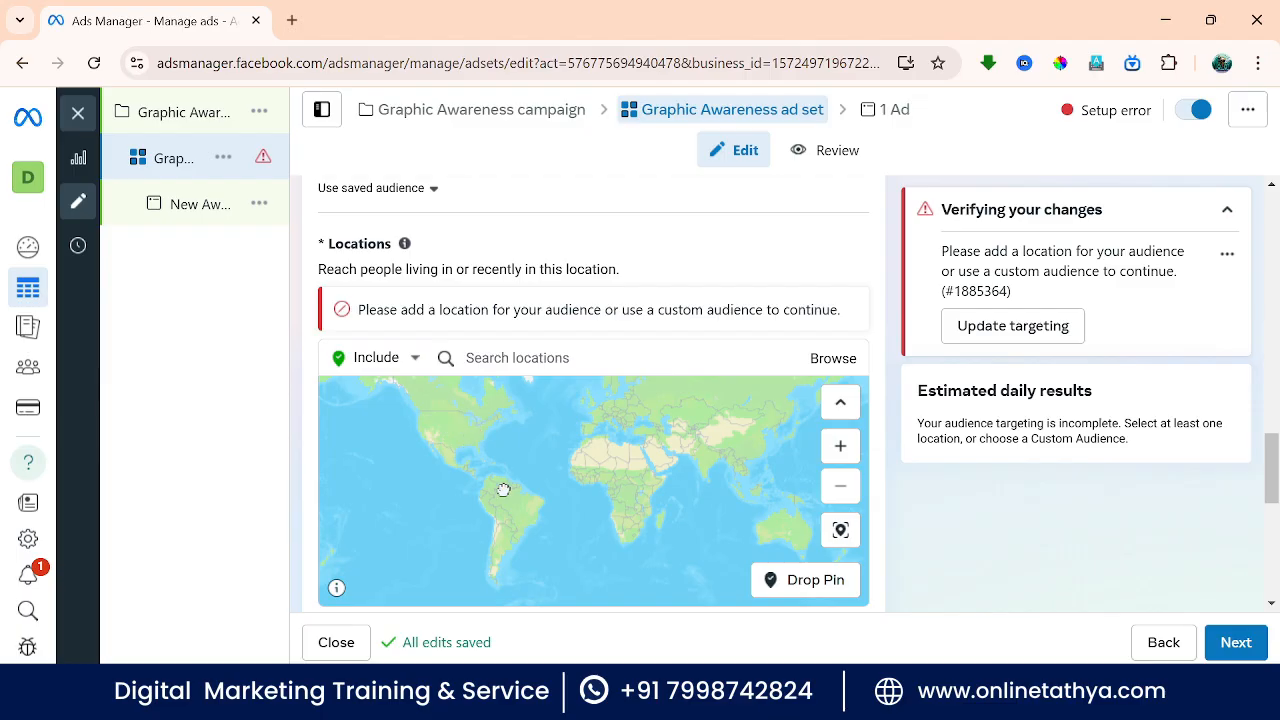
{"action": "left_click_drag", "start_coordinate": [503, 490], "coordinate": [357, 460]}
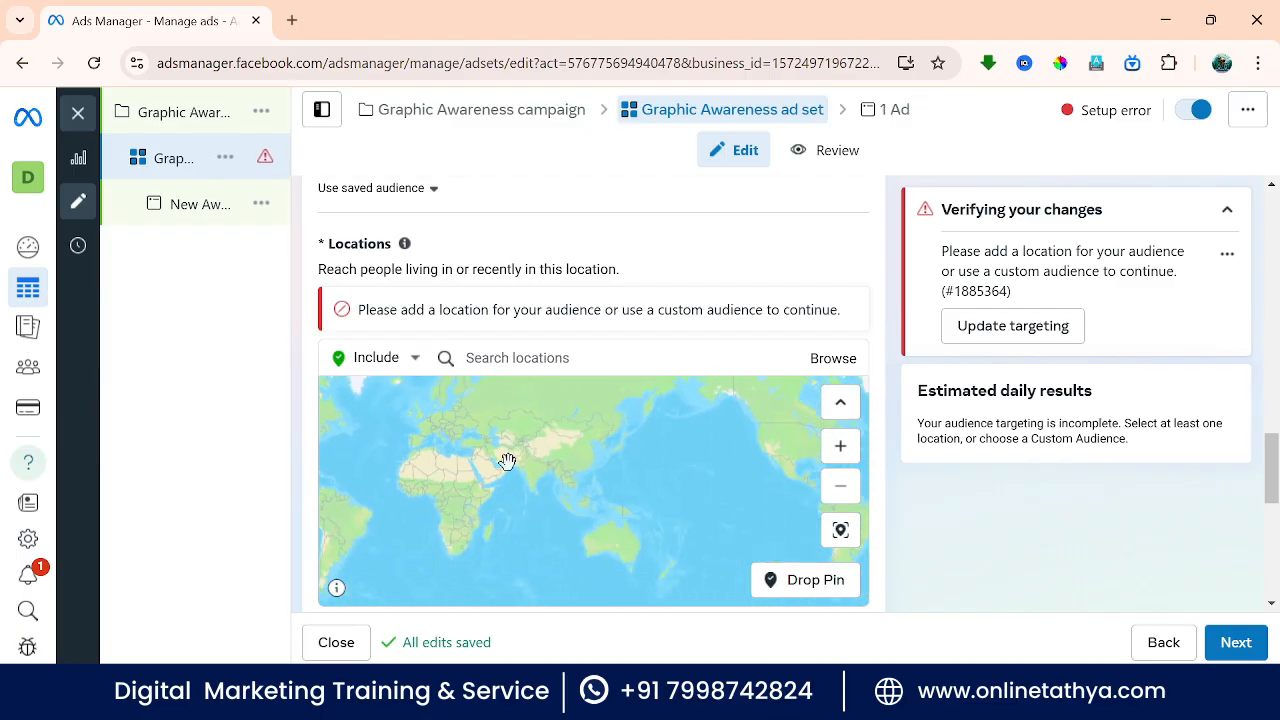
{"action": "left_click_drag", "start_coordinate": [582, 454], "coordinate": [527, 388]}
Step: Include the city of Kolkata, West Bengal in the ad set's locations and reduce its radius to 17 km
{"action": "left_click", "coordinate": [517, 358]}
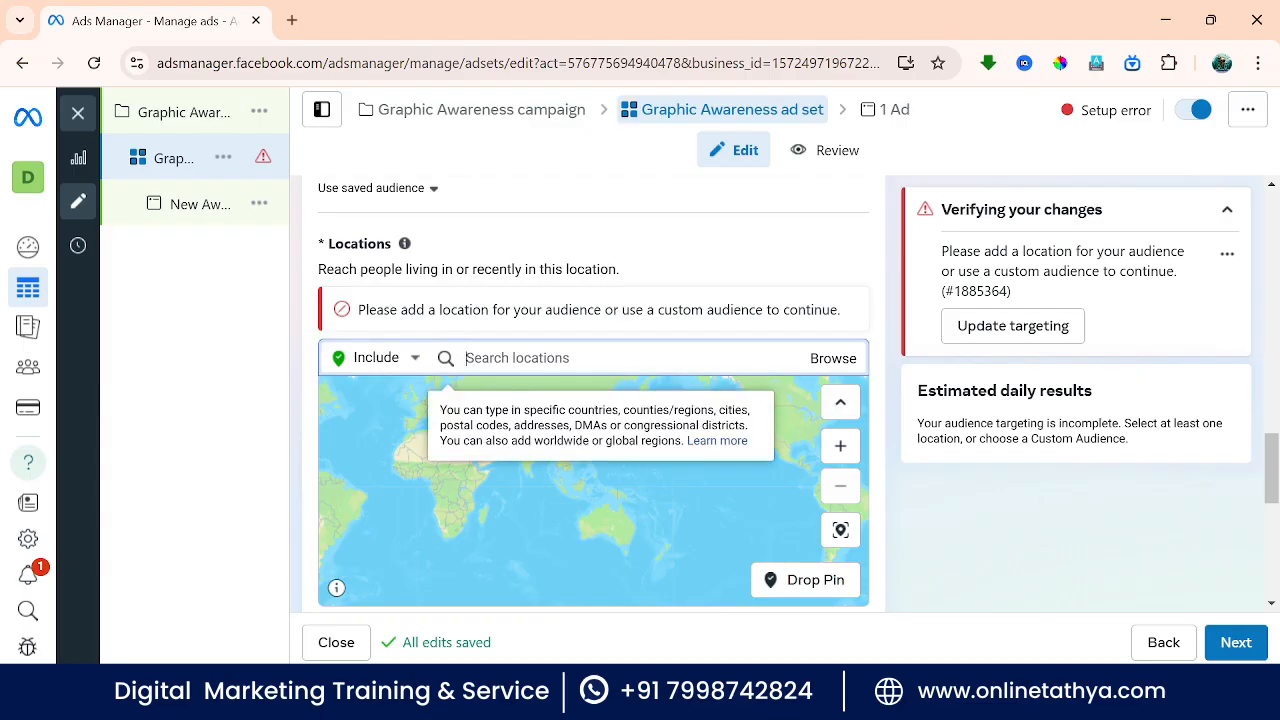
{"action": "type", "text": "kolkata"}
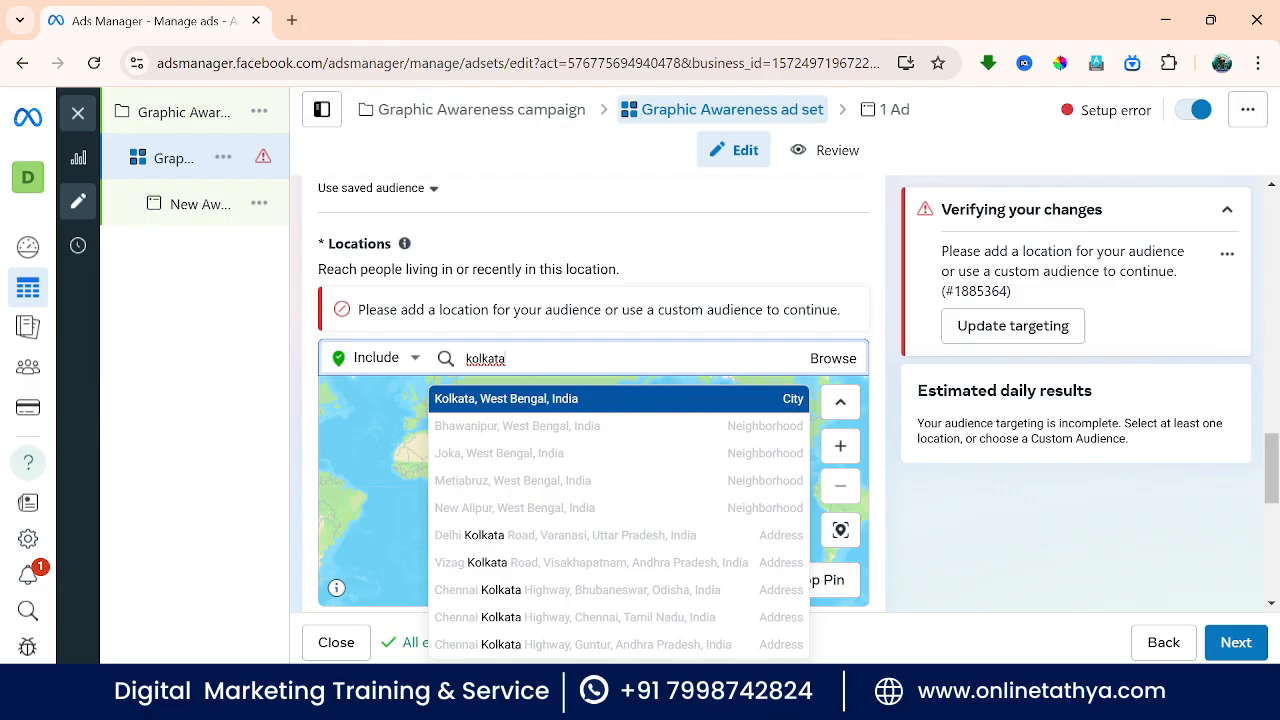
{"action": "left_click", "coordinate": [550, 398]}
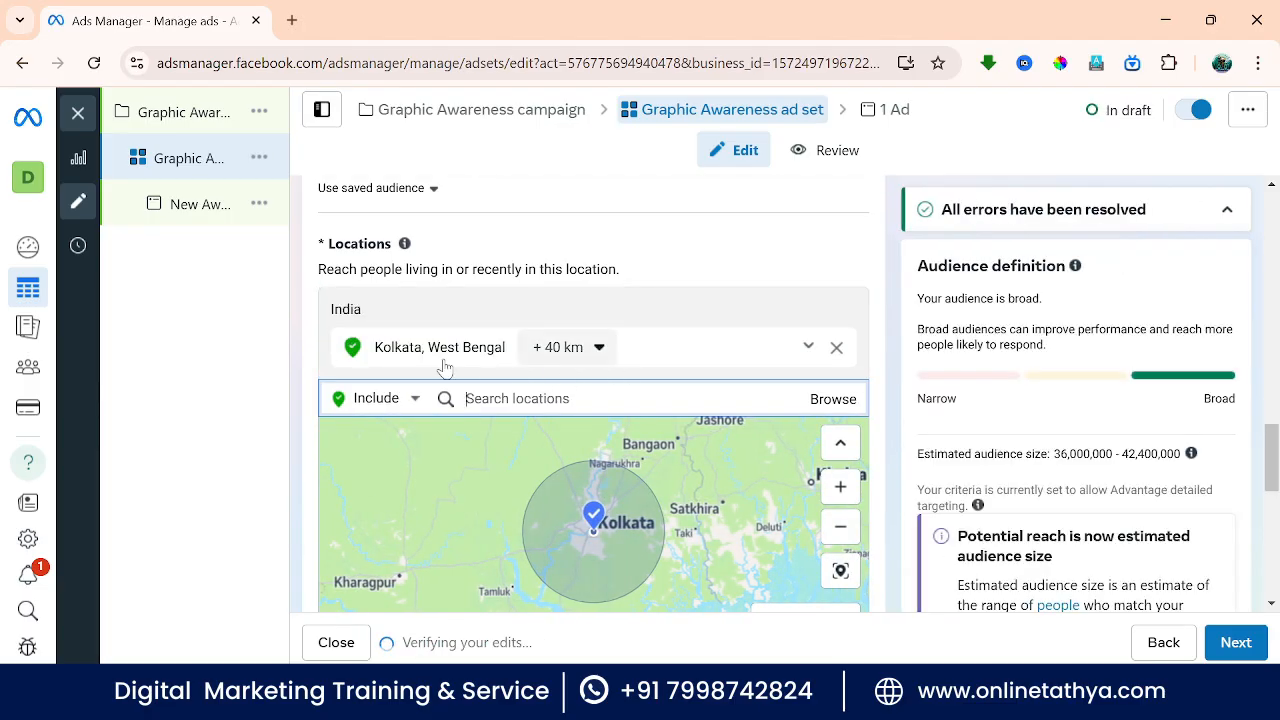
{"action": "left_click", "coordinate": [600, 349]}
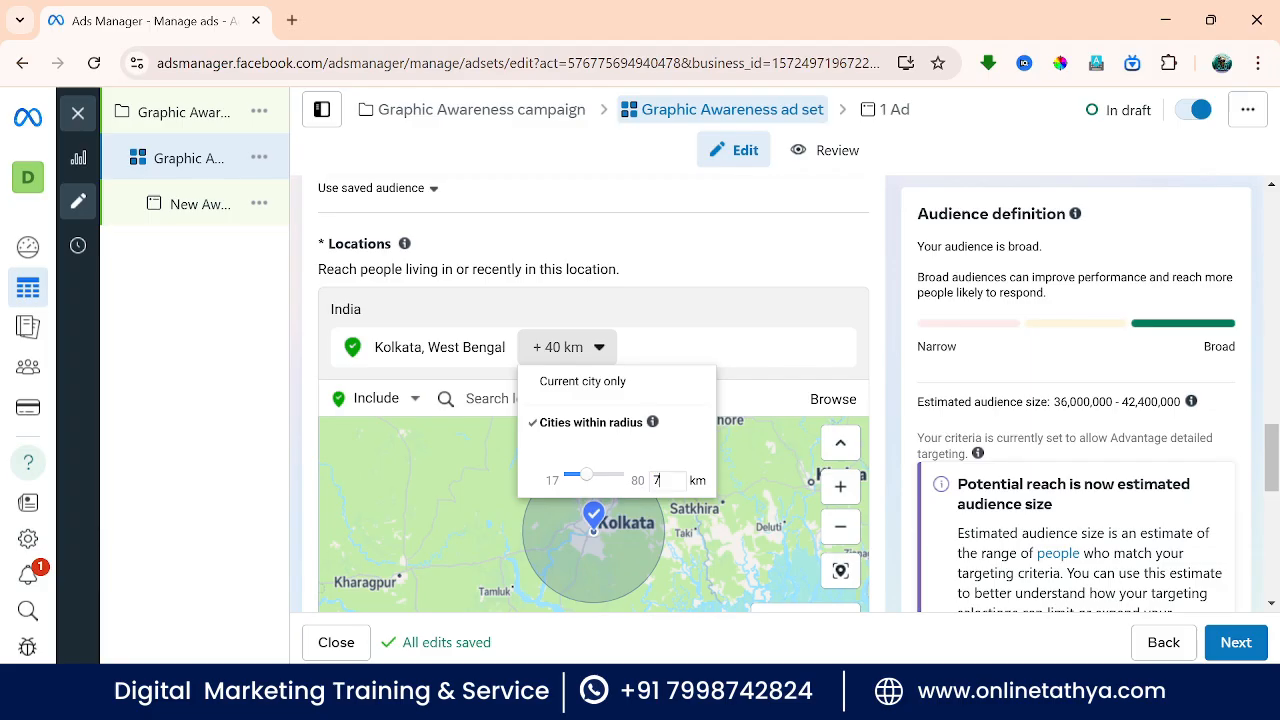
{"action": "key", "text": "Return"}
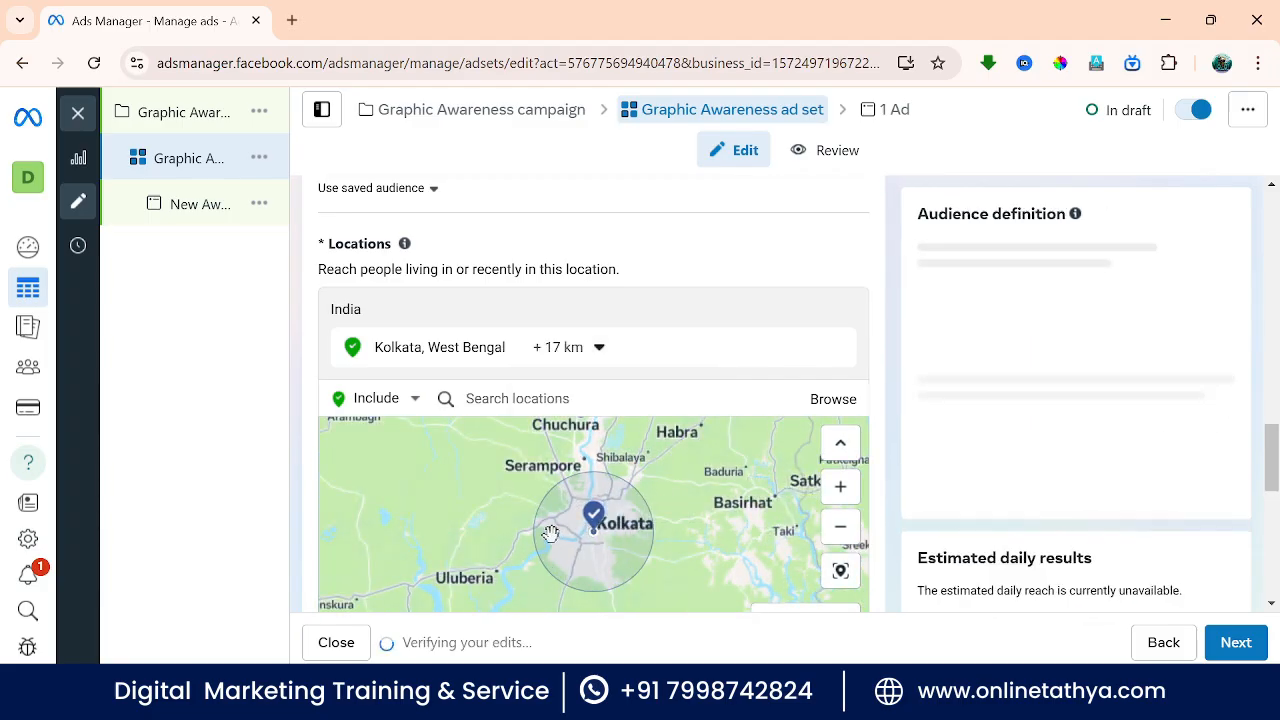
Step: Check the radius options for Kolkata and remove the city from the included locations
{"action": "left_click", "coordinate": [590, 352]}
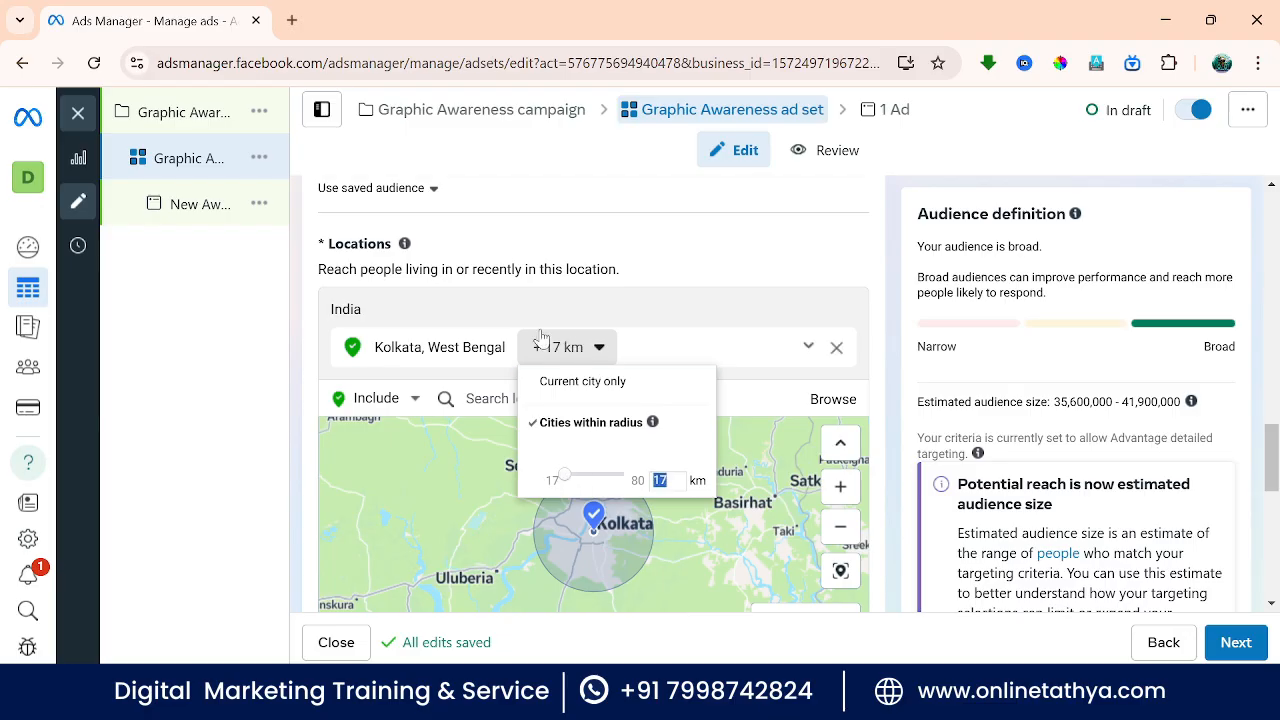
{"action": "left_click", "coordinate": [577, 360]}
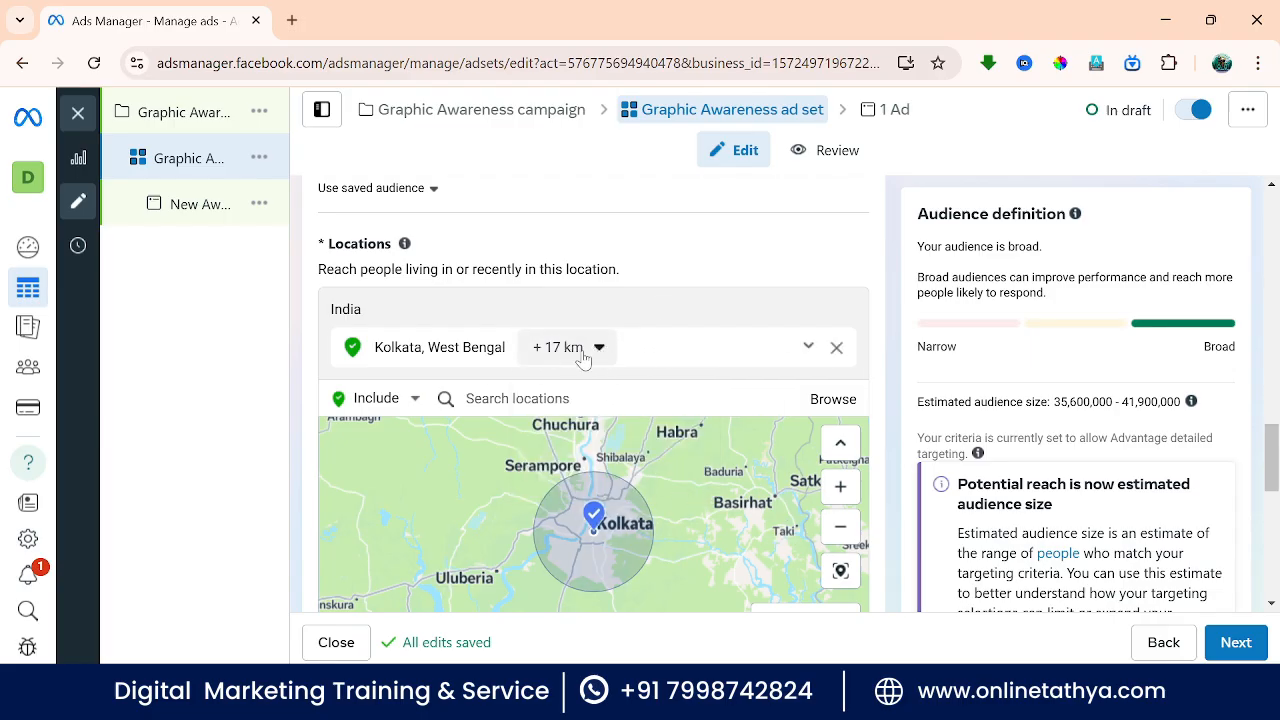
{"action": "left_click", "coordinate": [606, 350]}
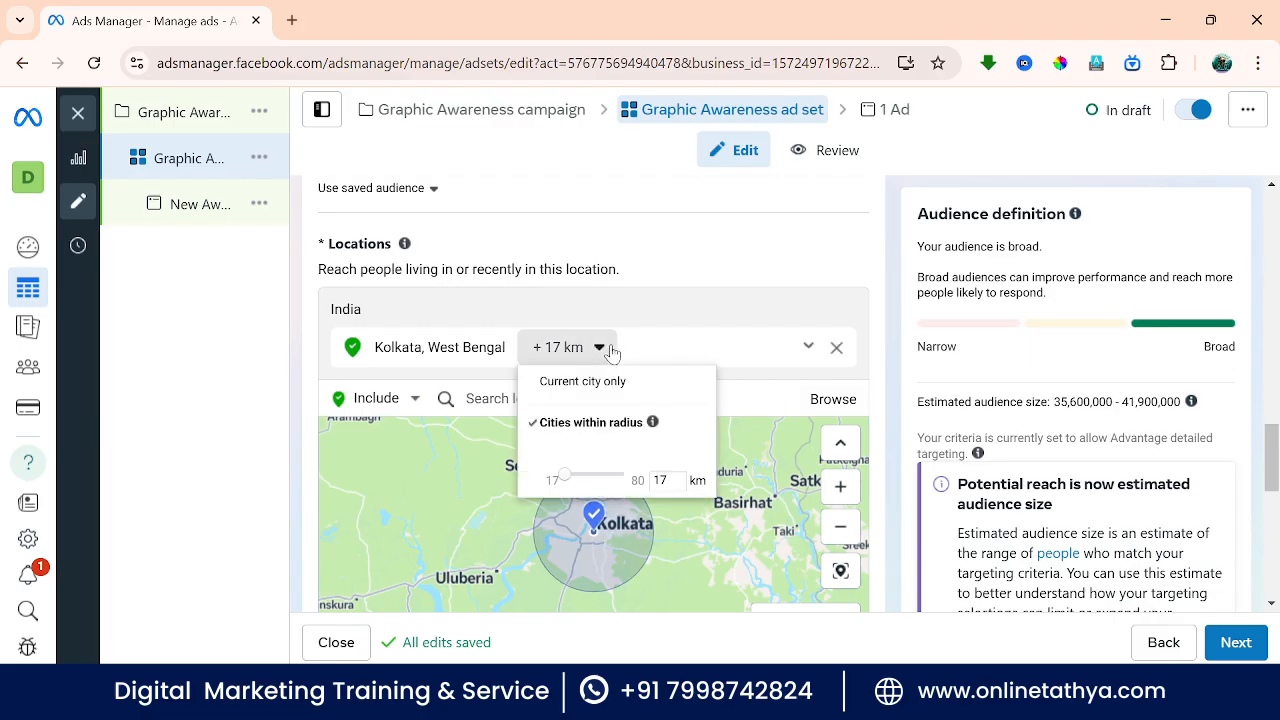
{"action": "left_click", "coordinate": [668, 361]}
{"action": "left_click", "coordinate": [837, 348]}
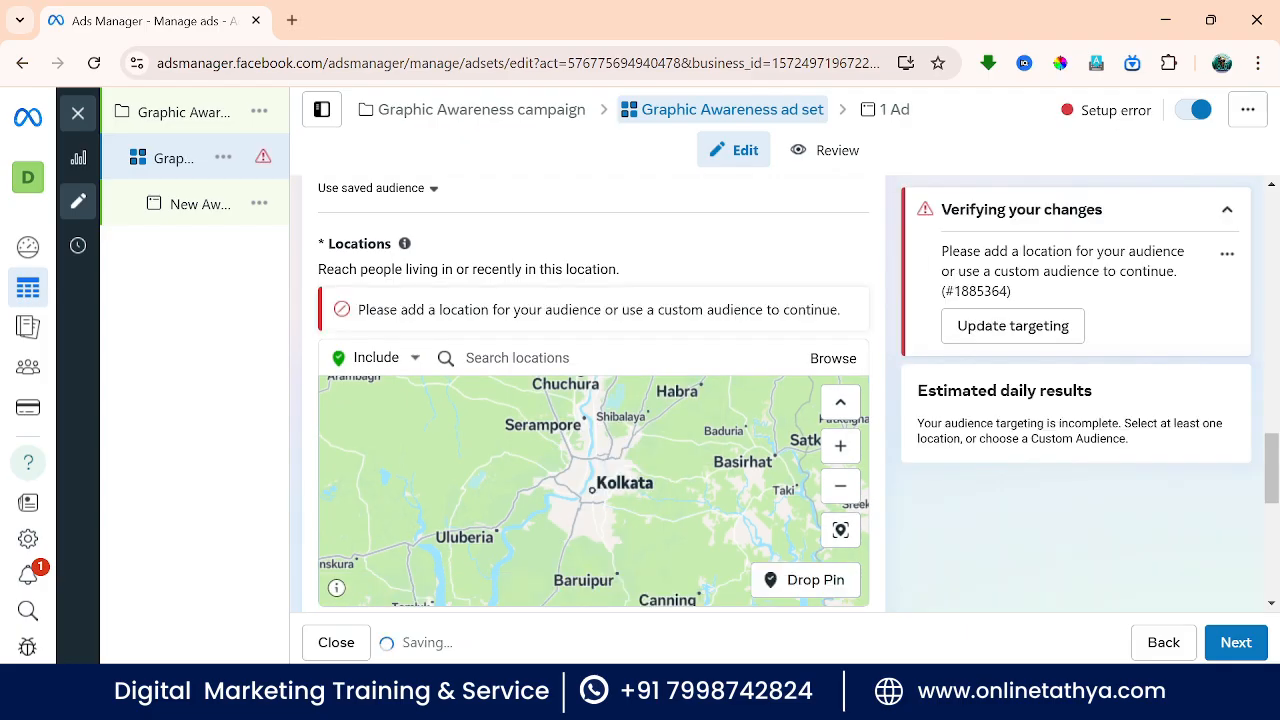
Step: Search the locations for Bakhrahat and include the place in the ad set's audience
{"action": "left_click", "coordinate": [540, 358]}
{"action": "type", "text": "bakhr"}
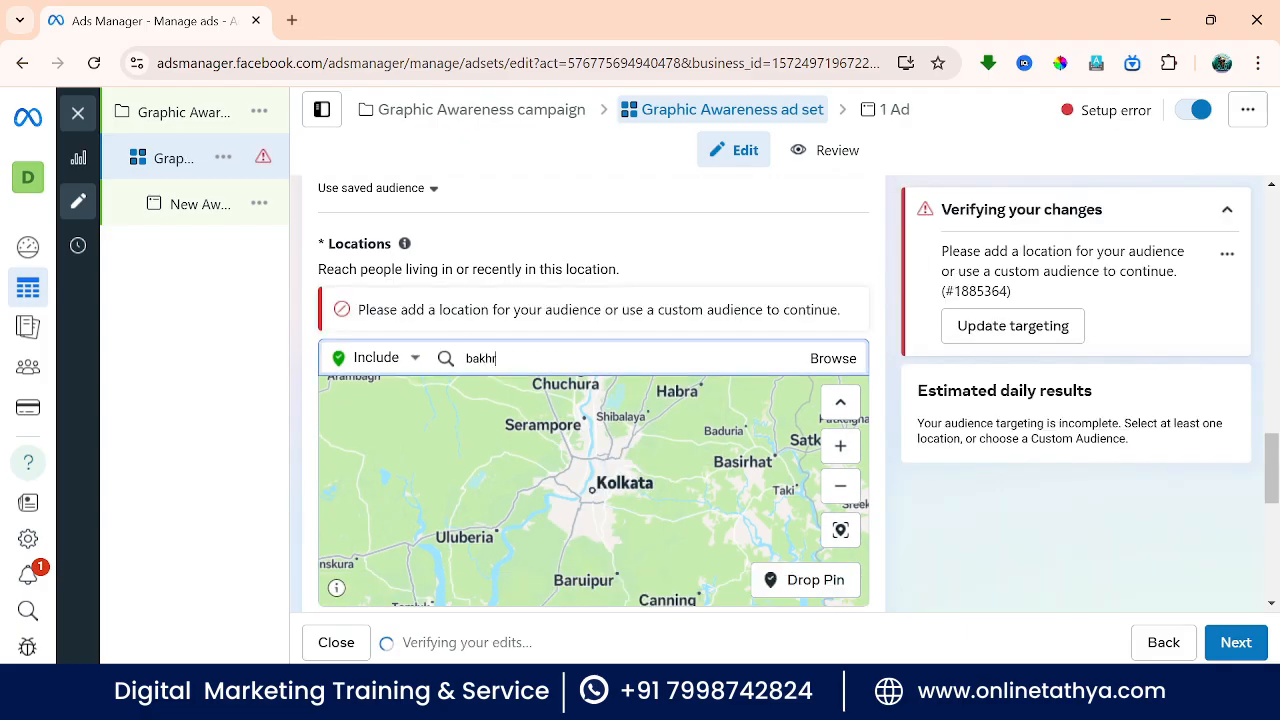
{"action": "type", "text": "aht"}
{"action": "key", "text": "BackSpace"}
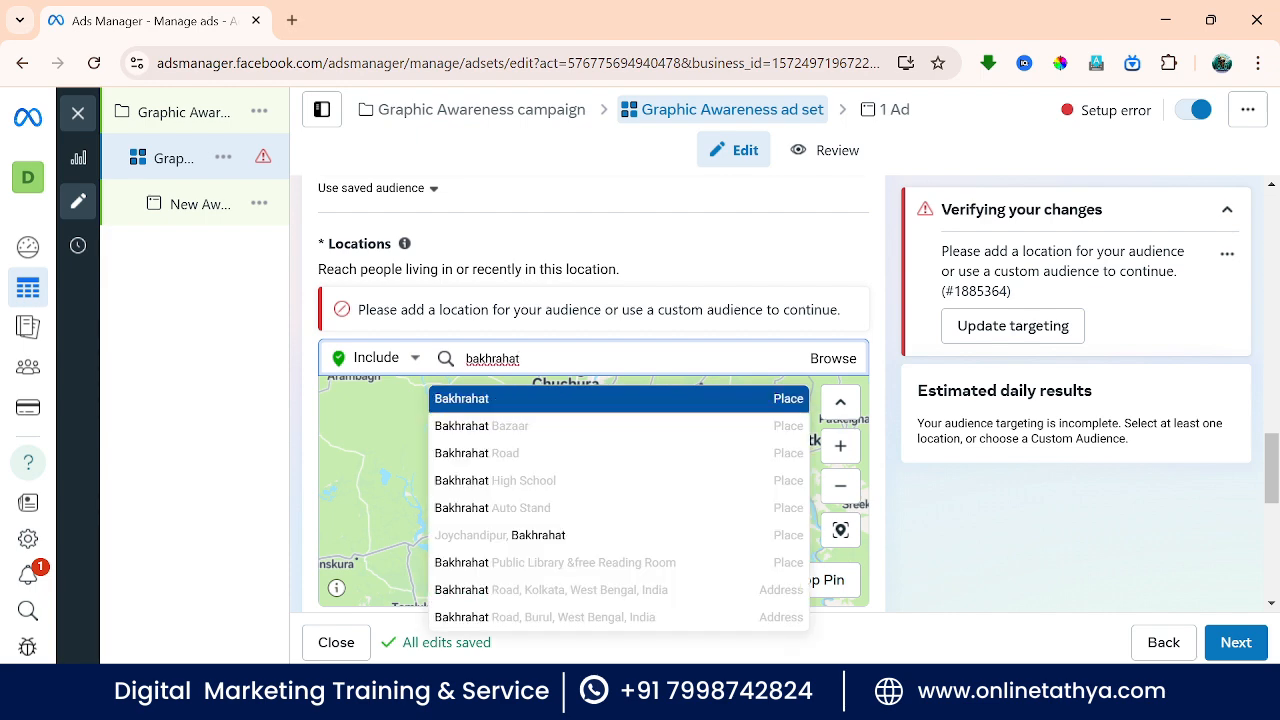
{"action": "key", "text": "Return"}
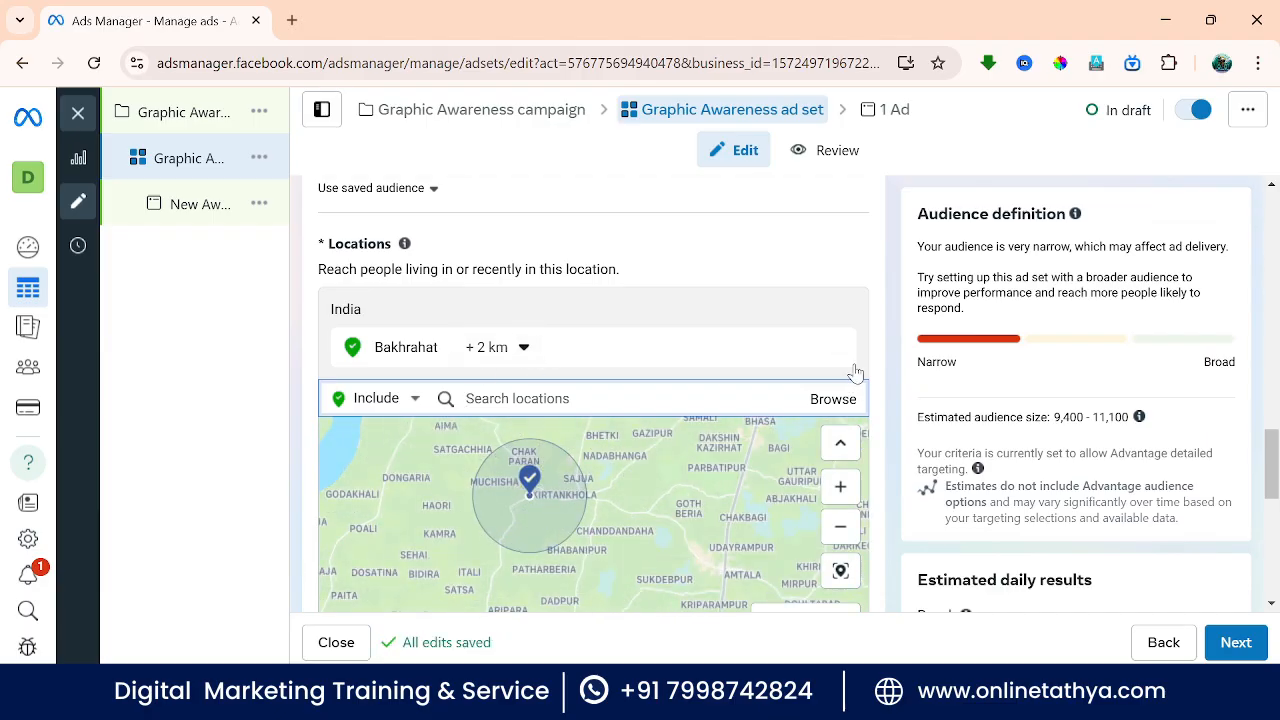
Step: Set the targeting radius around Bakhrahat to 15 km
{"action": "scroll", "coordinate": [530, 470], "scroll_direction": "down", "scroll_amount": 3}
{"action": "scroll", "coordinate": [409, 480], "scroll_direction": "down", "scroll_amount": 3}
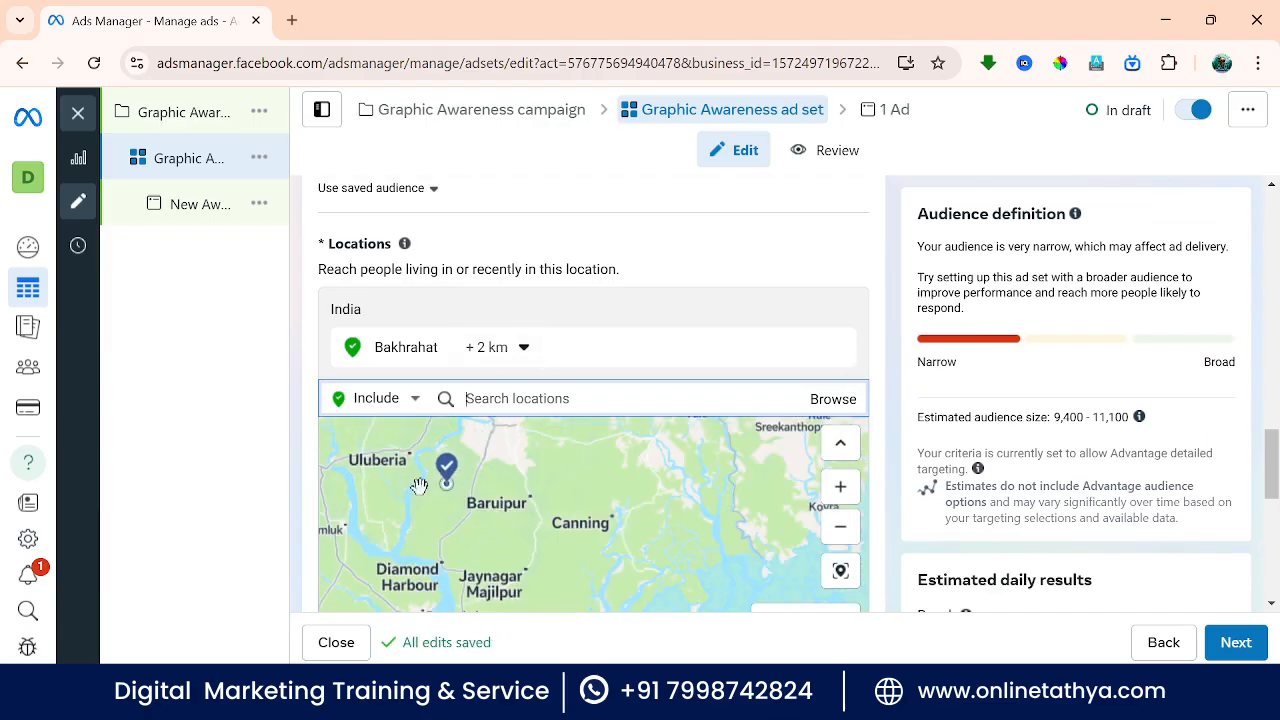
{"action": "left_click_drag", "start_coordinate": [416, 484], "coordinate": [506, 472]}
{"action": "scroll", "coordinate": [506, 472], "scroll_direction": "up", "scroll_amount": 3}
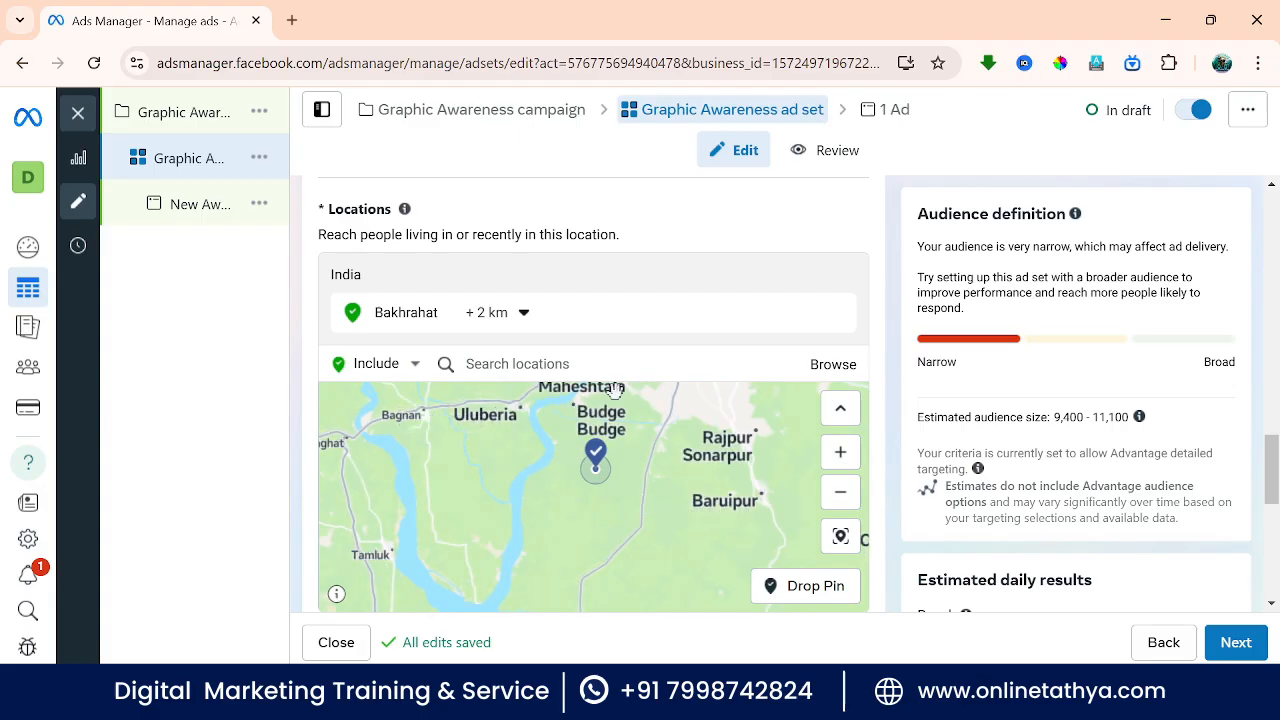
{"action": "left_click", "coordinate": [524, 312]}
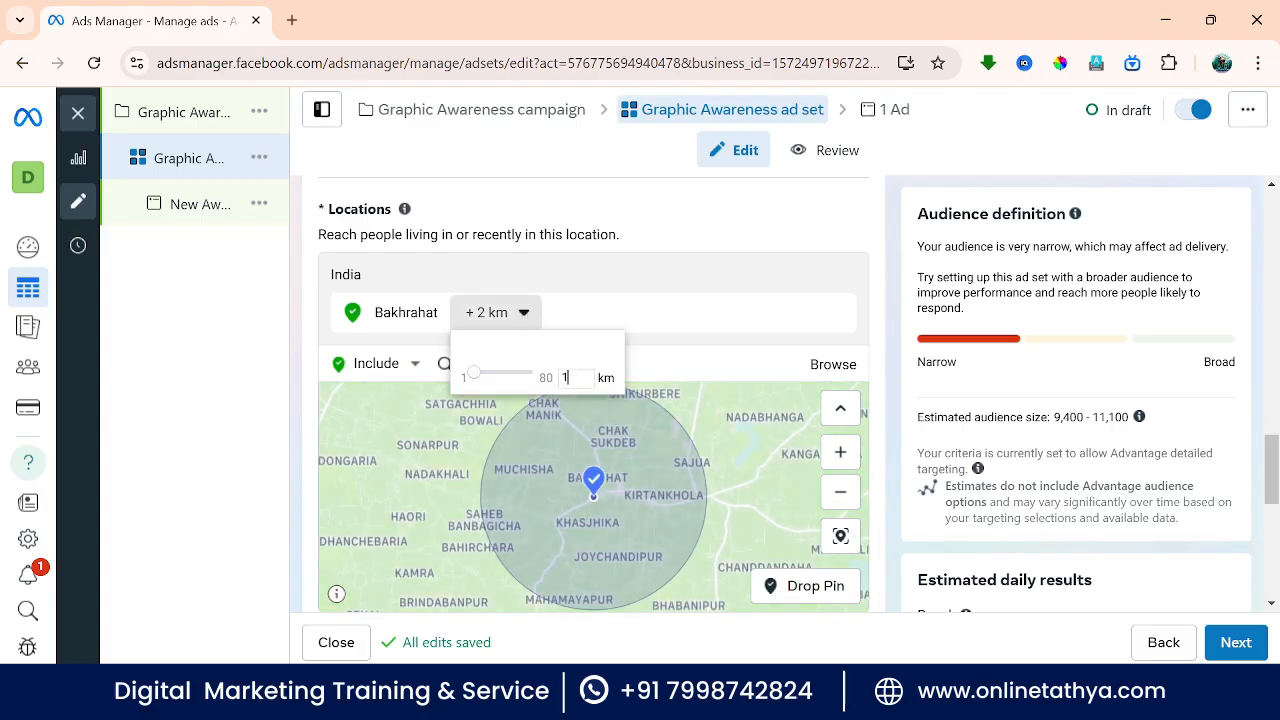
{"action": "key", "text": "Return"}
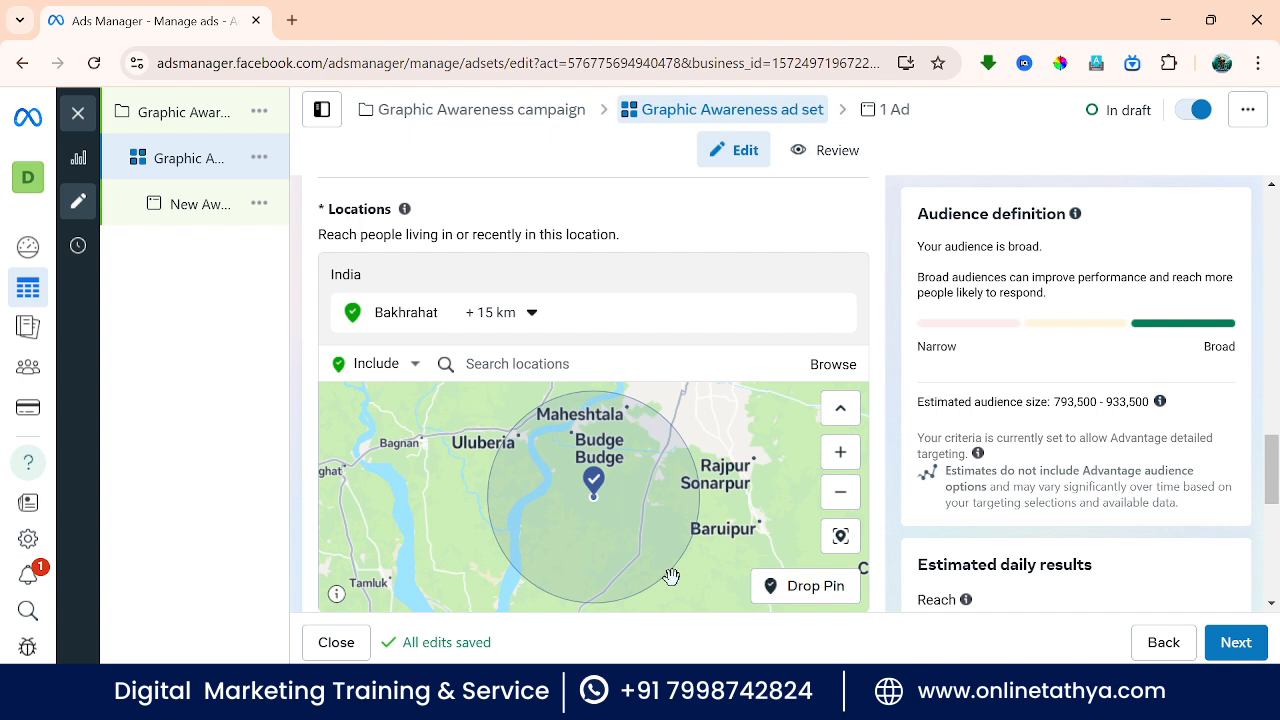
Step: Examine the area covered around Bakhrahat on the map and the Include and Exclude options for locations
{"action": "scroll", "coordinate": [507, 473], "scroll_direction": "down", "scroll_amount": 2}
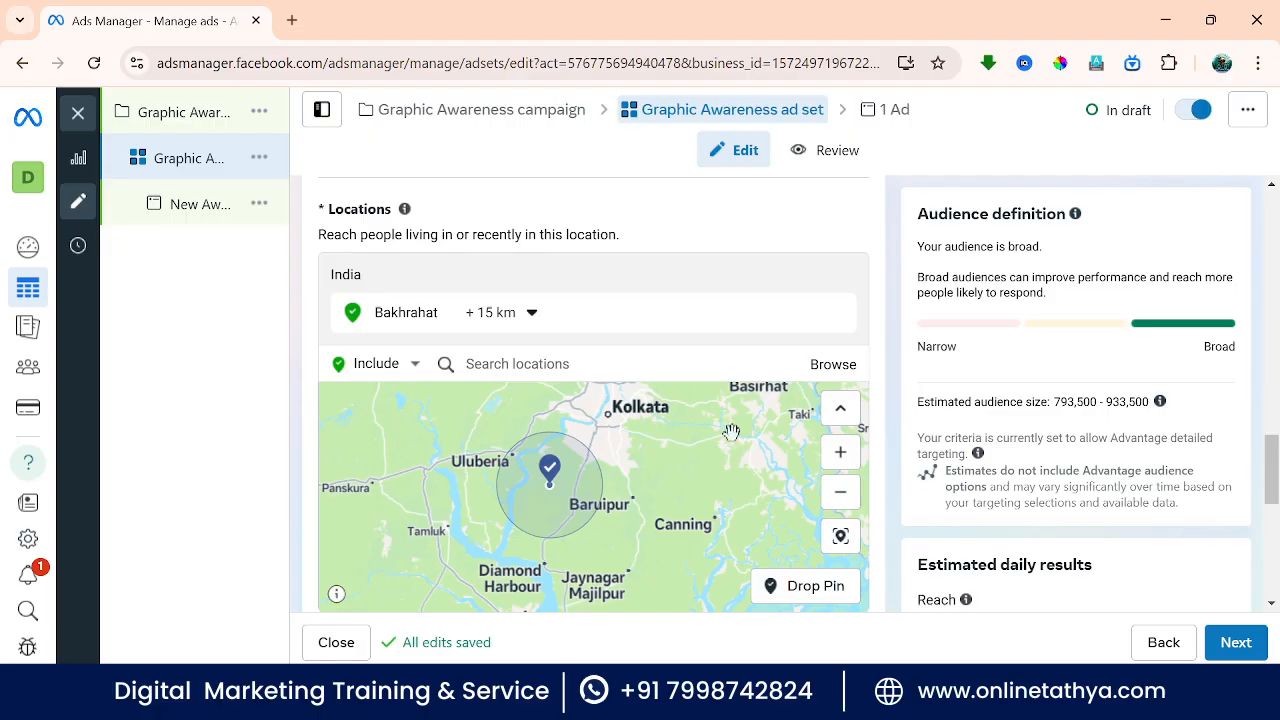
{"action": "scroll", "coordinate": [562, 513], "scroll_direction": "up", "scroll_amount": 1}
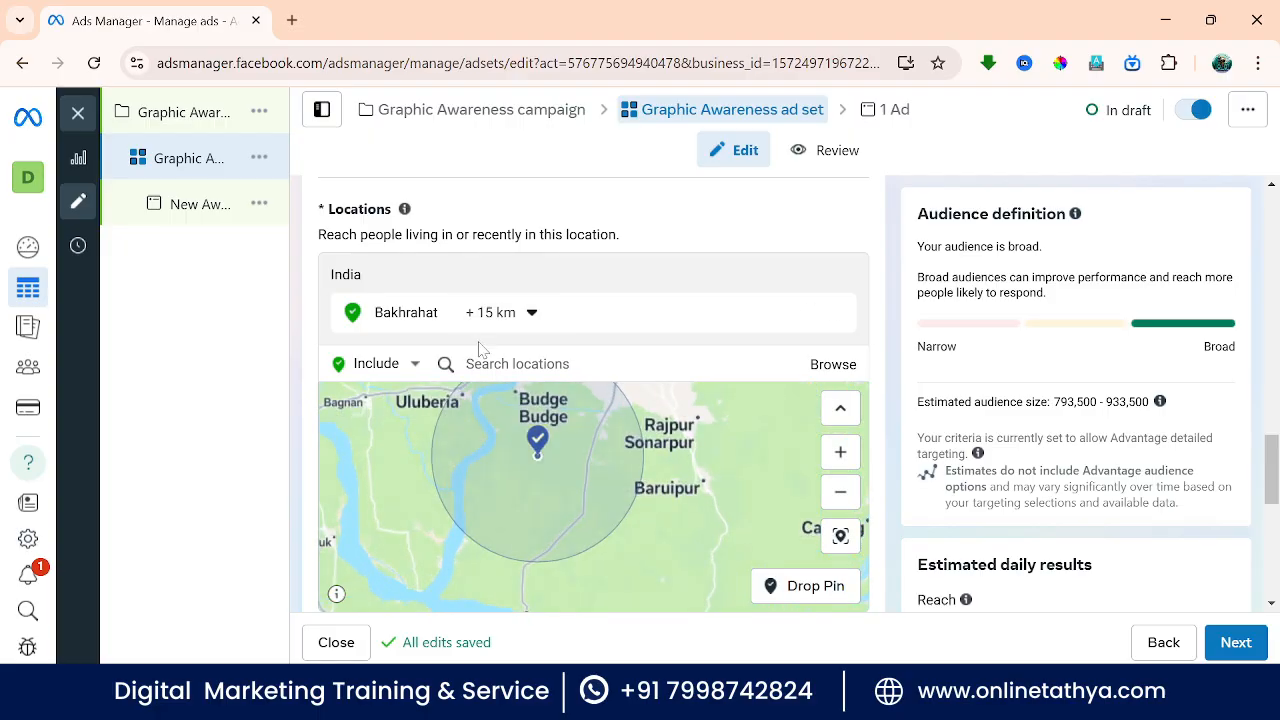
{"action": "left_click_drag", "start_coordinate": [387, 443], "coordinate": [457, 518]}
{"action": "scroll", "coordinate": [570, 472], "scroll_direction": "down", "scroll_amount": 1}
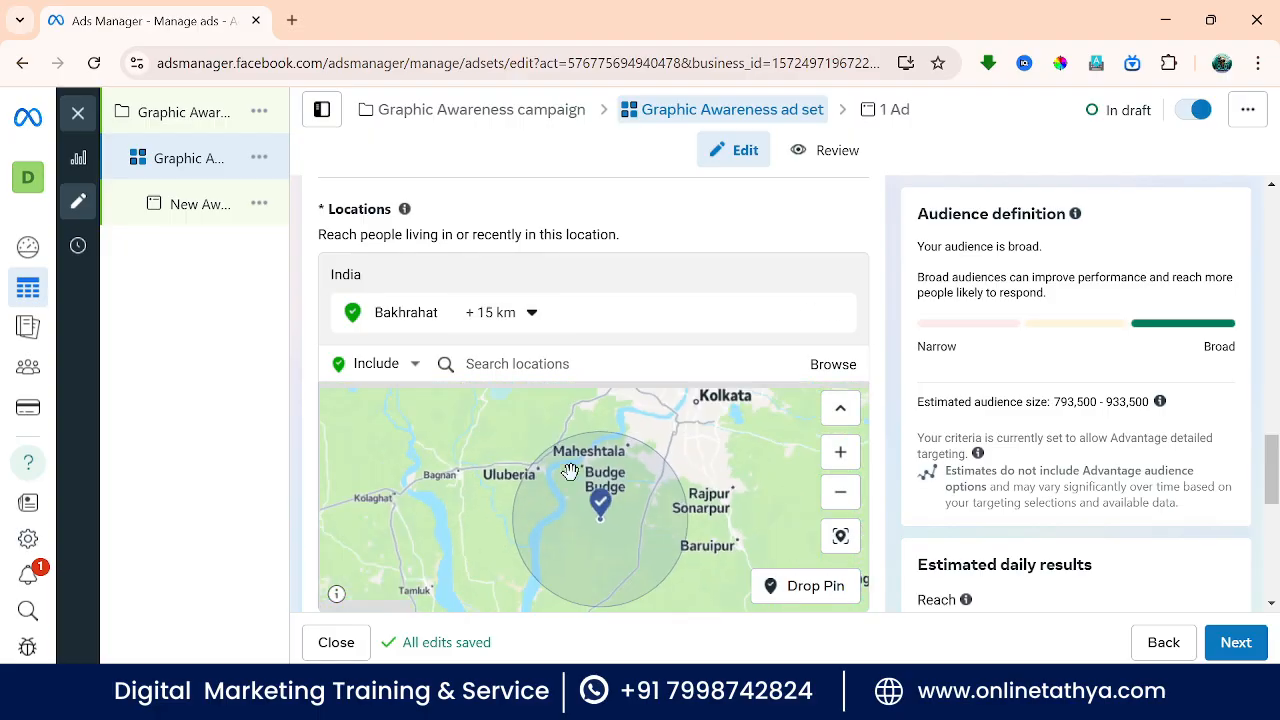
{"action": "left_click", "coordinate": [397, 366]}
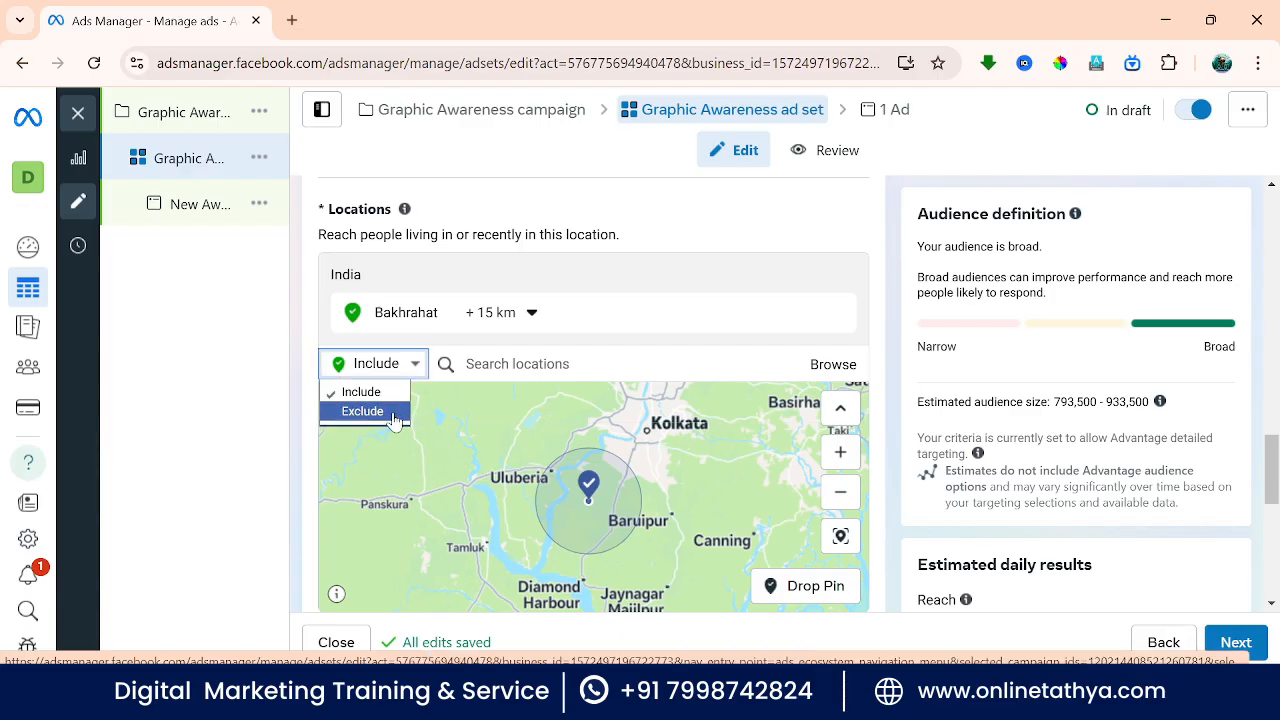
{"action": "left_click", "coordinate": [381, 365]}
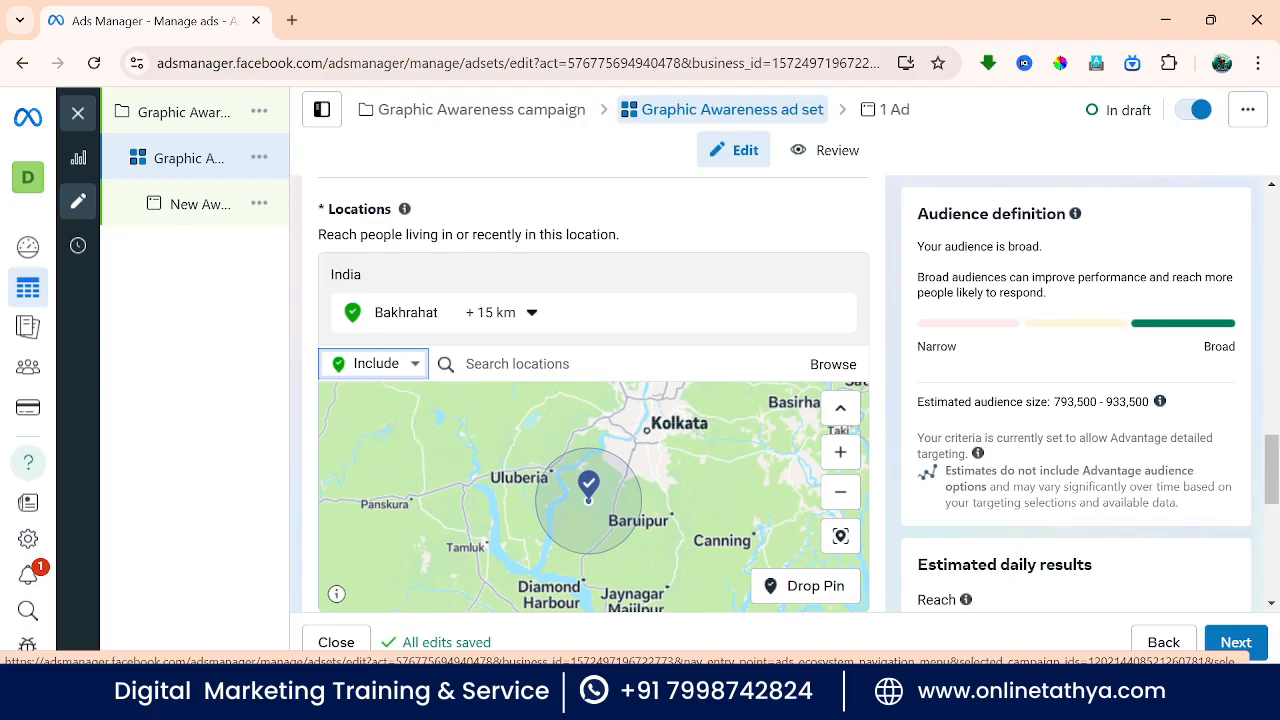
{"action": "left_click", "coordinate": [413, 365]}
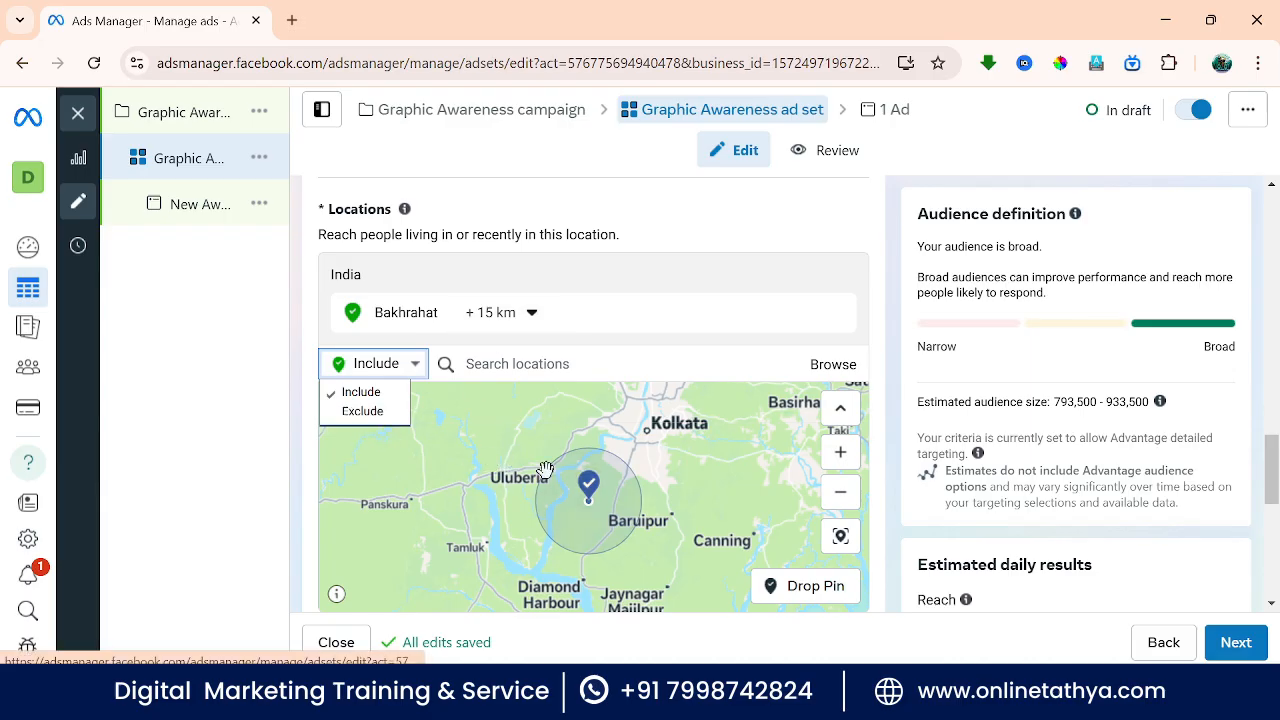
{"action": "scroll", "coordinate": [594, 512], "scroll_direction": "up", "scroll_amount": 2}
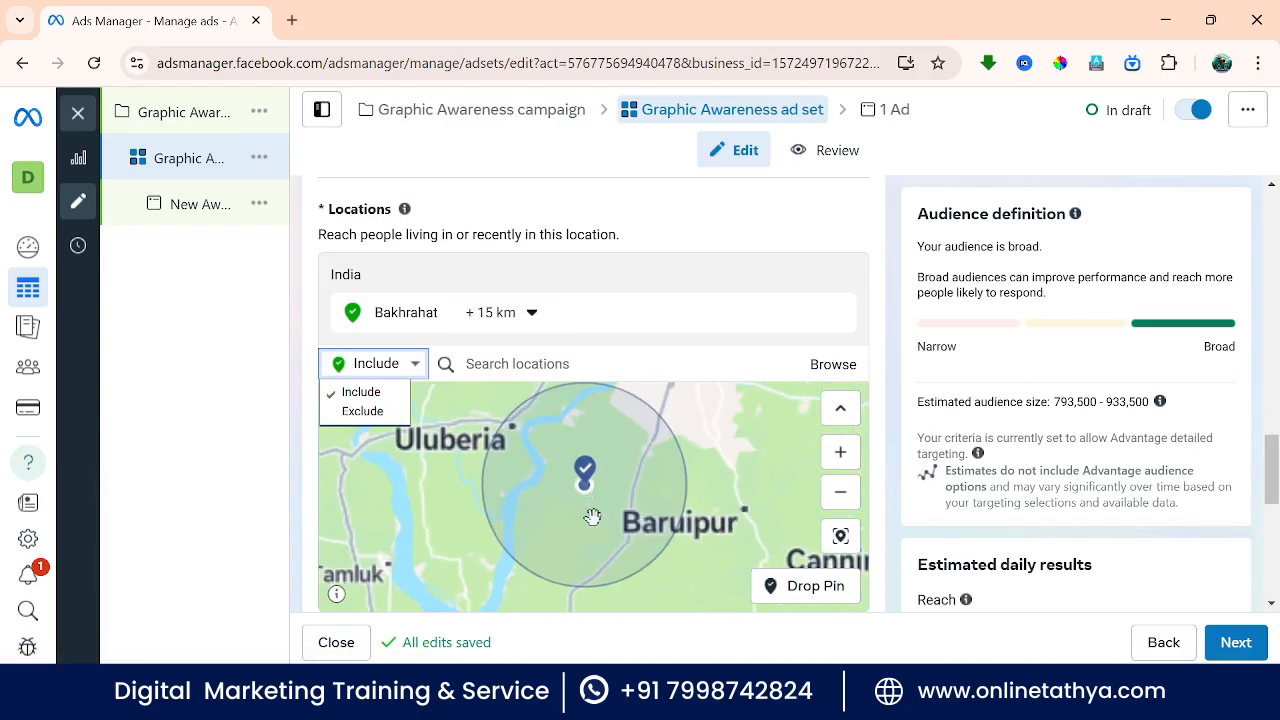
{"action": "scroll", "coordinate": [590, 473], "scroll_direction": "down", "scroll_amount": 2}
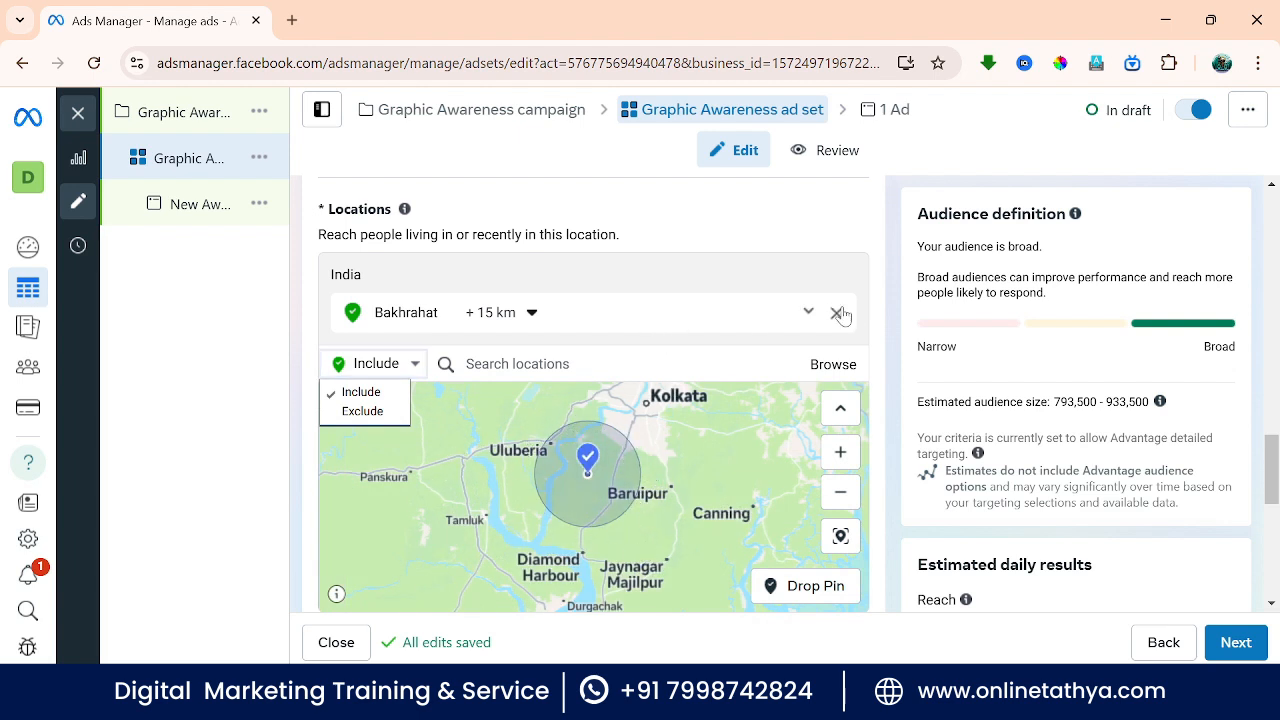
Step: Remove Bakhrahat from the audience locations and include West Bengal, India instead
{"action": "left_click", "coordinate": [837, 313]}
{"action": "left_click", "coordinate": [517, 323]}
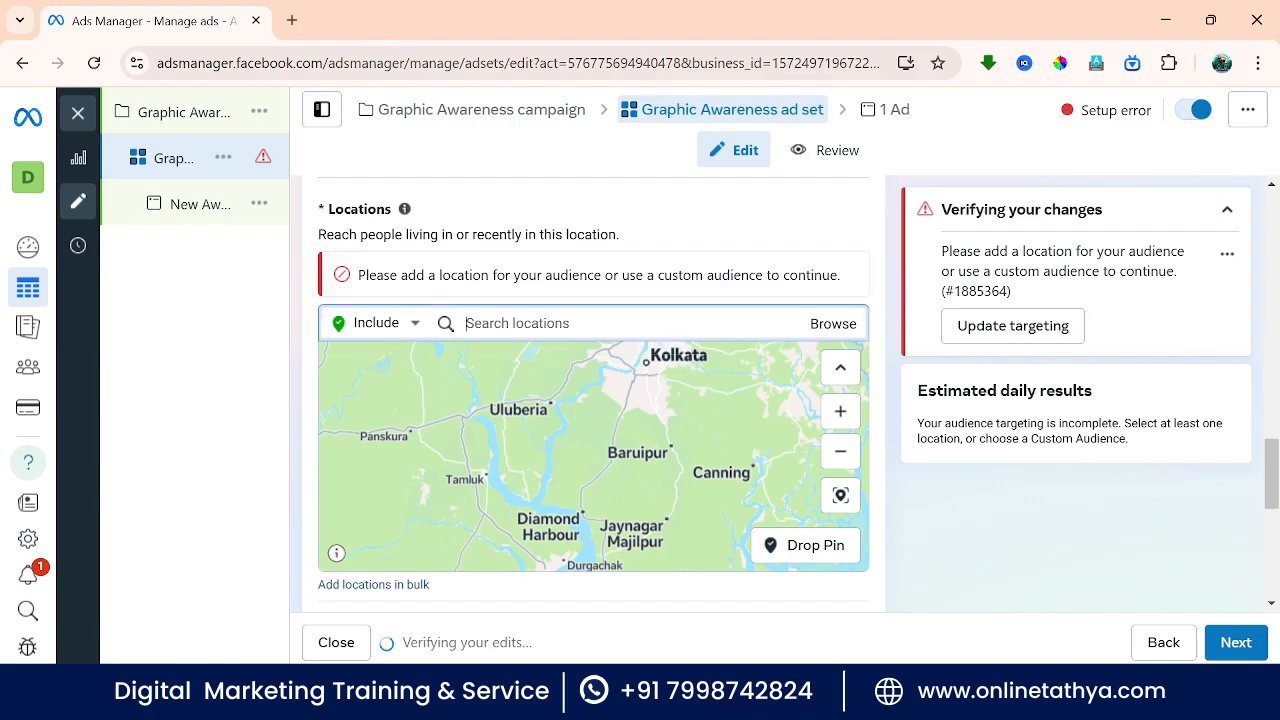
{"action": "type", "text": "westbeng"}
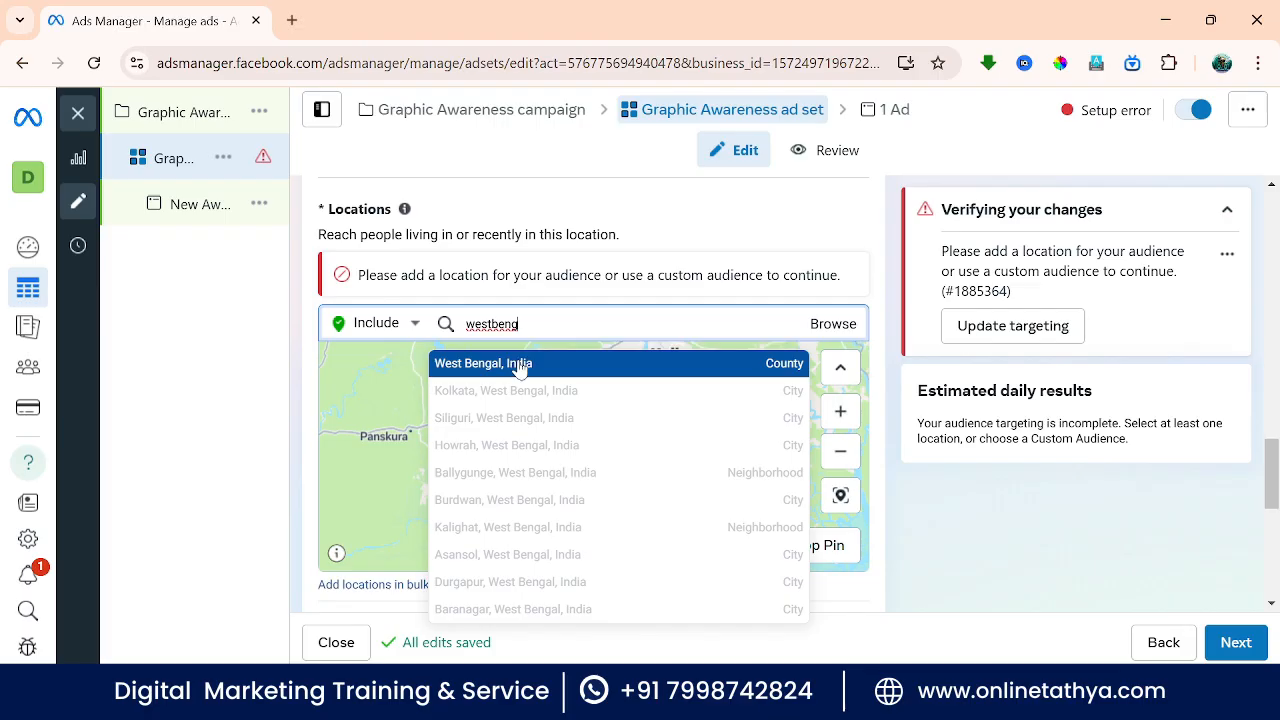
{"action": "left_click", "coordinate": [519, 368]}
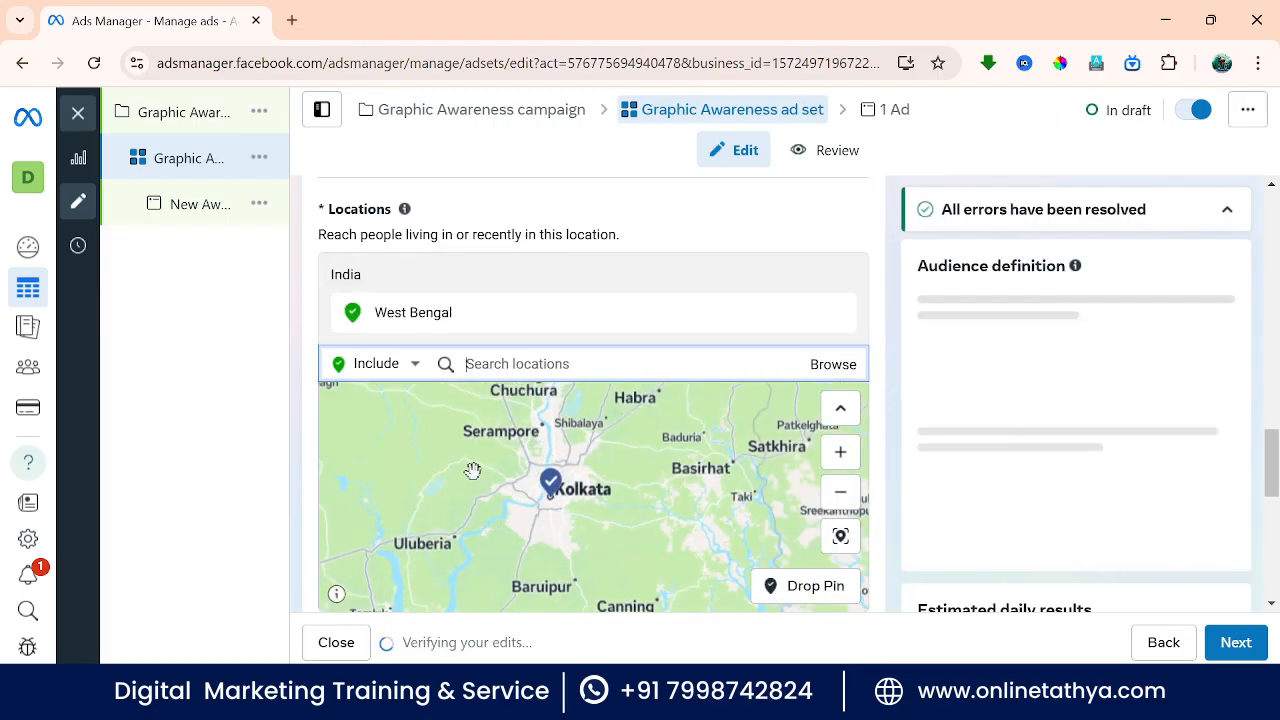
Step: Exclude the place Nadia from the ad set's audience locations
{"action": "left_click", "coordinate": [391, 366]}
{"action": "left_click", "coordinate": [346, 410]}
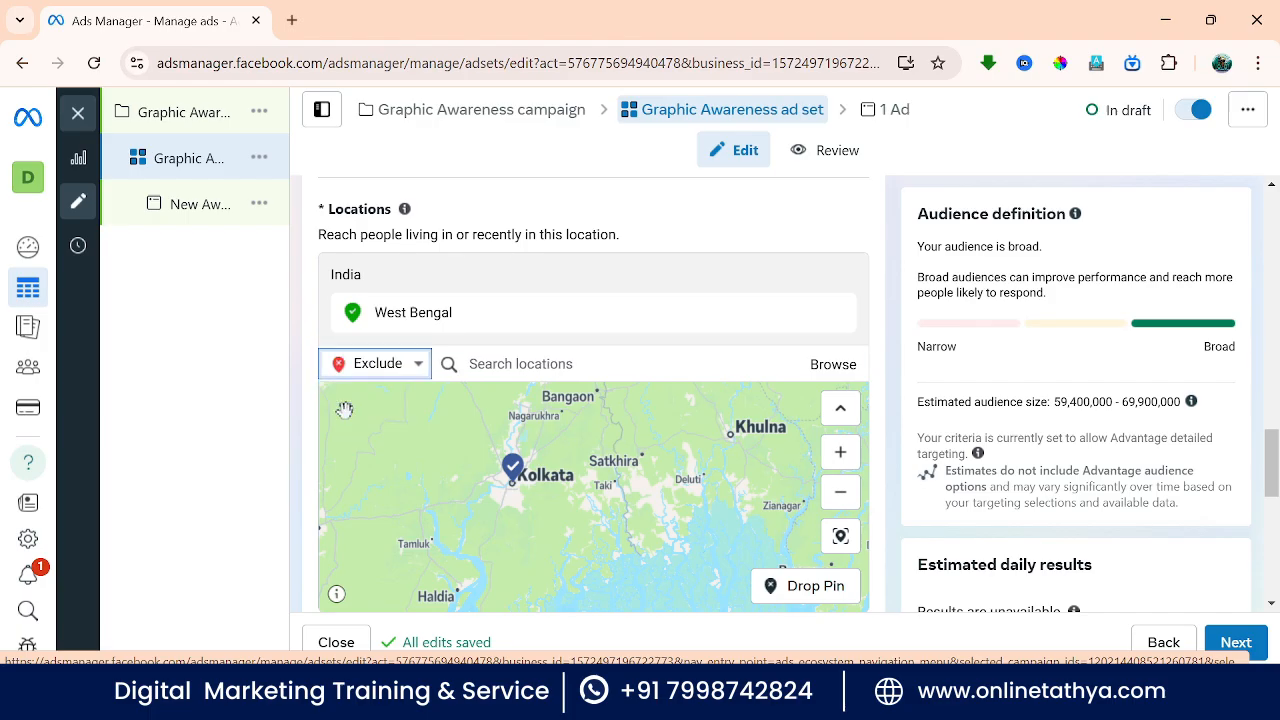
{"action": "left_click", "coordinate": [520, 364]}
{"action": "type", "text": "nadia"}
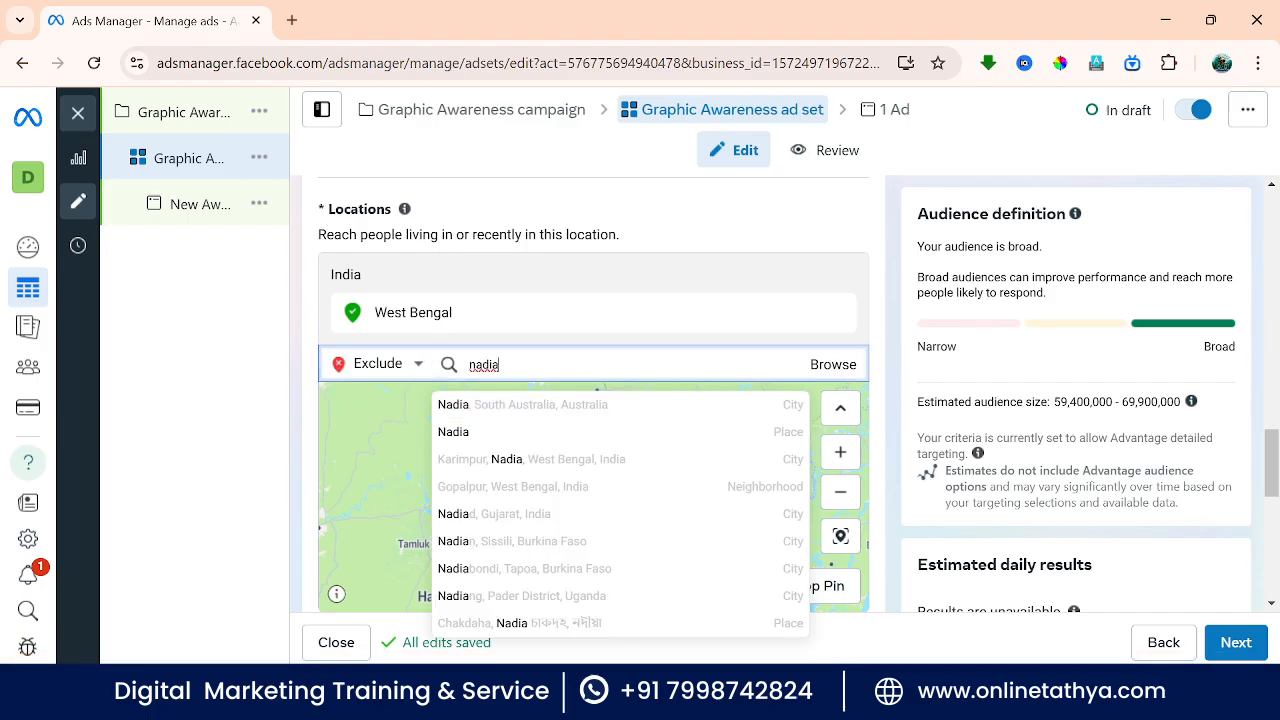
{"action": "left_click", "coordinate": [500, 433]}
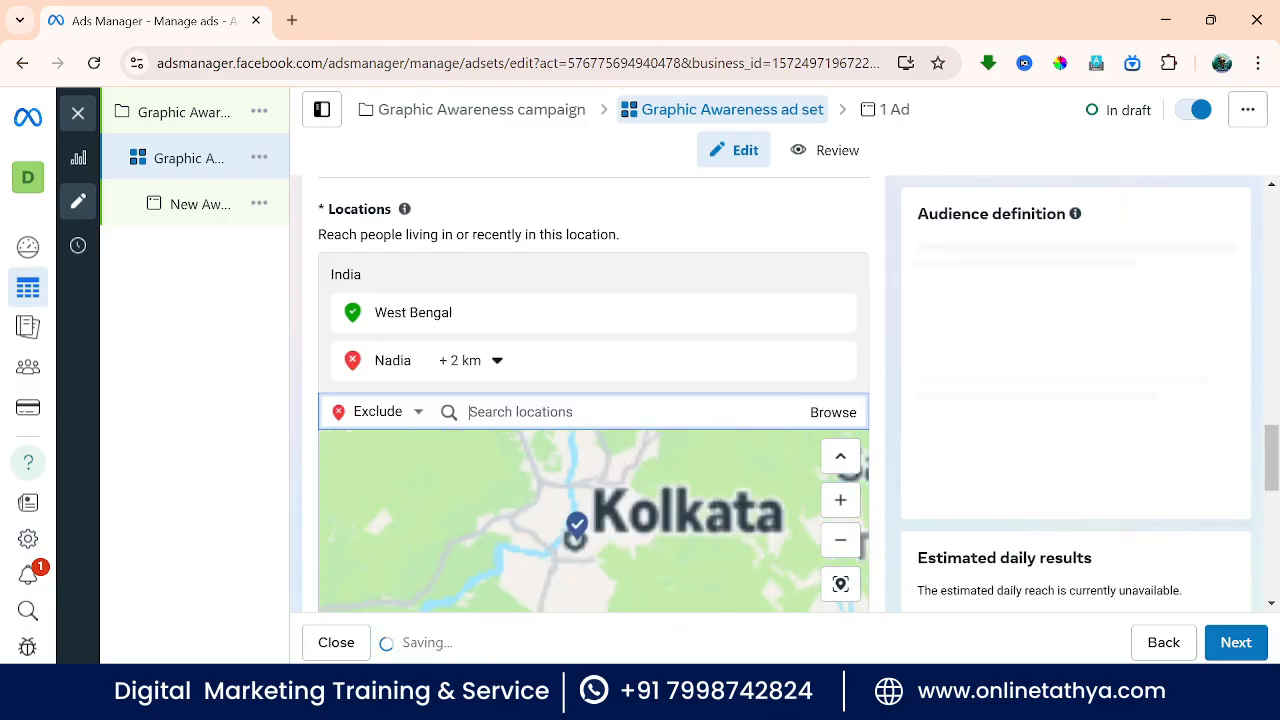
Step: Set the exclusion radius around Nadia to 20 km and check the excluded area on the map
{"action": "scroll", "coordinate": [454, 510], "scroll_direction": "up", "scroll_amount": 4}
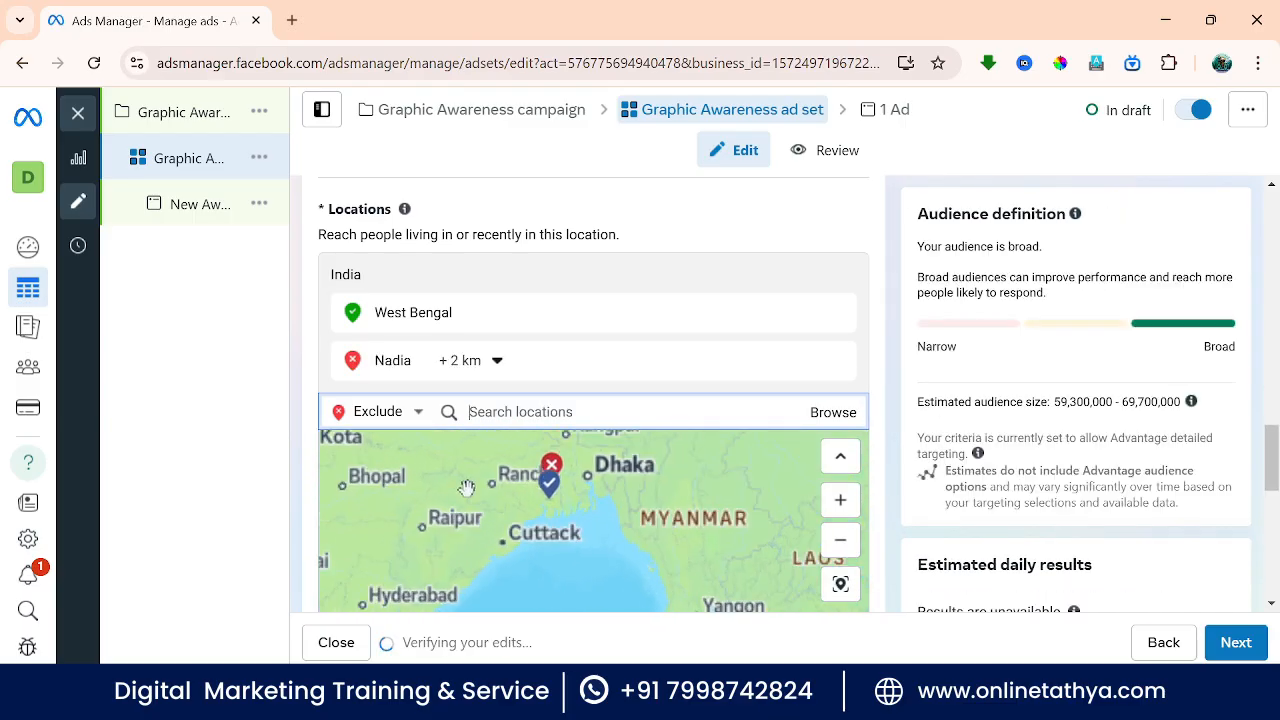
{"action": "scroll", "coordinate": [535, 484], "scroll_direction": "up", "scroll_amount": 4}
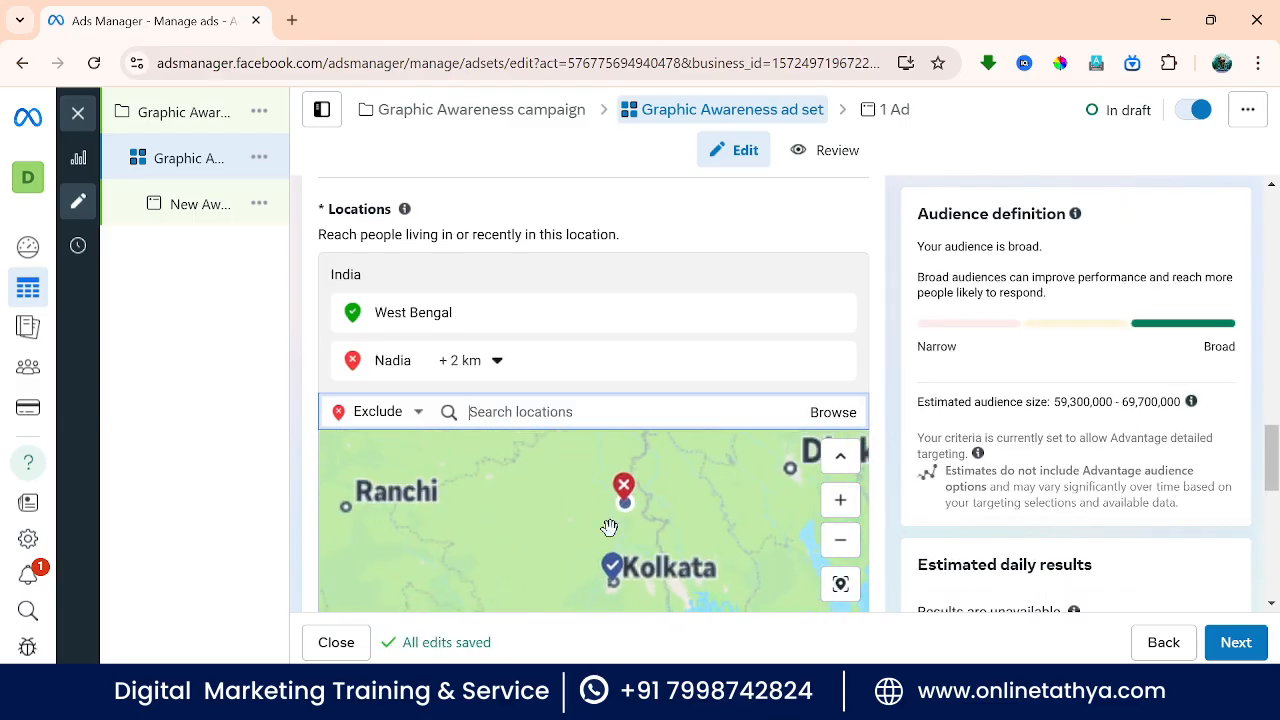
{"action": "scroll", "coordinate": [561, 470], "scroll_direction": "up", "scroll_amount": 3}
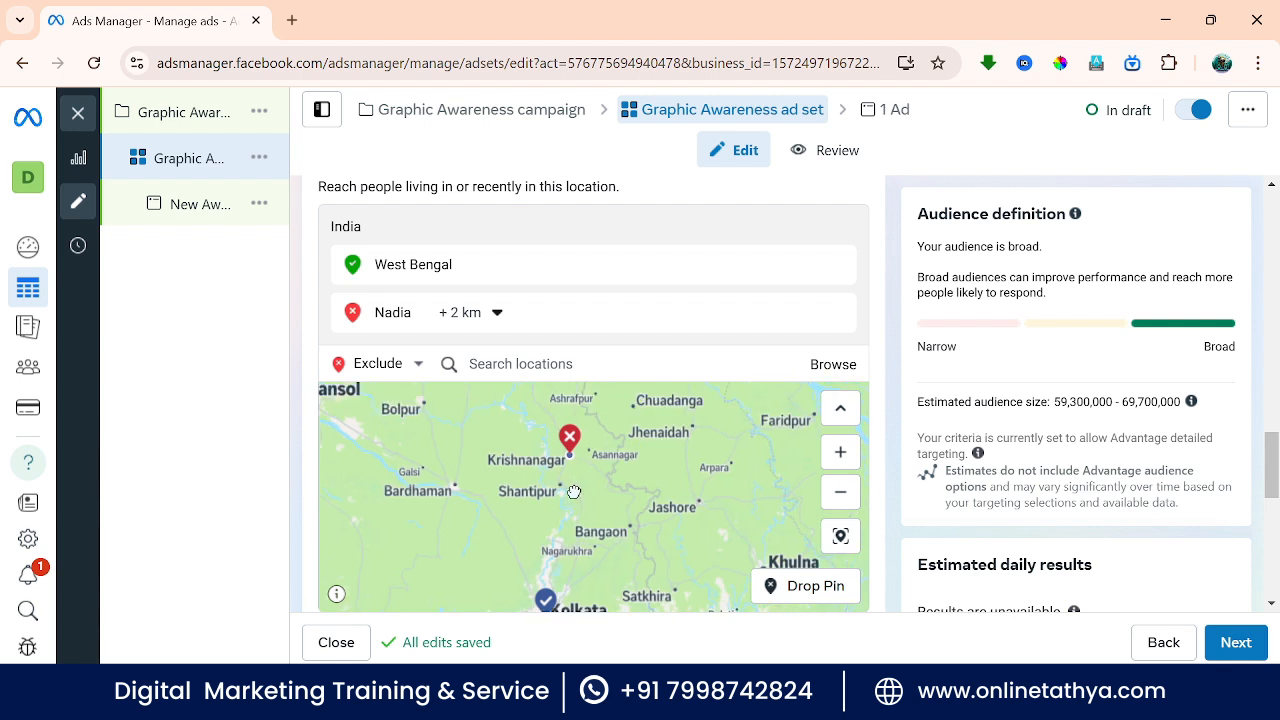
{"action": "left_click", "coordinate": [494, 313]}
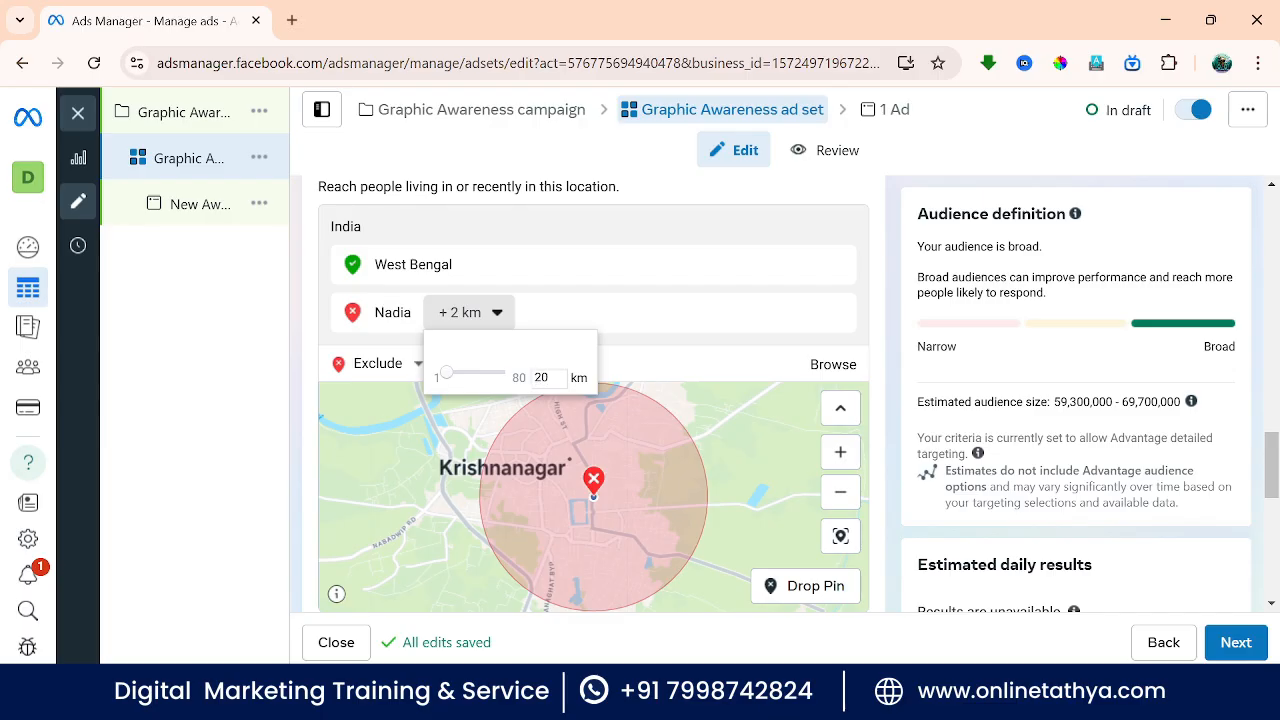
{"action": "key", "text": "Return"}
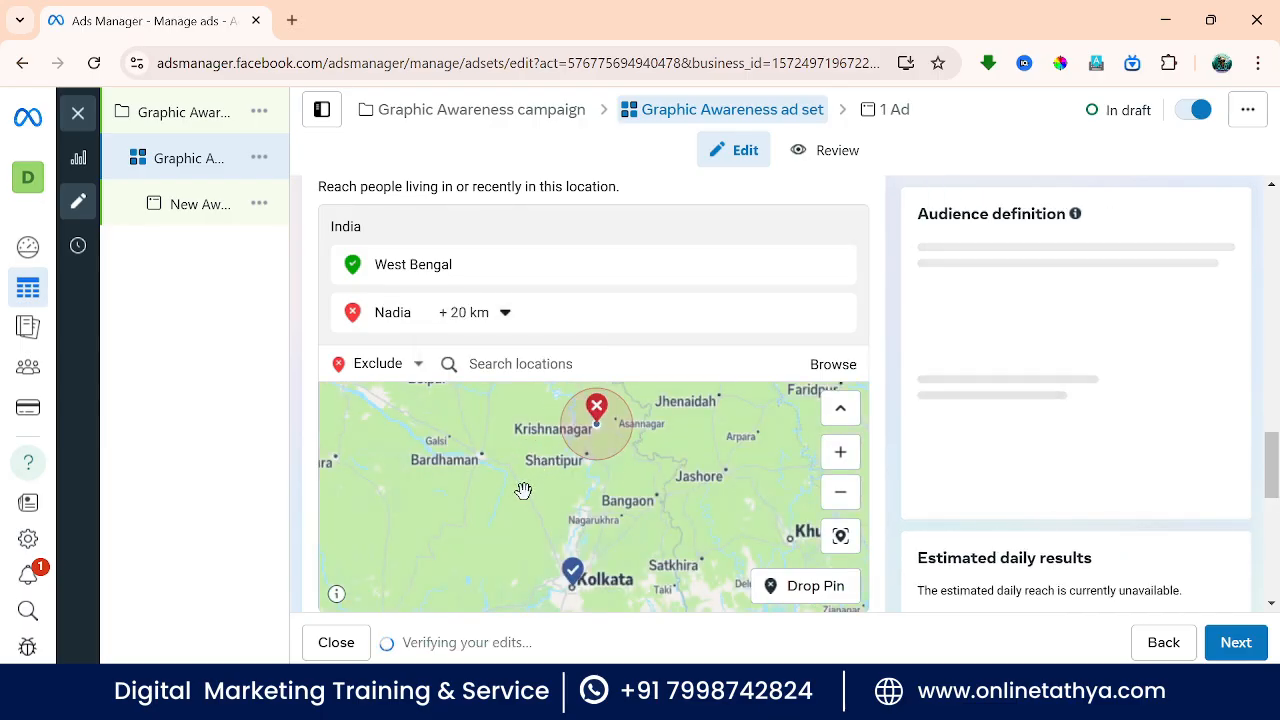
{"action": "scroll", "coordinate": [450, 526], "scroll_direction": "down", "scroll_amount": 1}
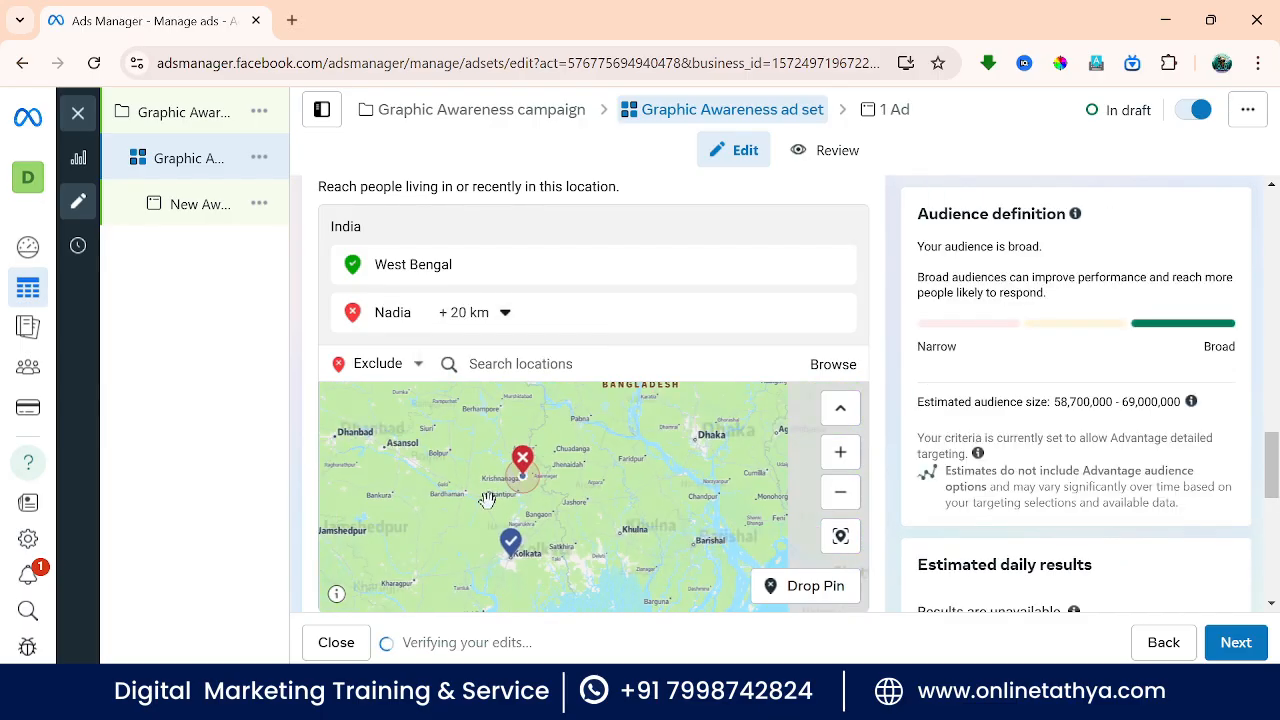
{"action": "left_click", "coordinate": [410, 366]}
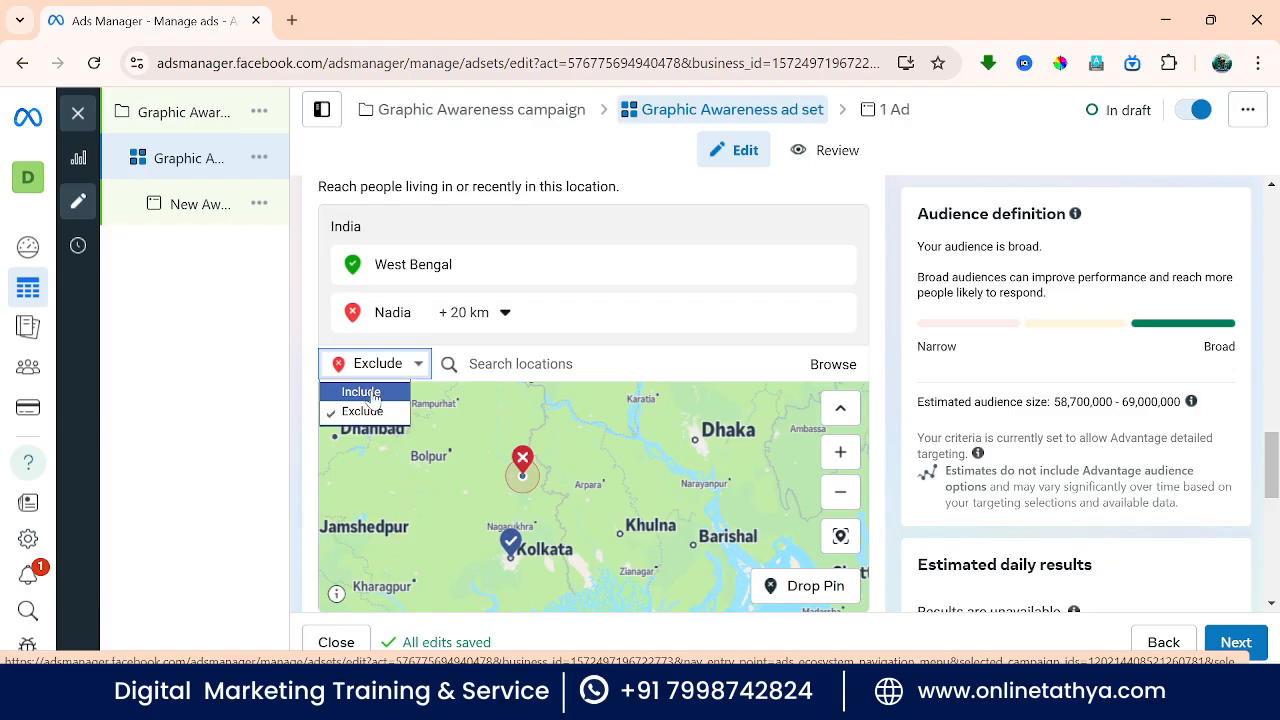
{"action": "left_click", "coordinate": [412, 366]}
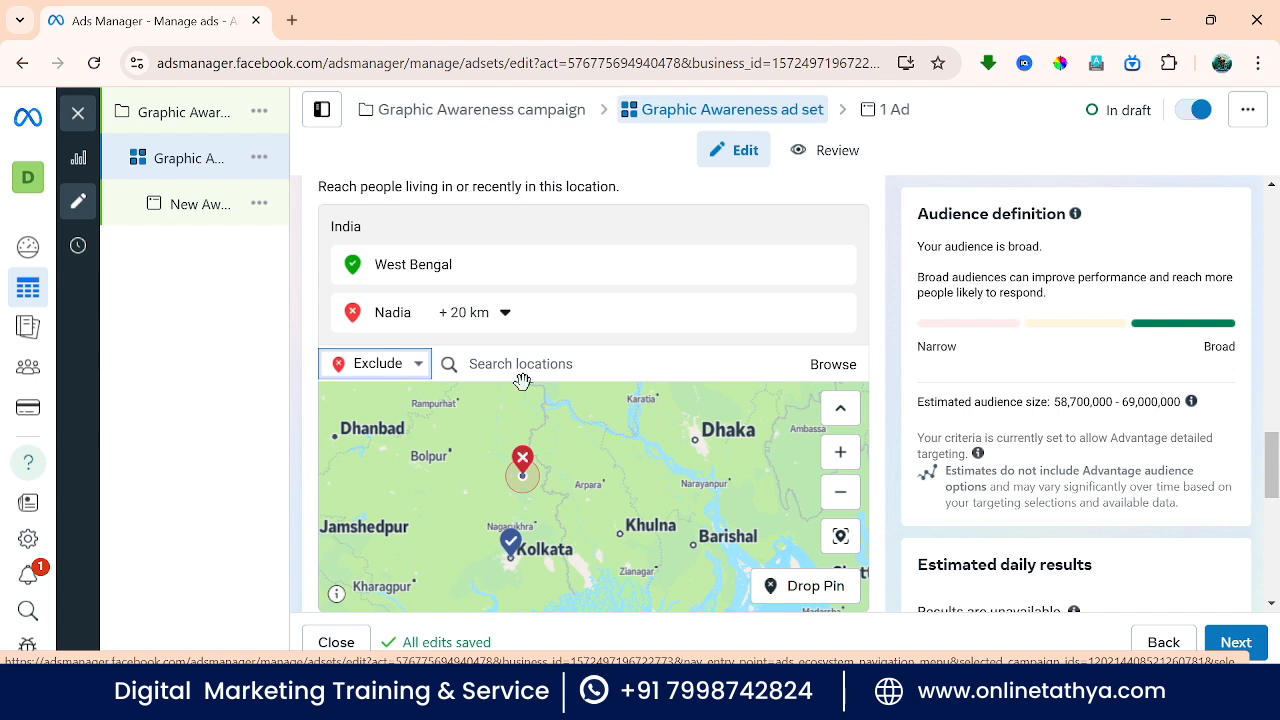
{"action": "scroll", "coordinate": [428, 444], "scroll_direction": "down", "scroll_amount": 2}
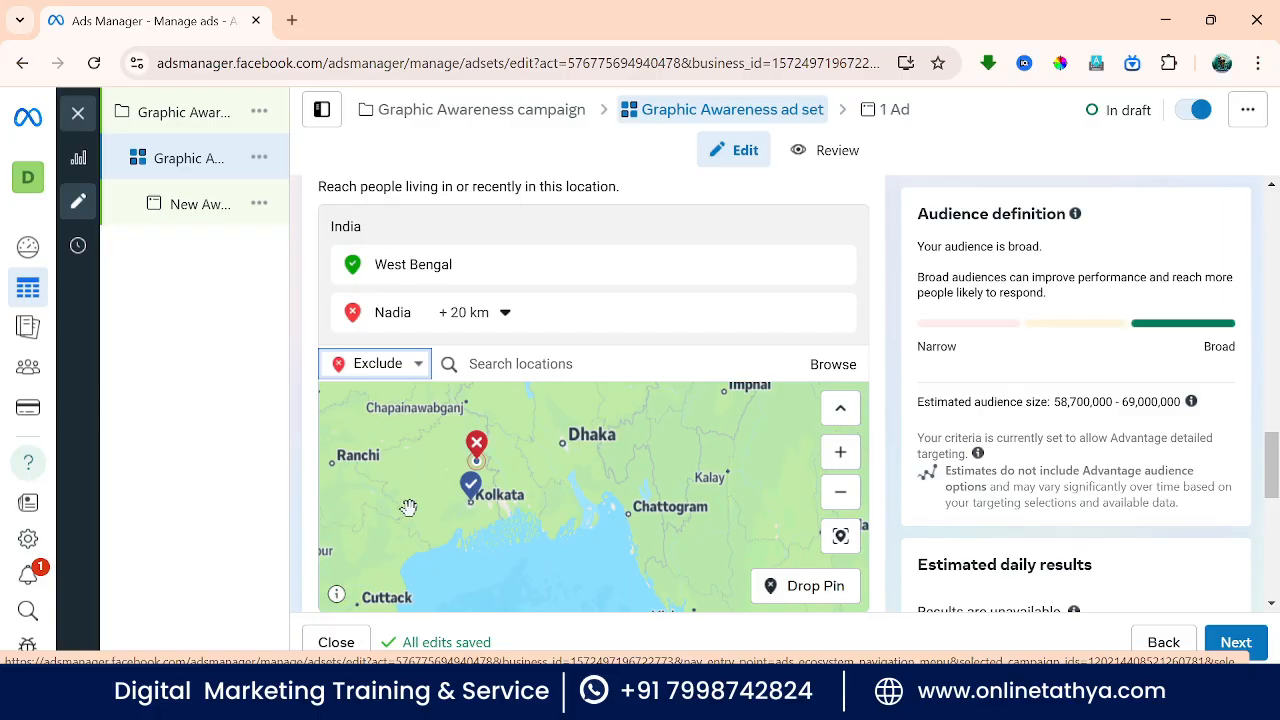
{"action": "scroll", "coordinate": [410, 505], "scroll_direction": "up", "scroll_amount": 2}
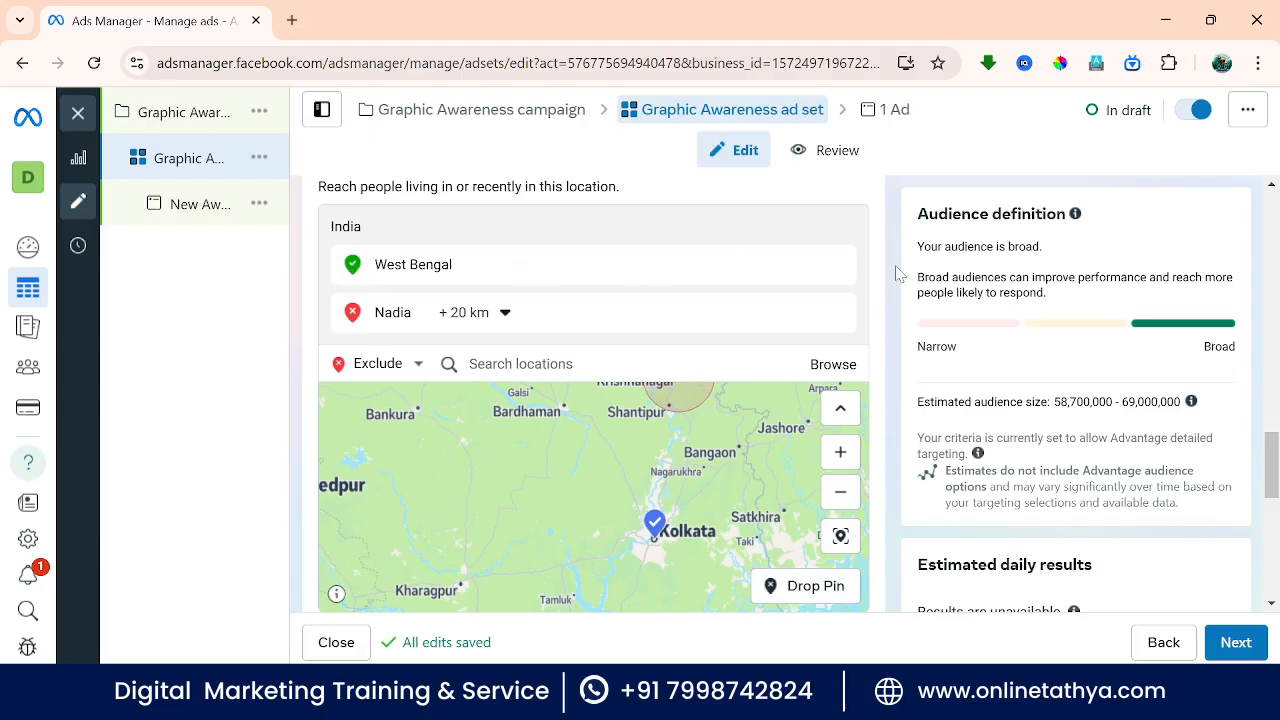
Step: Show the optional audience suggestion settings for the Advantage+ audience and dismiss the Lookalike Audience tip
{"action": "scroll", "coordinate": [883, 333], "scroll_direction": "down", "scroll_amount": 1}
{"action": "scroll", "coordinate": [883, 333], "scroll_direction": "down", "scroll_amount": 3}
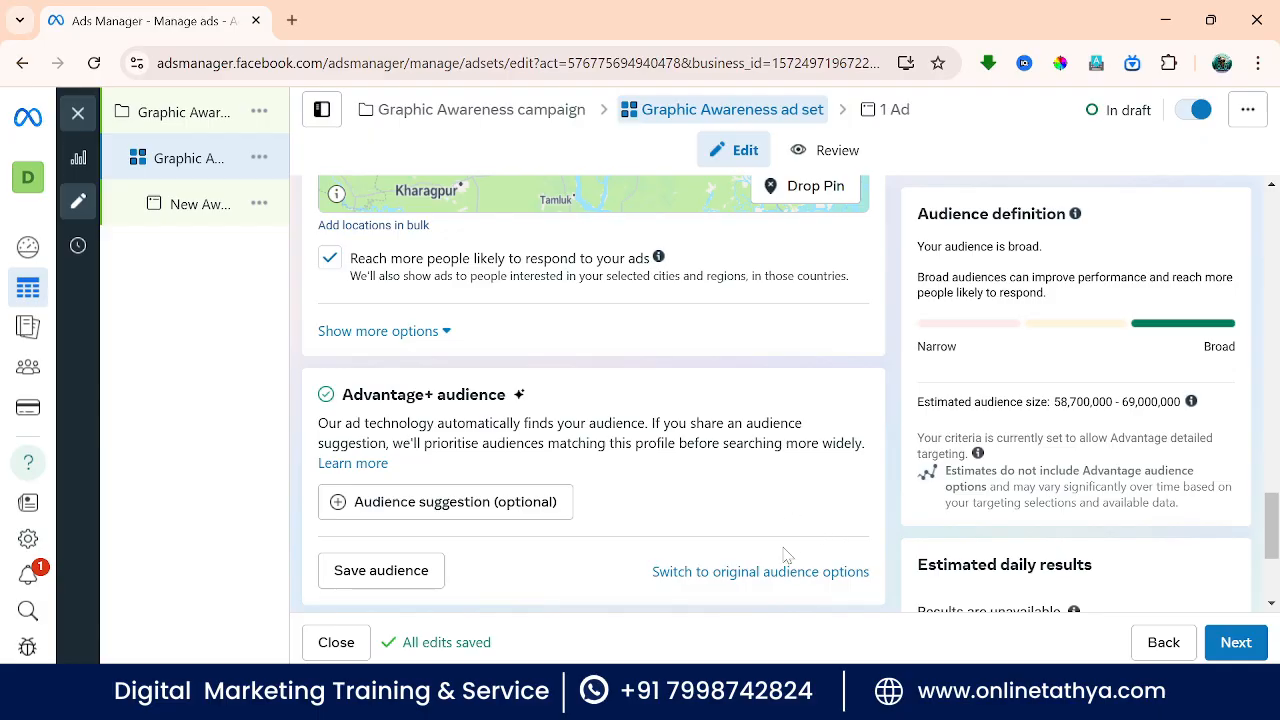
{"action": "scroll", "coordinate": [615, 335], "scroll_direction": "down", "scroll_amount": 2}
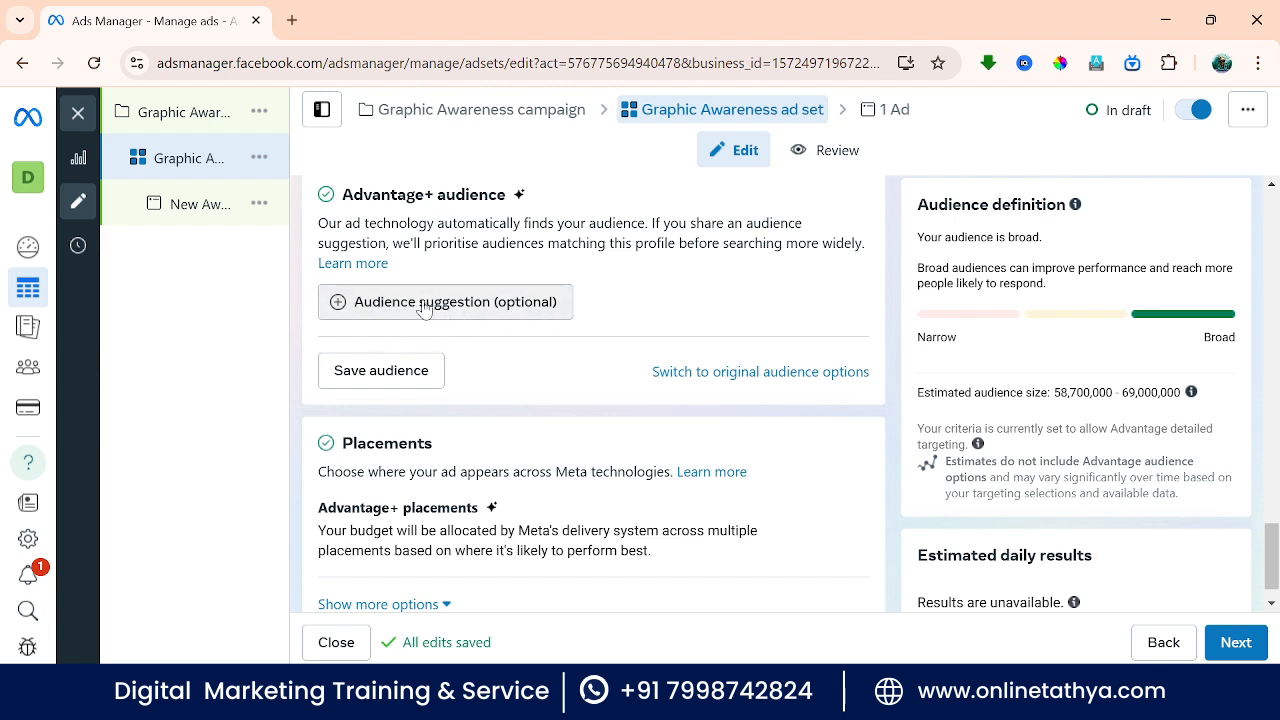
{"action": "left_click", "coordinate": [505, 312]}
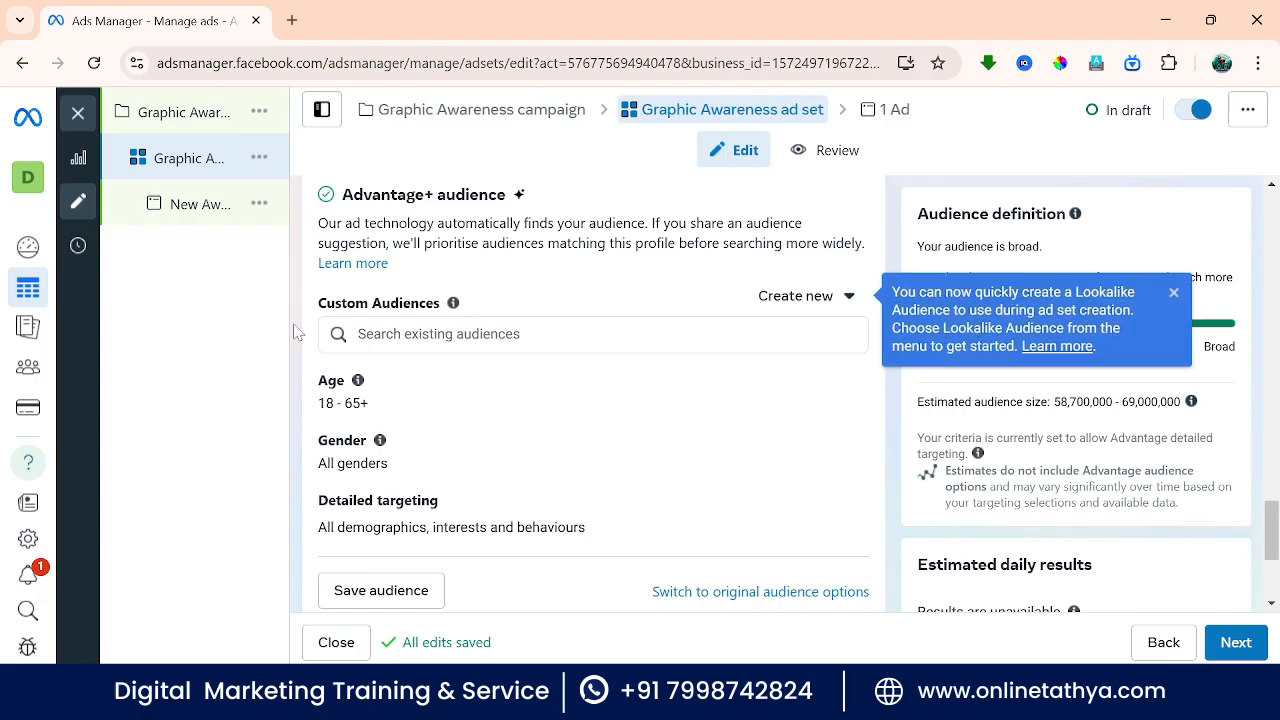
{"action": "left_click", "coordinate": [1173, 295]}
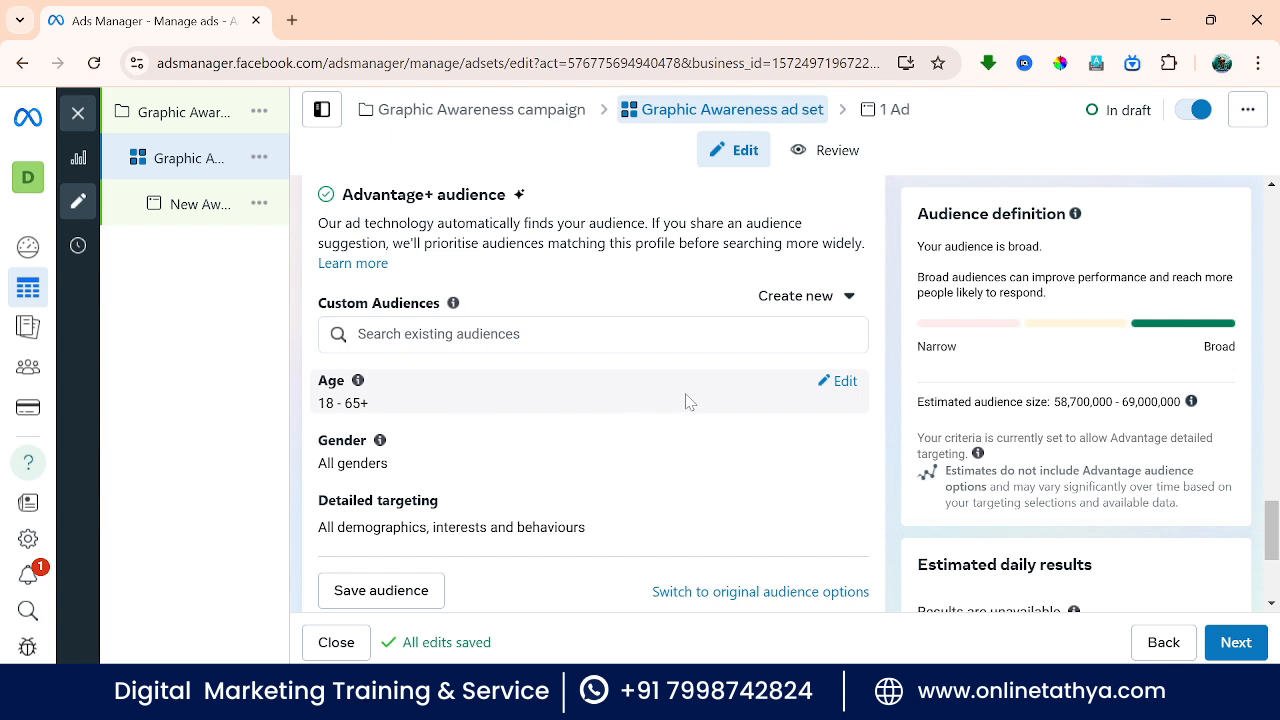
Step: Set the suggested audience's age range to 30–48
{"action": "left_click", "coordinate": [845, 383]}
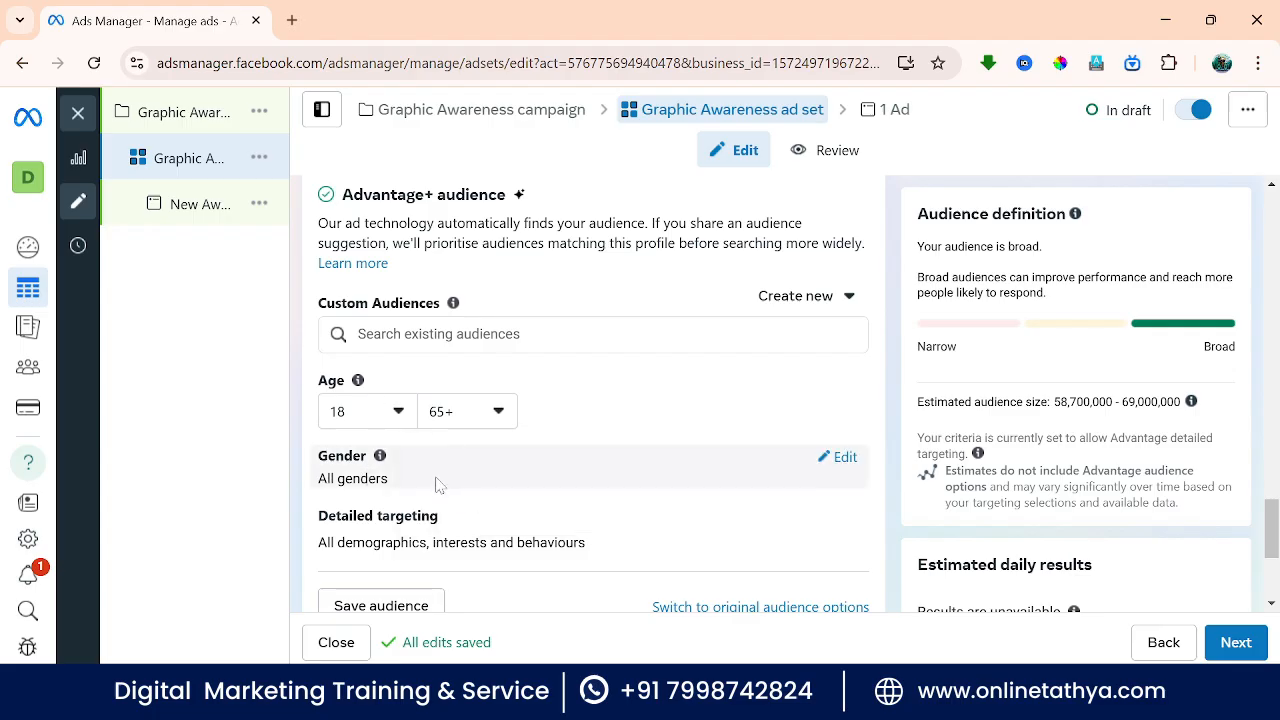
{"action": "left_click", "coordinate": [376, 418]}
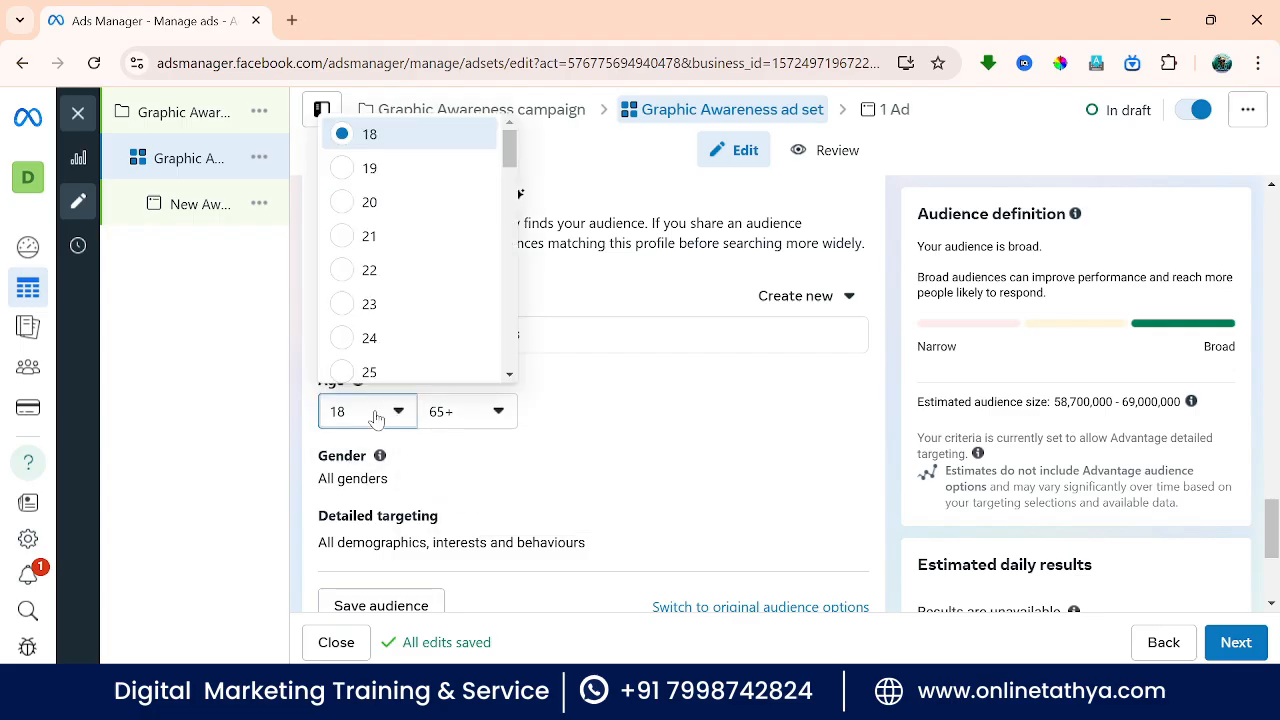
{"action": "scroll", "coordinate": [414, 220], "scroll_direction": "down", "scroll_amount": 3}
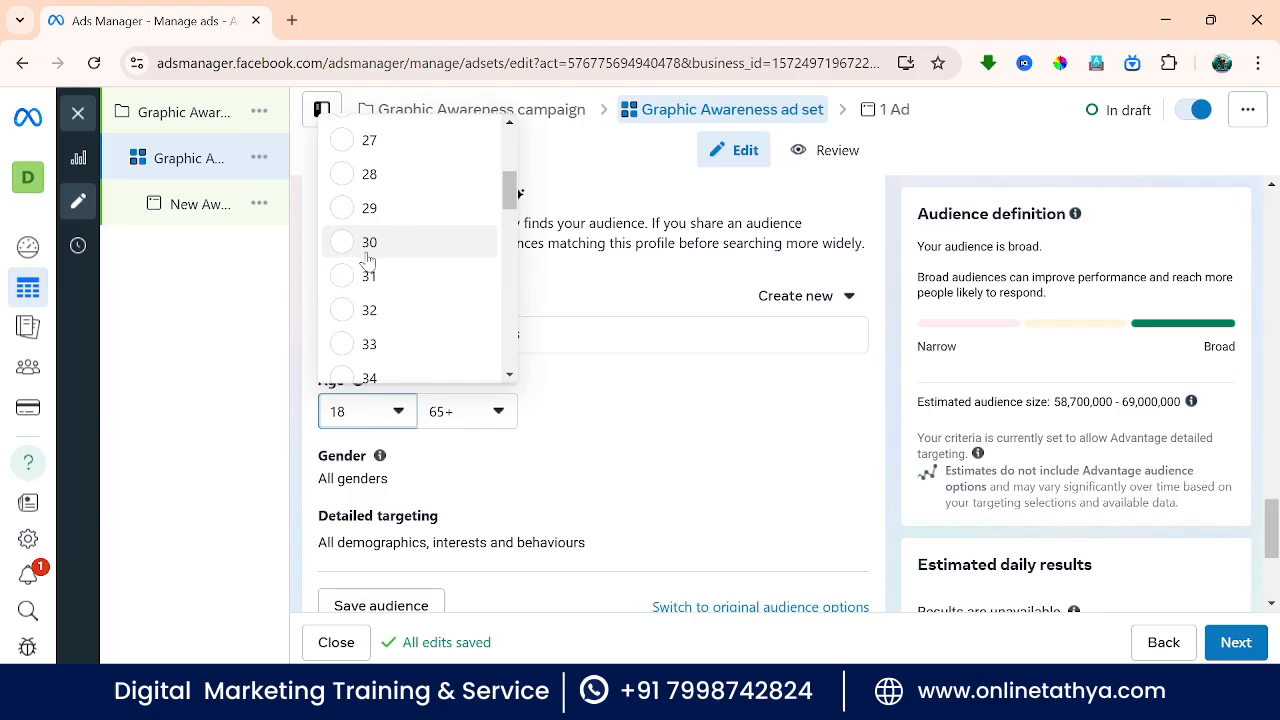
{"action": "left_click", "coordinate": [370, 245]}
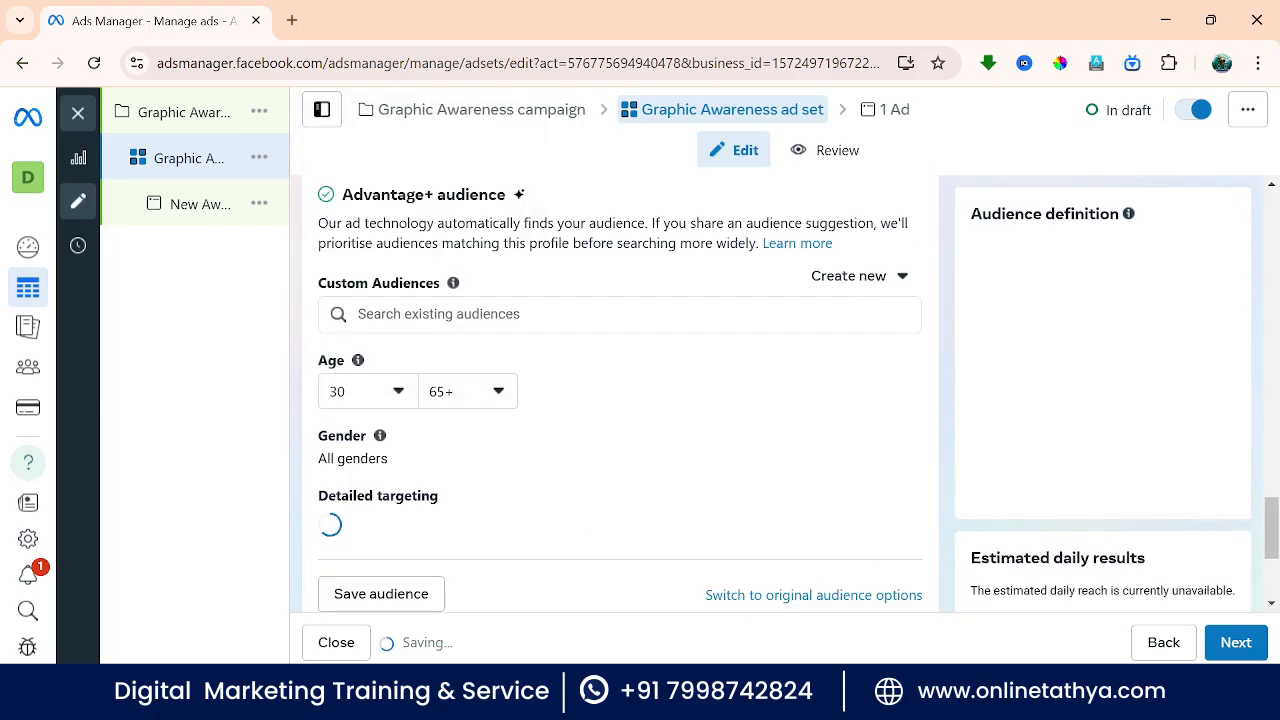
{"action": "left_click", "coordinate": [460, 412]}
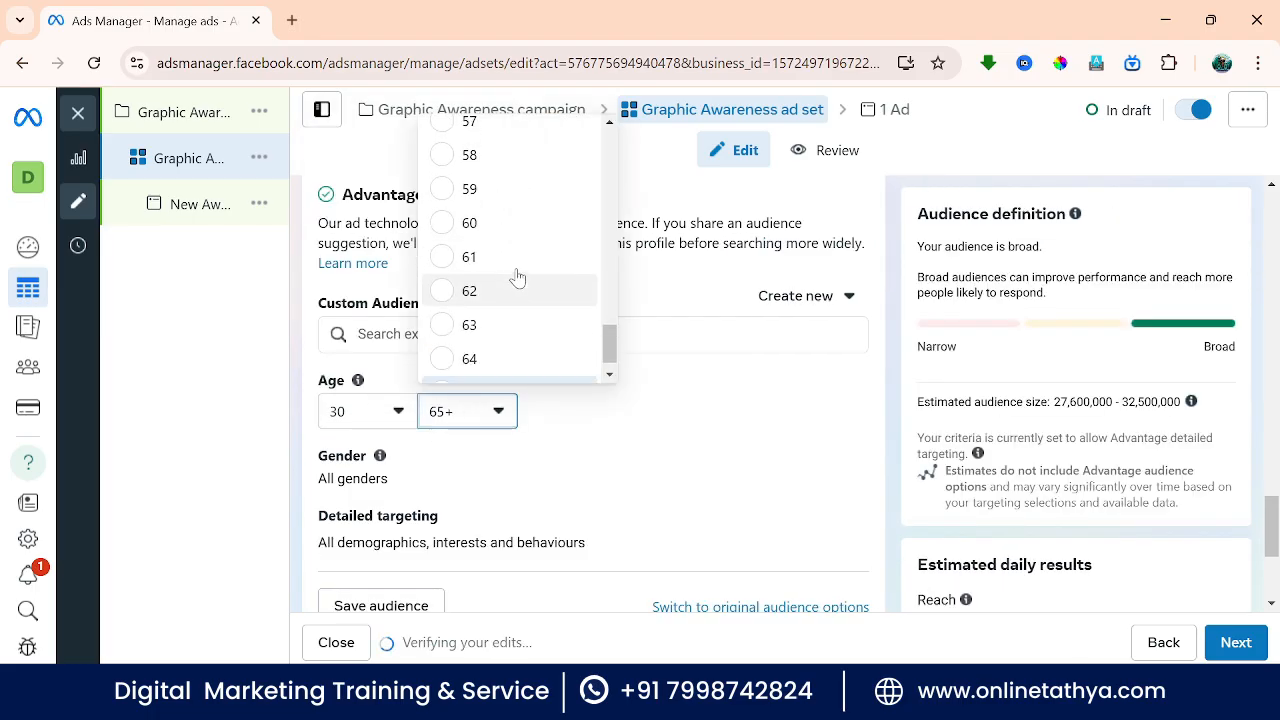
{"action": "scroll", "coordinate": [517, 277], "scroll_direction": "up", "scroll_amount": 4}
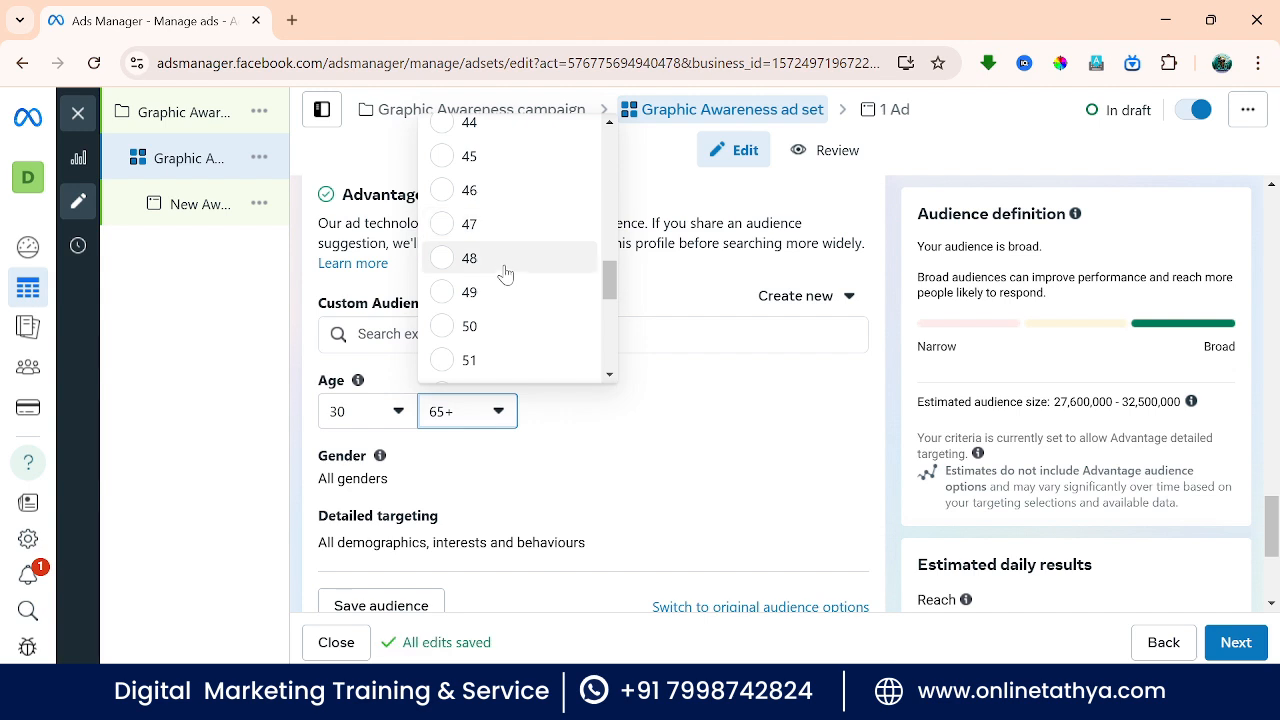
{"action": "left_click", "coordinate": [503, 262]}
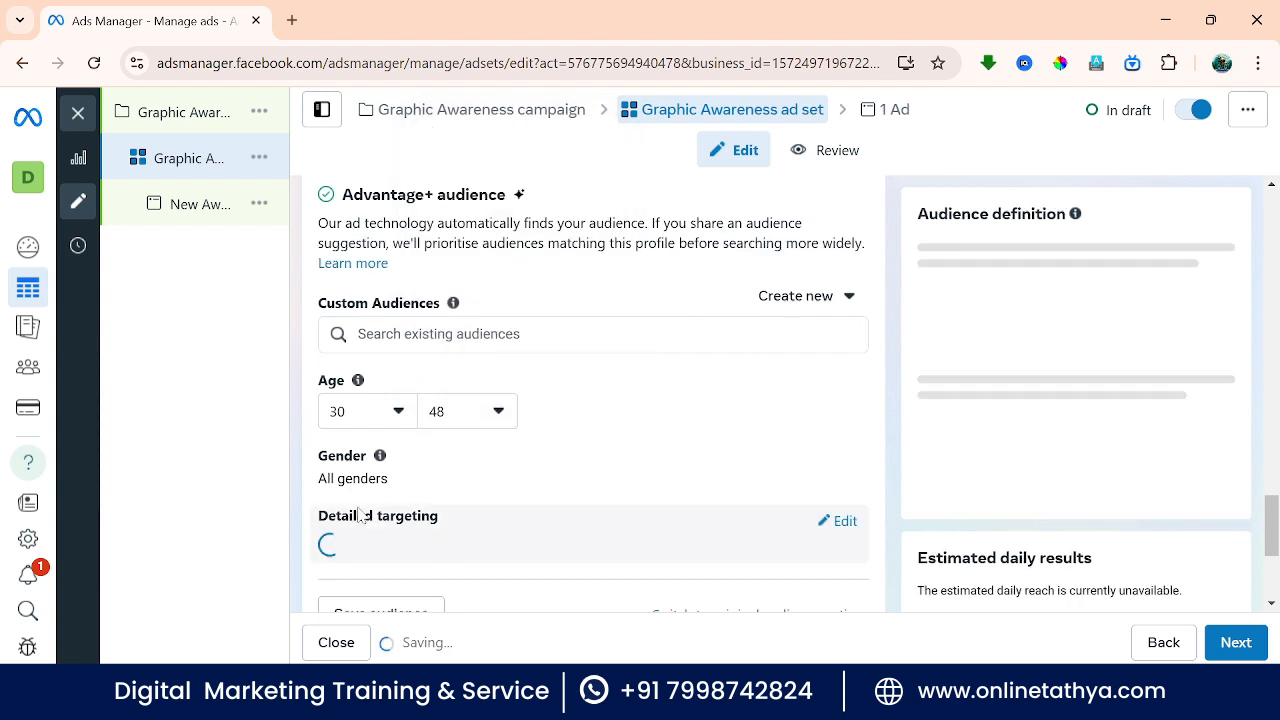
Step: Change the suggested audience's minimum age to 34
{"action": "left_click", "coordinate": [365, 415]}
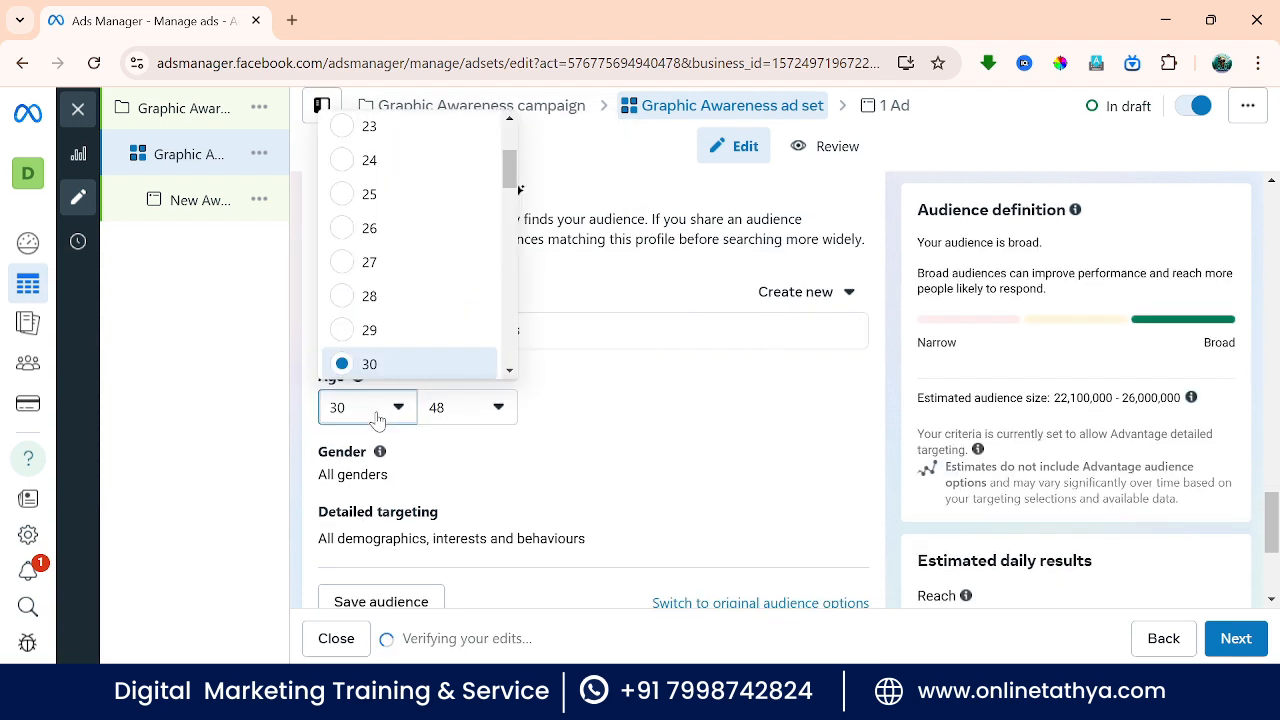
{"action": "scroll", "coordinate": [396, 310], "scroll_direction": "down", "scroll_amount": 1}
{"action": "scroll", "coordinate": [390, 292], "scroll_direction": "down", "scroll_amount": 1}
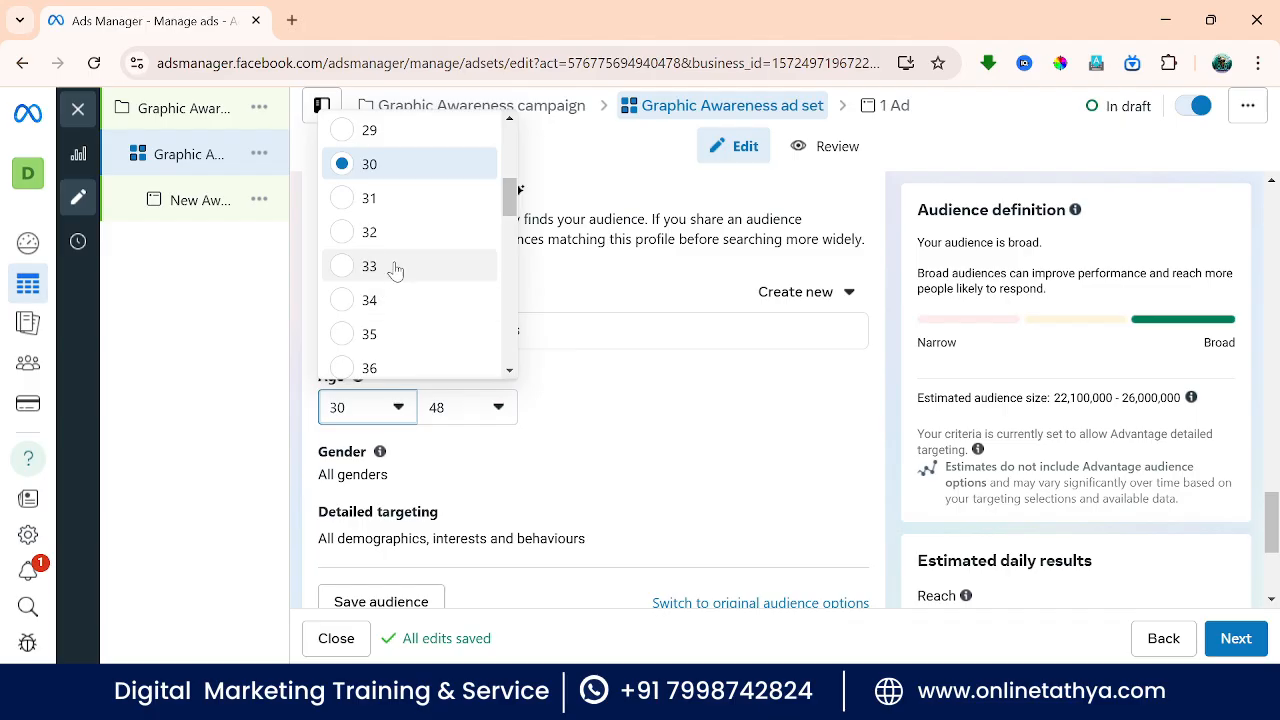
{"action": "scroll", "coordinate": [390, 268], "scroll_direction": "down", "scroll_amount": 1}
{"action": "scroll", "coordinate": [383, 261], "scroll_direction": "up", "scroll_amount": 1}
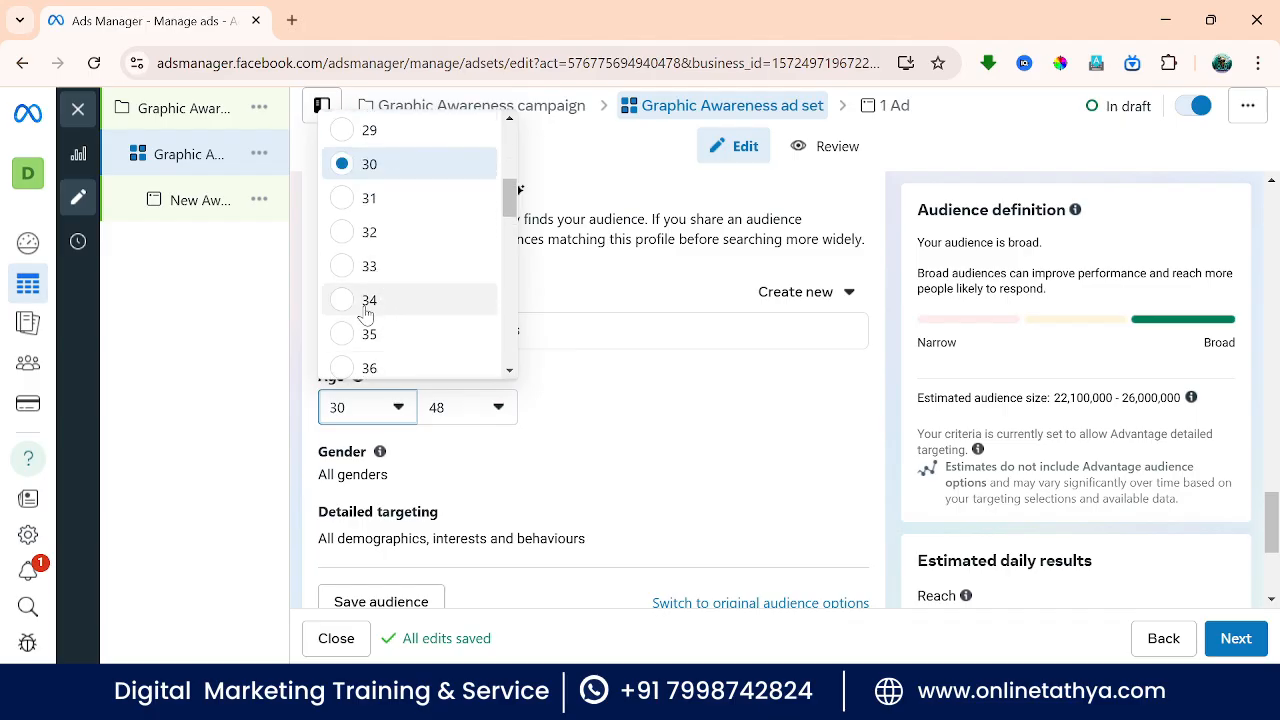
{"action": "left_click", "coordinate": [366, 300]}
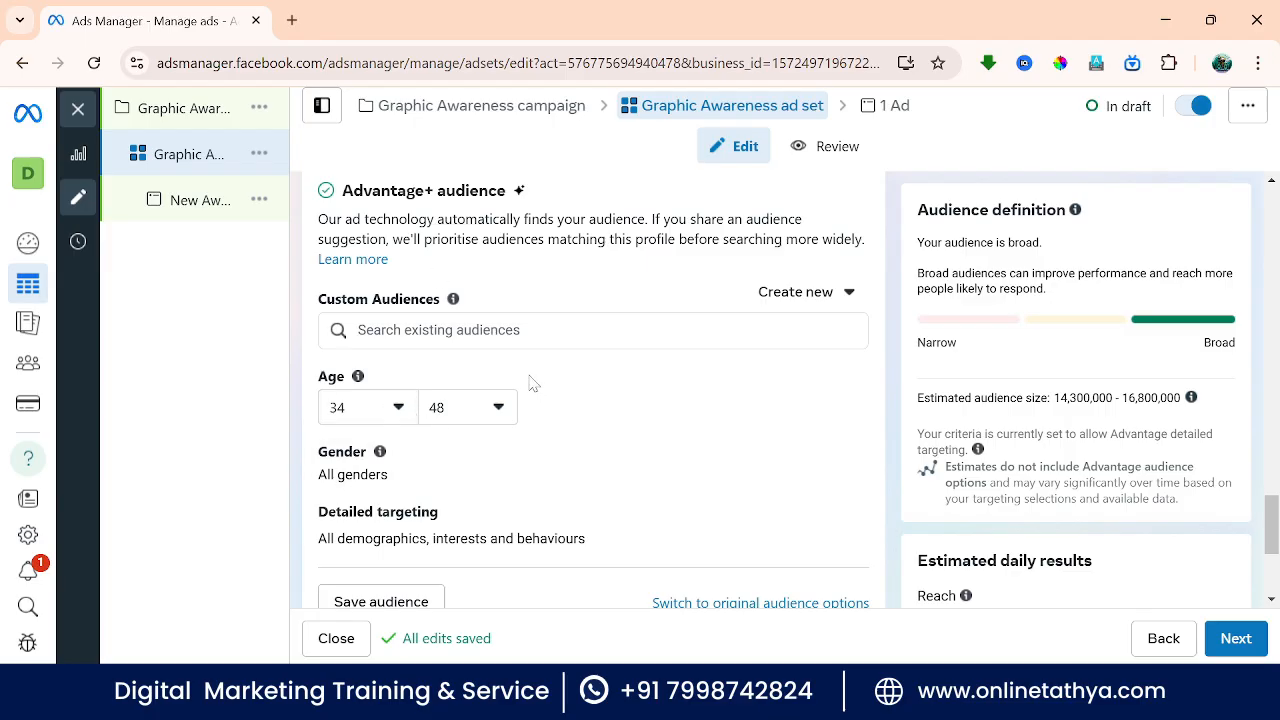
{"action": "scroll", "coordinate": [529, 380], "scroll_direction": "down", "scroll_amount": 1}
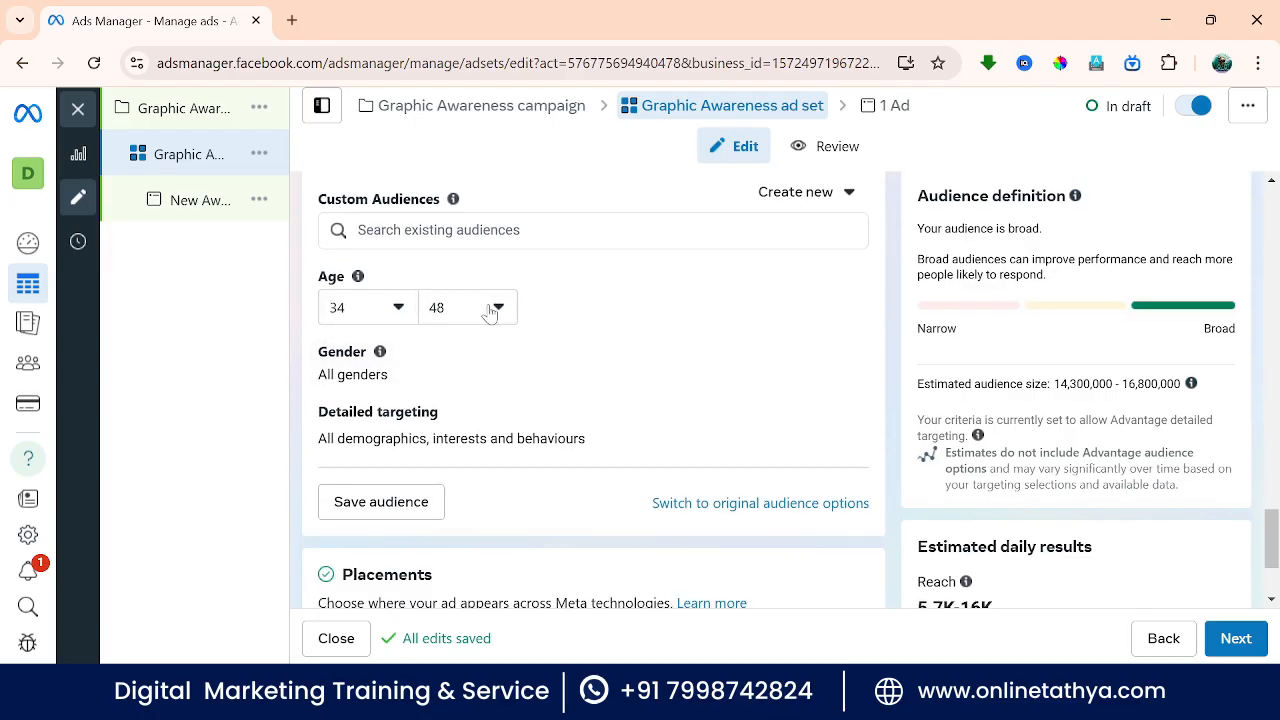
{"action": "scroll", "coordinate": [476, 341], "scroll_direction": "up", "scroll_amount": 1}
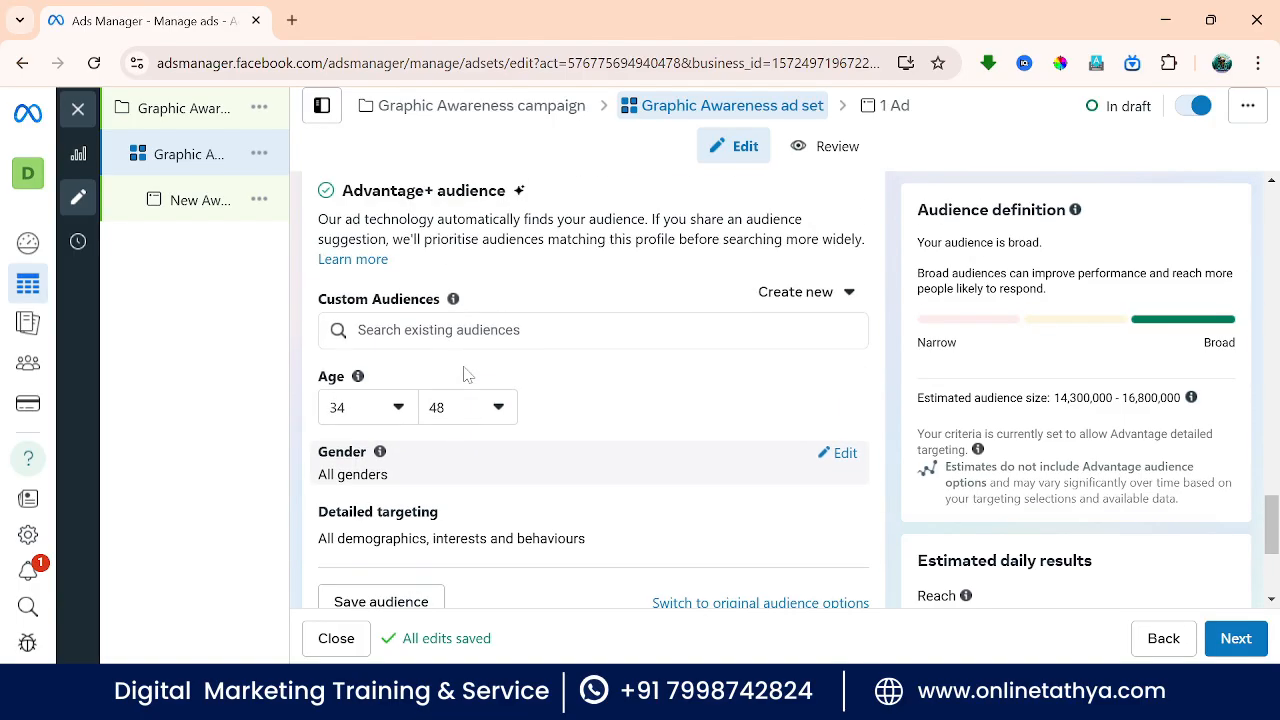
{"action": "scroll", "coordinate": [450, 374], "scroll_direction": "down", "scroll_amount": 2}
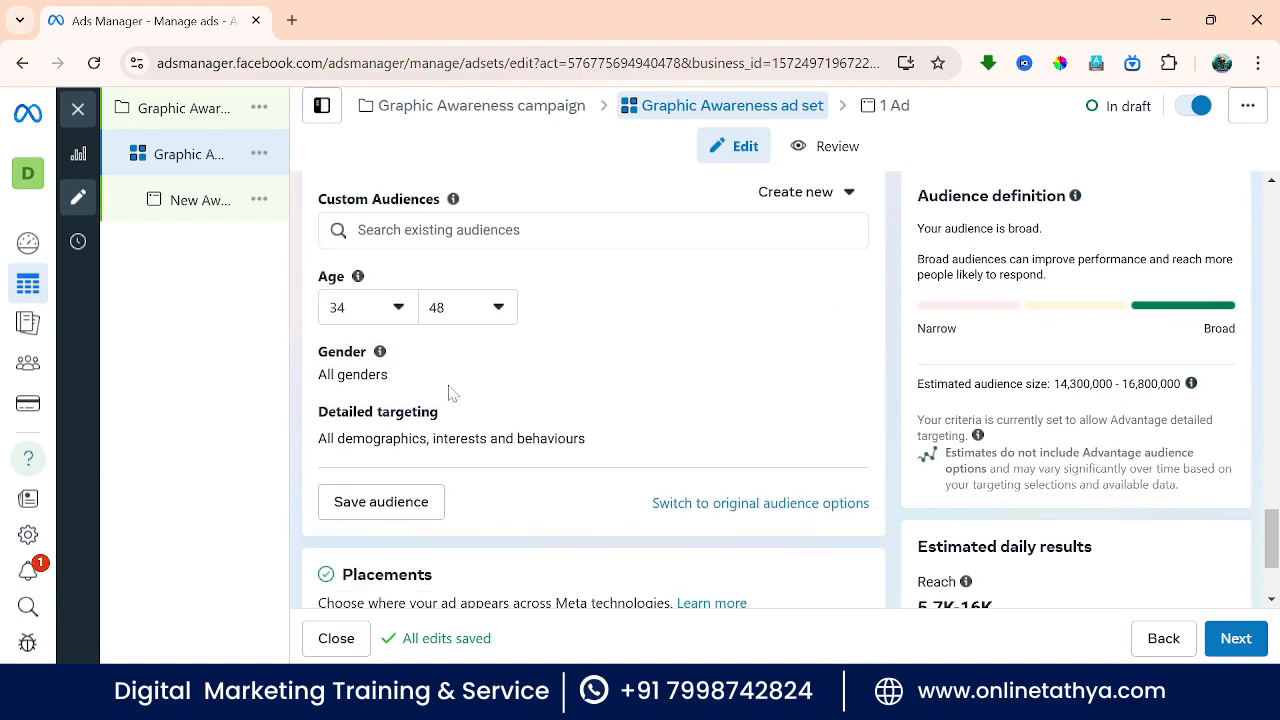
{"action": "scroll", "coordinate": [449, 391], "scroll_direction": "up", "scroll_amount": 1}
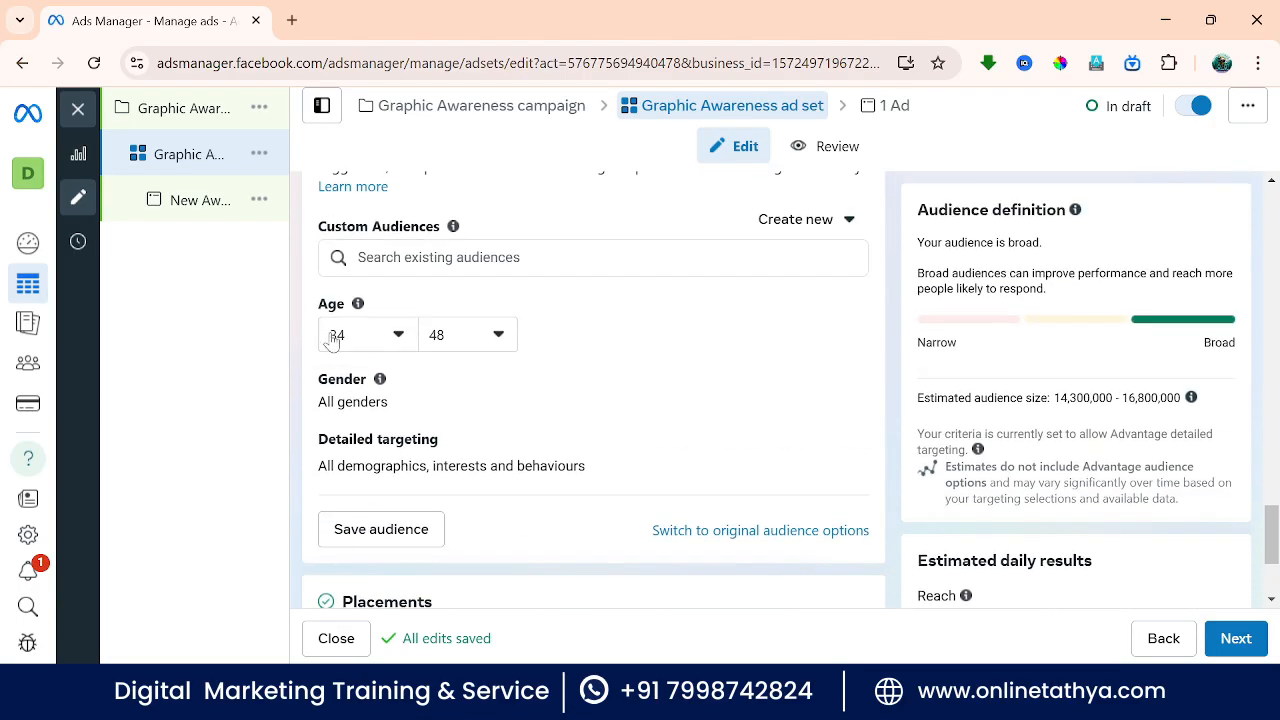
Step: Check which existing custom and lookalike audiences are available for the Advantage+ audience
{"action": "left_click", "coordinate": [452, 259]}
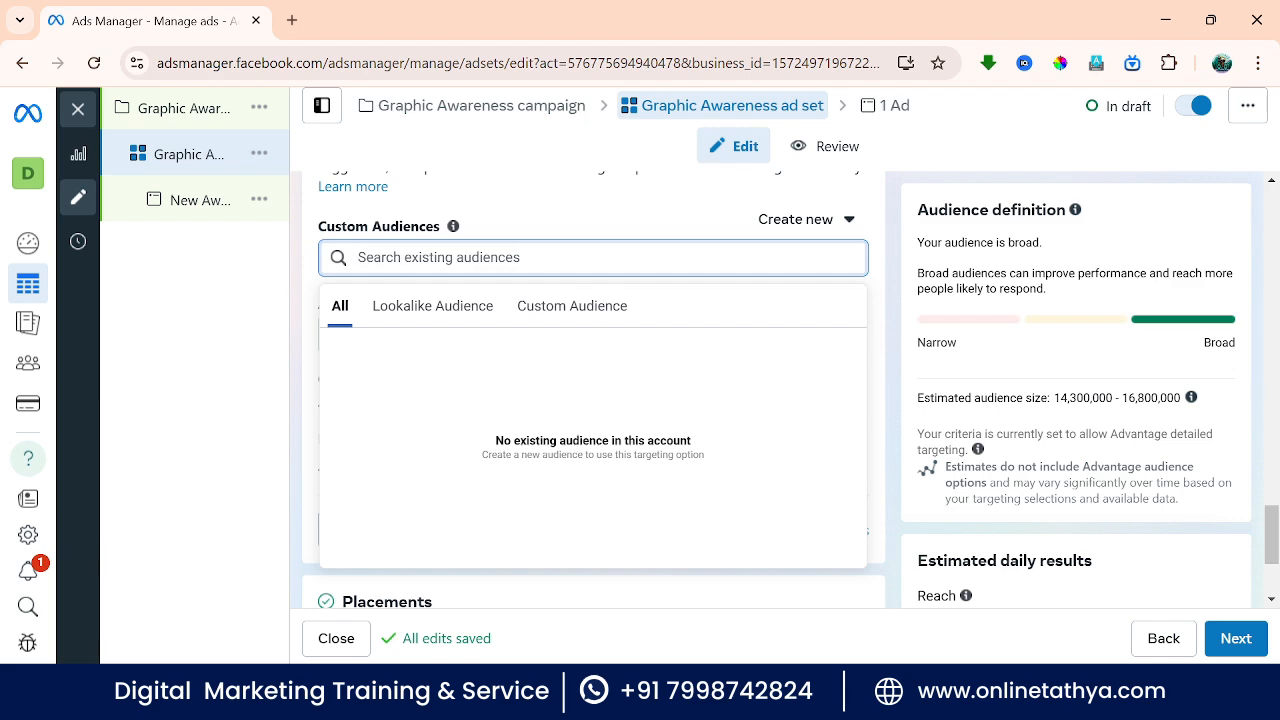
{"action": "scroll", "coordinate": [454, 272], "scroll_direction": "up", "scroll_amount": 1}
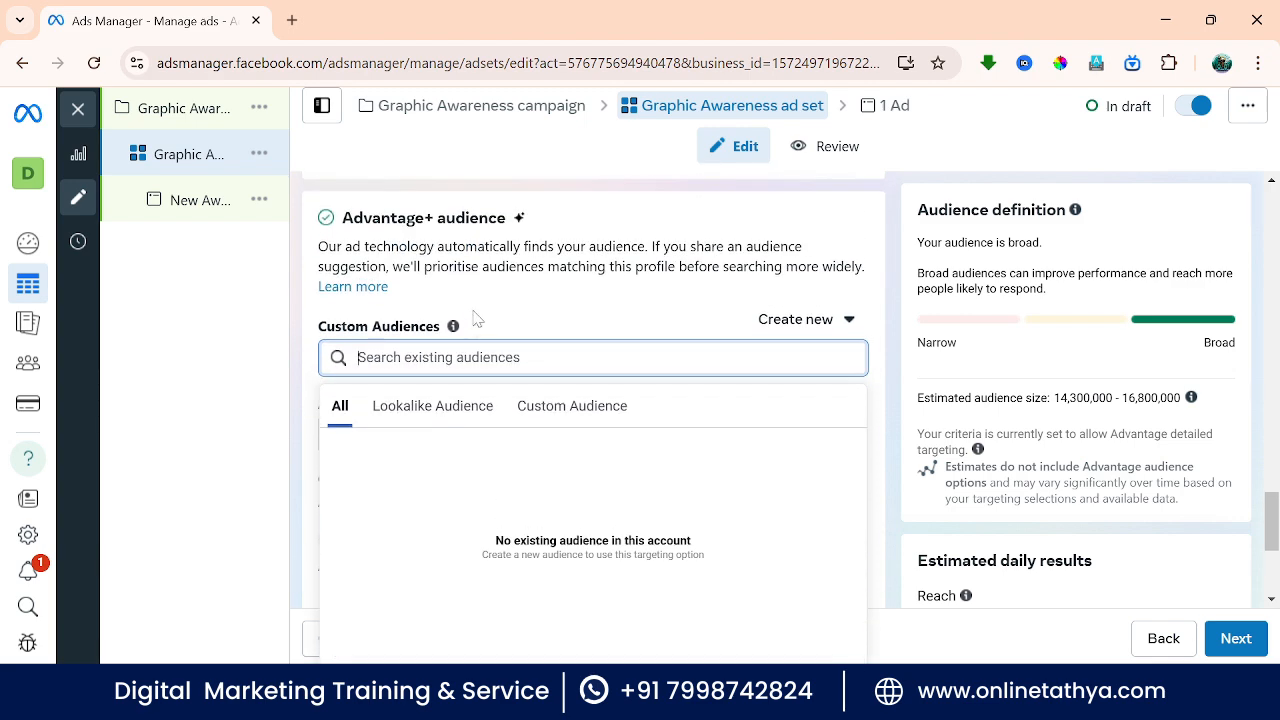
{"action": "left_click", "coordinate": [474, 312]}
{"action": "scroll", "coordinate": [475, 311], "scroll_direction": "up", "scroll_amount": 2}
Step: Set the suggested audience's gender to Women
{"action": "scroll", "coordinate": [478, 318], "scroll_direction": "down", "scroll_amount": 4}
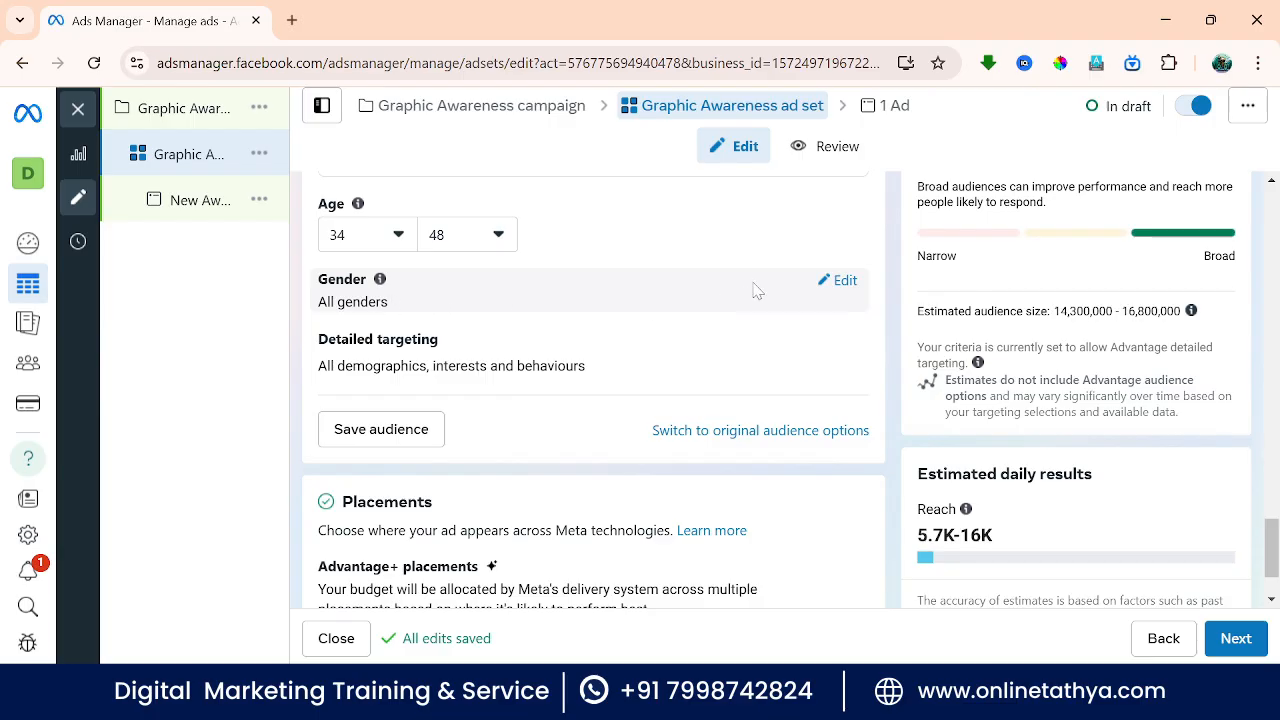
{"action": "left_click", "coordinate": [845, 281]}
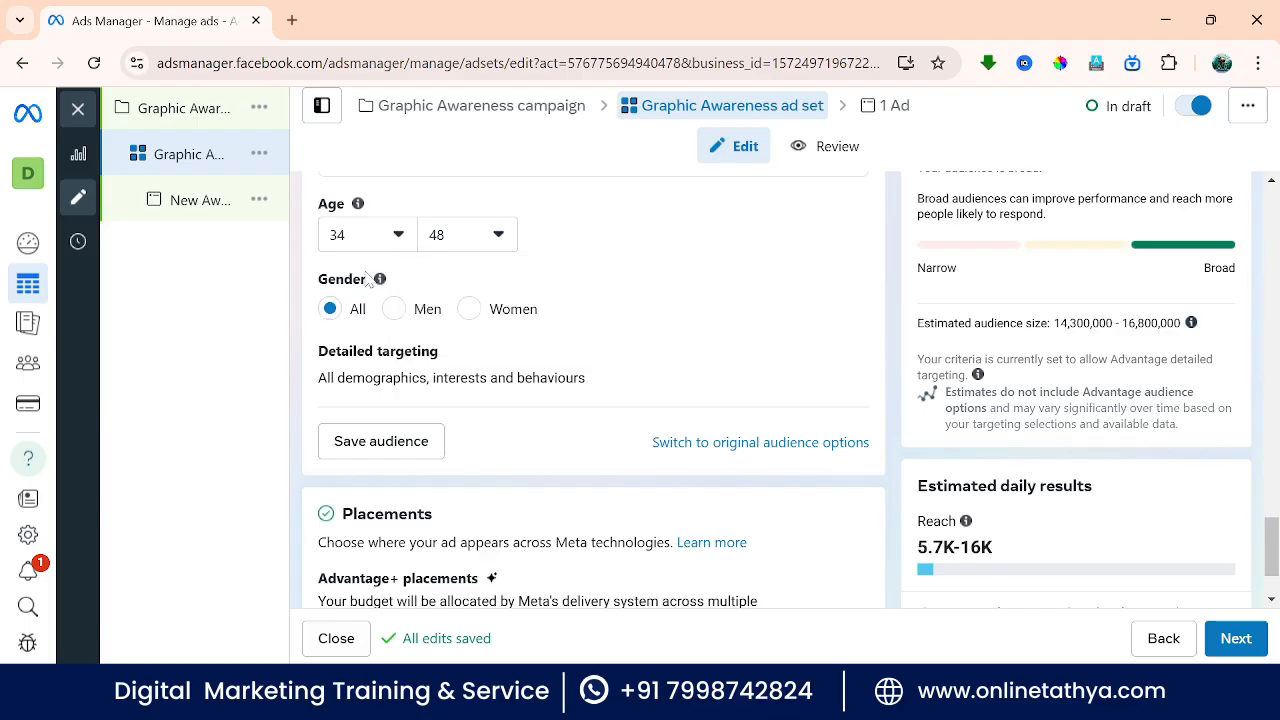
{"action": "left_click", "coordinate": [472, 311]}
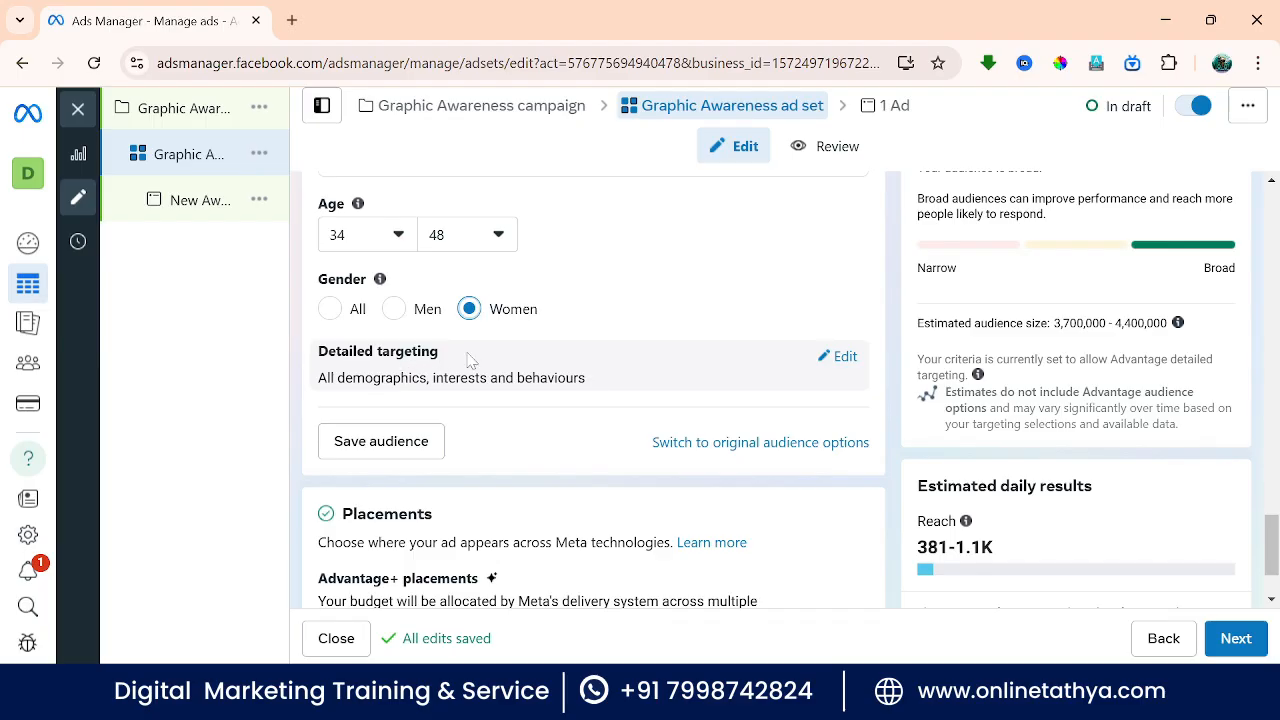
Step: Add the interest Business (business and finance) to the suggested audience's detailed targeting
{"action": "left_click", "coordinate": [845, 358]}
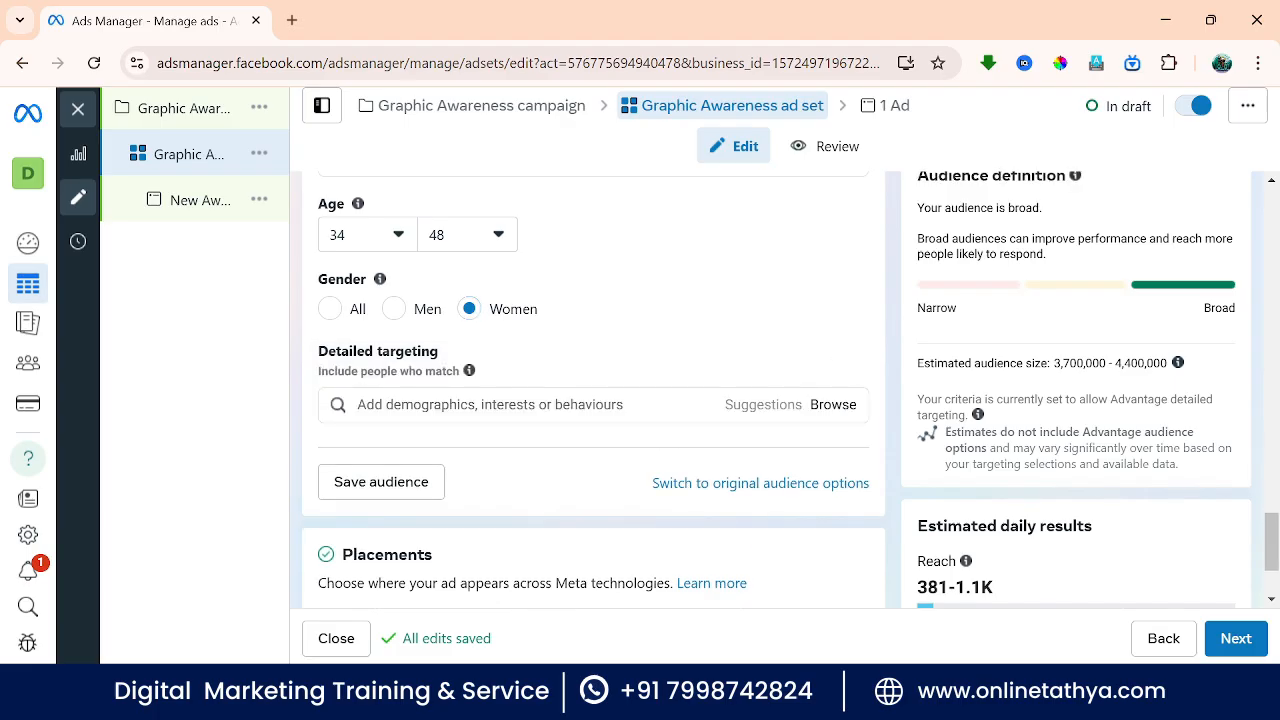
{"action": "left_click", "coordinate": [490, 405]}
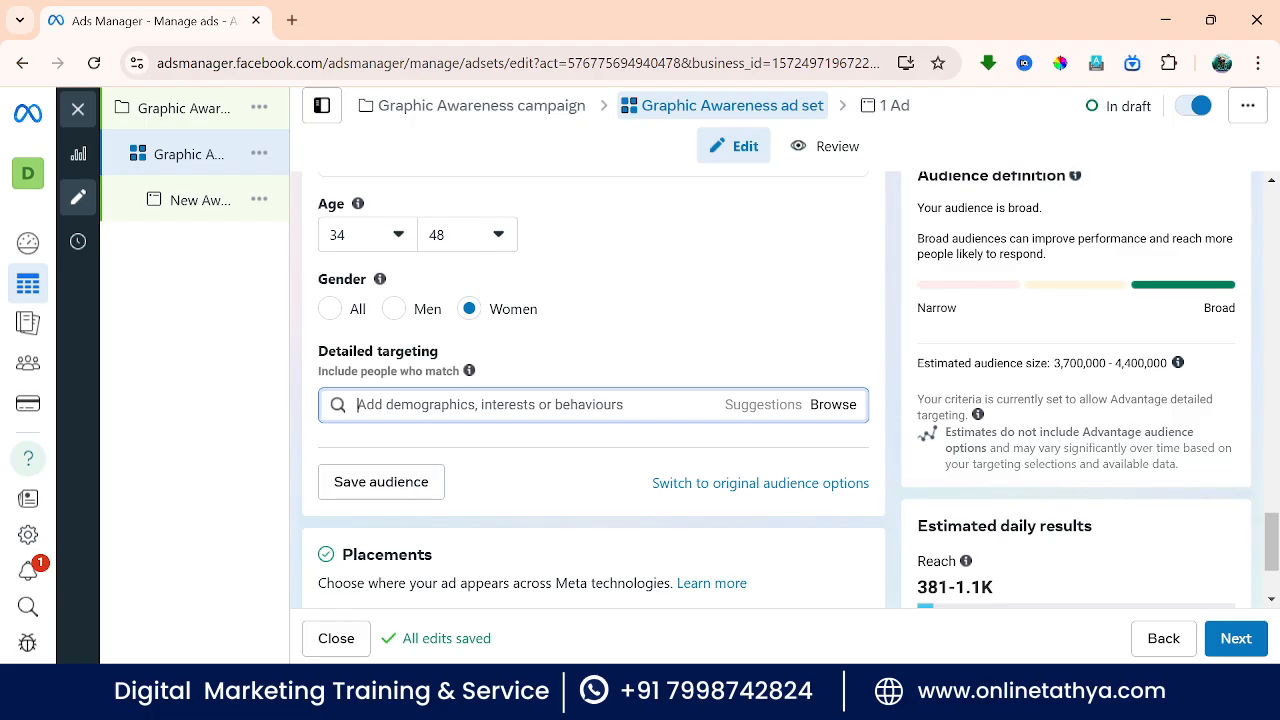
{"action": "type", "text": "busines"}
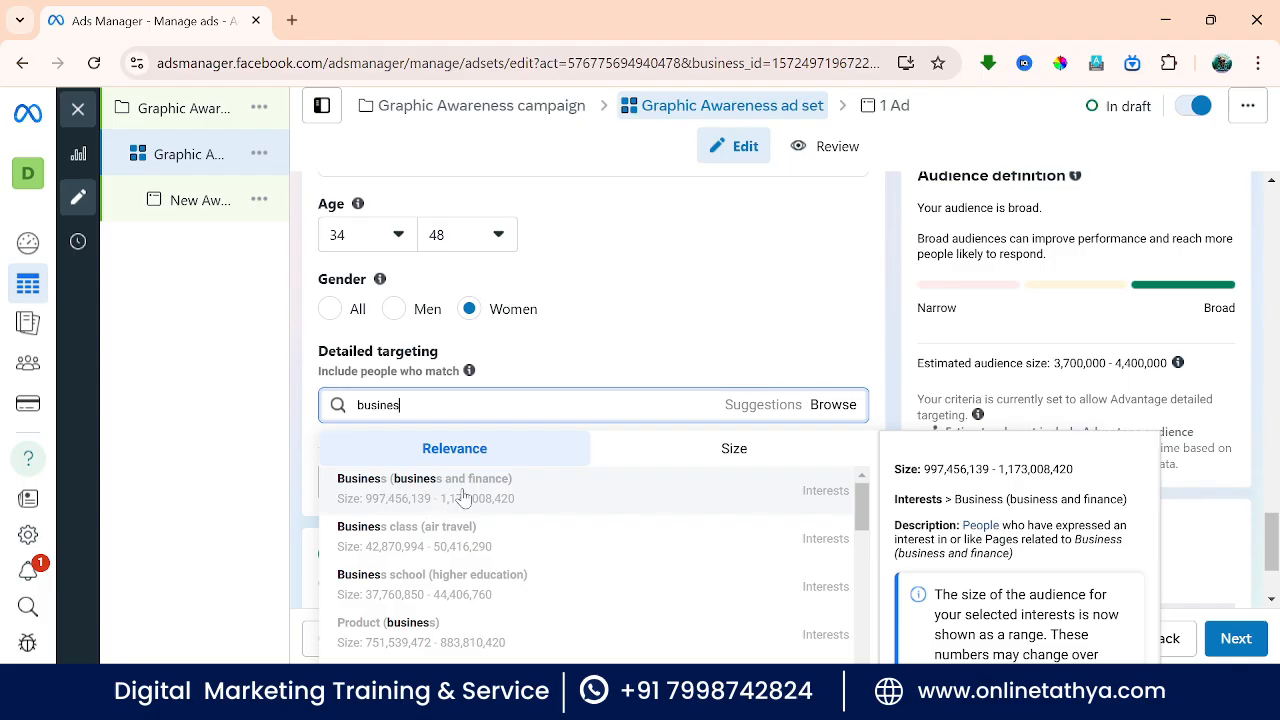
{"action": "left_click", "coordinate": [397, 503]}
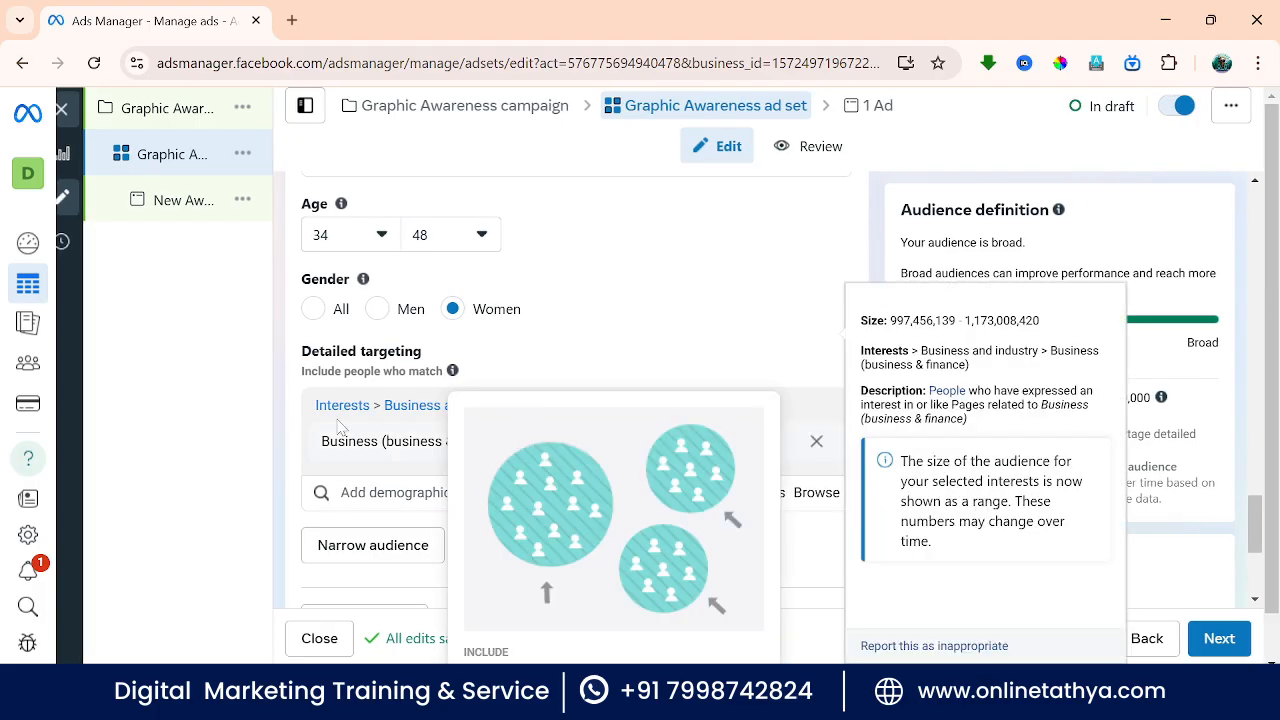
Step: Add the suggested interests Entrepreneurship and Small business (business and finance) to the detailed targeting
{"action": "scroll", "coordinate": [422, 399], "scroll_direction": "down", "scroll_amount": 2}
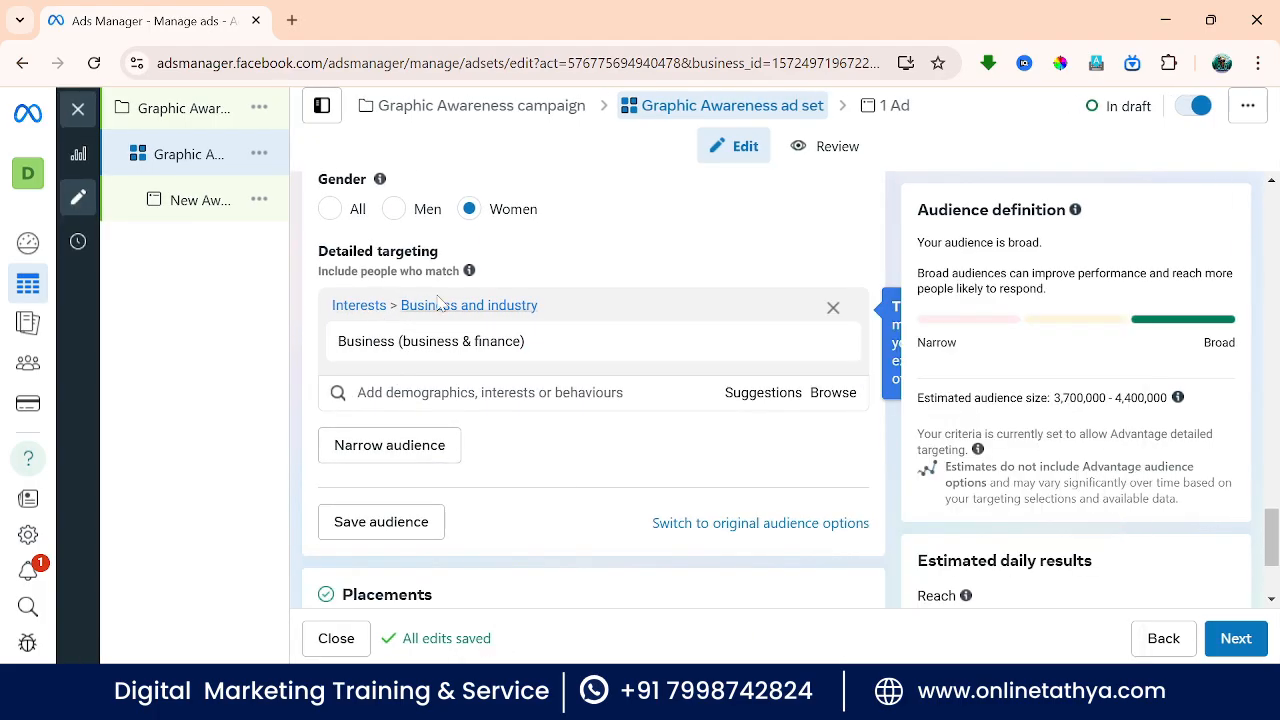
{"action": "left_click", "coordinate": [781, 396]}
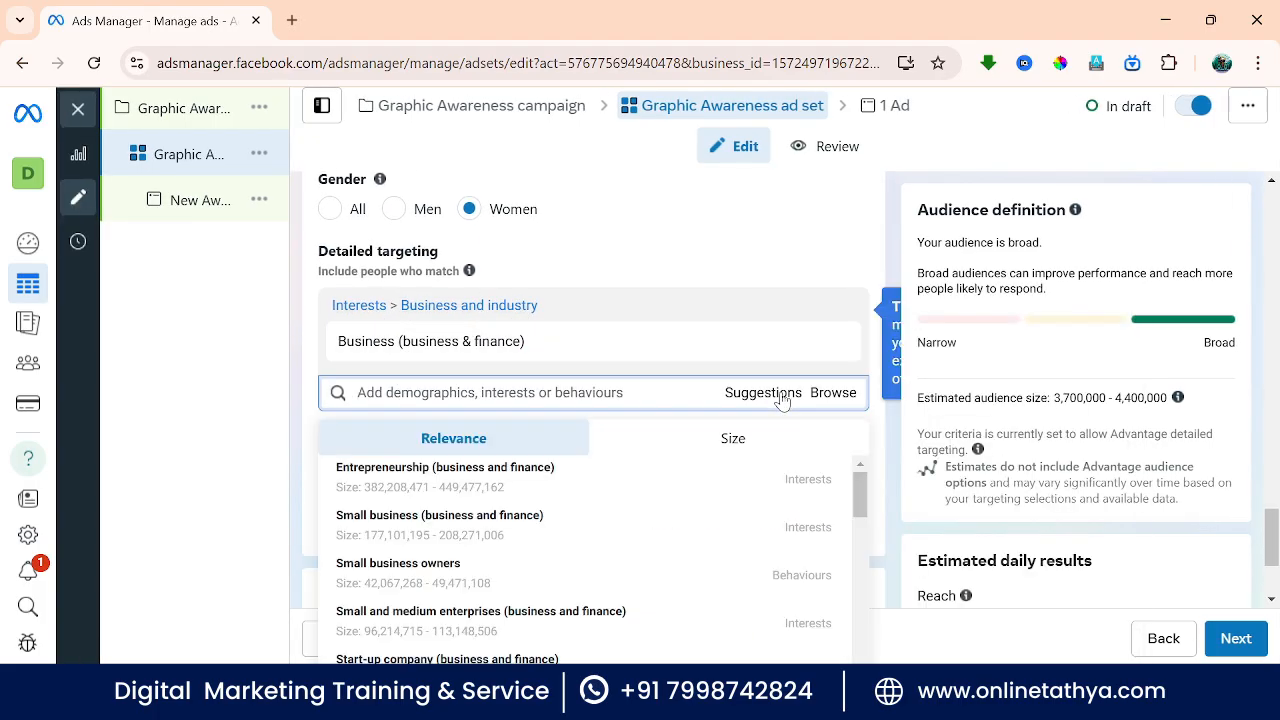
{"action": "mouse_move", "coordinate": [459, 490]}
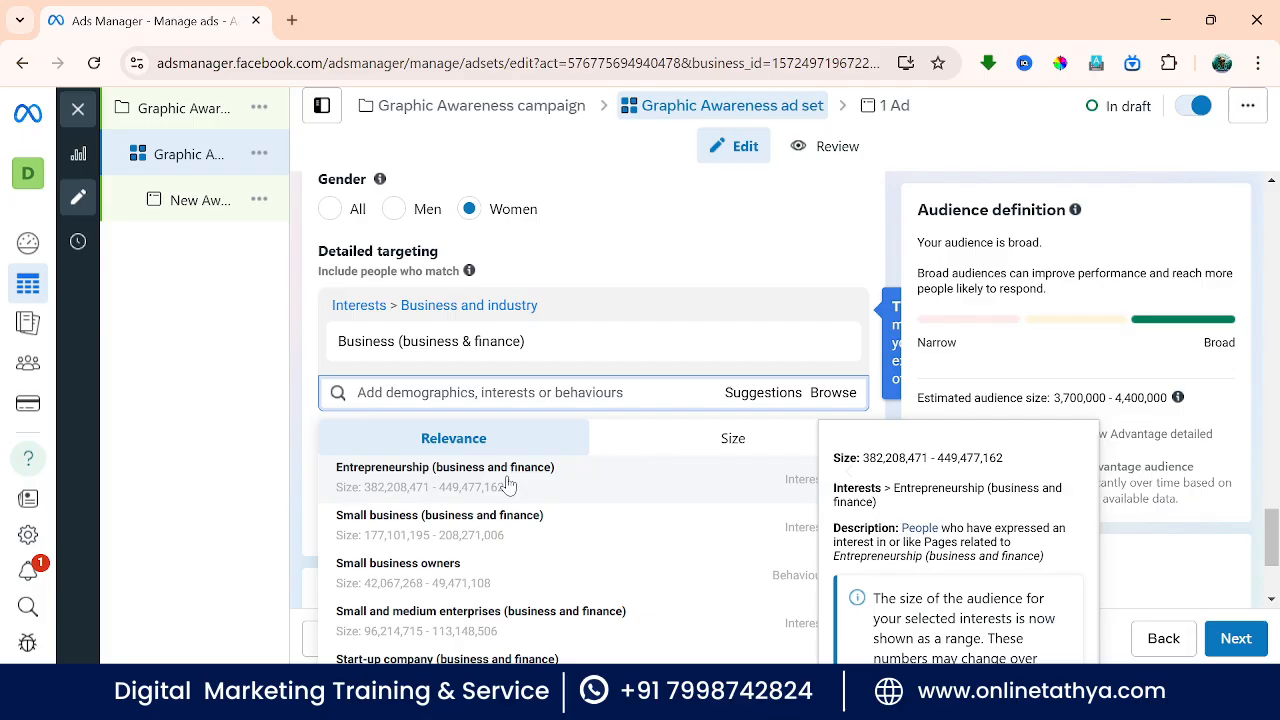
{"action": "left_click", "coordinate": [509, 485]}
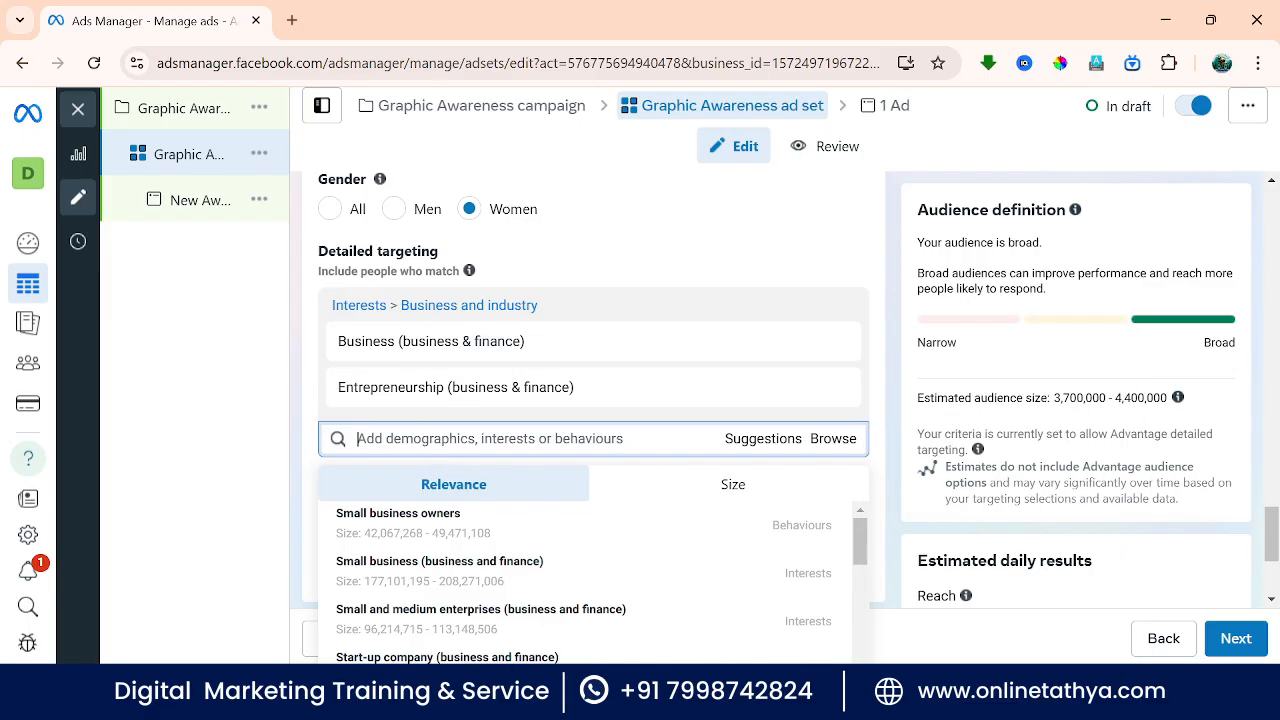
{"action": "mouse_move", "coordinate": [490, 390]}
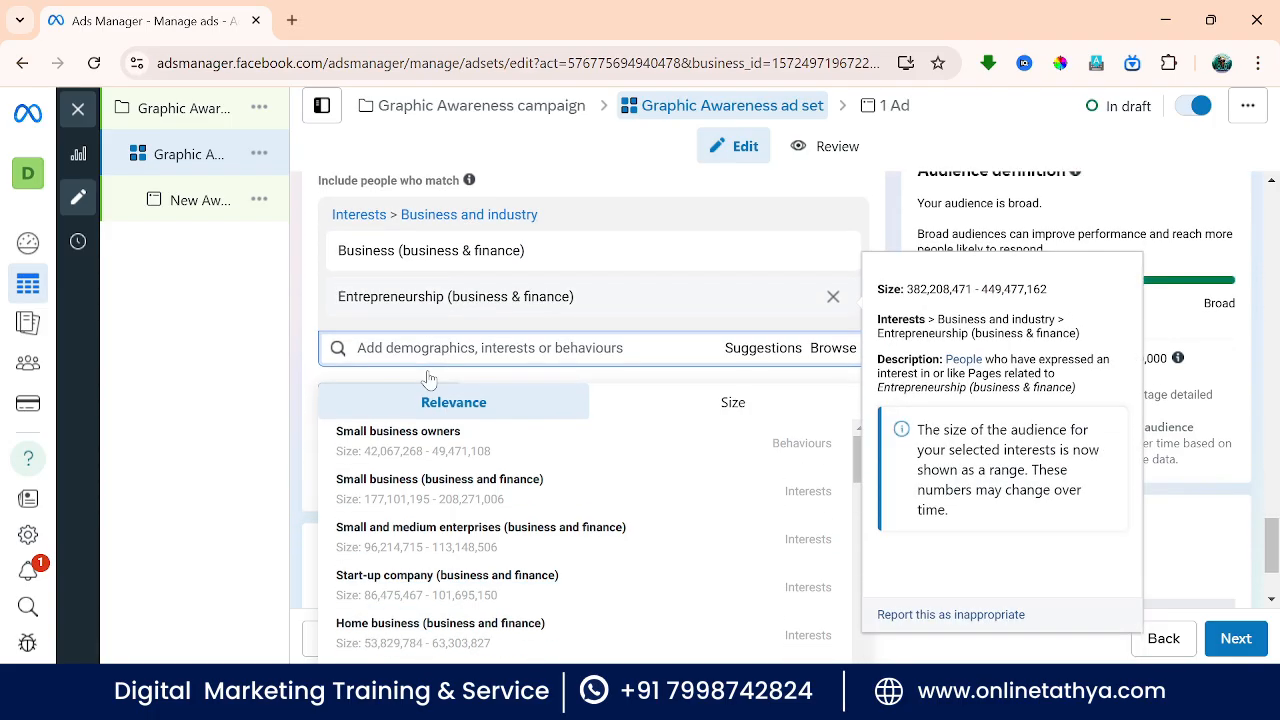
{"action": "scroll", "coordinate": [432, 377], "scroll_direction": "down", "scroll_amount": 1}
{"action": "mouse_move", "coordinate": [609, 479]}
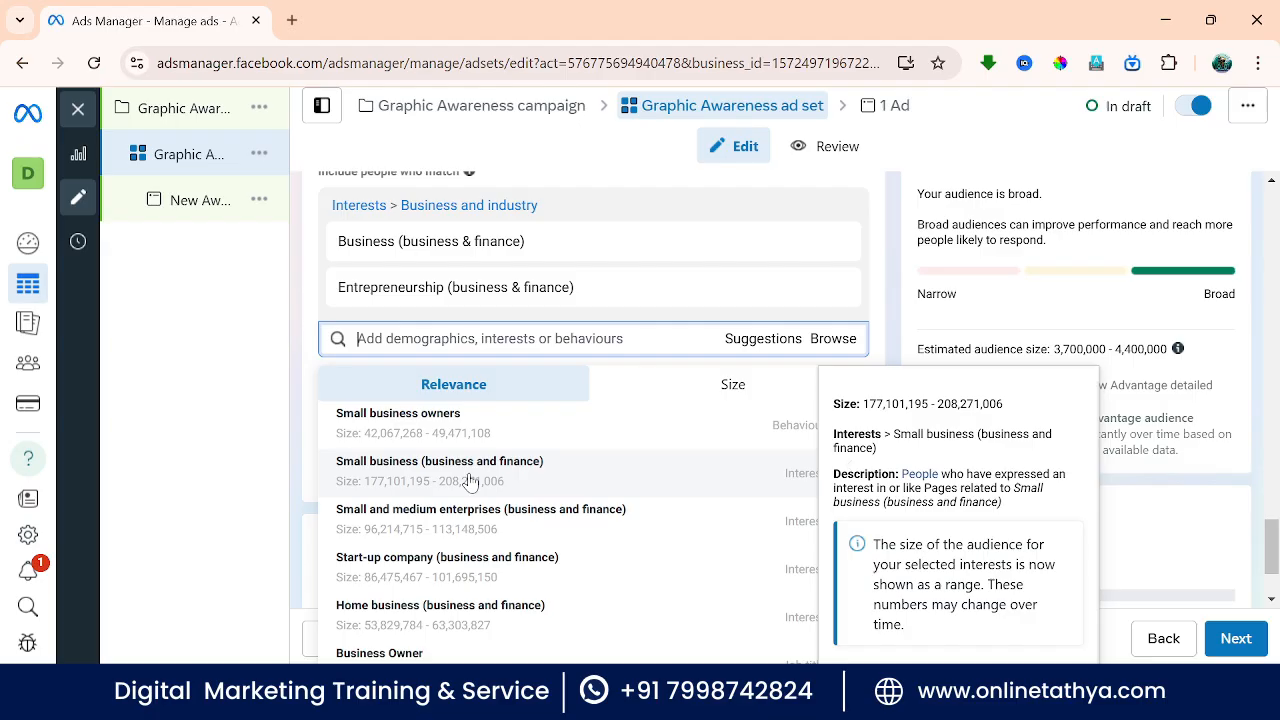
{"action": "left_click", "coordinate": [470, 482]}
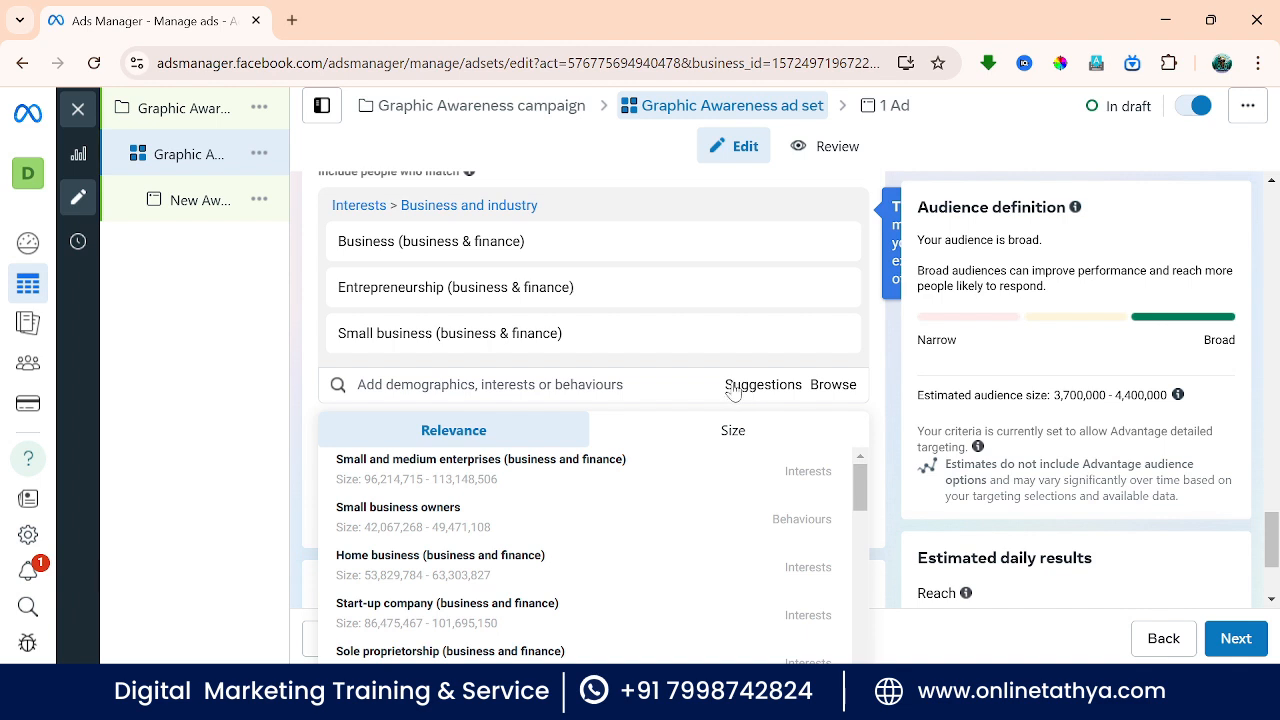
Step: Look at the detailed targeting categories for demographics, interests and behaviours, and the further suggestions
{"action": "left_click", "coordinate": [838, 388]}
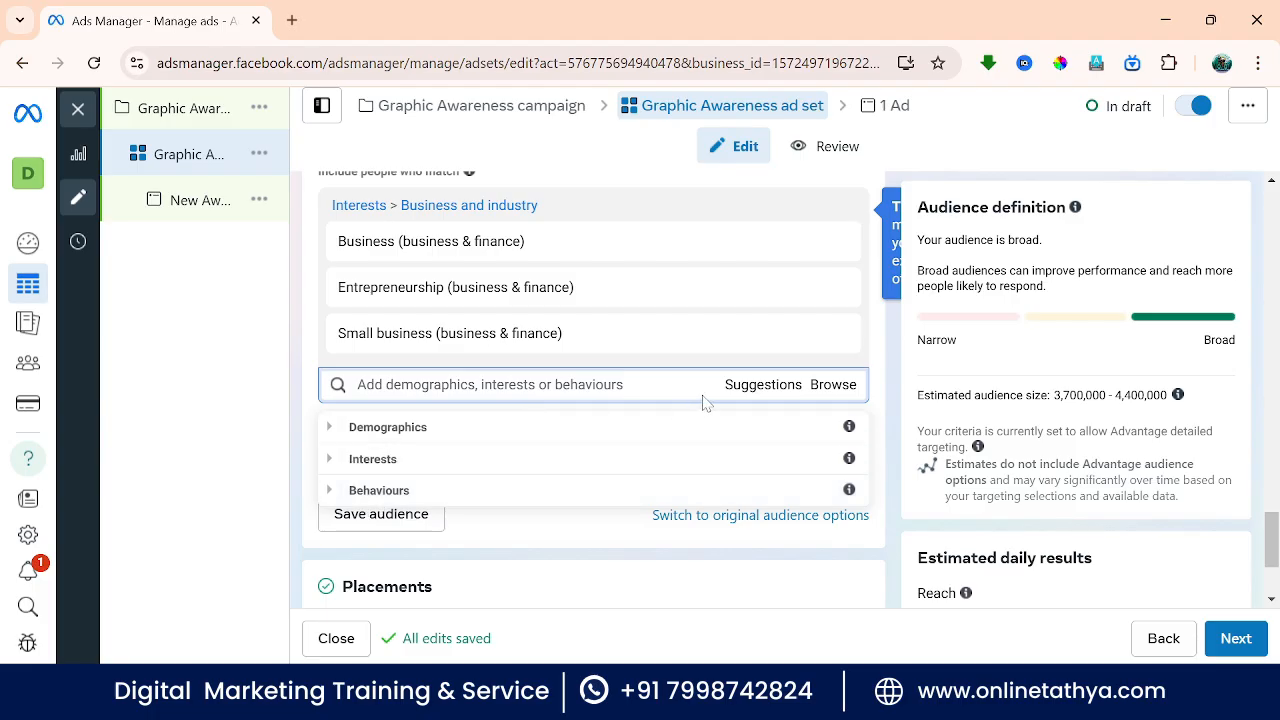
{"action": "left_click", "coordinate": [740, 388]}
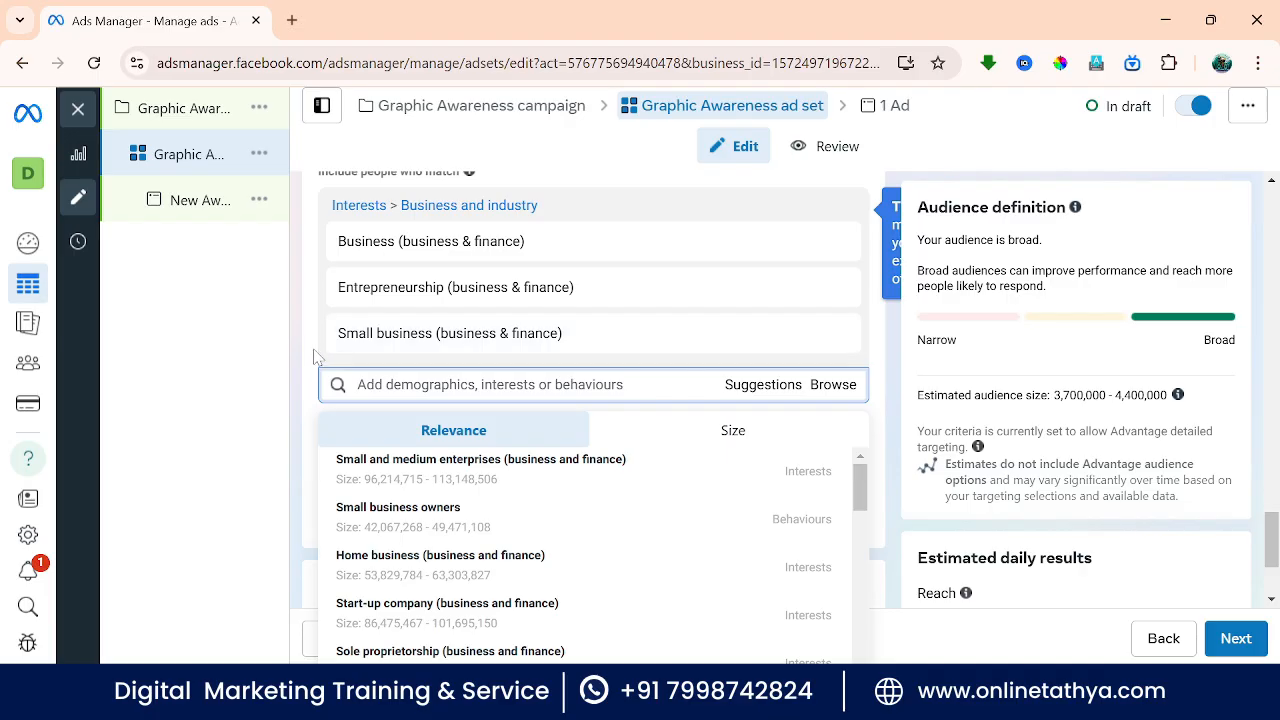
{"action": "left_click", "coordinate": [314, 351]}
{"action": "scroll", "coordinate": [575, 324], "scroll_direction": "down", "scroll_amount": 1}
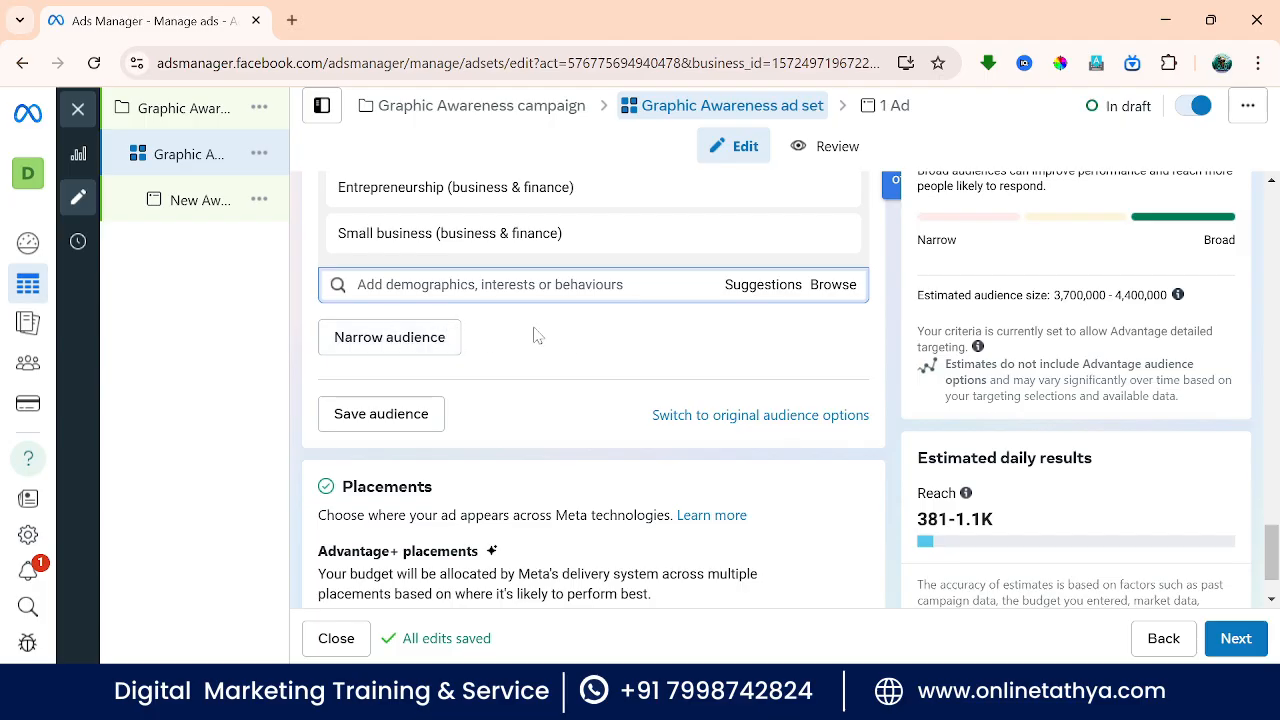
{"action": "scroll", "coordinate": [555, 362], "scroll_direction": "down", "scroll_amount": 1}
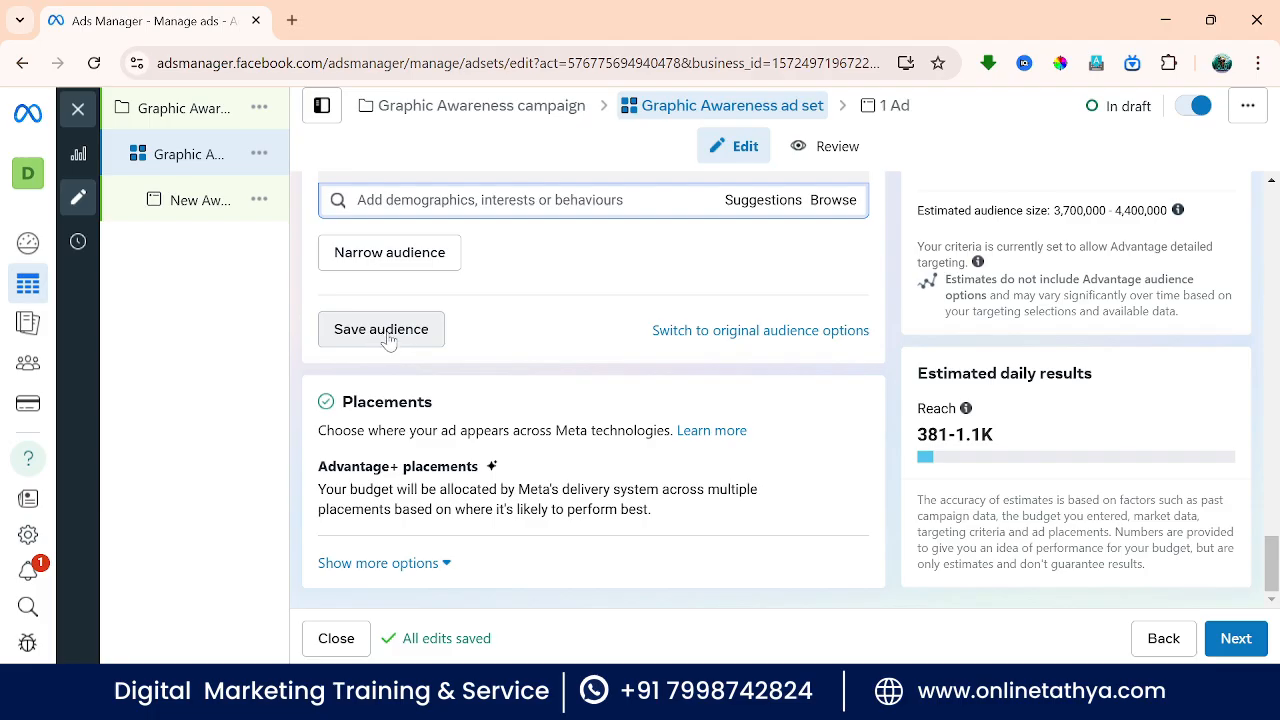
{"action": "scroll", "coordinate": [471, 345], "scroll_direction": "up", "scroll_amount": 1}
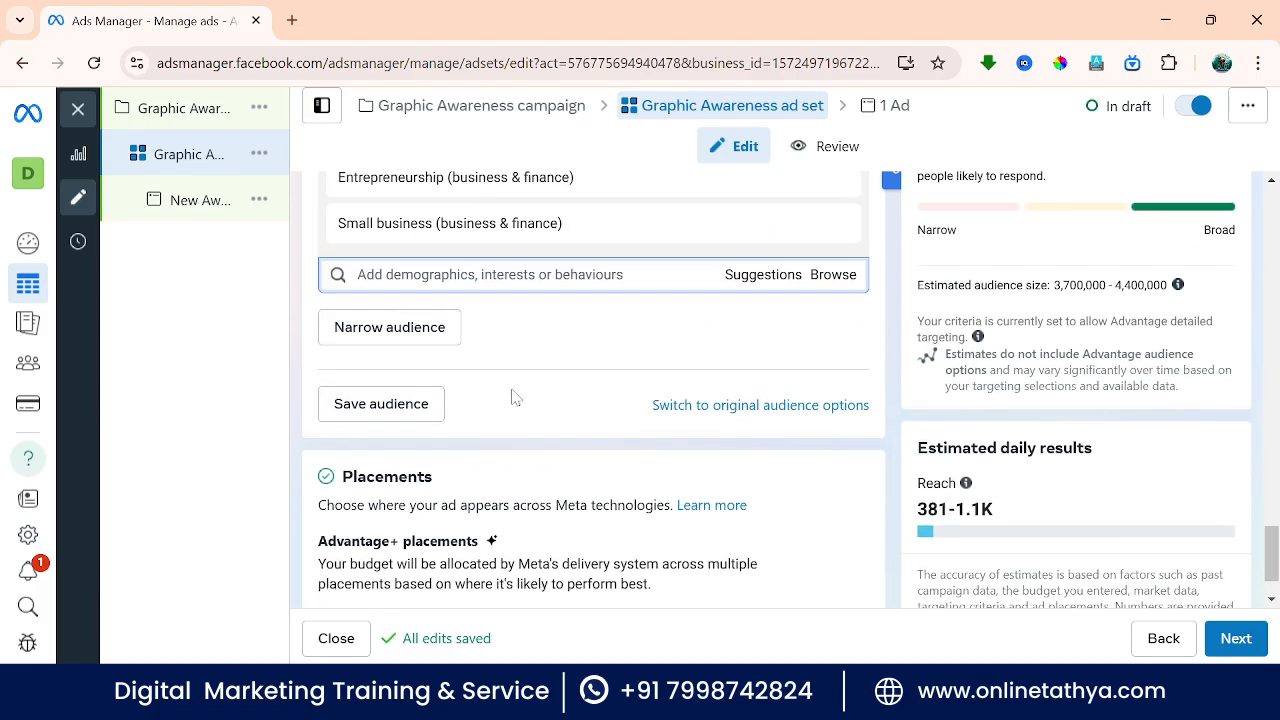
{"action": "scroll", "coordinate": [511, 397], "scroll_direction": "down", "scroll_amount": 1}
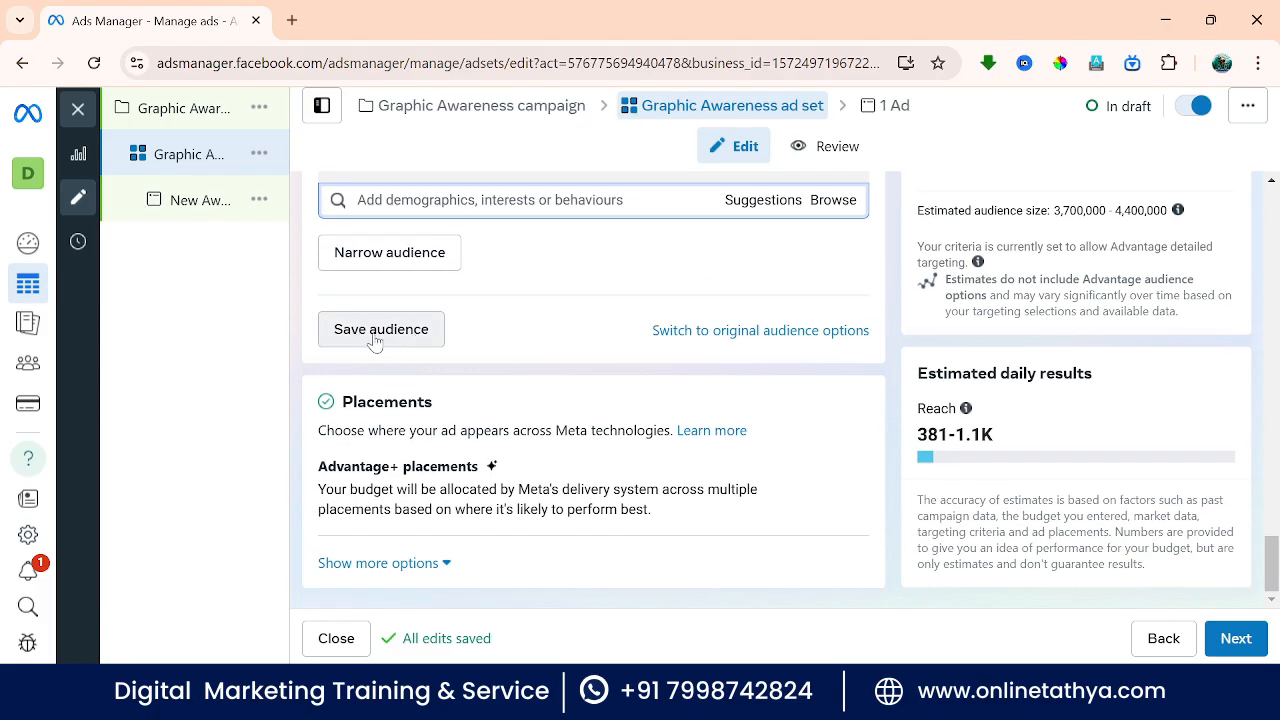
{"action": "left_click", "coordinate": [378, 338]}
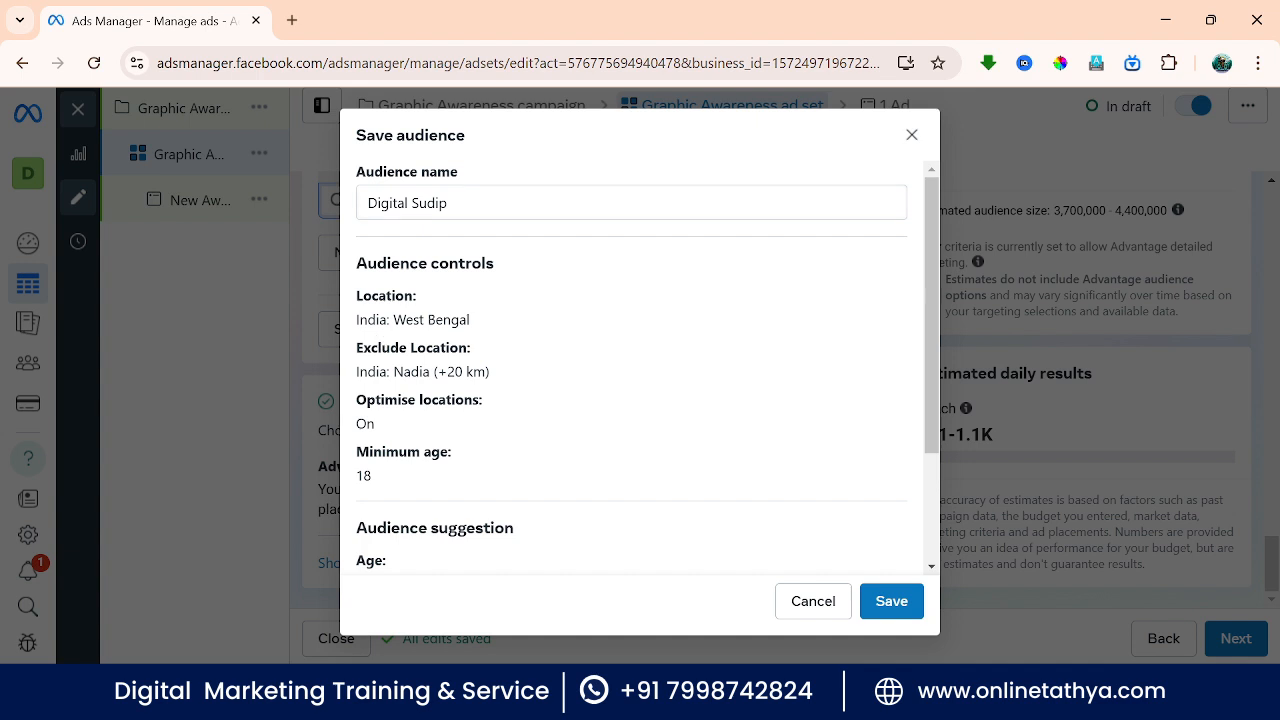
{"action": "triple_click", "coordinate": [386, 203]}
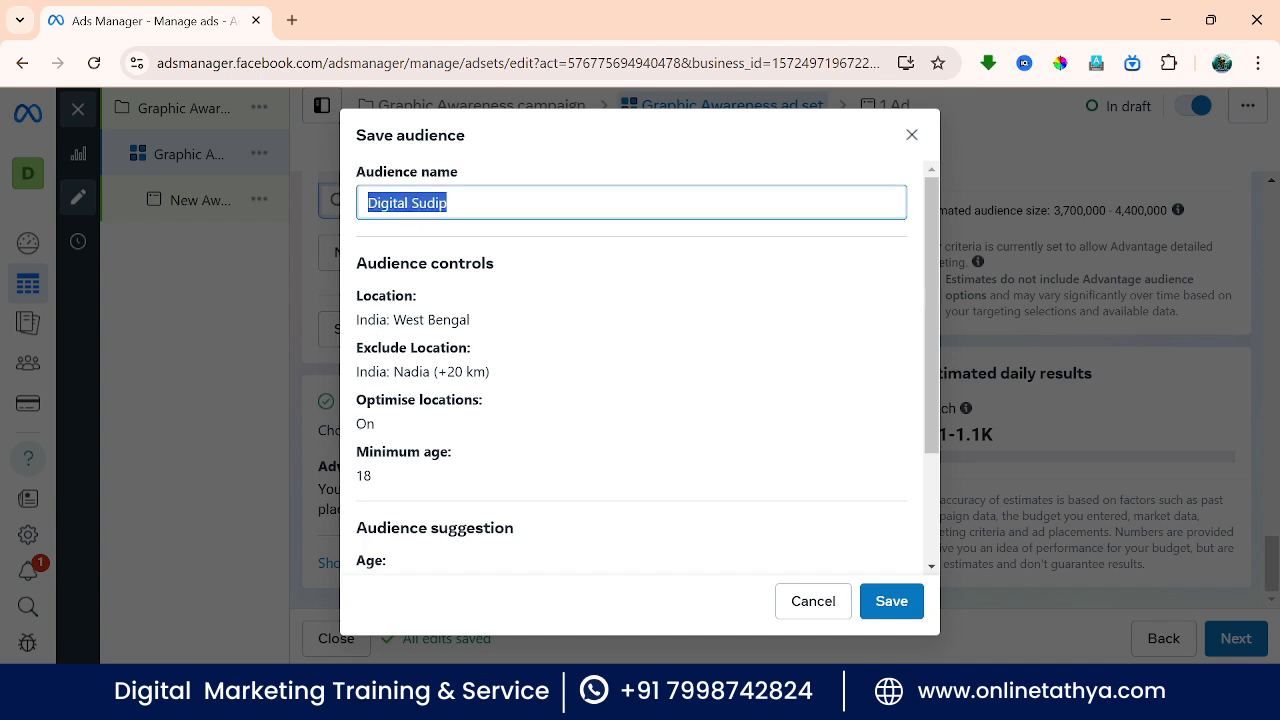
{"action": "left_click", "coordinate": [447, 203]}
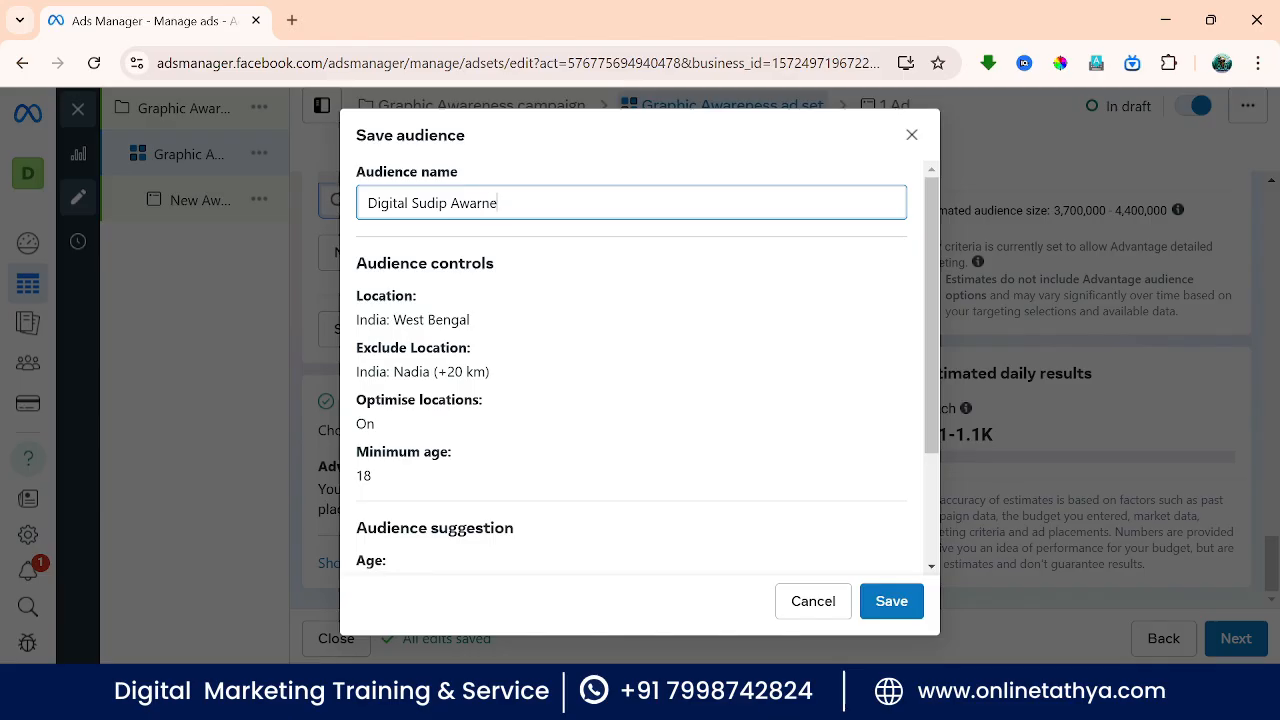
{"action": "type", "text": "Awarness"}
{"action": "left_click", "coordinate": [828, 602]}
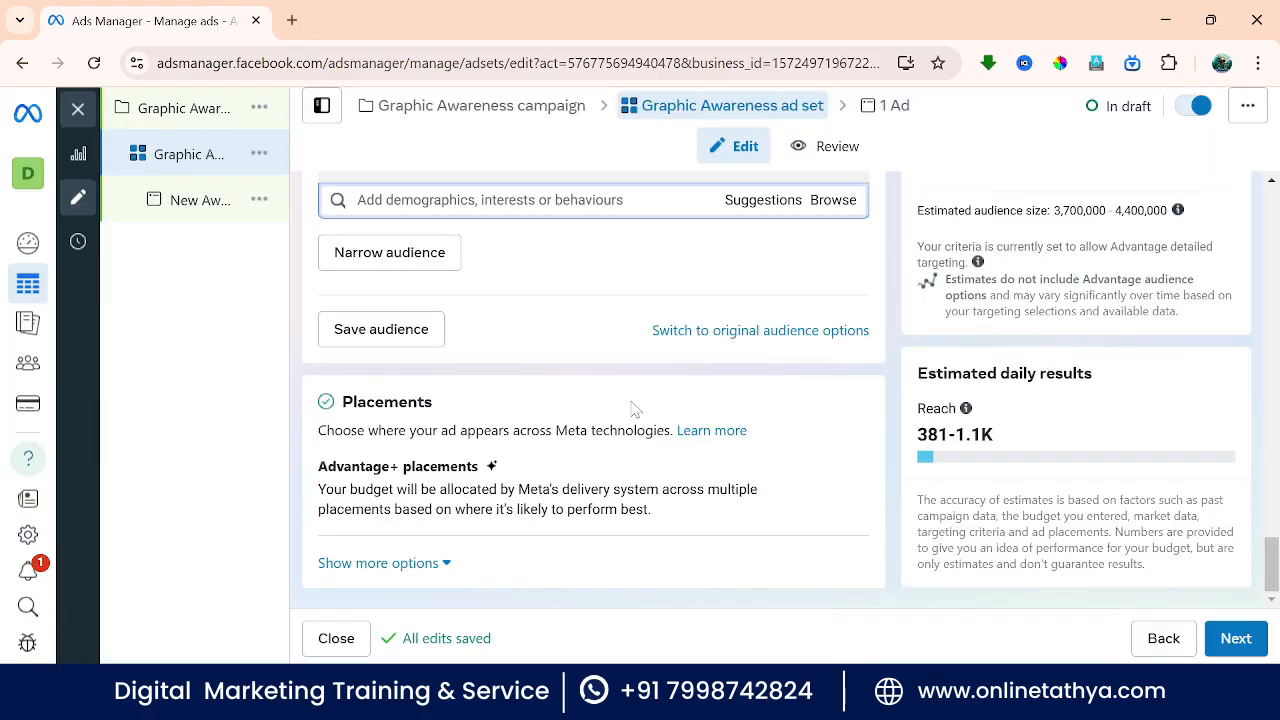
Step: Save the audience, adding "Awareness Targeting" to the end of its proposed name and reviewing its targeting summary
{"action": "left_click", "coordinate": [388, 340]}
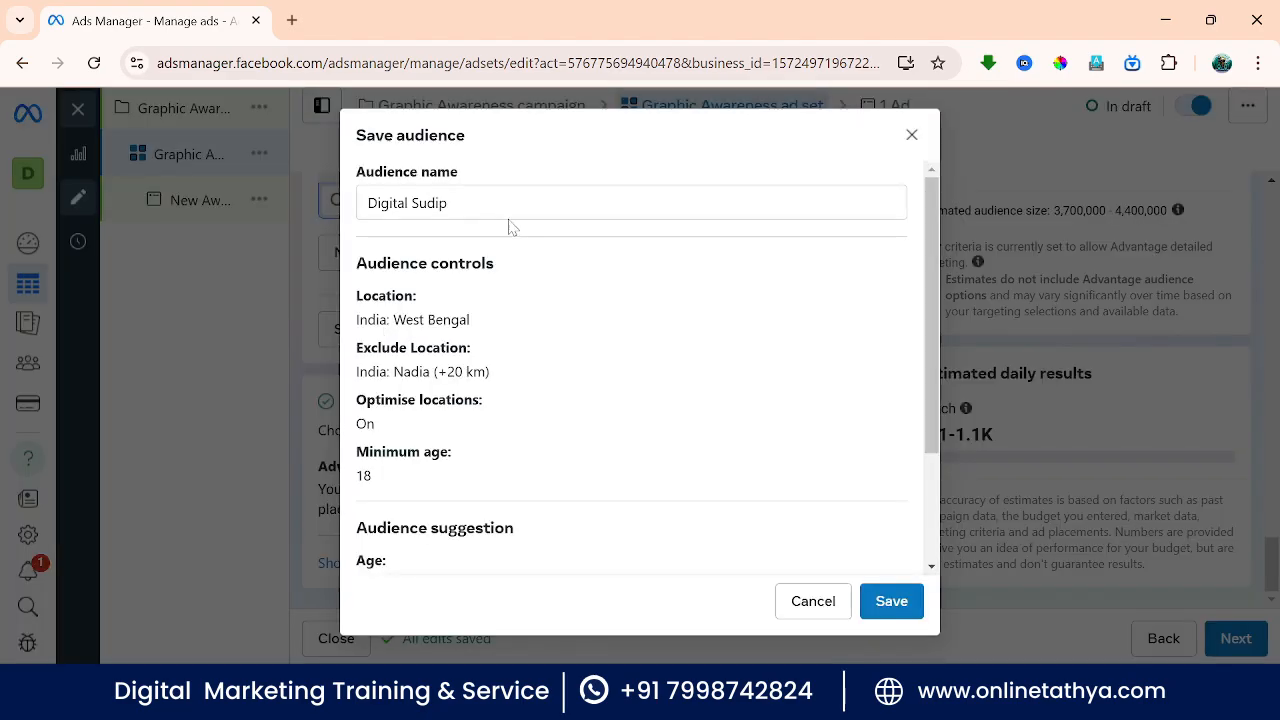
{"action": "left_click", "coordinate": [447, 203]}
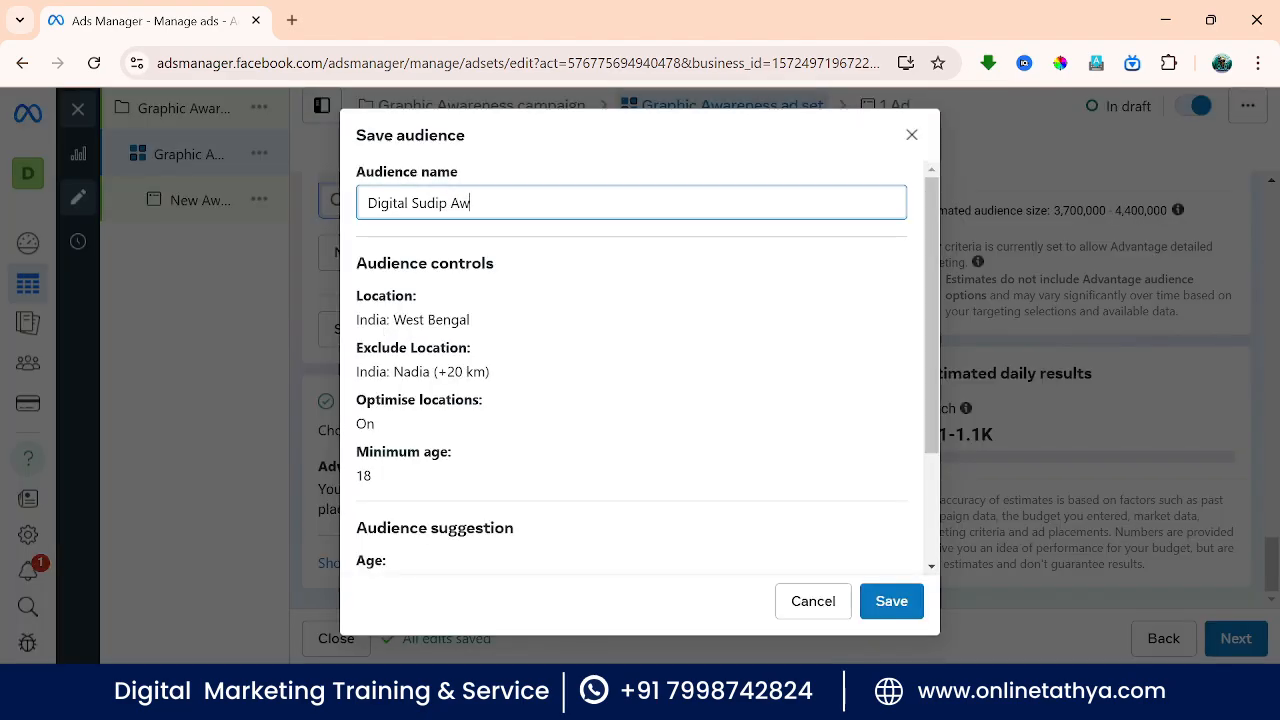
{"action": "type", "text": "Awarne"}
{"action": "type", "text": "ess Targeting"}
{"action": "scroll", "coordinate": [432, 288], "scroll_direction": "down", "scroll_amount": 2}
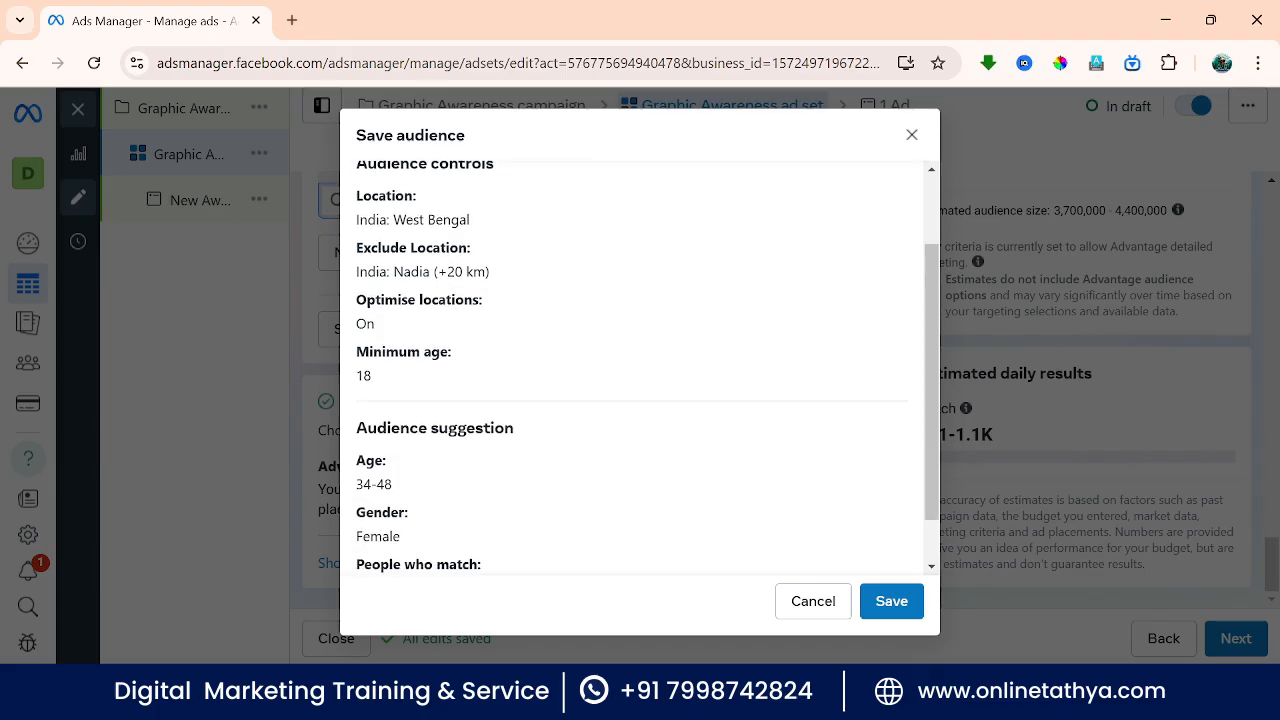
{"action": "scroll", "coordinate": [447, 326], "scroll_direction": "down", "scroll_amount": 1}
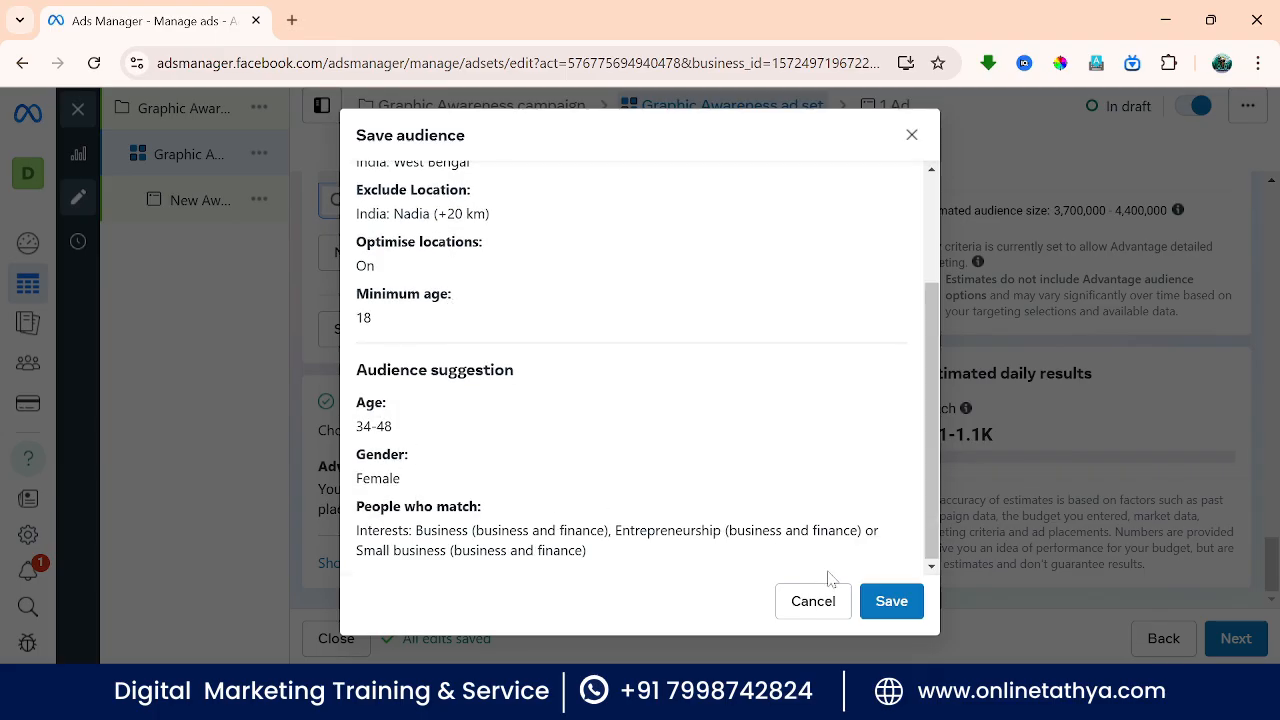
{"action": "left_click", "coordinate": [893, 603]}
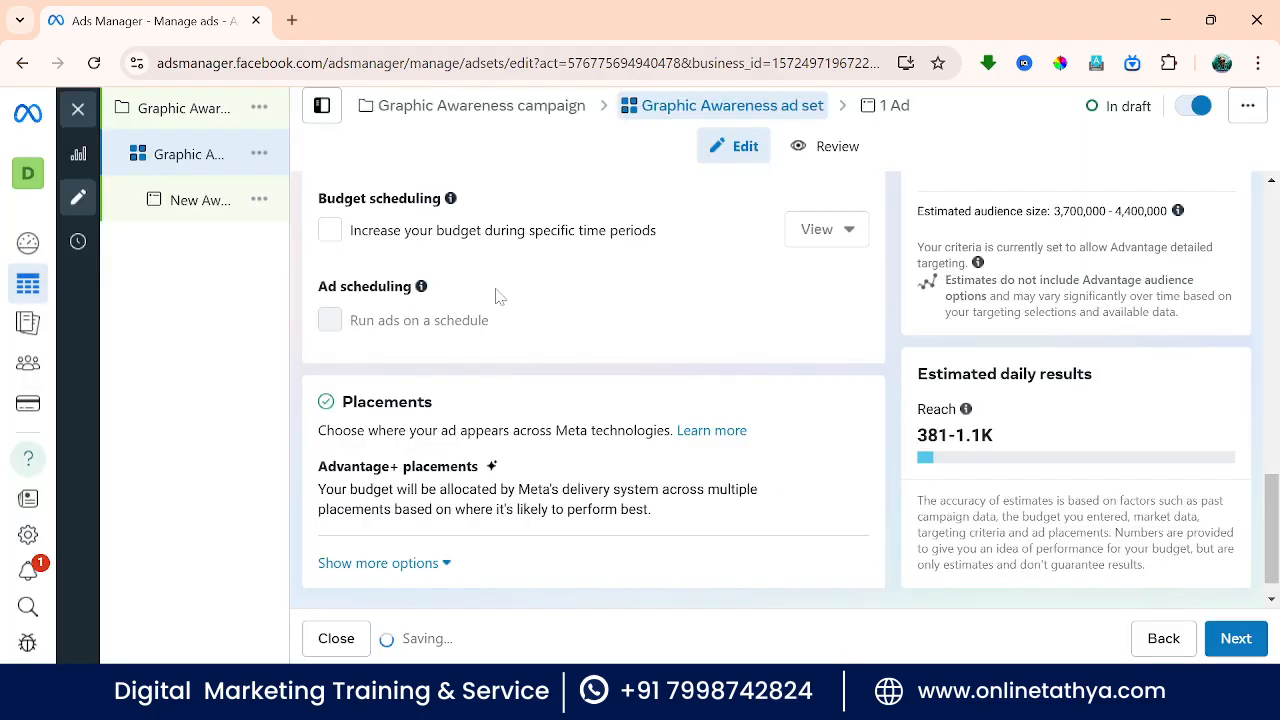
Step: Review the saved audience's locations, age, gender and interests in the ad set, along with the placements
{"action": "scroll", "coordinate": [503, 314], "scroll_direction": "down", "scroll_amount": 2}
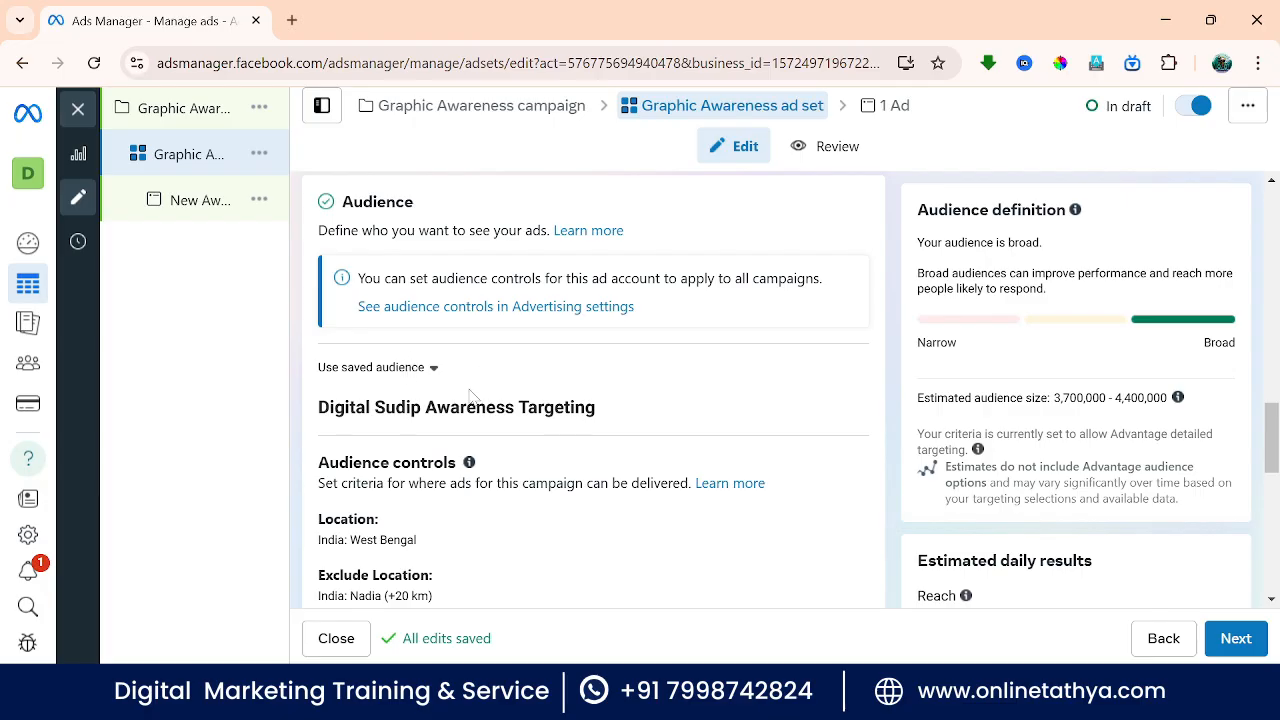
{"action": "scroll", "coordinate": [470, 393], "scroll_direction": "down", "scroll_amount": 4}
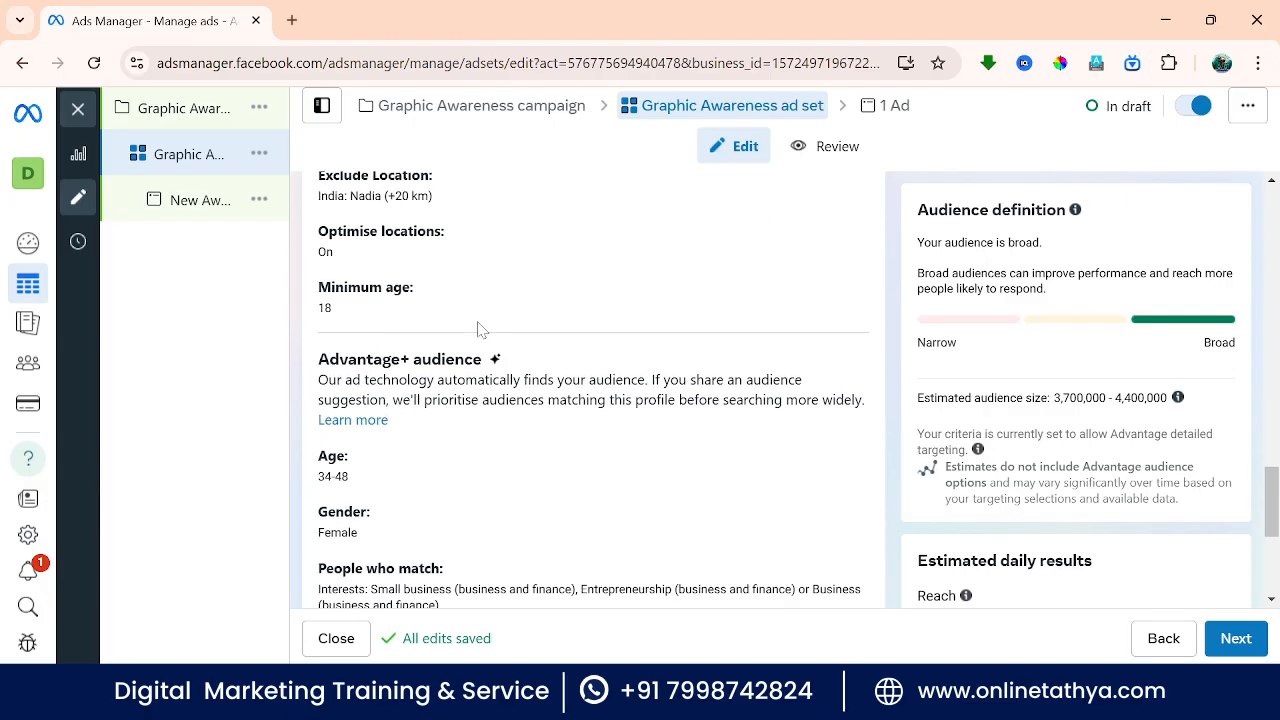
{"action": "scroll", "coordinate": [478, 329], "scroll_direction": "down", "scroll_amount": 2}
{"action": "scroll", "coordinate": [480, 329], "scroll_direction": "down", "scroll_amount": 2}
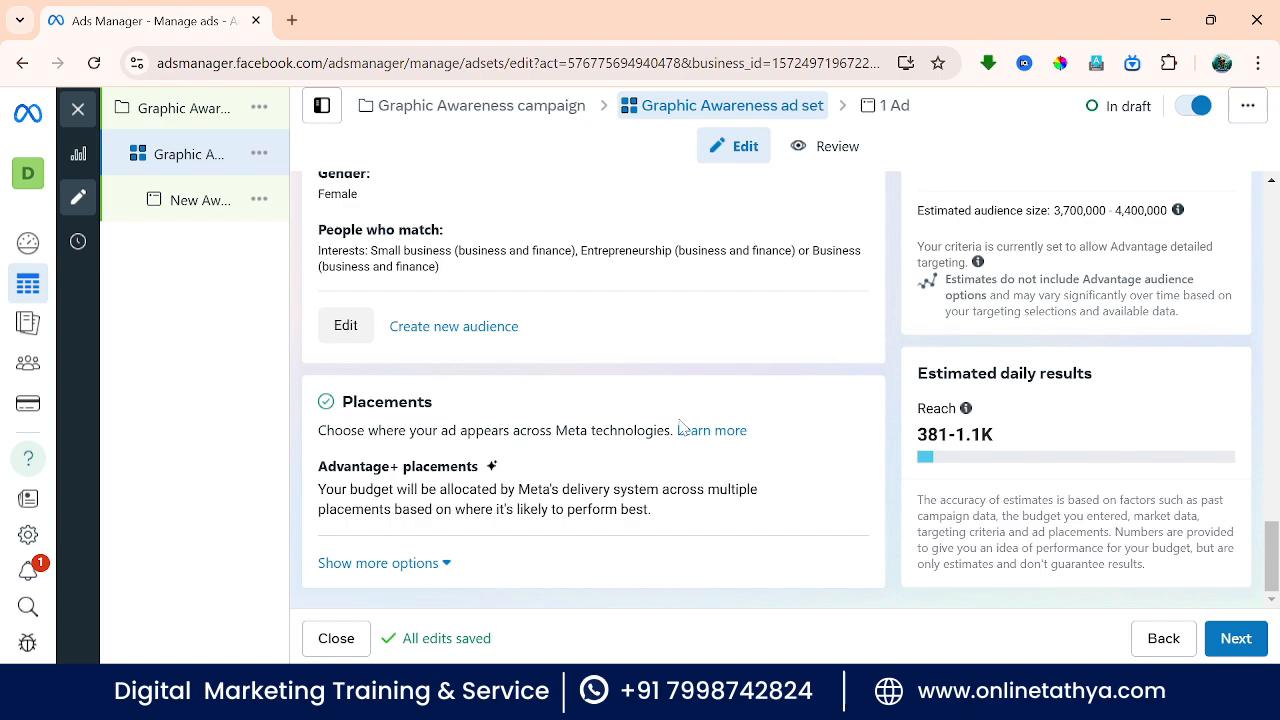
{"action": "scroll", "coordinate": [1037, 440], "scroll_direction": "up", "scroll_amount": 10}
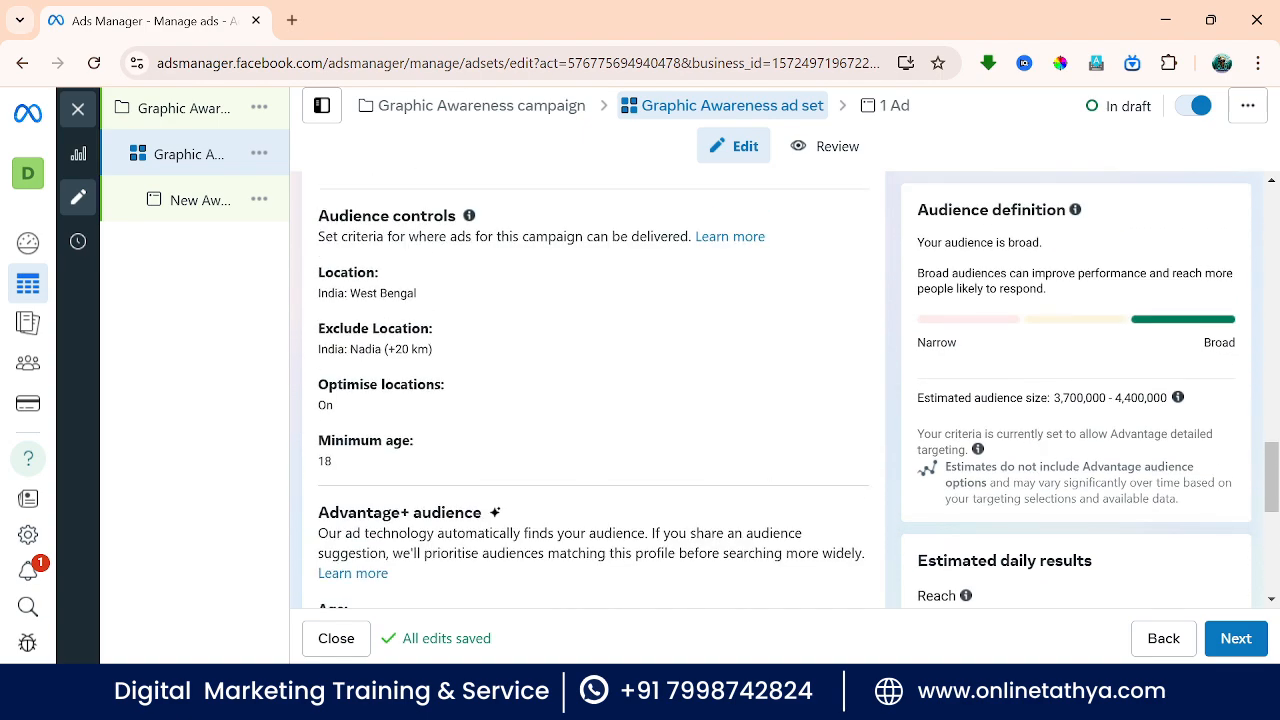
Step: Review the ad set's budget and schedule, audience controls, matching interests, placements and estimated daily results
{"action": "scroll", "coordinate": [1046, 372], "scroll_direction": "down", "scroll_amount": 10}
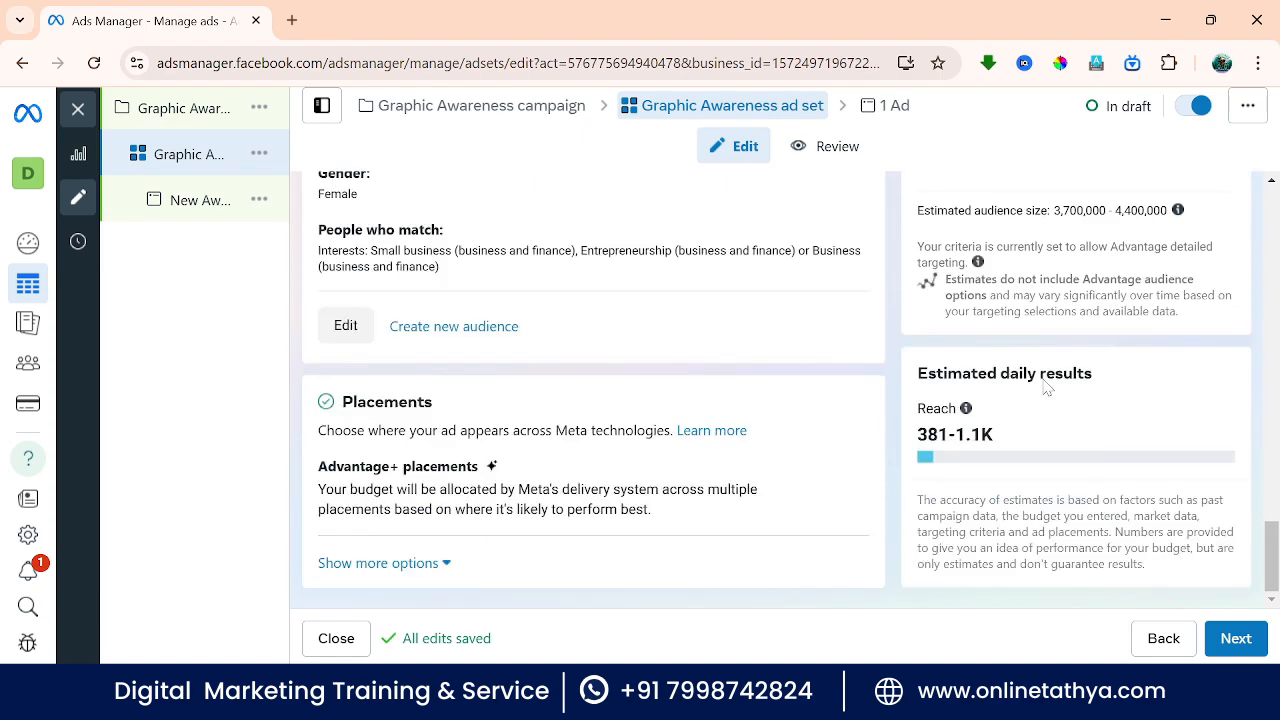
{"action": "scroll", "coordinate": [455, 397], "scroll_direction": "up", "scroll_amount": 10}
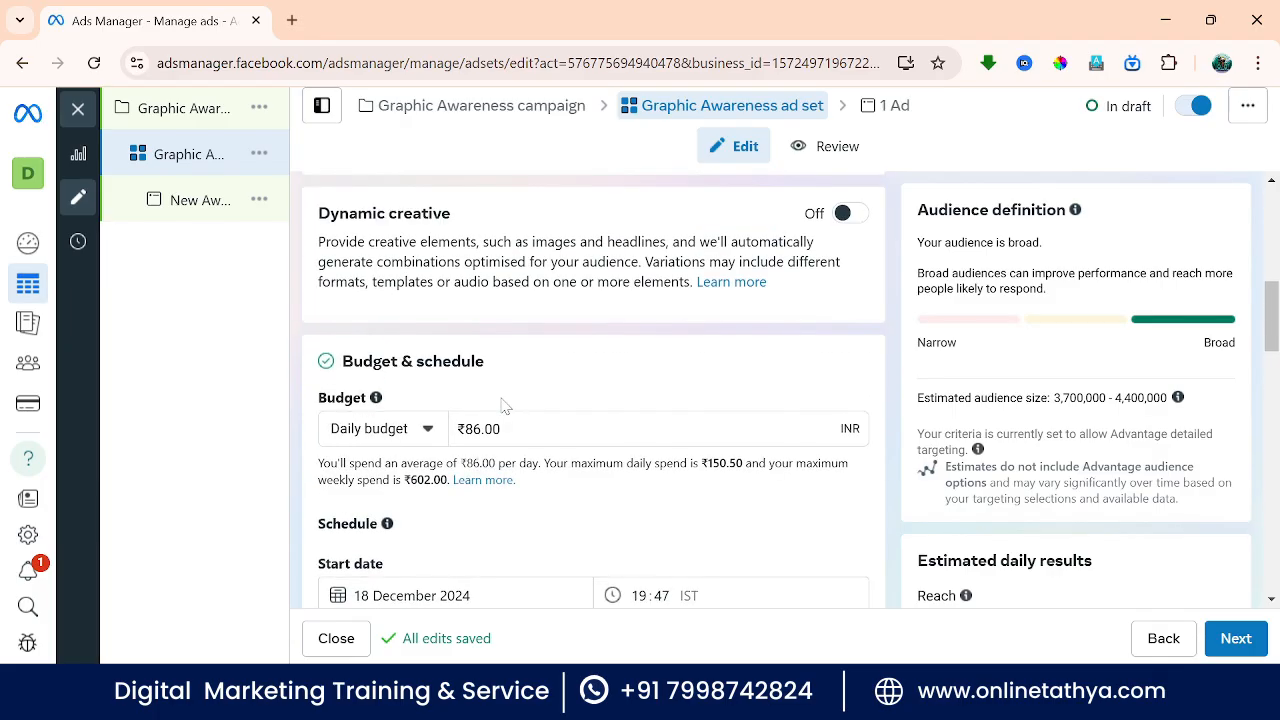
{"action": "scroll", "coordinate": [505, 405], "scroll_direction": "up", "scroll_amount": 5}
{"action": "scroll", "coordinate": [503, 406], "scroll_direction": "down", "scroll_amount": 8}
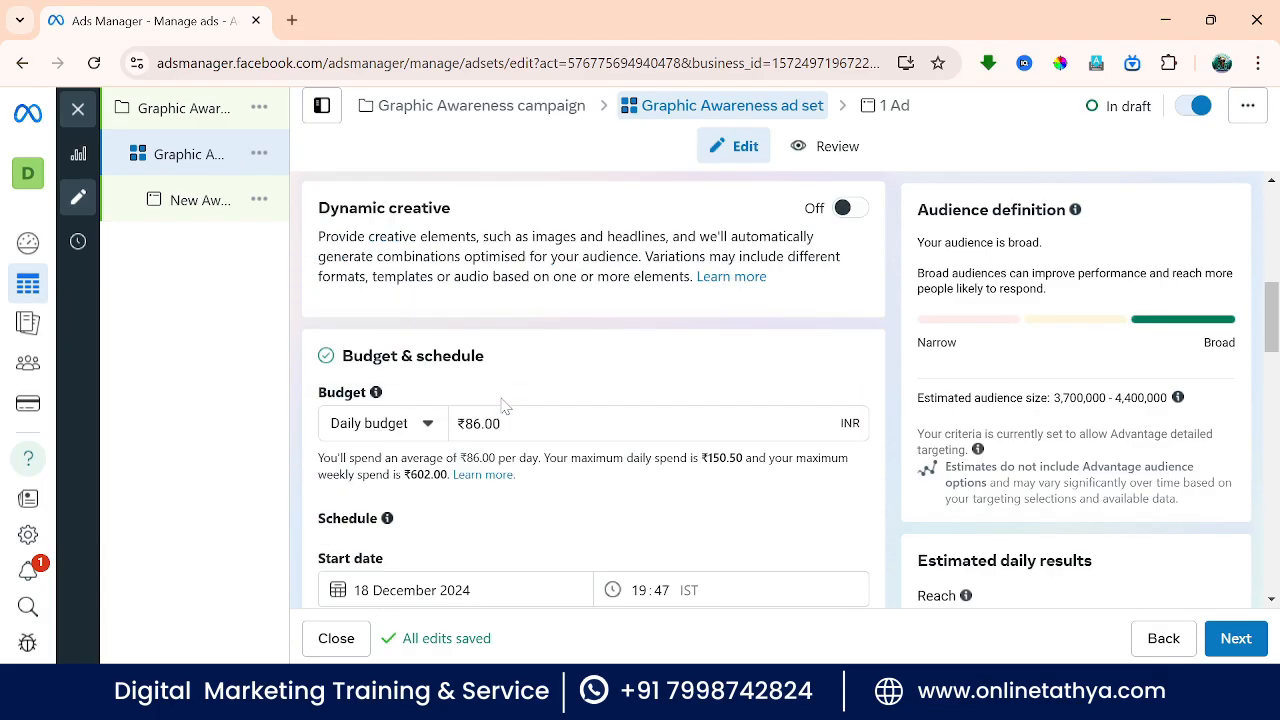
{"action": "scroll", "coordinate": [503, 406], "scroll_direction": "down", "scroll_amount": 7}
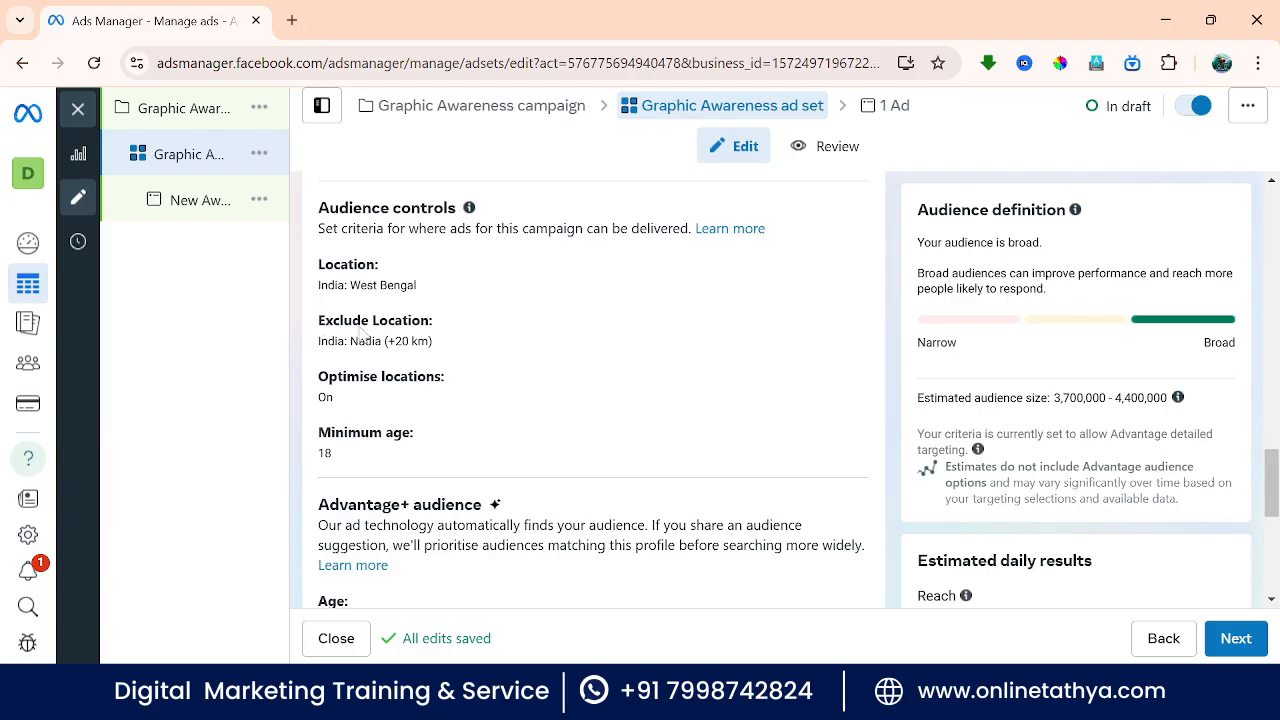
{"action": "scroll", "coordinate": [425, 355], "scroll_direction": "down", "scroll_amount": 5}
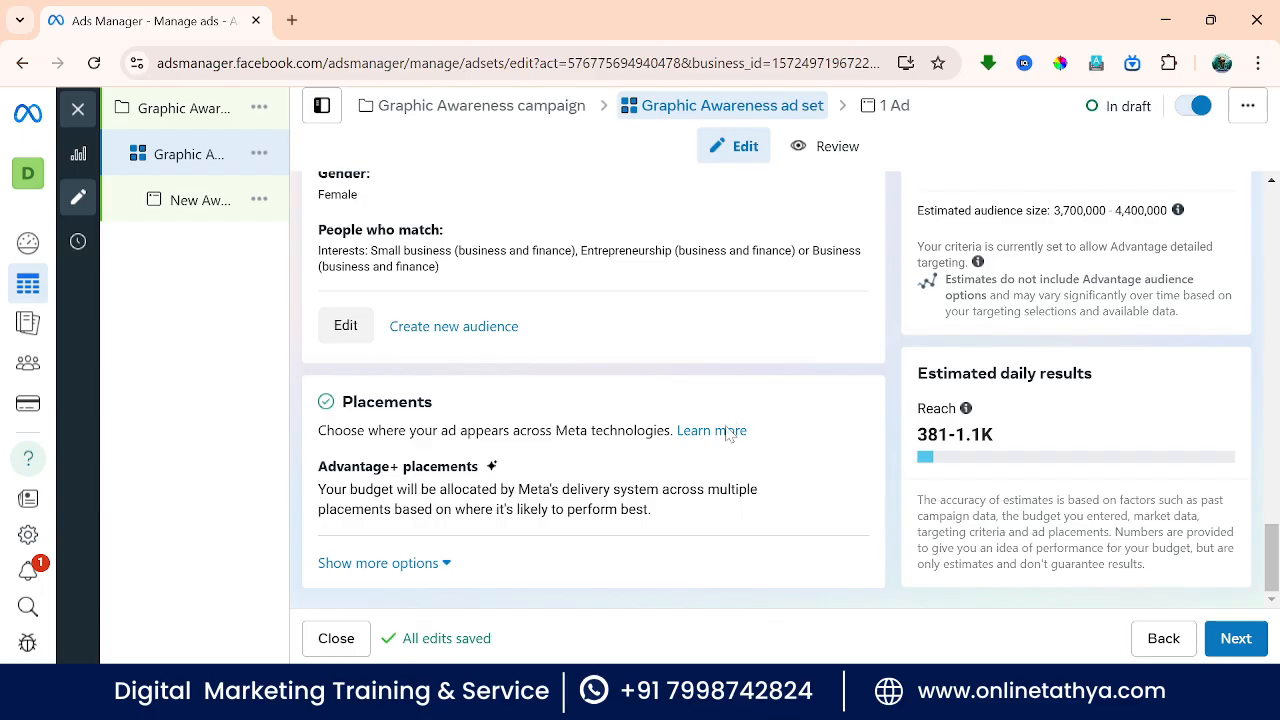
{"action": "scroll", "coordinate": [600, 477], "scroll_direction": "up", "scroll_amount": 3}
{"action": "scroll", "coordinate": [1000, 434], "scroll_direction": "down", "scroll_amount": 3}
Step: Look at the saved audience selection and its editable settings, leaving the audience editor without making changes
{"action": "left_click", "coordinate": [345, 328]}
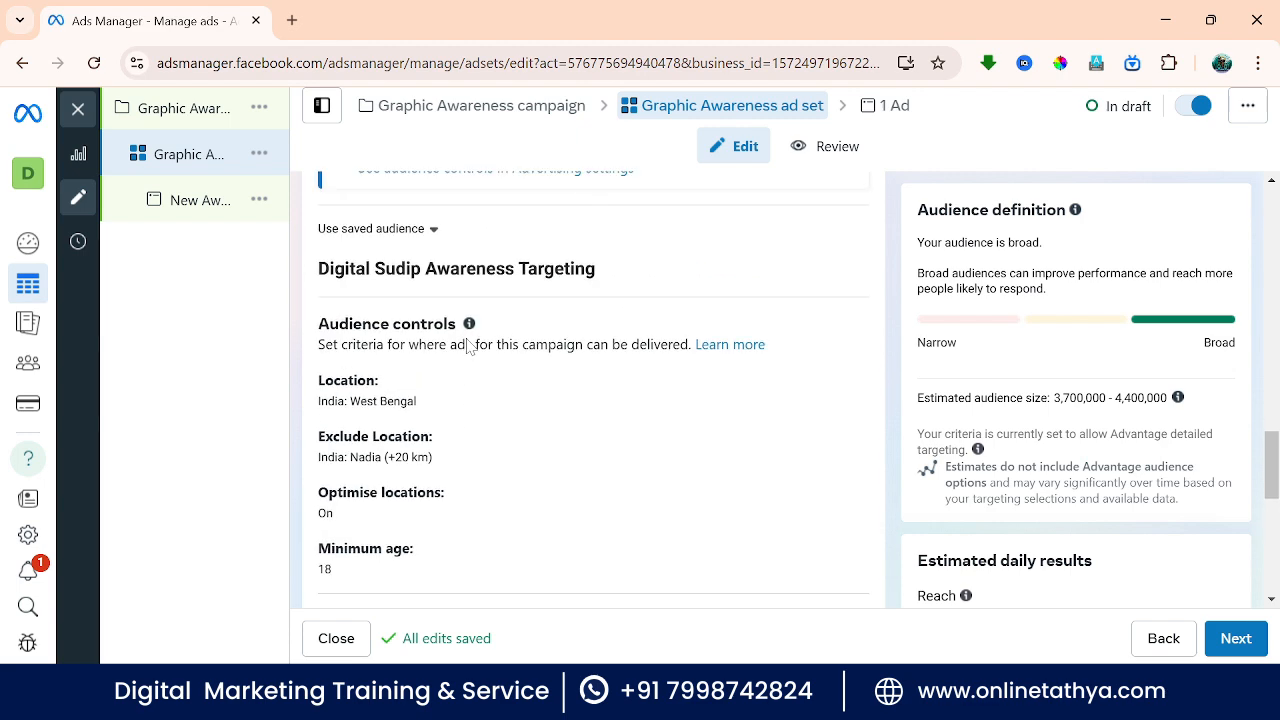
{"action": "scroll", "coordinate": [604, 383], "scroll_direction": "up", "scroll_amount": 1}
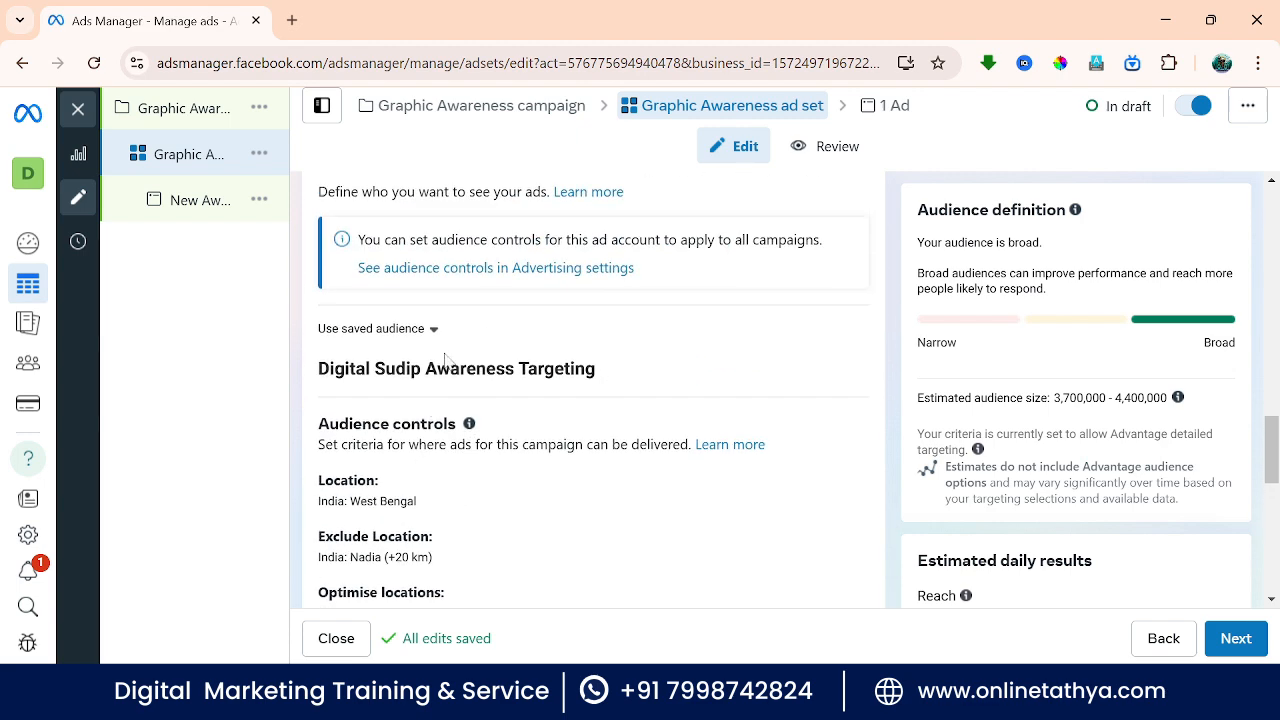
{"action": "left_click", "coordinate": [424, 330]}
{"action": "left_click", "coordinate": [424, 330]}
{"action": "scroll", "coordinate": [424, 340], "scroll_direction": "up", "scroll_amount": 1}
{"action": "scroll", "coordinate": [594, 343], "scroll_direction": "down", "scroll_amount": 8}
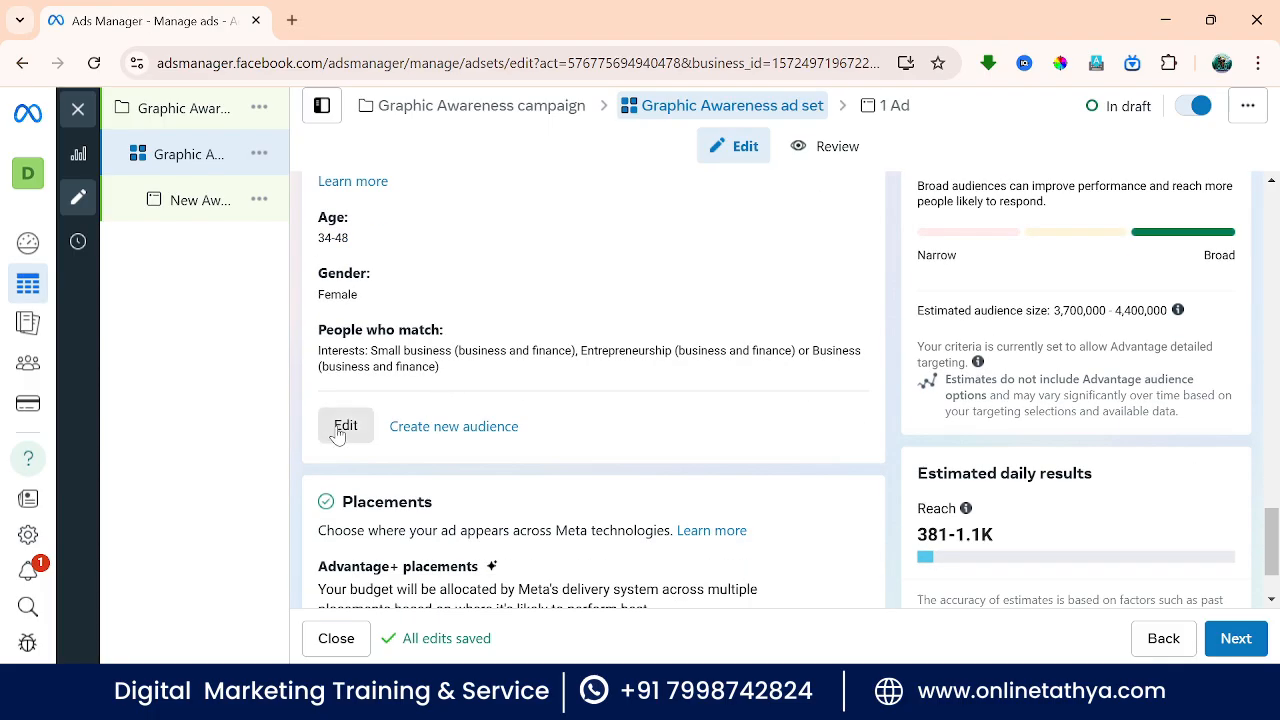
{"action": "left_click", "coordinate": [345, 427]}
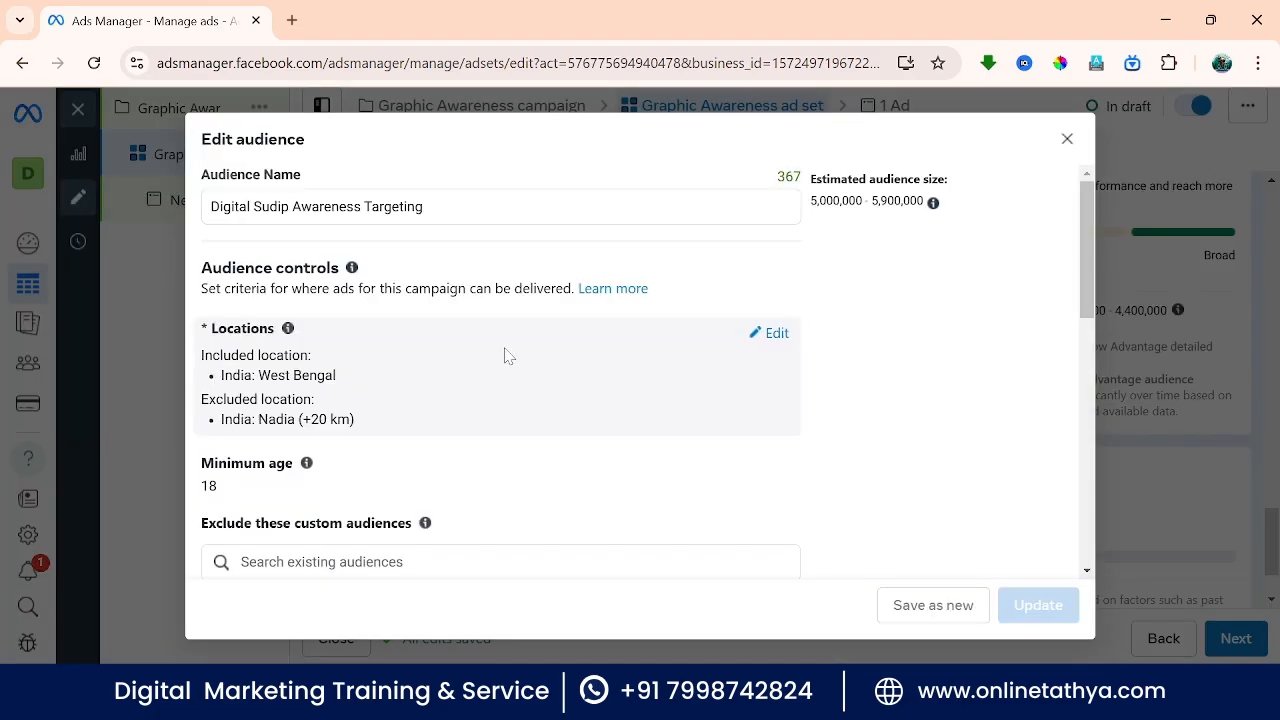
{"action": "left_click", "coordinate": [1066, 139]}
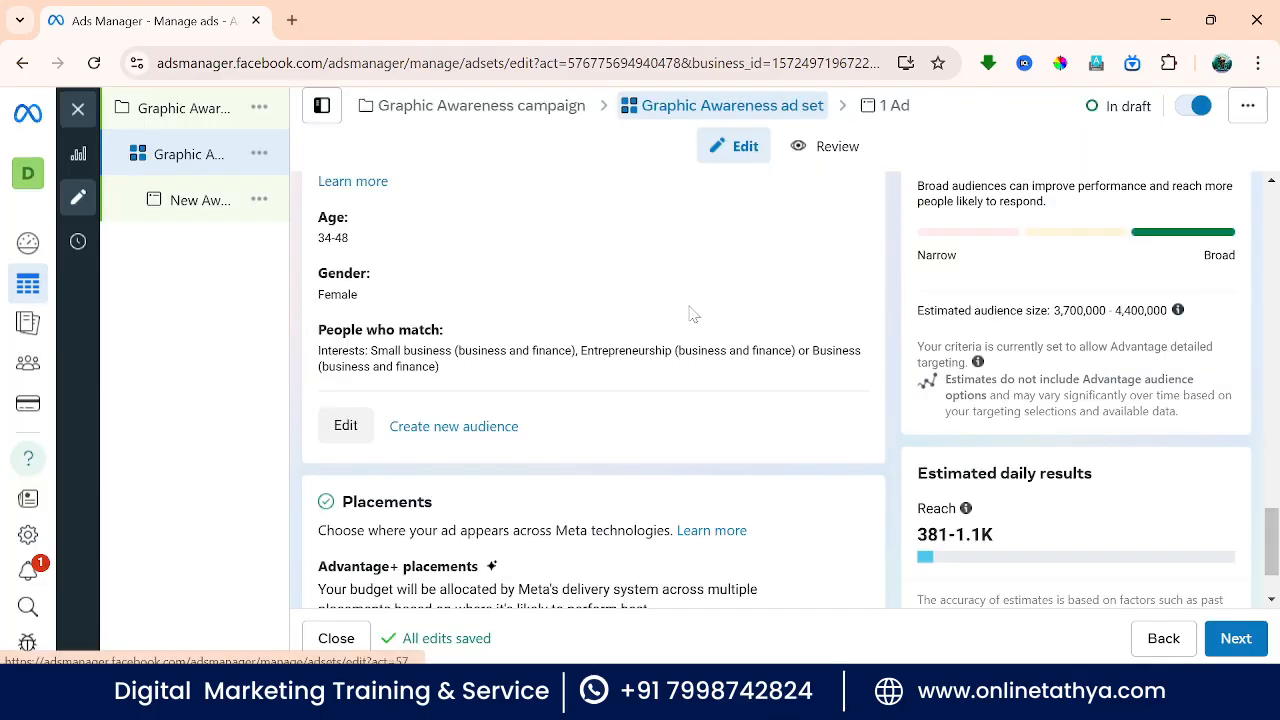
Step: Examine the saved audience's age, gender and matching interests, along with the explanation of the estimated daily reach
{"action": "scroll", "coordinate": [695, 320], "scroll_direction": "down", "scroll_amount": 1}
{"action": "scroll", "coordinate": [497, 354], "scroll_direction": "up", "scroll_amount": 2}
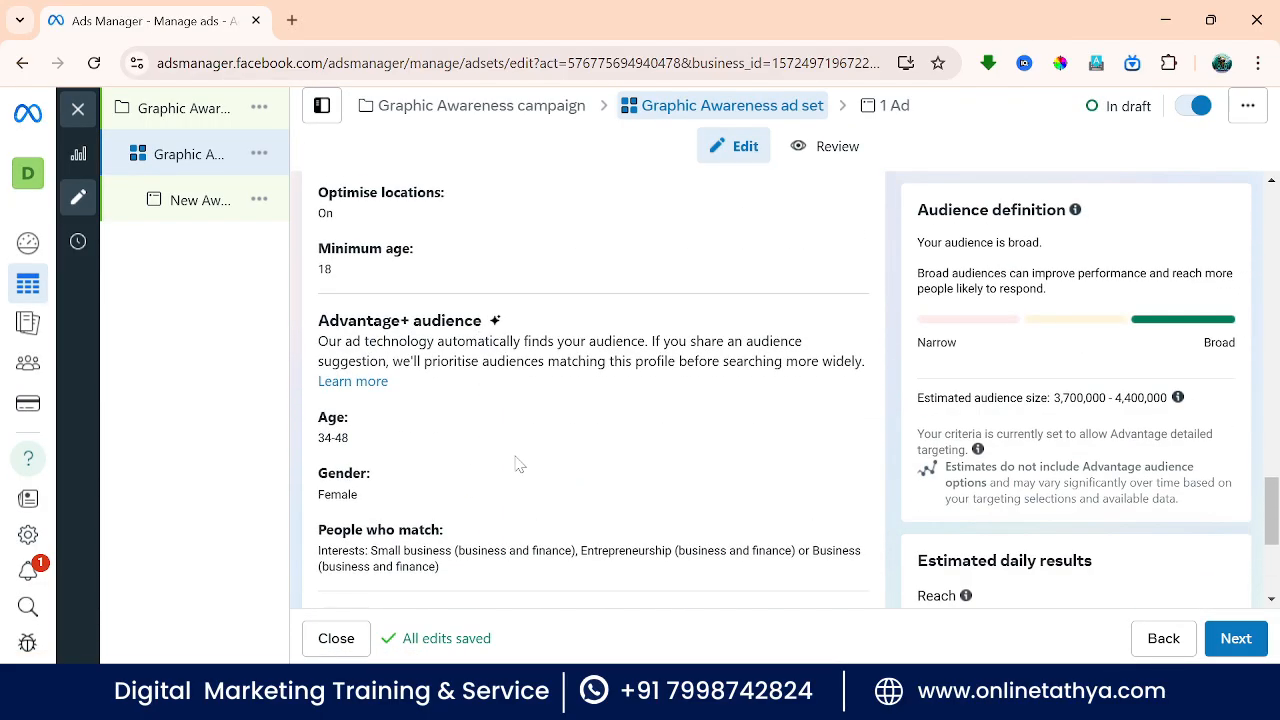
{"action": "left_click_drag", "start_coordinate": [327, 449], "coordinate": [432, 466]}
{"action": "scroll", "coordinate": [1221, 476], "scroll_direction": "down", "scroll_amount": 2}
{"action": "mouse_move", "coordinate": [966, 408]}
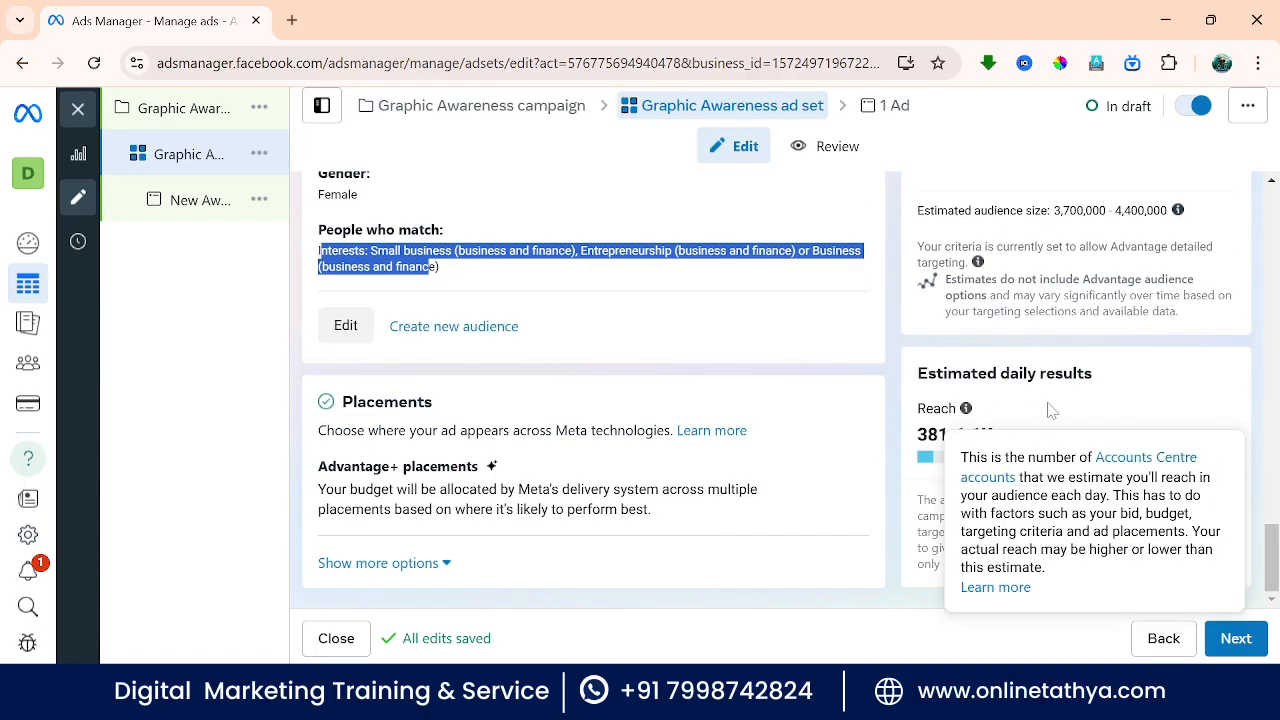
{"action": "left_click", "coordinate": [634, 358]}
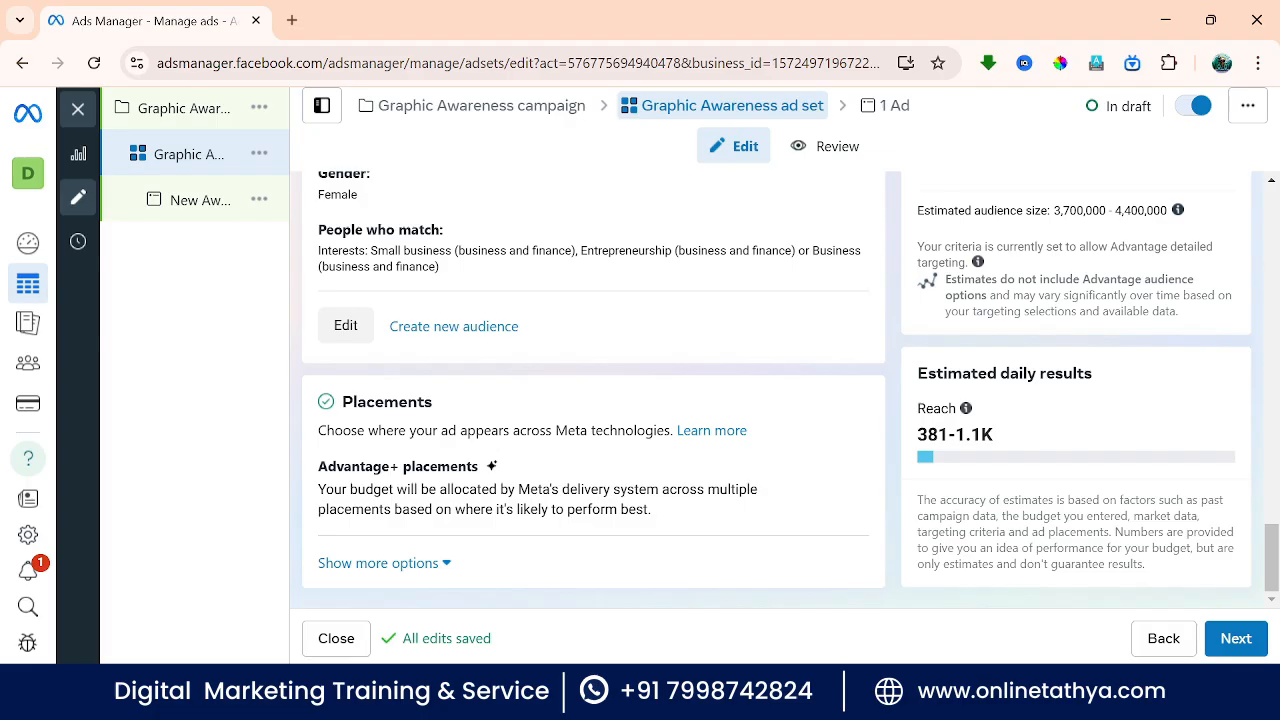
{"action": "left_click_drag", "start_coordinate": [319, 250], "coordinate": [402, 266]}
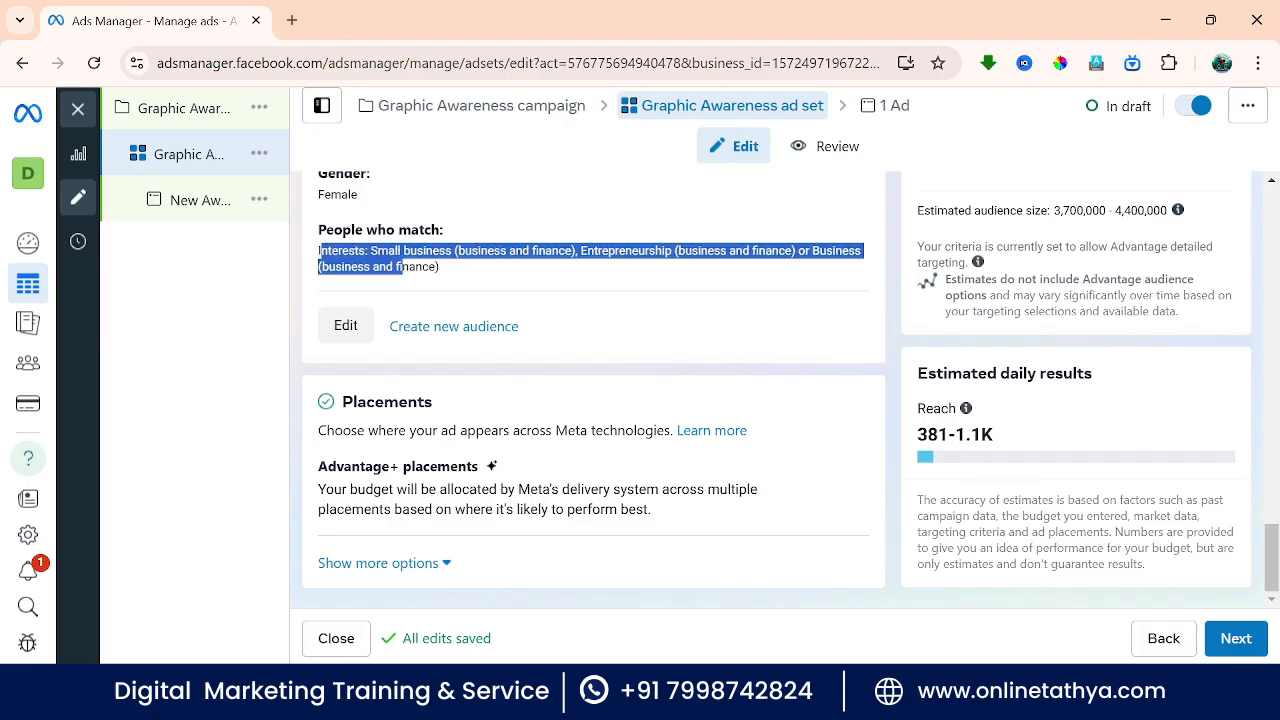
{"action": "left_click", "coordinate": [706, 345]}
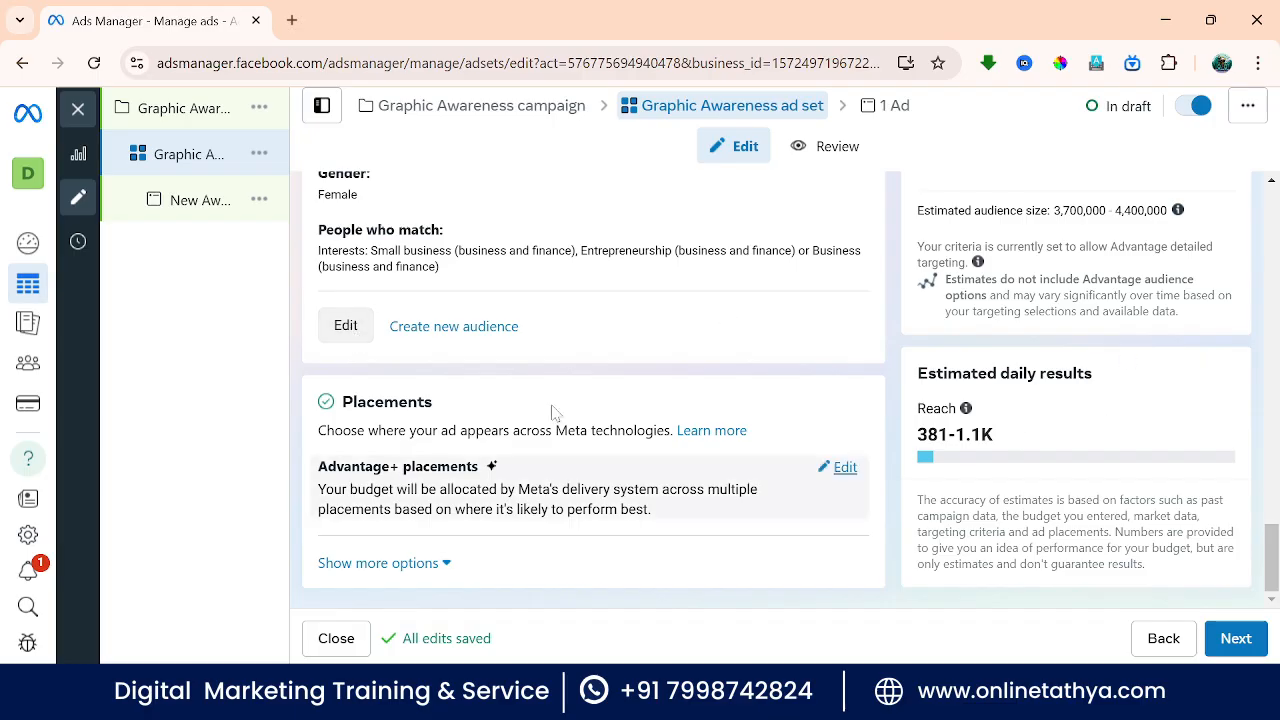
{"action": "scroll", "coordinate": [430, 400], "scroll_direction": "up", "scroll_amount": 1}
{"action": "mouse_move", "coordinate": [320, 333]}
{"action": "left_mouse_down"}
{"action": "mouse_move", "coordinate": [457, 371]}
{"action": "mouse_move", "coordinate": [318, 330]}
{"action": "left_mouse_up"}
{"action": "left_click", "coordinate": [459, 378]}
Step: Edit the saved audience, adding the suggested Small and medium enterprises (business and finance) interest and Small business owners behaviour to its detailed targeting
{"action": "left_click", "coordinate": [342, 430]}
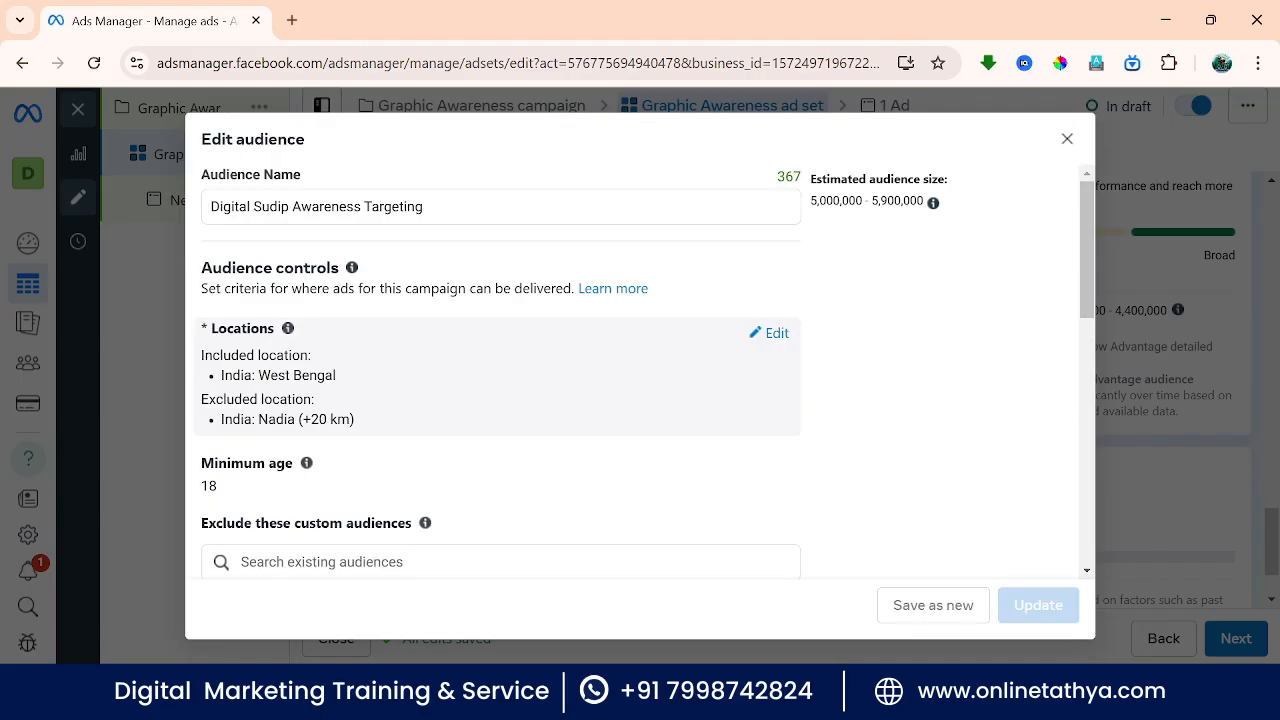
{"action": "scroll", "coordinate": [575, 349], "scroll_direction": "down", "scroll_amount": 5}
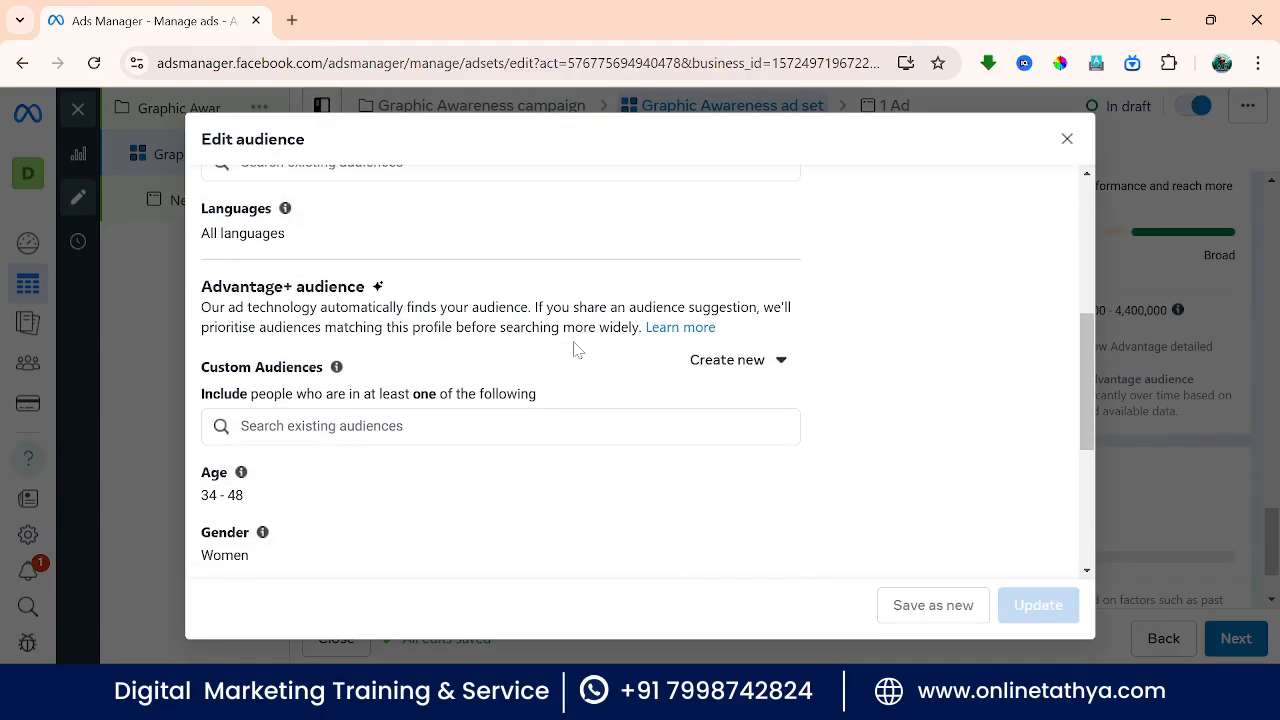
{"action": "scroll", "coordinate": [575, 349], "scroll_direction": "down", "scroll_amount": 5}
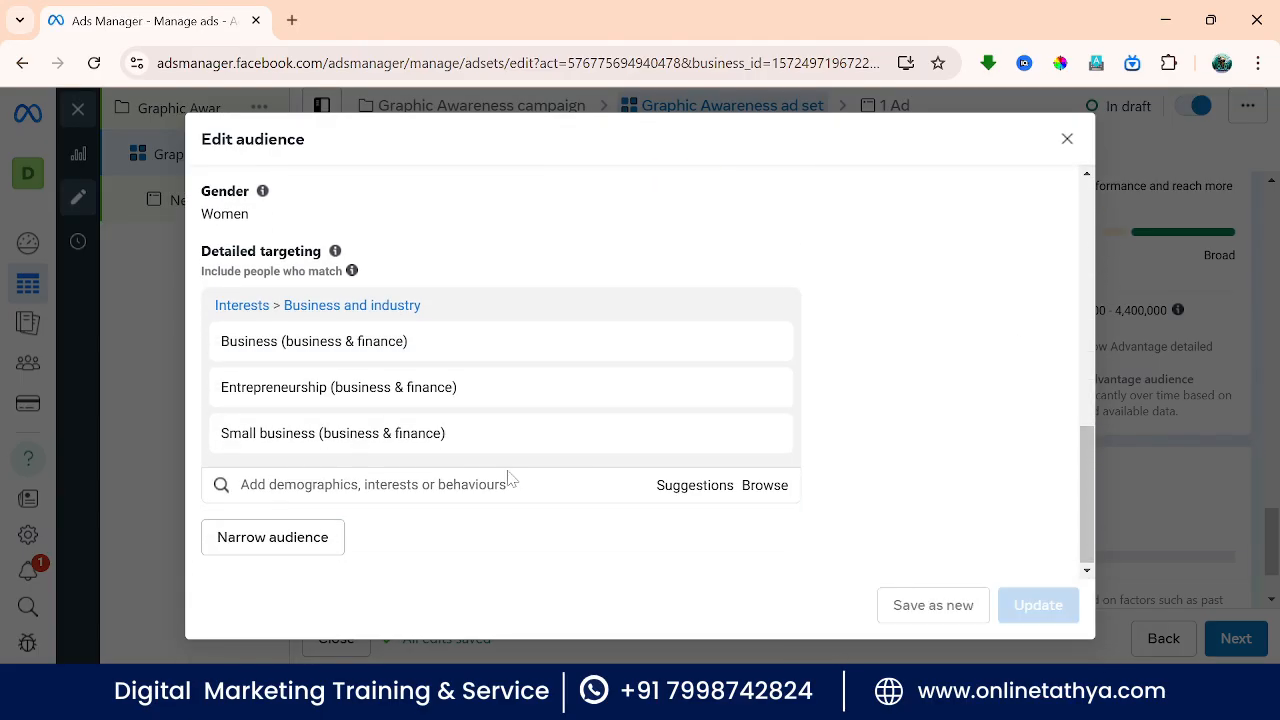
{"action": "left_click", "coordinate": [446, 485]}
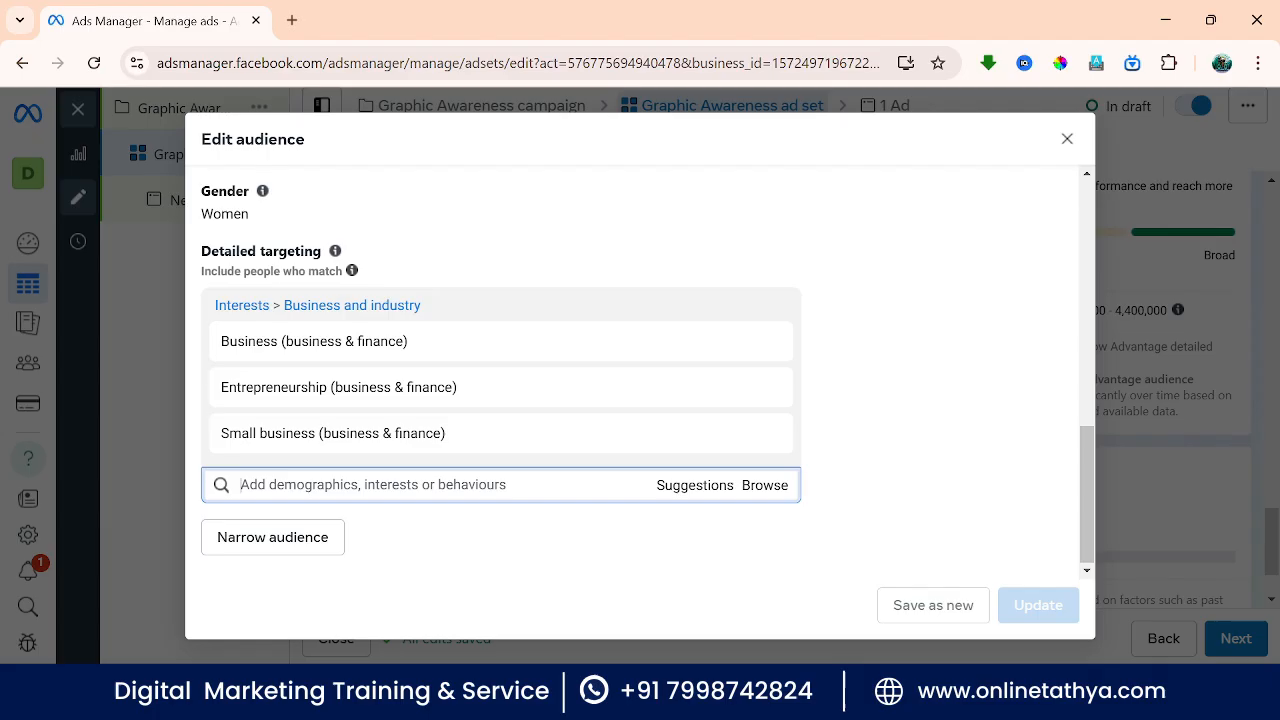
{"action": "left_click", "coordinate": [670, 486]}
{"action": "left_click", "coordinate": [408, 576]}
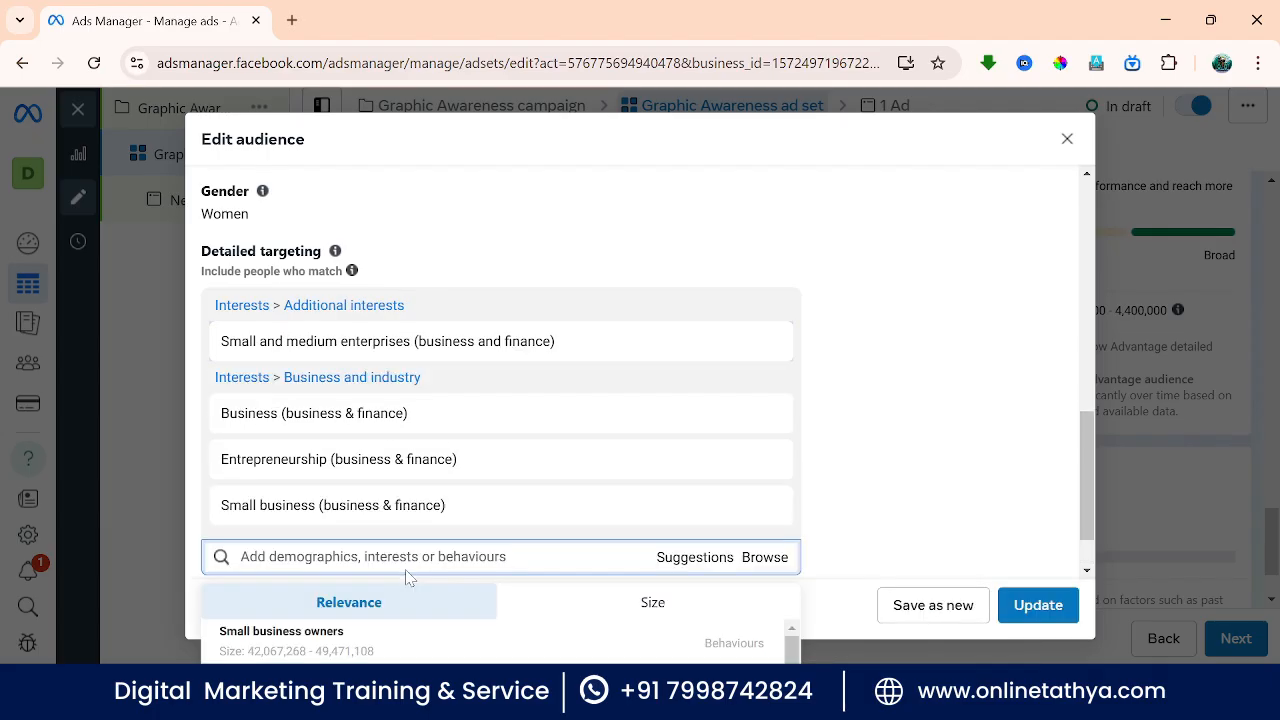
{"action": "left_click", "coordinate": [355, 563]}
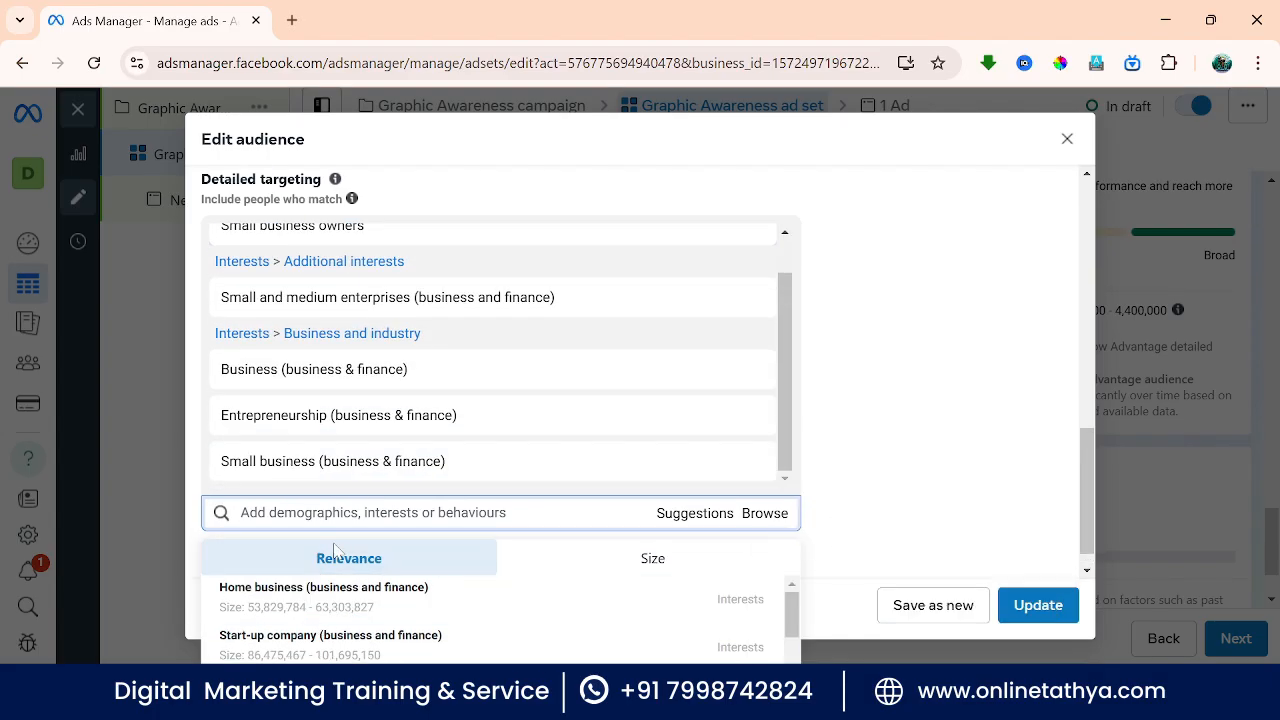
{"action": "mouse_move", "coordinate": [305, 613]}
{"action": "key", "text": "Escape"}
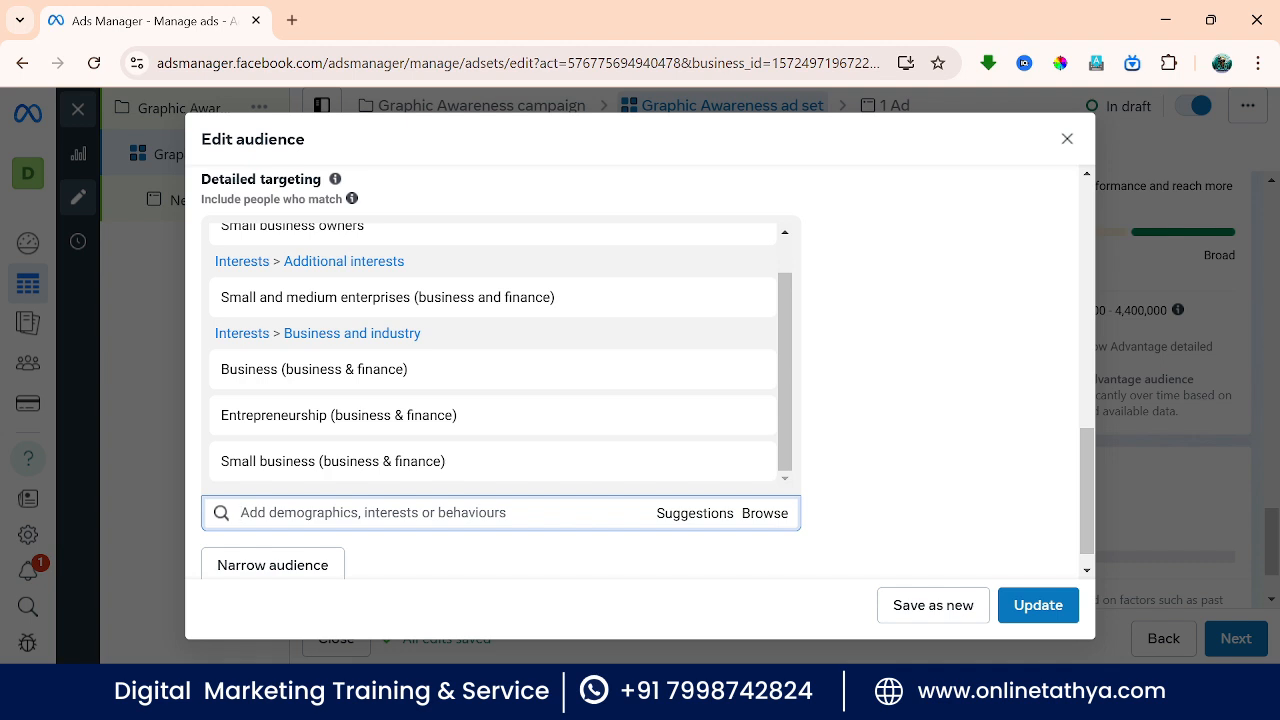
Step: Search the detailed targeting options for "realested" and clear the search
{"action": "type", "text": "realested"}
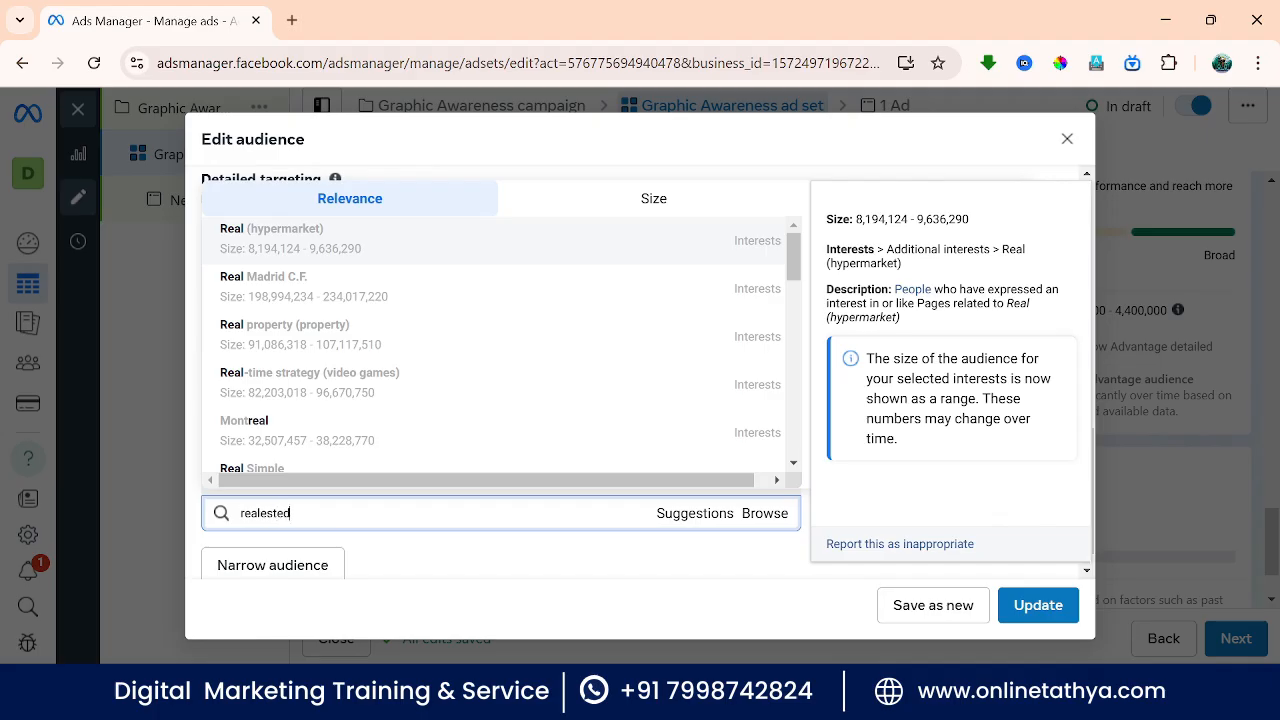
{"action": "key", "text": "ctrl+a"}
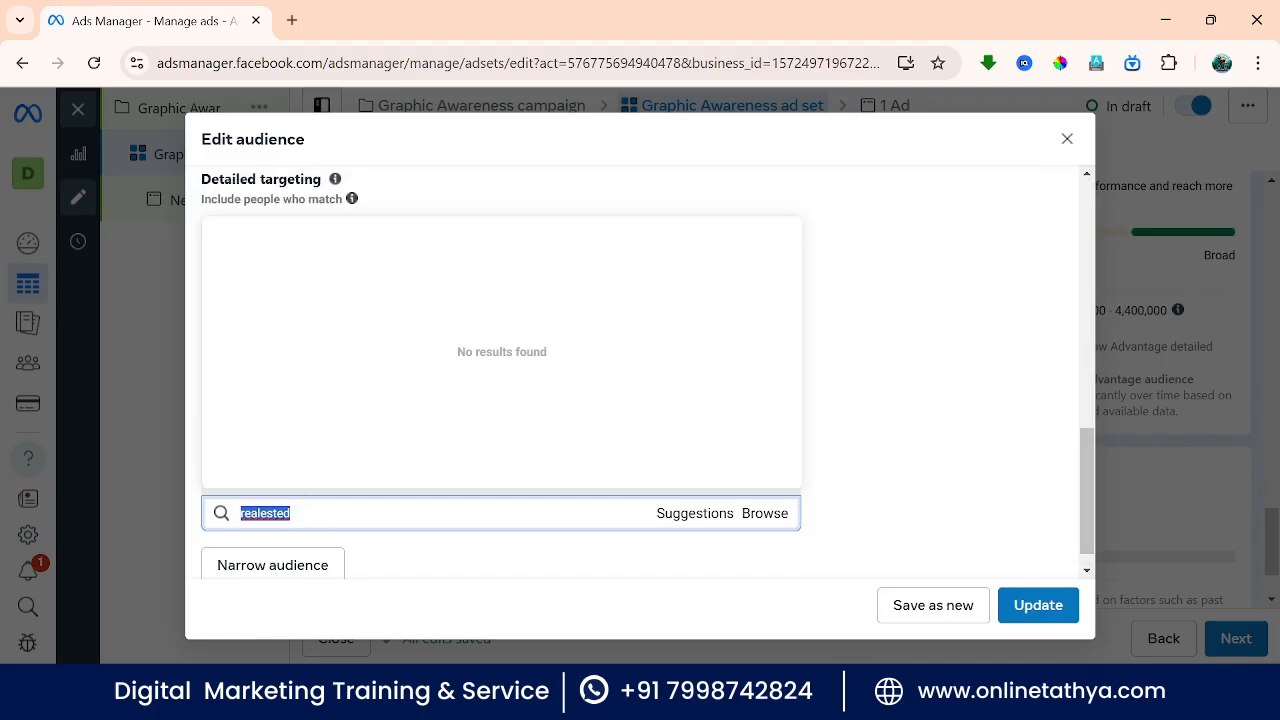
{"action": "key", "text": "BackSpace"}
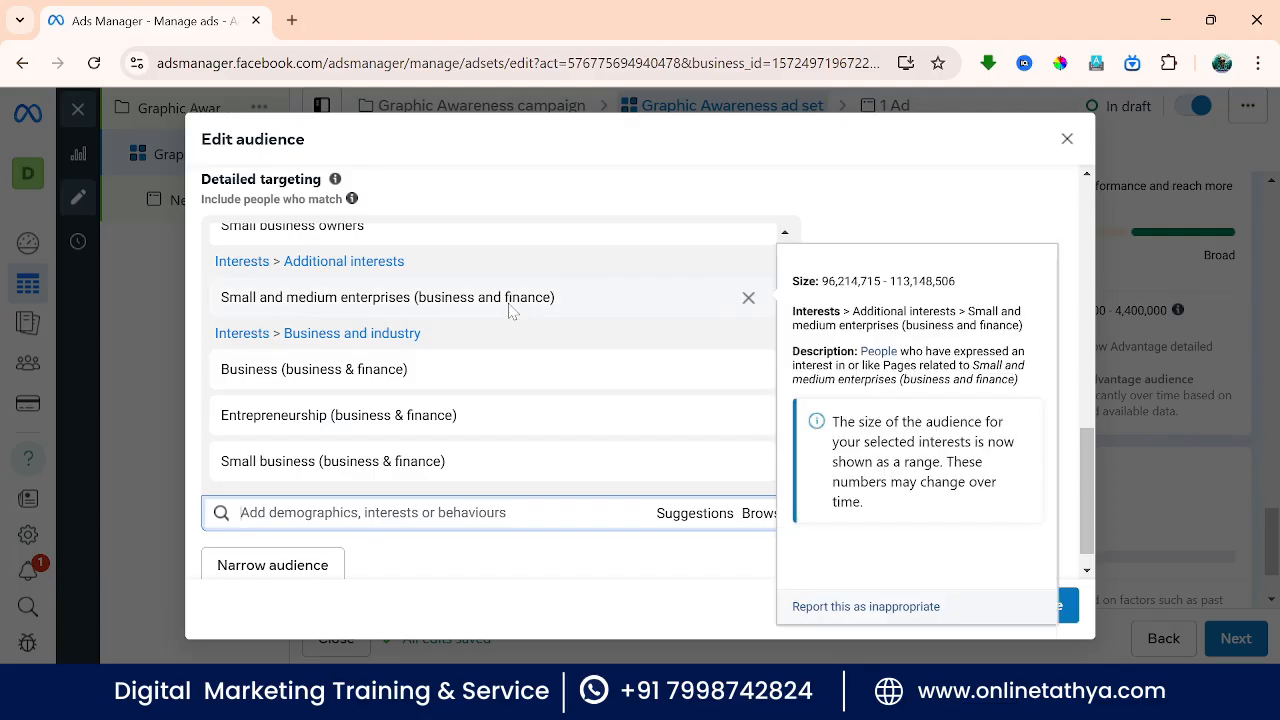
Step: Update the saved audience with the added targeting, confirm the change for all campaigns using it, and check its summary in the ad set
{"action": "scroll", "coordinate": [745, 521], "scroll_direction": "down", "scroll_amount": 1}
{"action": "left_click", "coordinate": [1037, 606]}
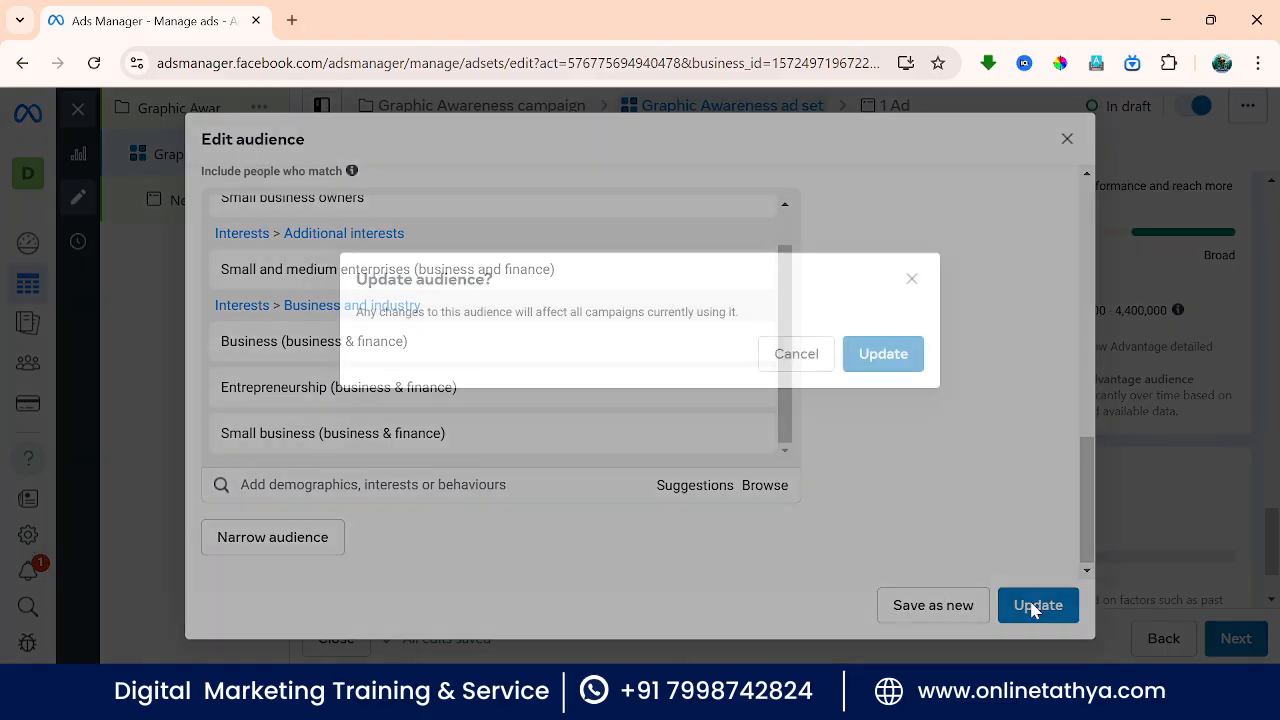
{"action": "left_click", "coordinate": [866, 369]}
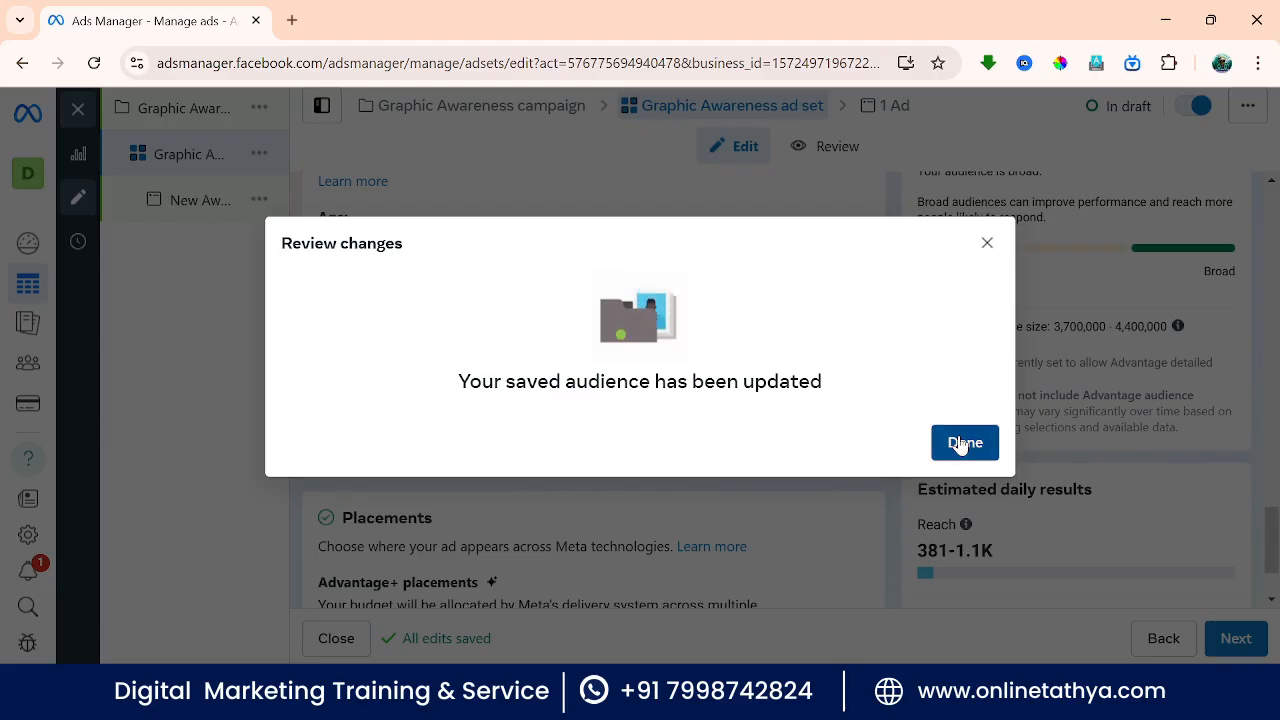
{"action": "left_click", "coordinate": [963, 441]}
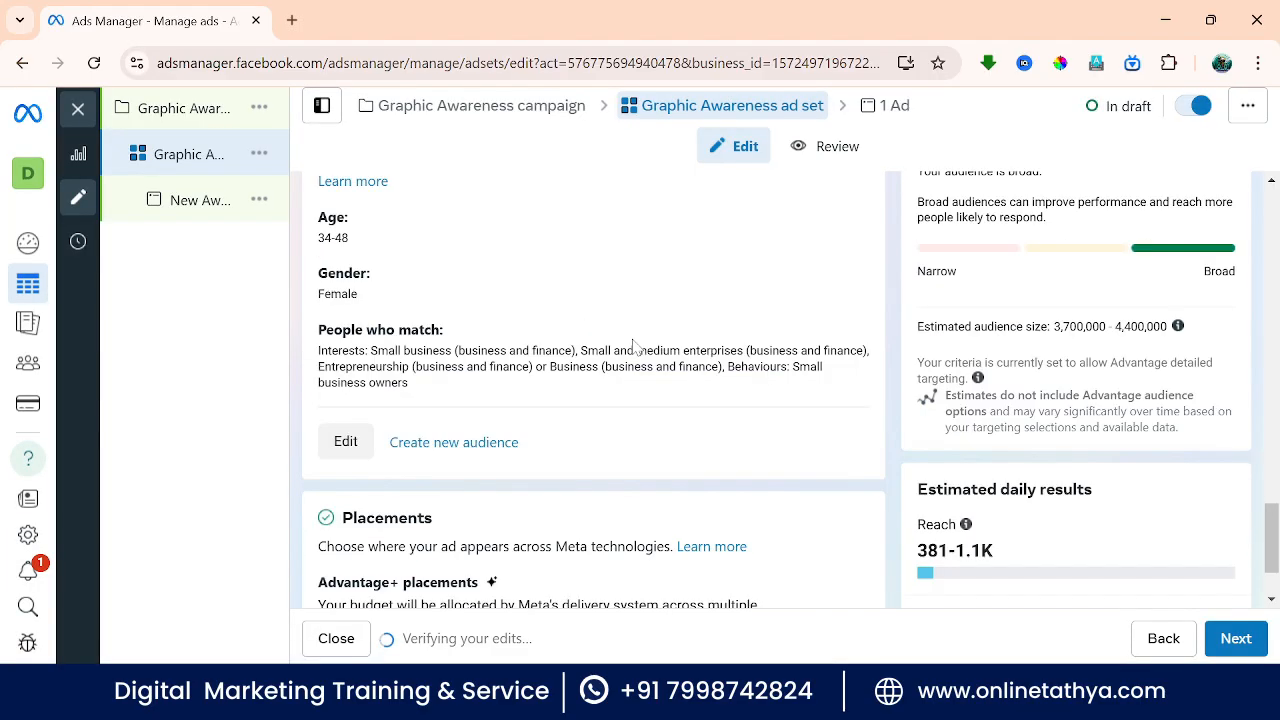
{"action": "scroll", "coordinate": [700, 410], "scroll_direction": "down", "scroll_amount": 2}
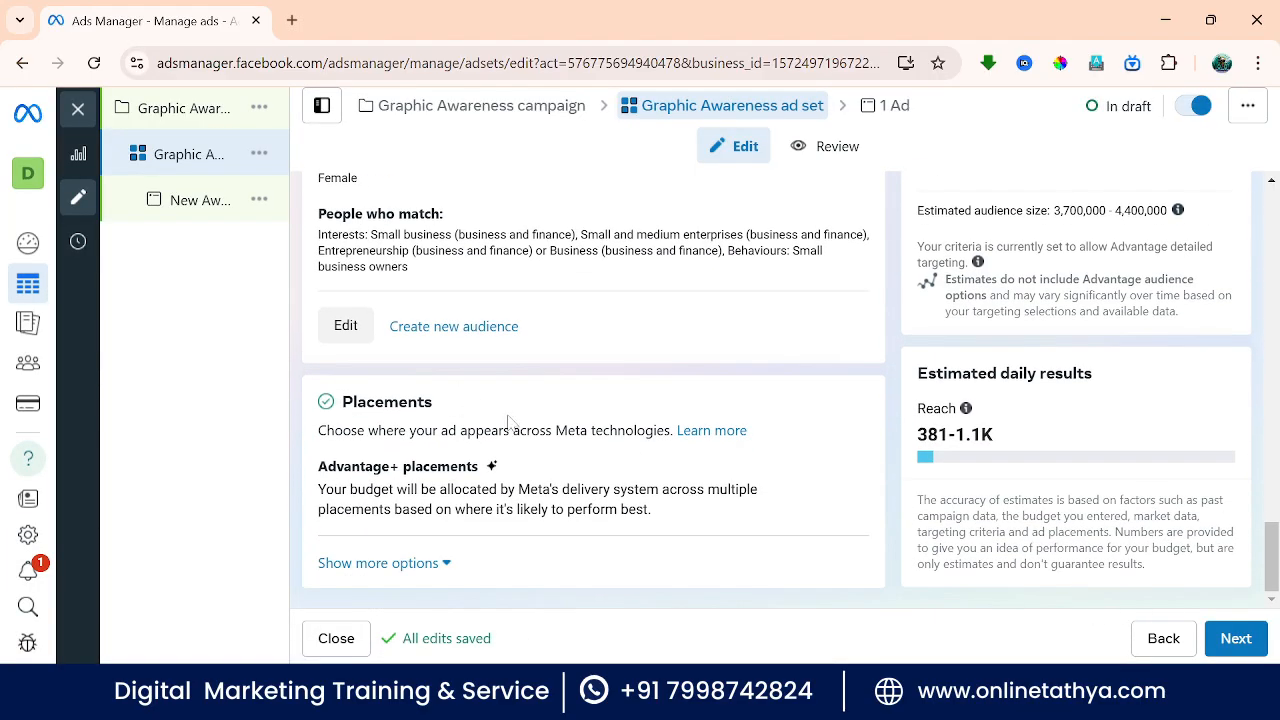
Step: Continue to the ad level, rename the ad as "Graphic Awareness ad" and look at its Facebook Page and Instagram identity settings
{"action": "left_click", "coordinate": [1238, 646]}
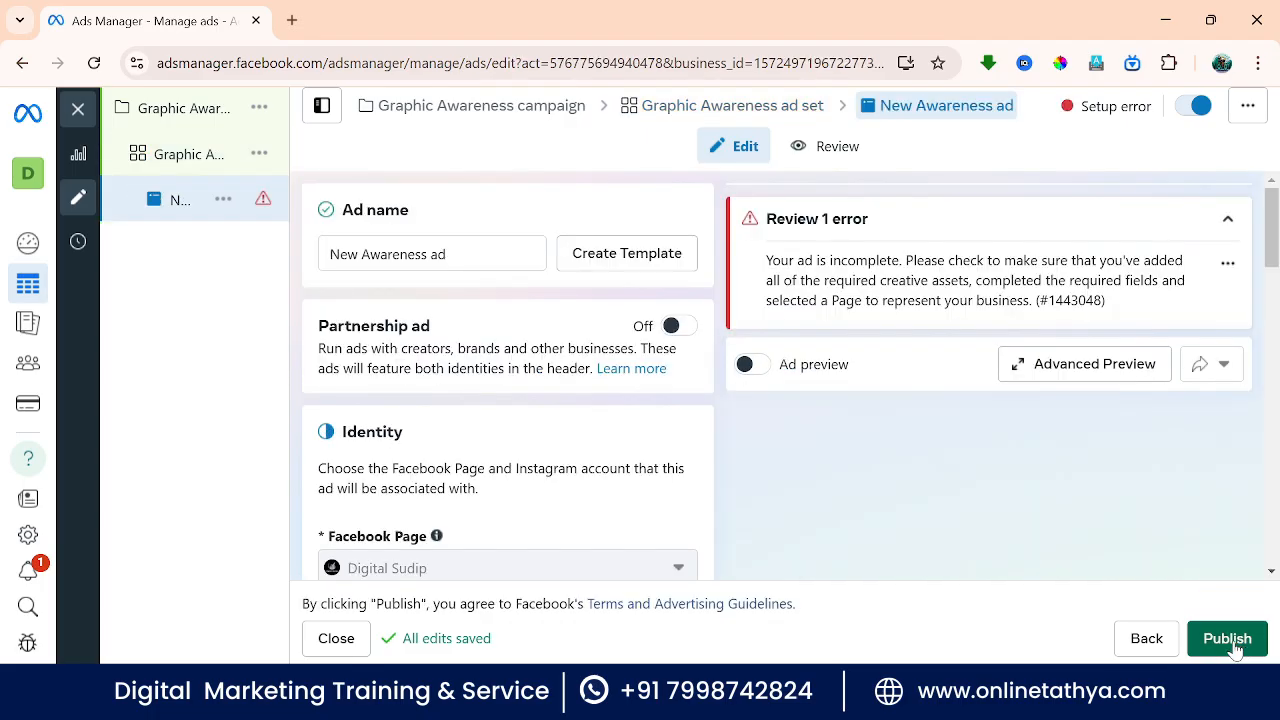
{"action": "double_click", "coordinate": [341, 254]}
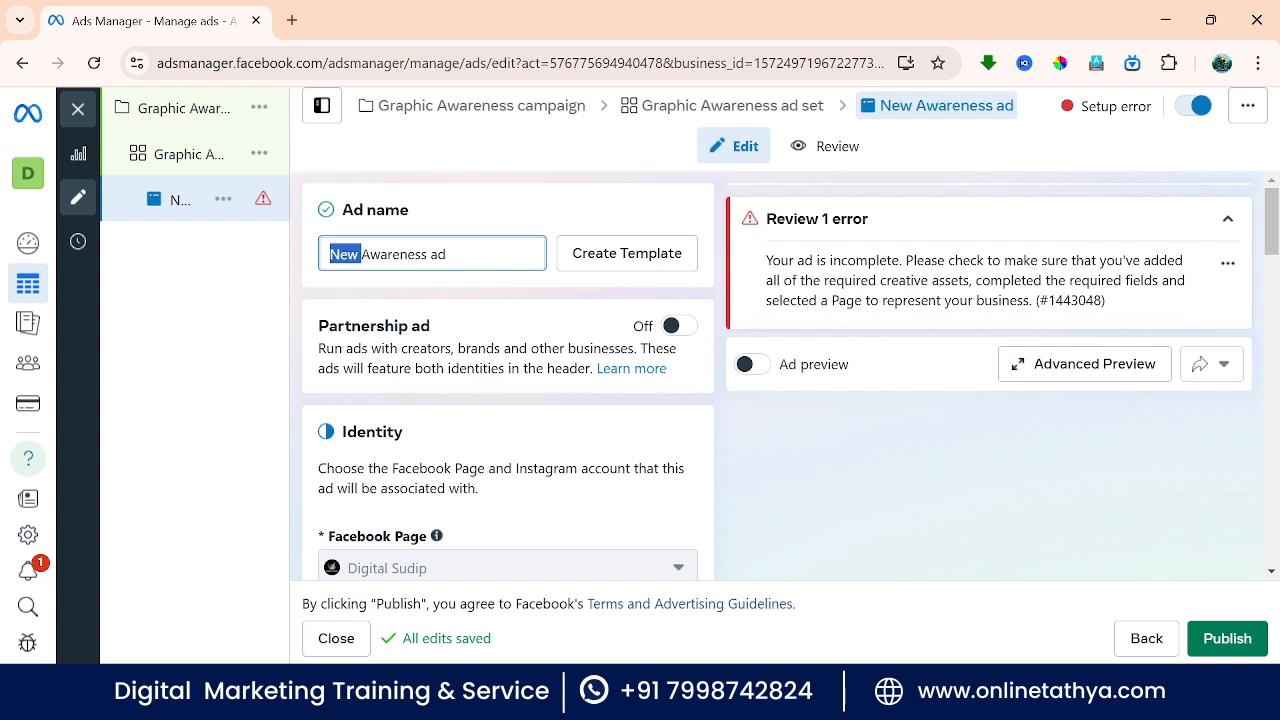
{"action": "type", "text": "Gr"}
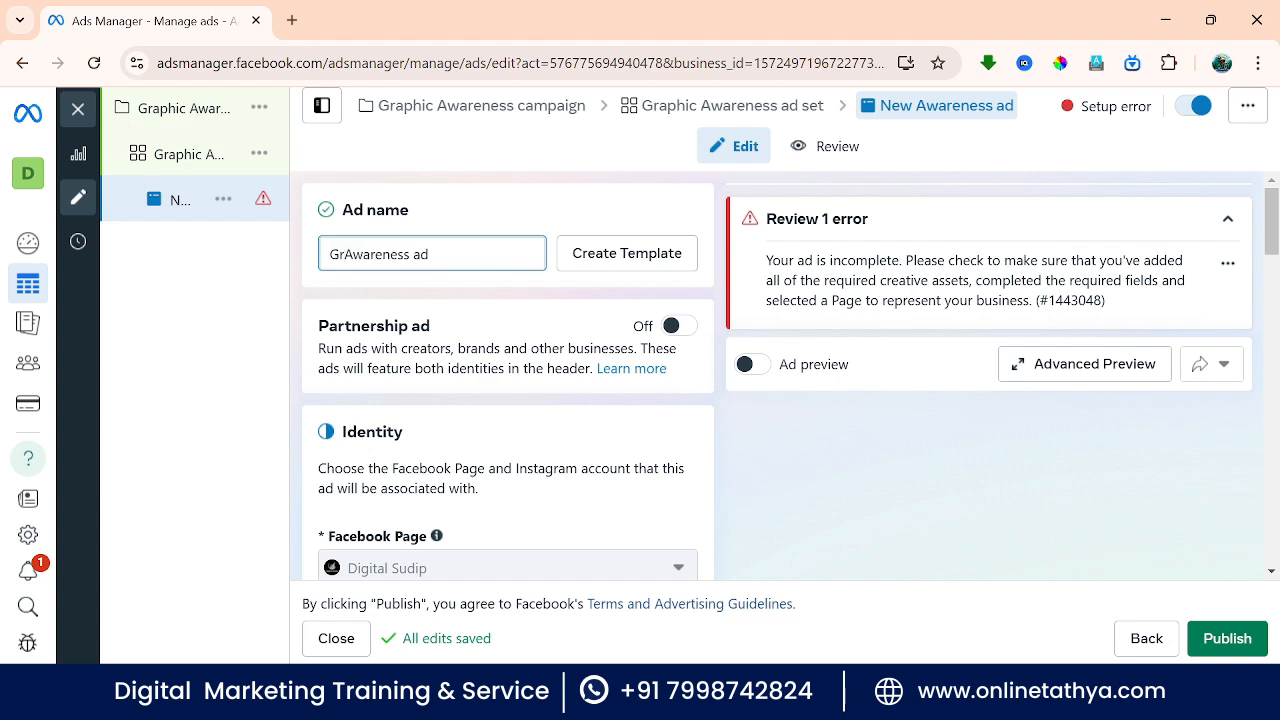
{"action": "type", "text": "aphic"}
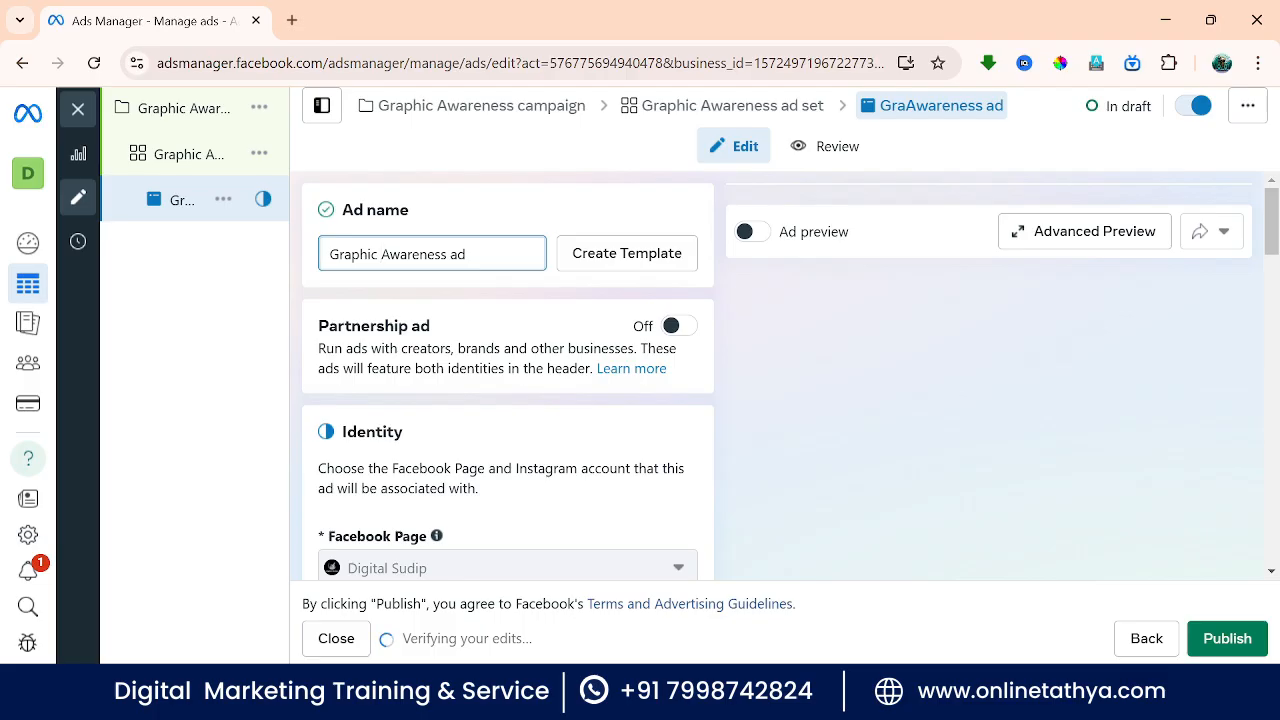
{"action": "scroll", "coordinate": [490, 344], "scroll_direction": "down", "scroll_amount": 2}
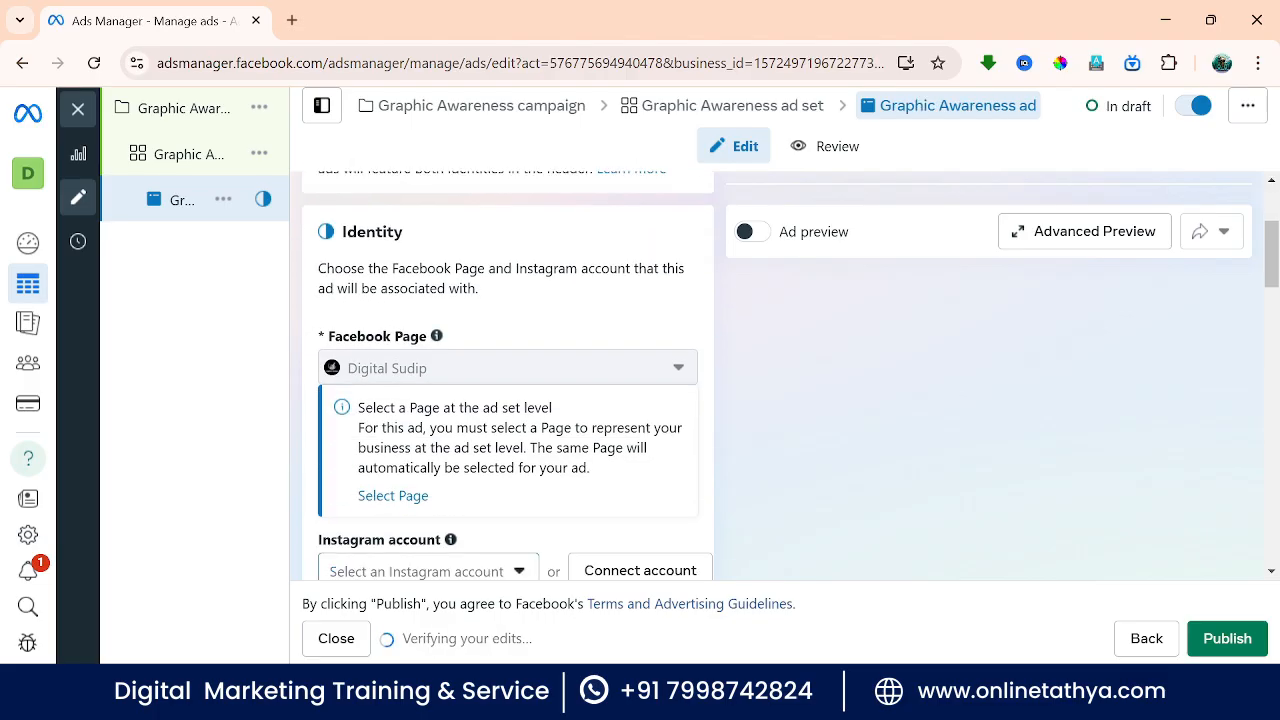
{"action": "scroll", "coordinate": [470, 350], "scroll_direction": "down", "scroll_amount": 1}
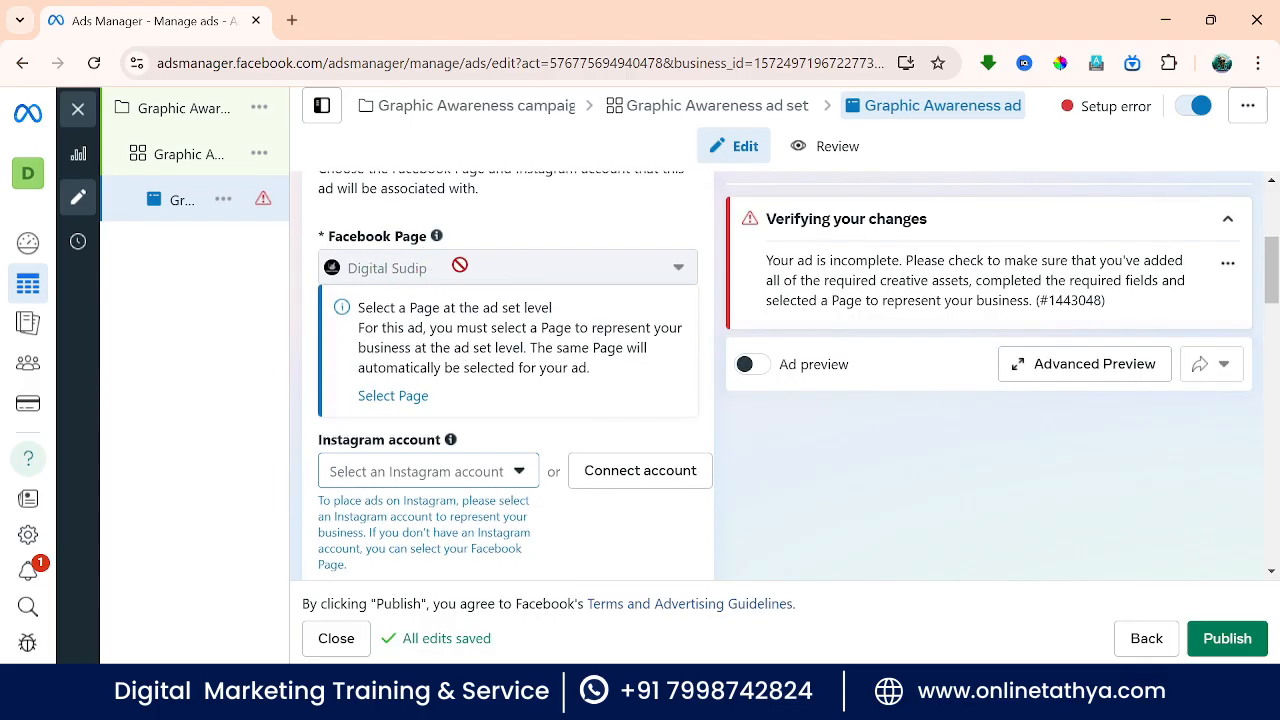
Step: Check which Instagram account choices are available in the ad's Identity section, leaving the selection unchanged
{"action": "scroll", "coordinate": [569, 360], "scroll_direction": "down", "scroll_amount": 2}
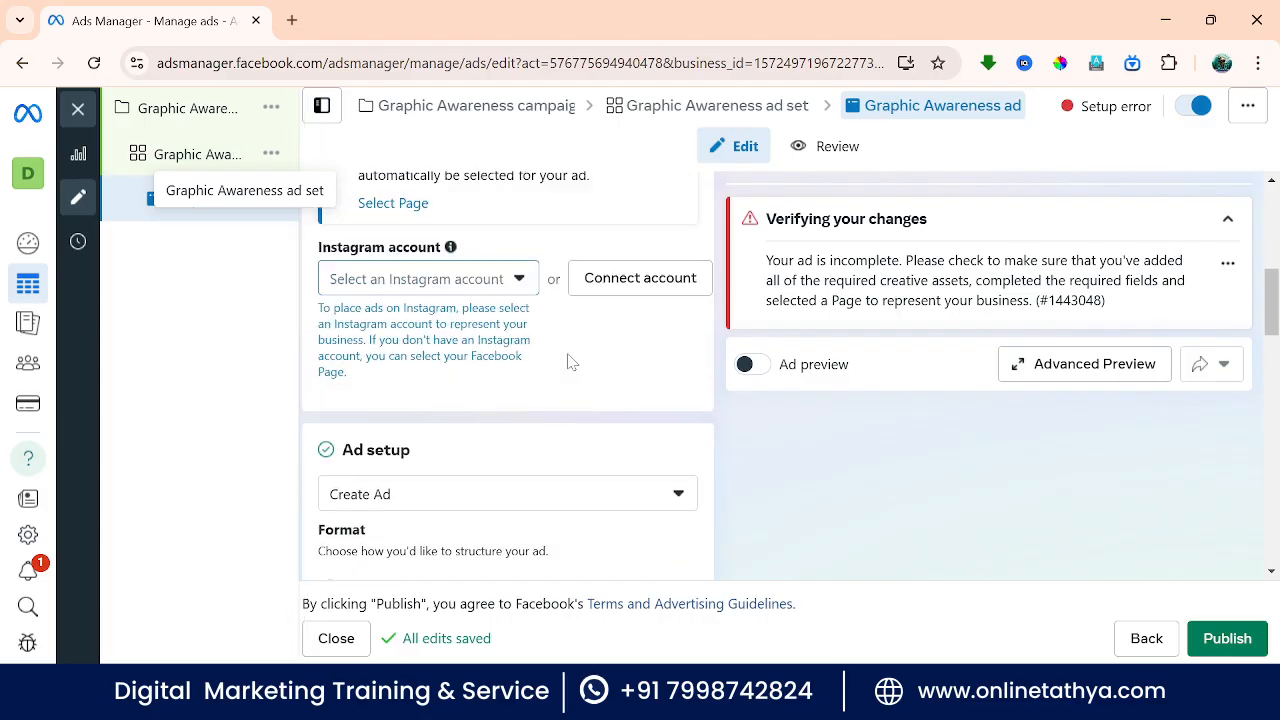
{"action": "scroll", "coordinate": [556, 369], "scroll_direction": "up", "scroll_amount": 1}
{"action": "left_click", "coordinate": [522, 375]}
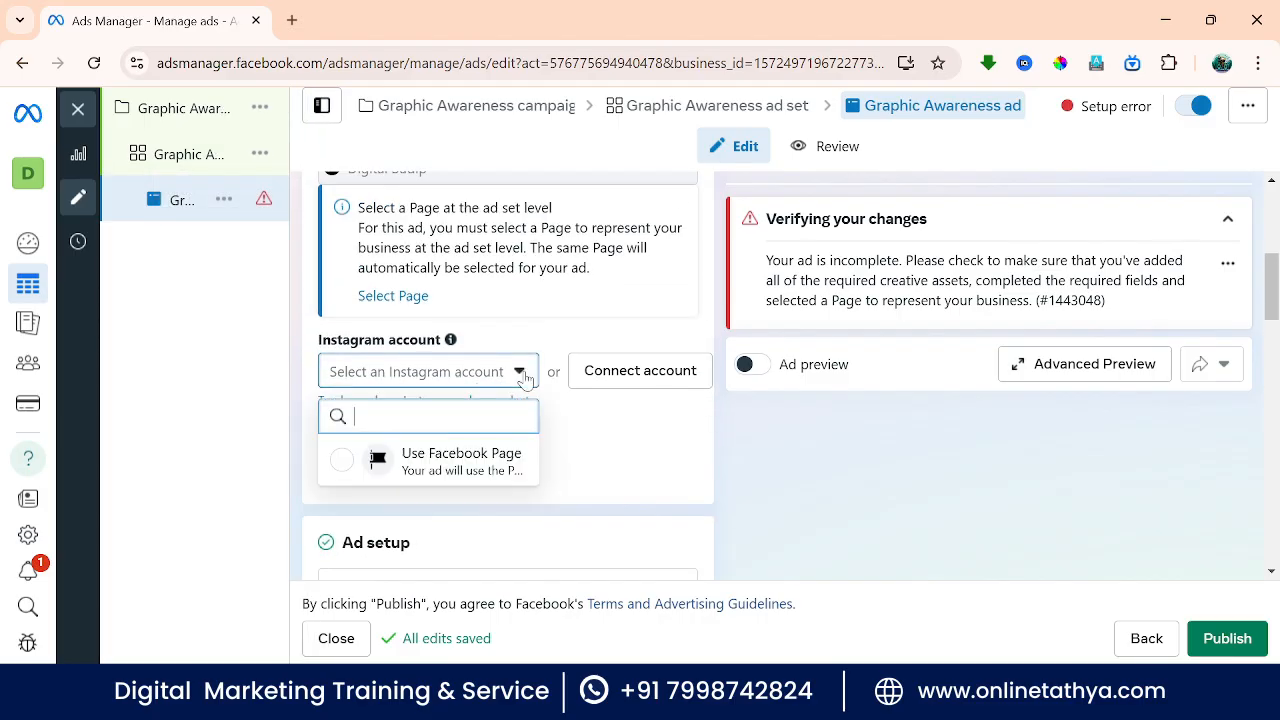
{"action": "left_click", "coordinate": [518, 375]}
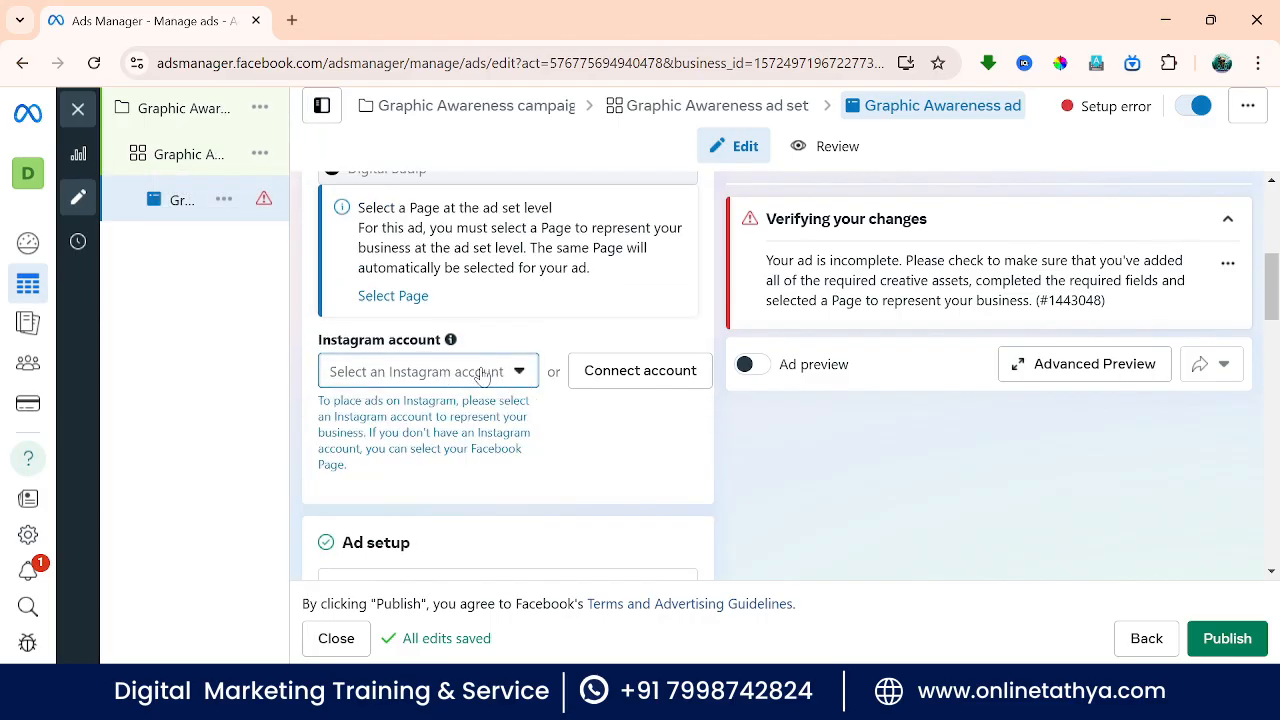
Step: Start setting up the ad creative as an image ad, skipping the primary text and going on to media selection
{"action": "scroll", "coordinate": [467, 365], "scroll_direction": "down", "scroll_amount": 6}
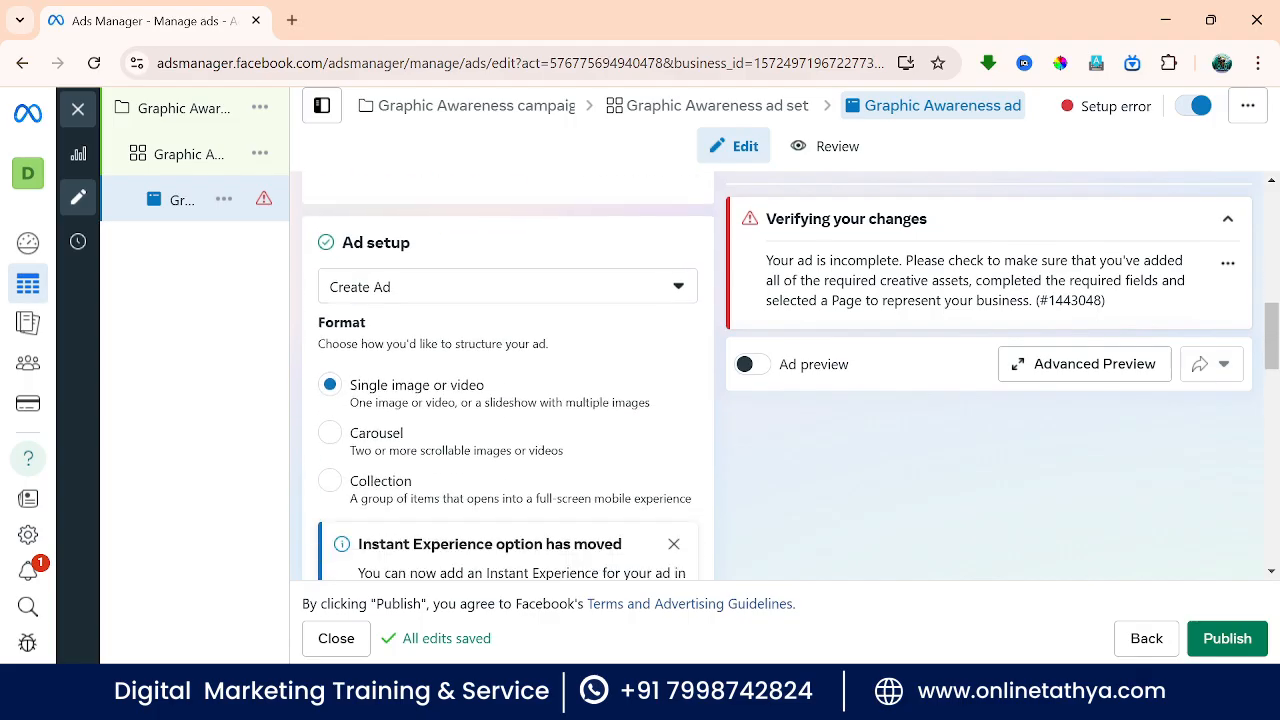
{"action": "scroll", "coordinate": [473, 320], "scroll_direction": "down", "scroll_amount": 3}
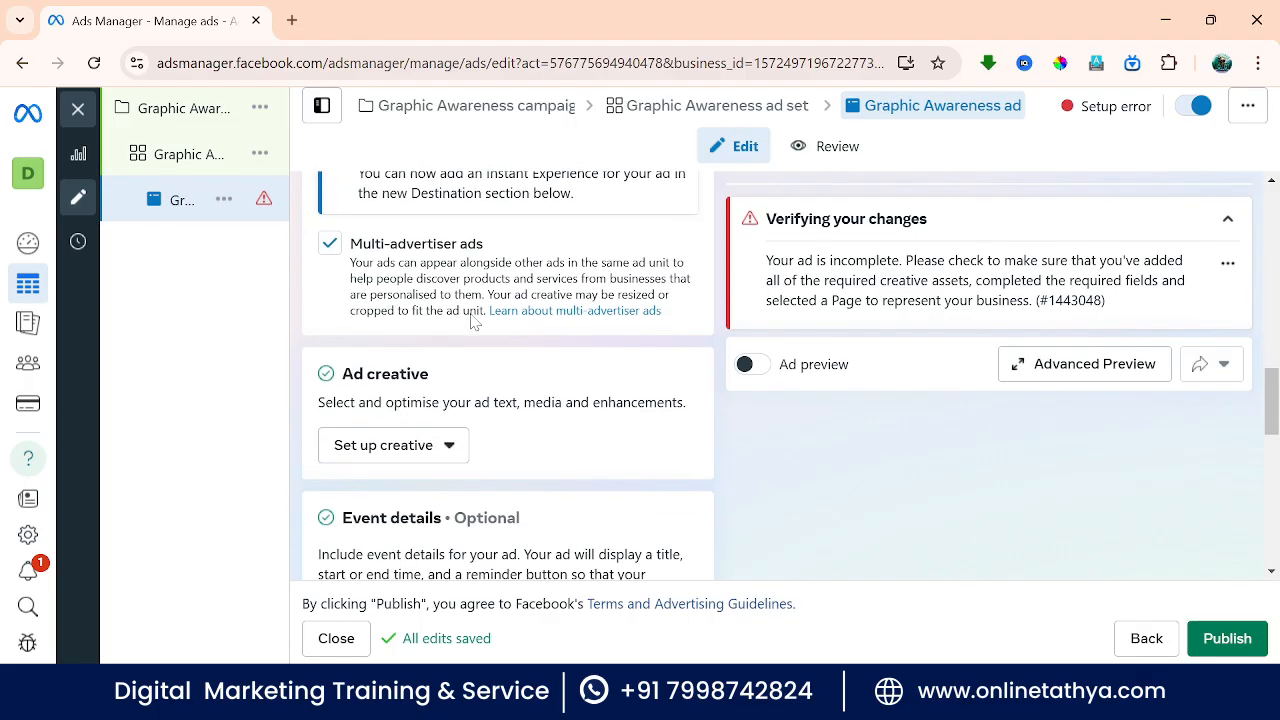
{"action": "scroll", "coordinate": [473, 320], "scroll_direction": "down", "scroll_amount": 2}
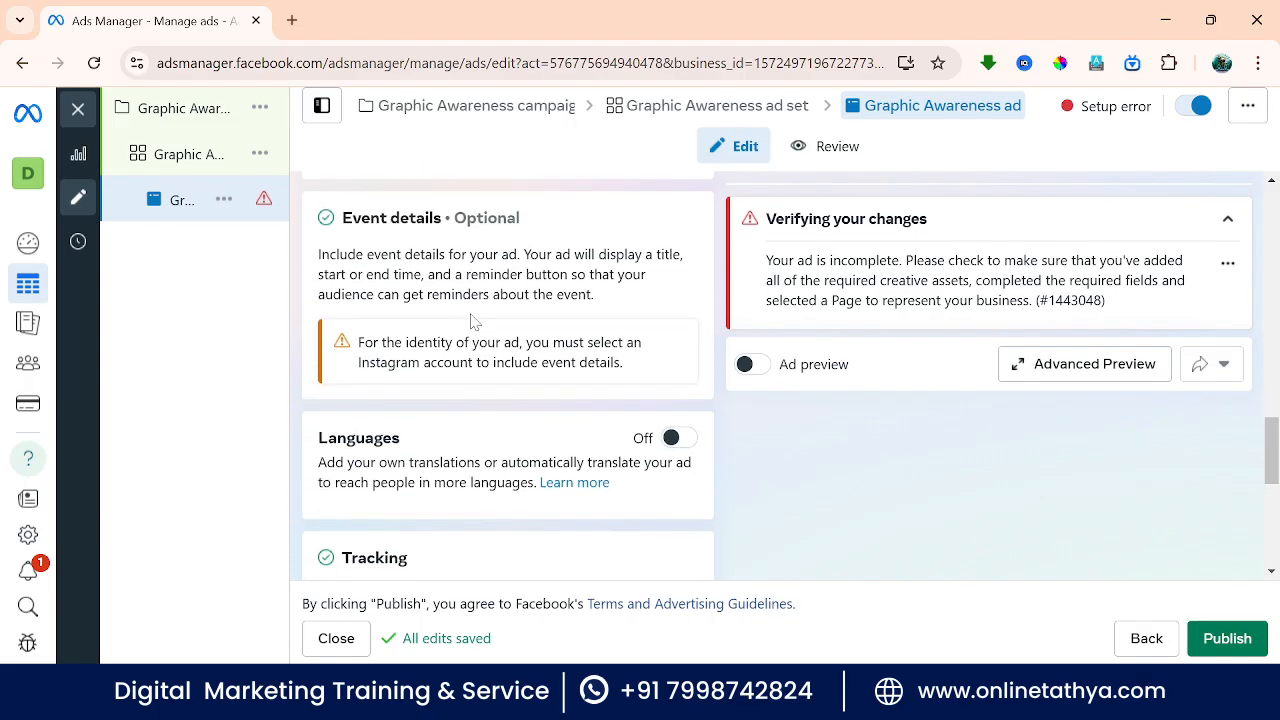
{"action": "scroll", "coordinate": [455, 335], "scroll_direction": "up", "scroll_amount": 2}
{"action": "left_click", "coordinate": [392, 350]}
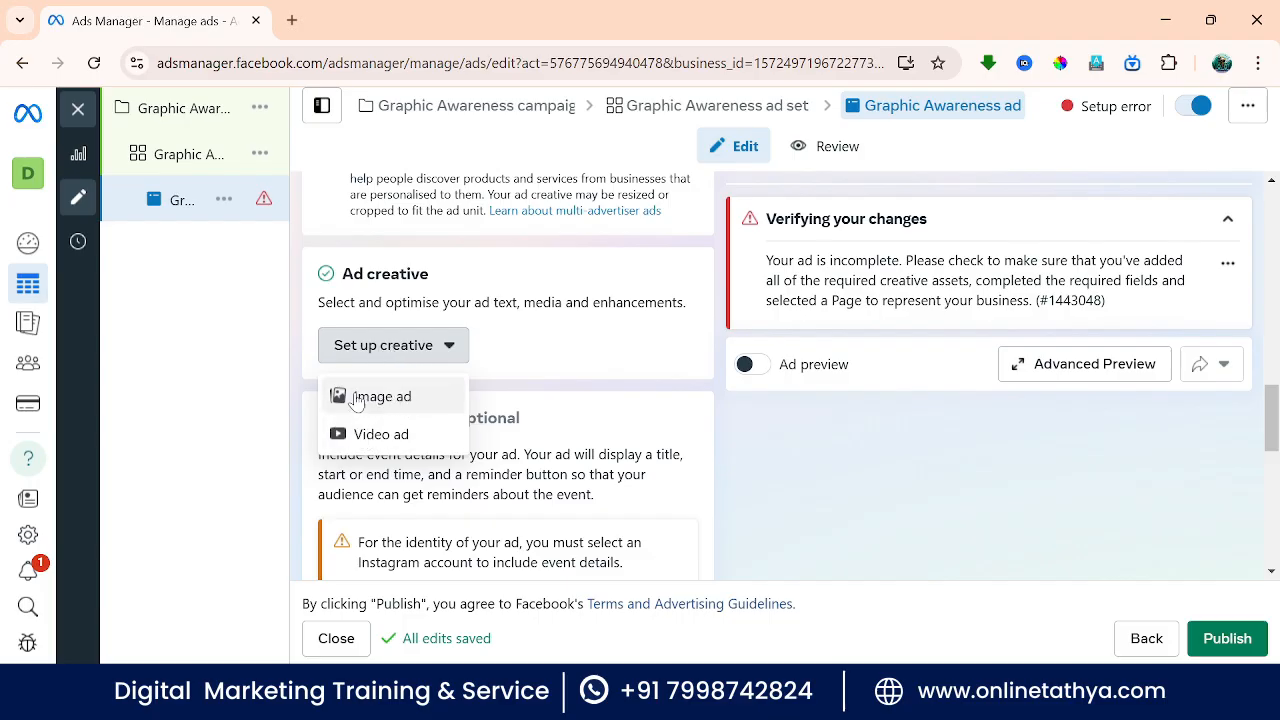
{"action": "left_click", "coordinate": [380, 397]}
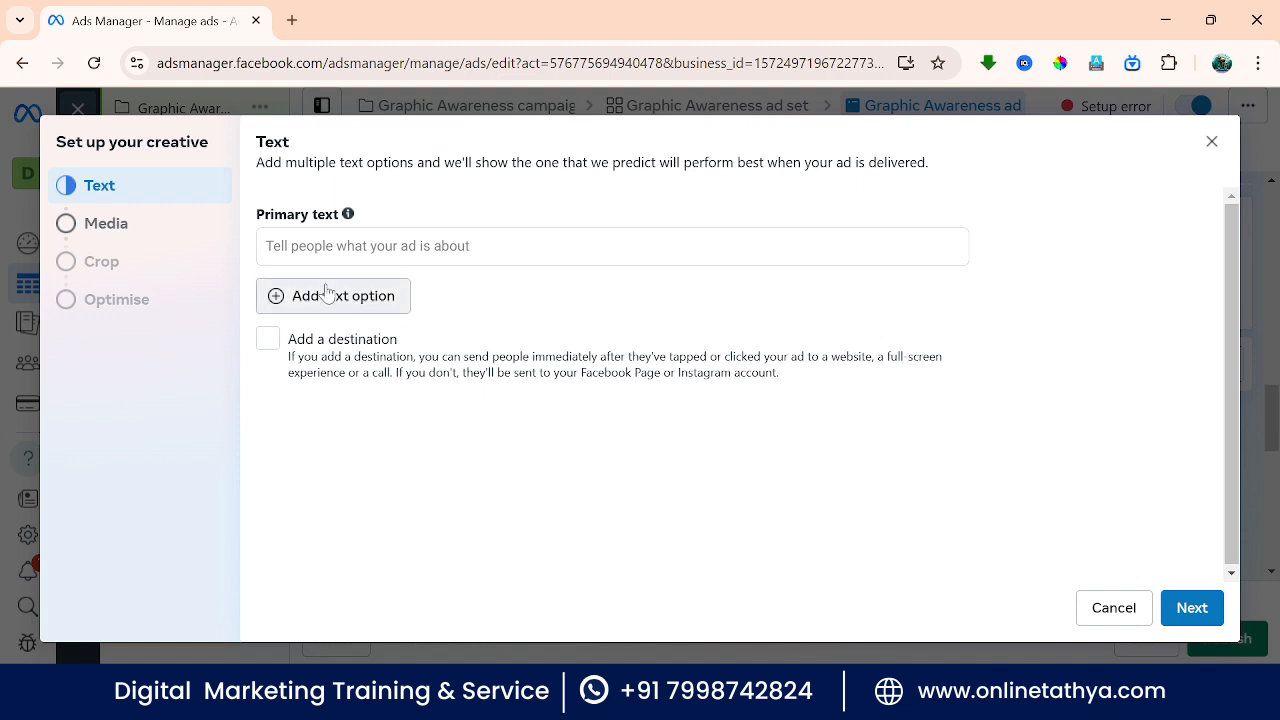
{"action": "left_click", "coordinate": [120, 232]}
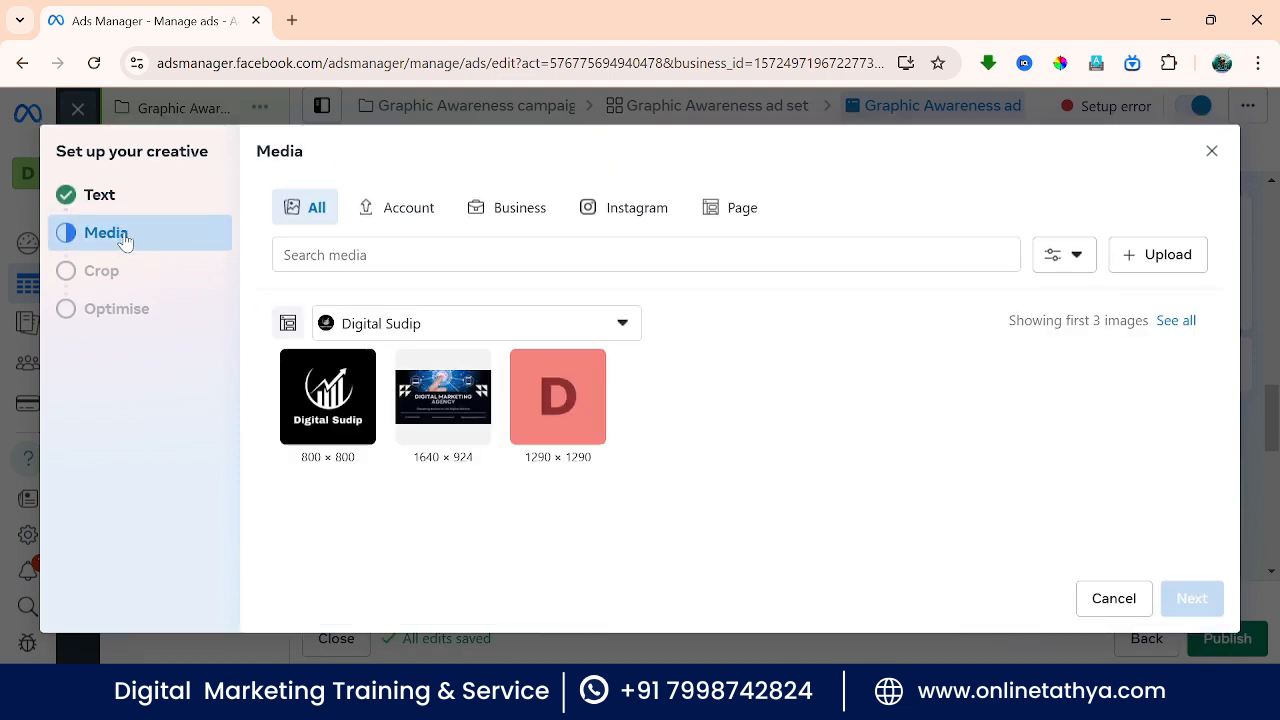
Step: Upload the Graphic Designing image from the FB Ads Class folder on the Desktop as the ad's media
{"action": "left_click", "coordinate": [1168, 256]}
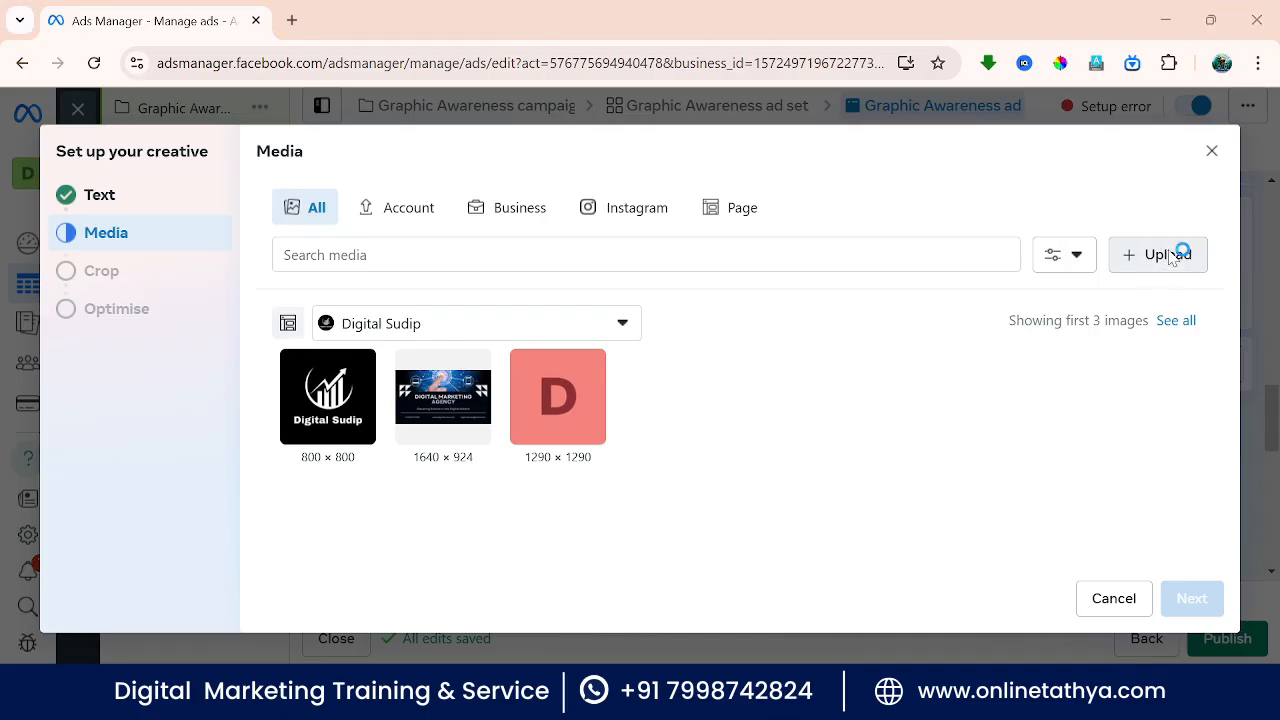
{"action": "left_click", "coordinate": [45, 263]}
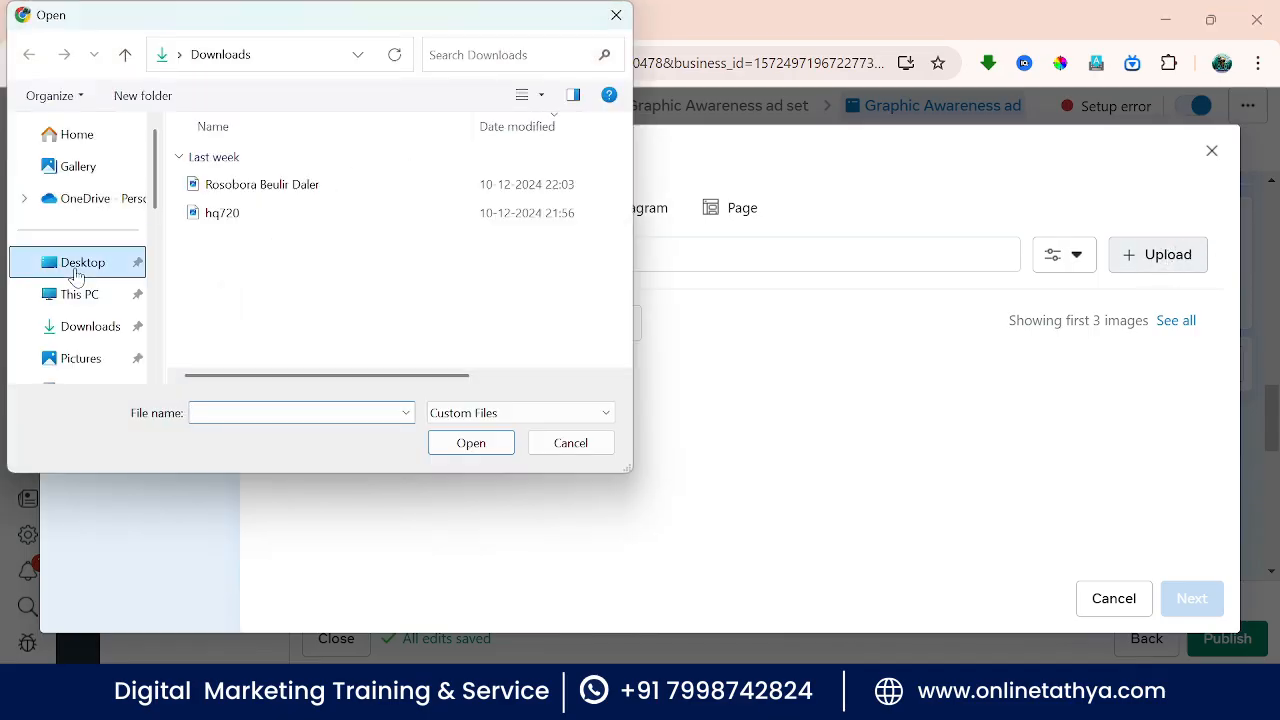
{"action": "scroll", "coordinate": [378, 210], "scroll_direction": "down", "scroll_amount": 5}
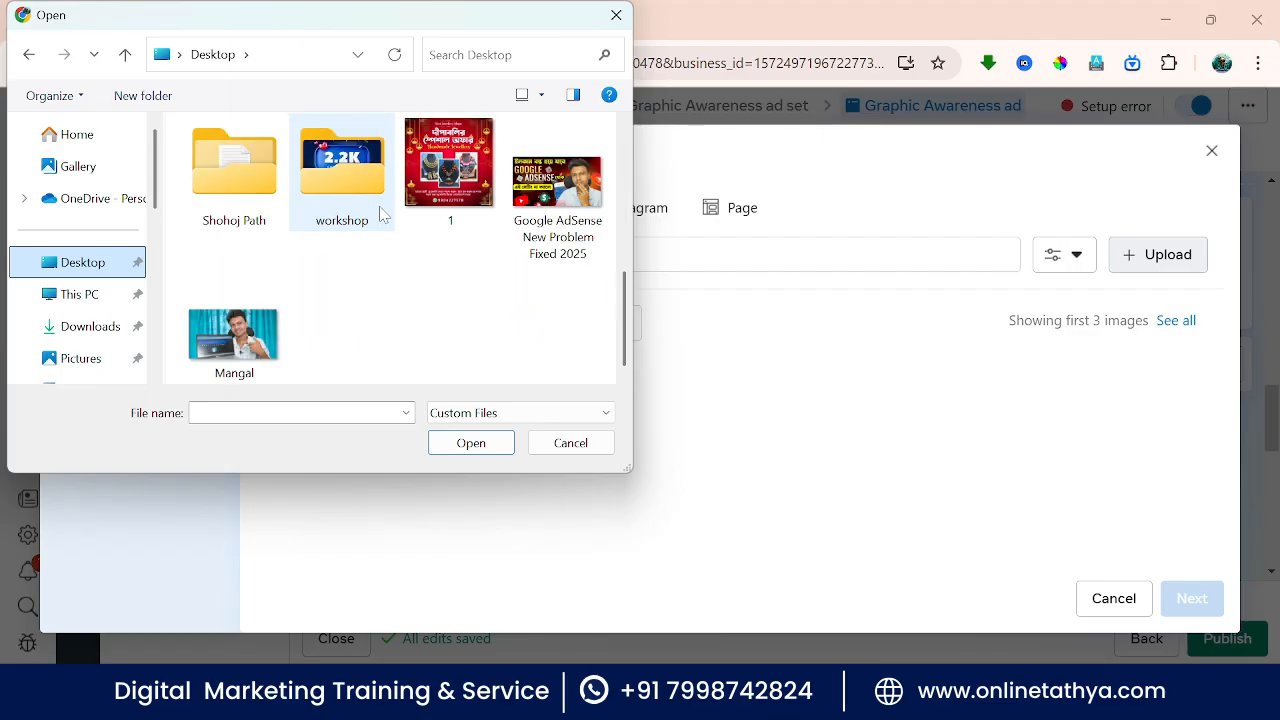
{"action": "scroll", "coordinate": [423, 245], "scroll_direction": "up", "scroll_amount": 2}
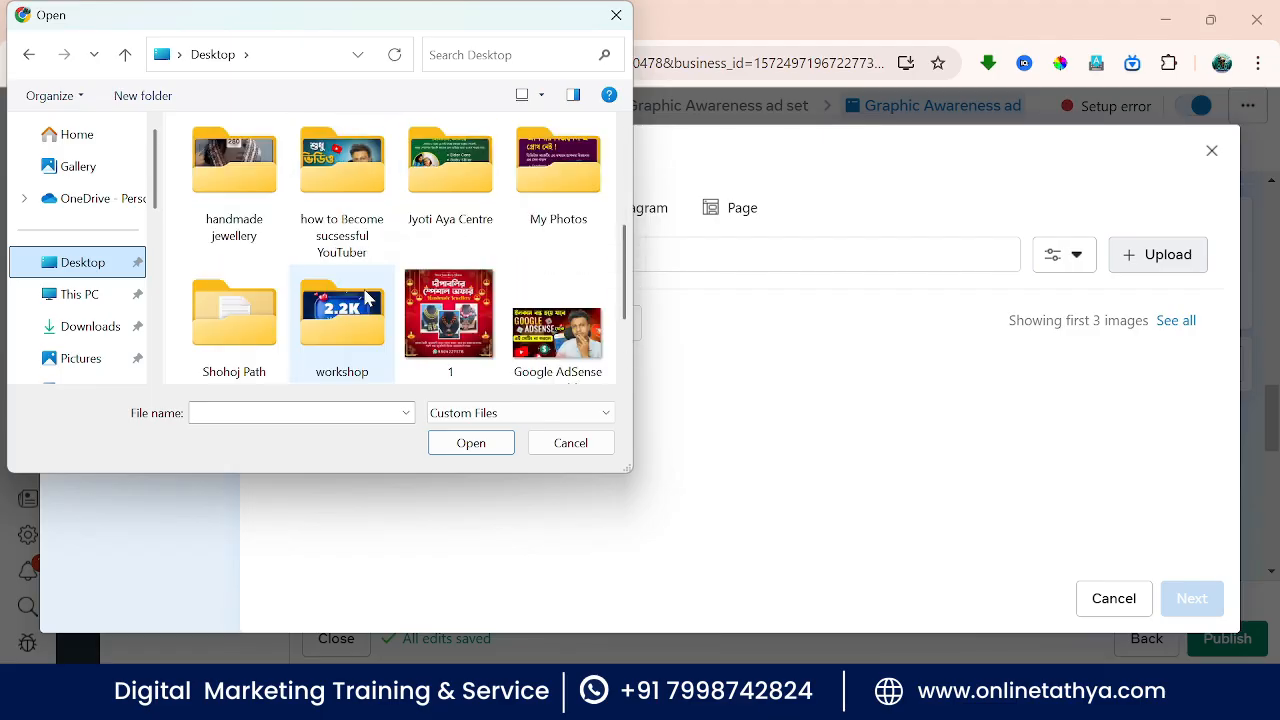
{"action": "scroll", "coordinate": [422, 250], "scroll_direction": "up", "scroll_amount": 2}
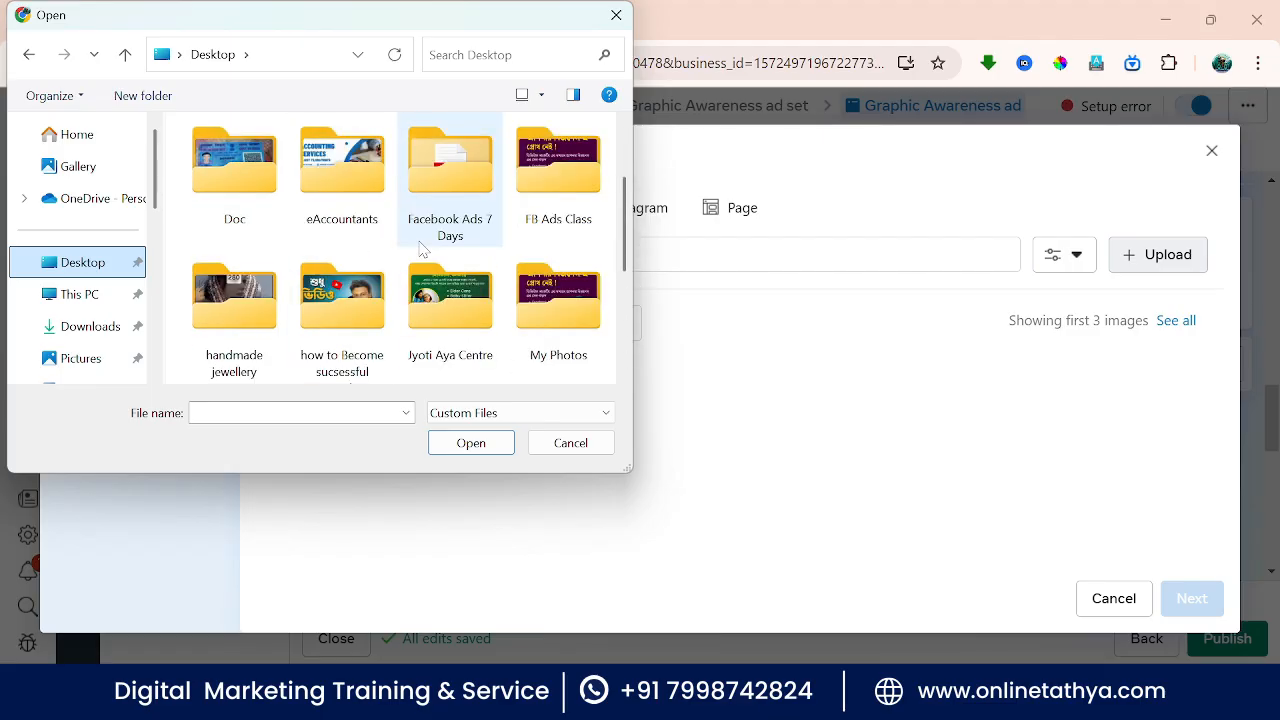
{"action": "double_click", "coordinate": [572, 175]}
{"action": "left_click", "coordinate": [234, 170]}
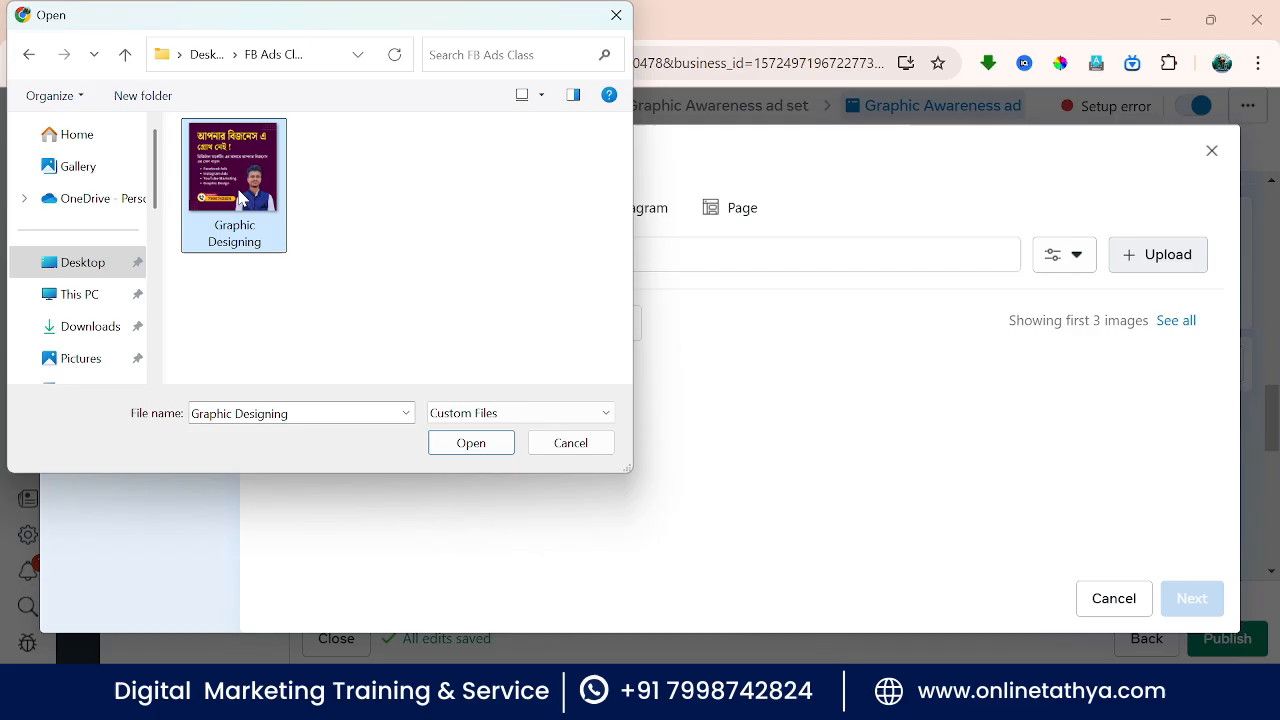
{"action": "left_click", "coordinate": [470, 443]}
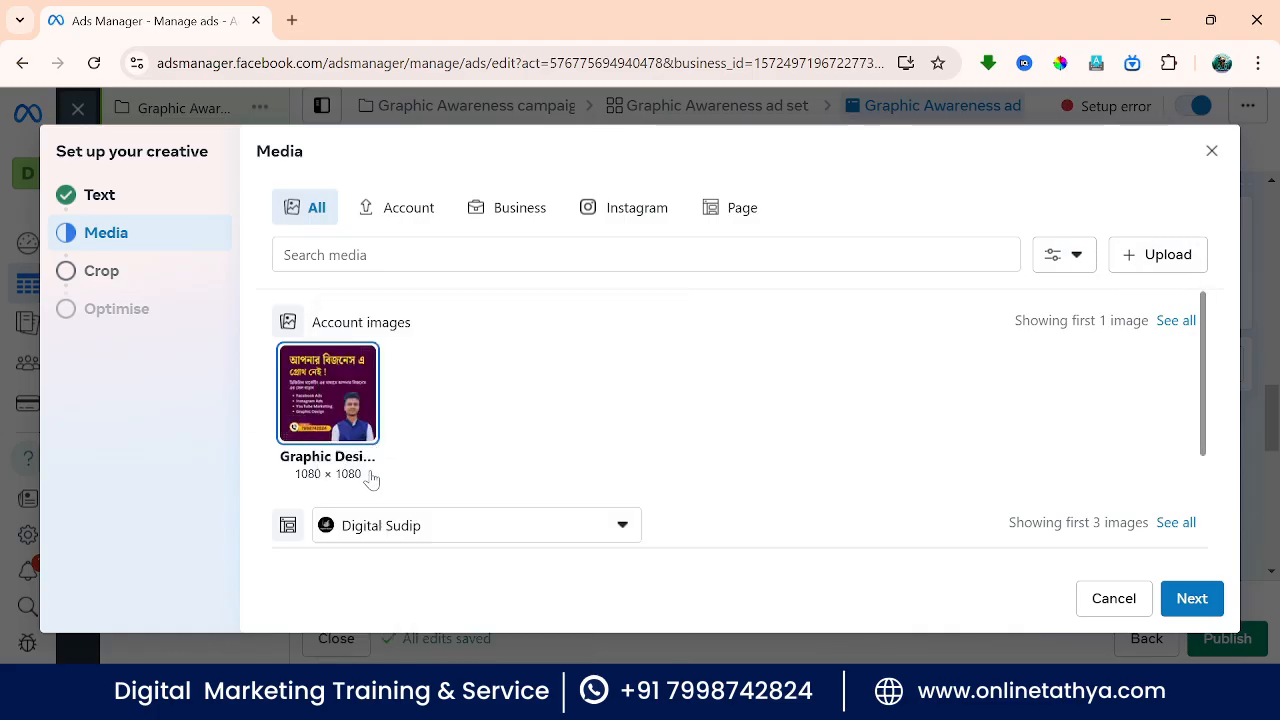
Step: Continue with the uploaded image, review its square, vertical and horizontal placement crops, and finish the creative setup with the default crops
{"action": "left_click", "coordinate": [1196, 601]}
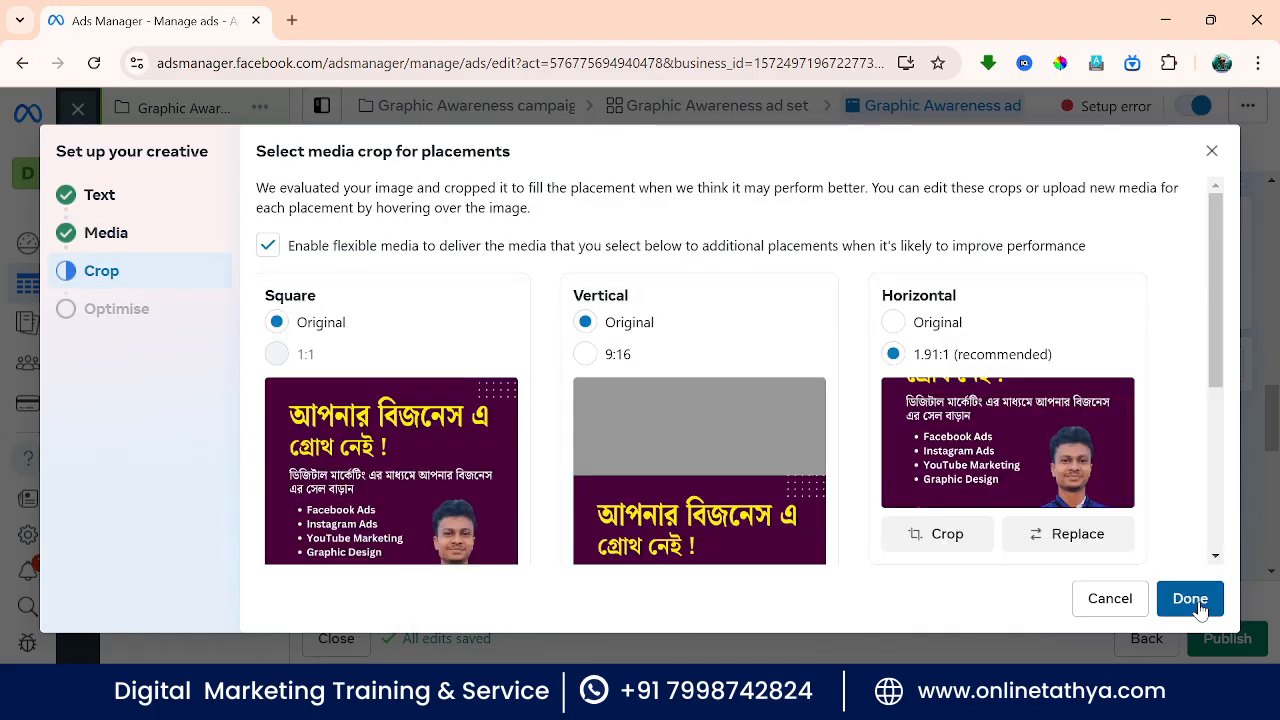
{"action": "scroll", "coordinate": [722, 362], "scroll_direction": "down", "scroll_amount": 2}
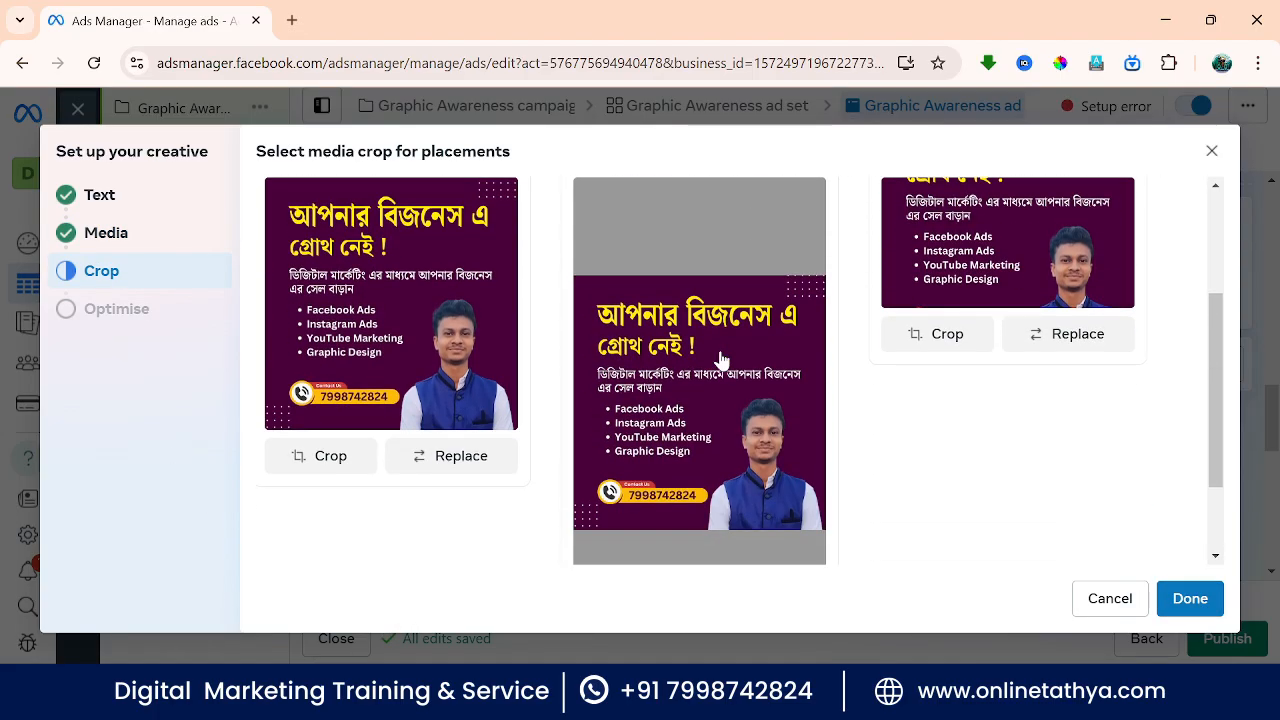
{"action": "left_click", "coordinate": [1183, 606]}
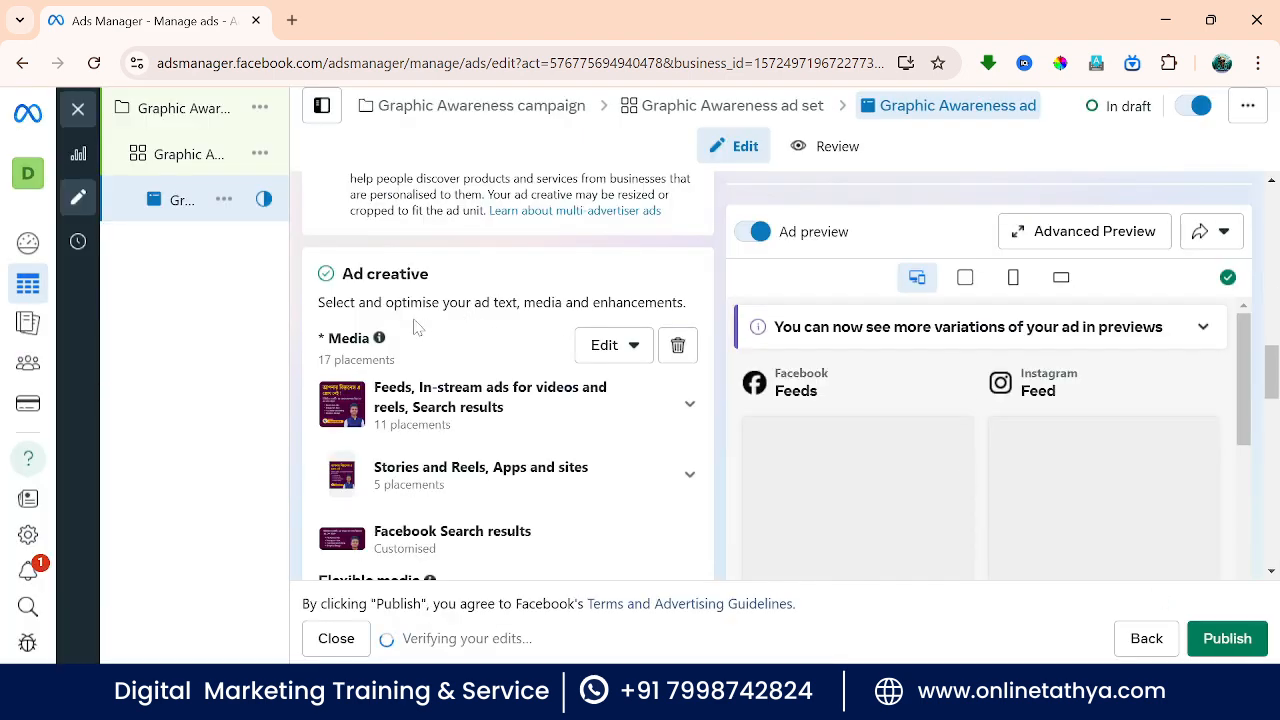
Step: Review the ad creative's media placements, music and primary text settings, and examine the Facebook and Instagram feed previews
{"action": "scroll", "coordinate": [418, 327], "scroll_direction": "down", "scroll_amount": 1}
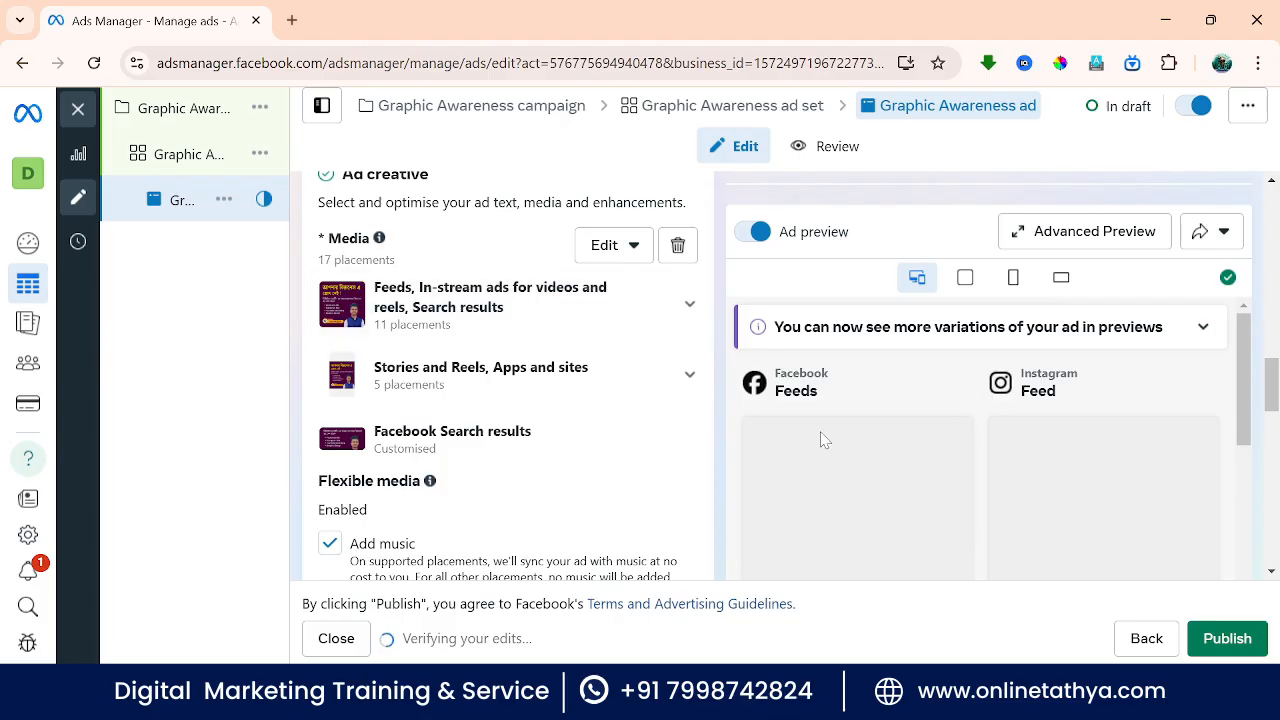
{"action": "scroll", "coordinate": [646, 391], "scroll_direction": "down", "scroll_amount": 3}
{"action": "scroll", "coordinate": [646, 391], "scroll_direction": "down", "scroll_amount": 1}
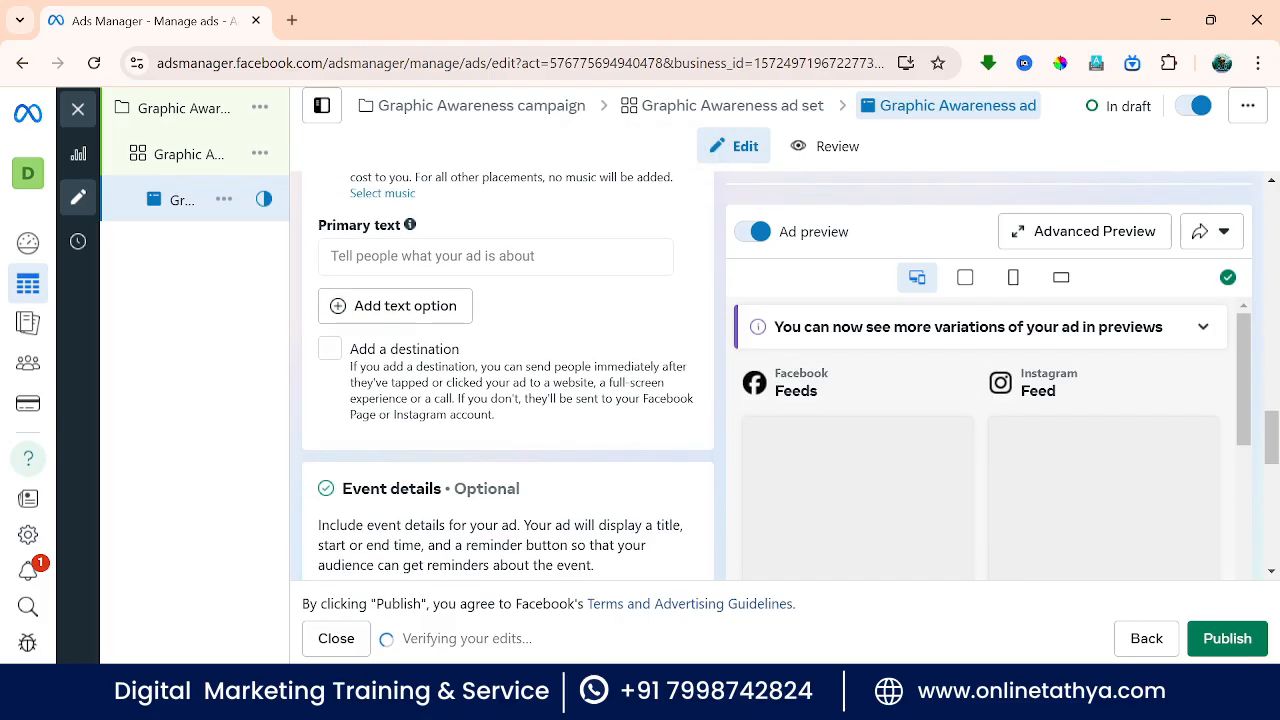
{"action": "scroll", "coordinate": [850, 420], "scroll_direction": "down", "scroll_amount": 2}
{"action": "scroll", "coordinate": [878, 417], "scroll_direction": "up", "scroll_amount": 1}
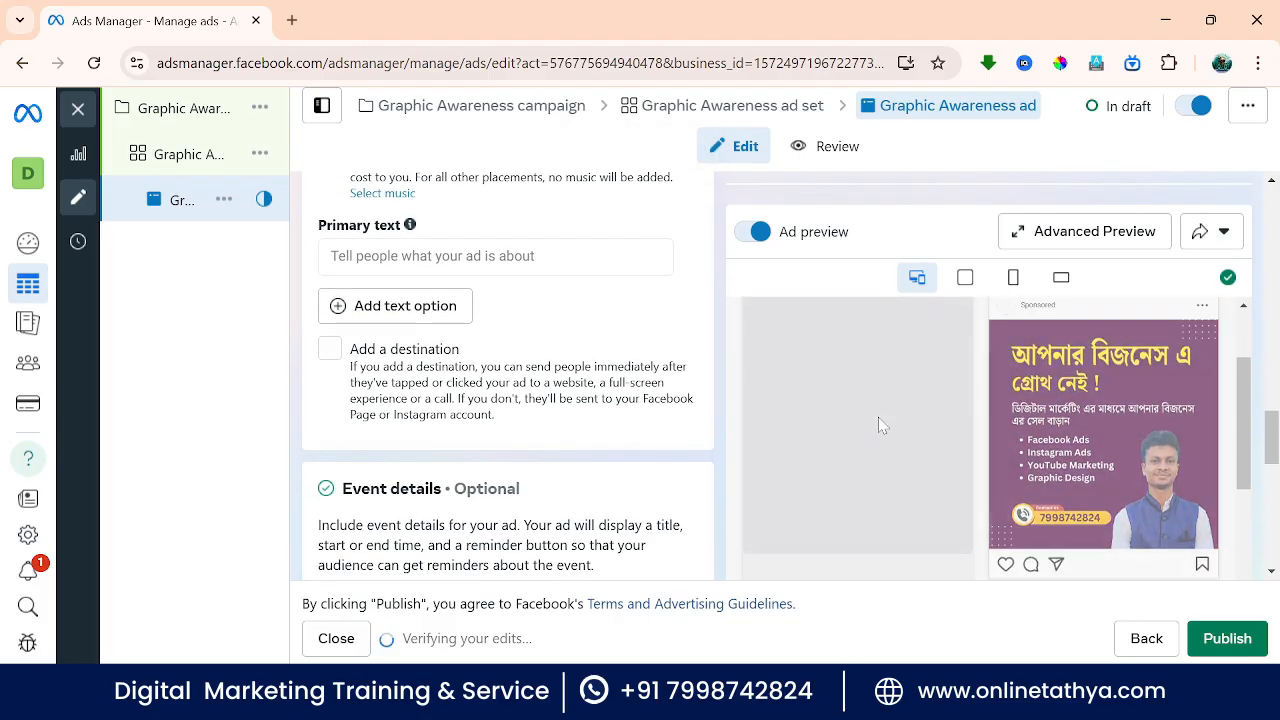
{"action": "scroll", "coordinate": [915, 442], "scroll_direction": "up", "scroll_amount": 1}
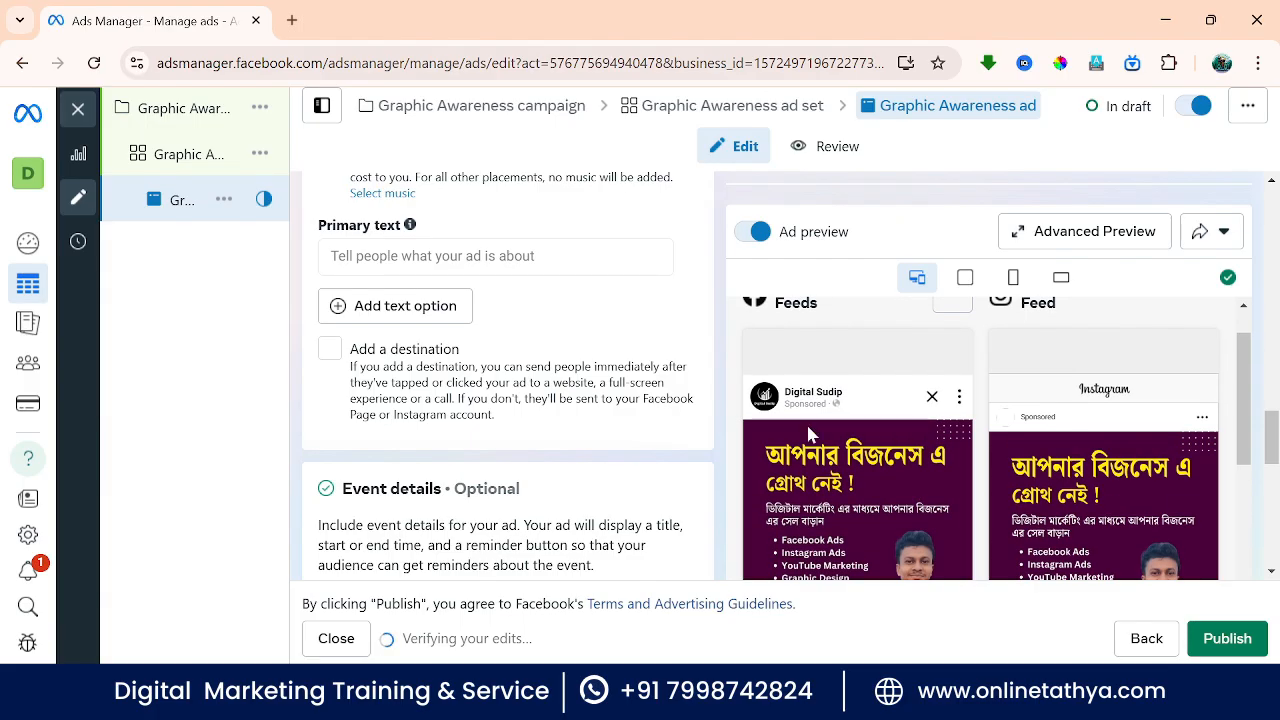
{"action": "scroll", "coordinate": [530, 429], "scroll_direction": "up", "scroll_amount": 2}
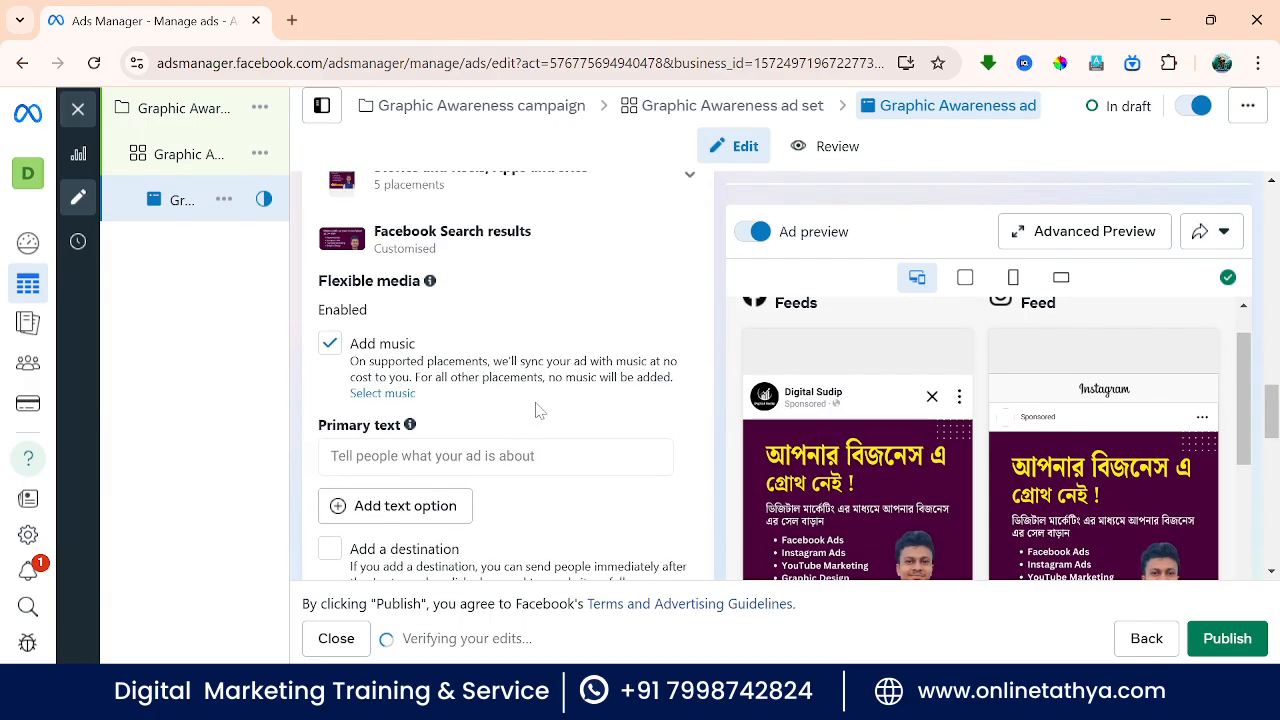
Step: Return to the ad's Identity section and recheck the Instagram account options without choosing one
{"action": "scroll", "coordinate": [530, 420], "scroll_direction": "up", "scroll_amount": 5}
{"action": "scroll", "coordinate": [531, 398], "scroll_direction": "up", "scroll_amount": 5}
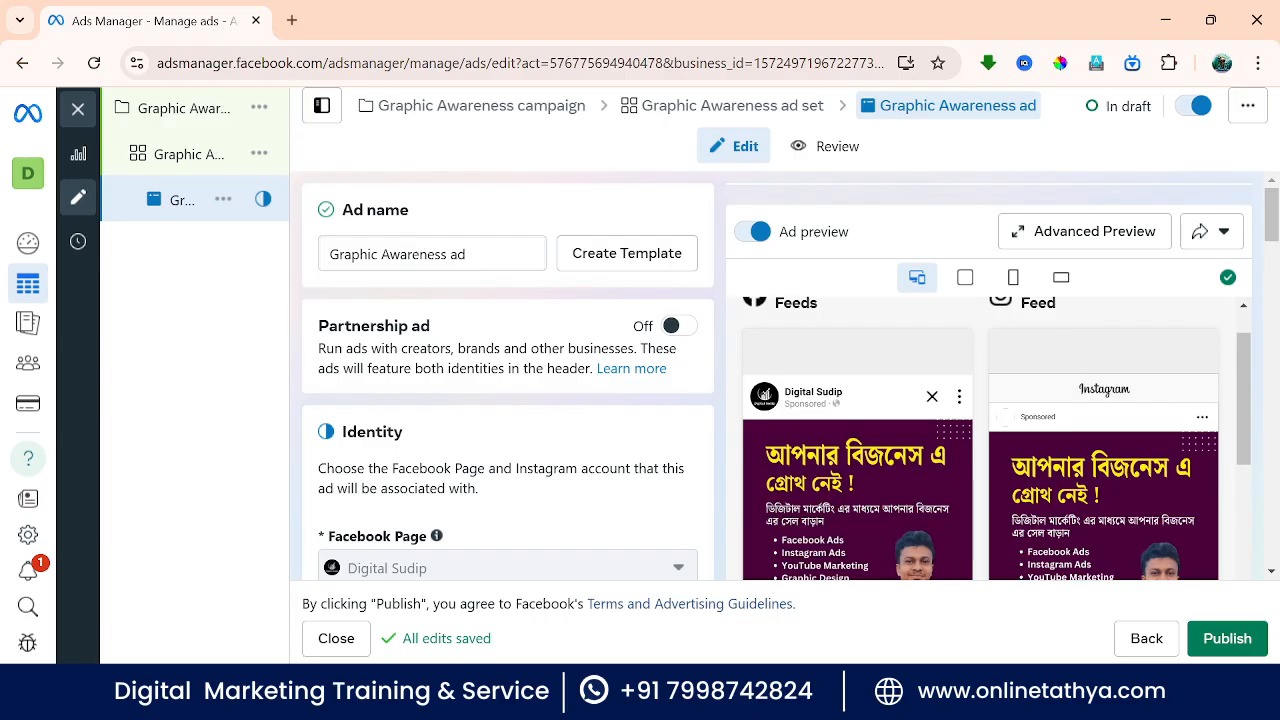
{"action": "scroll", "coordinate": [445, 245], "scroll_direction": "down", "scroll_amount": 5}
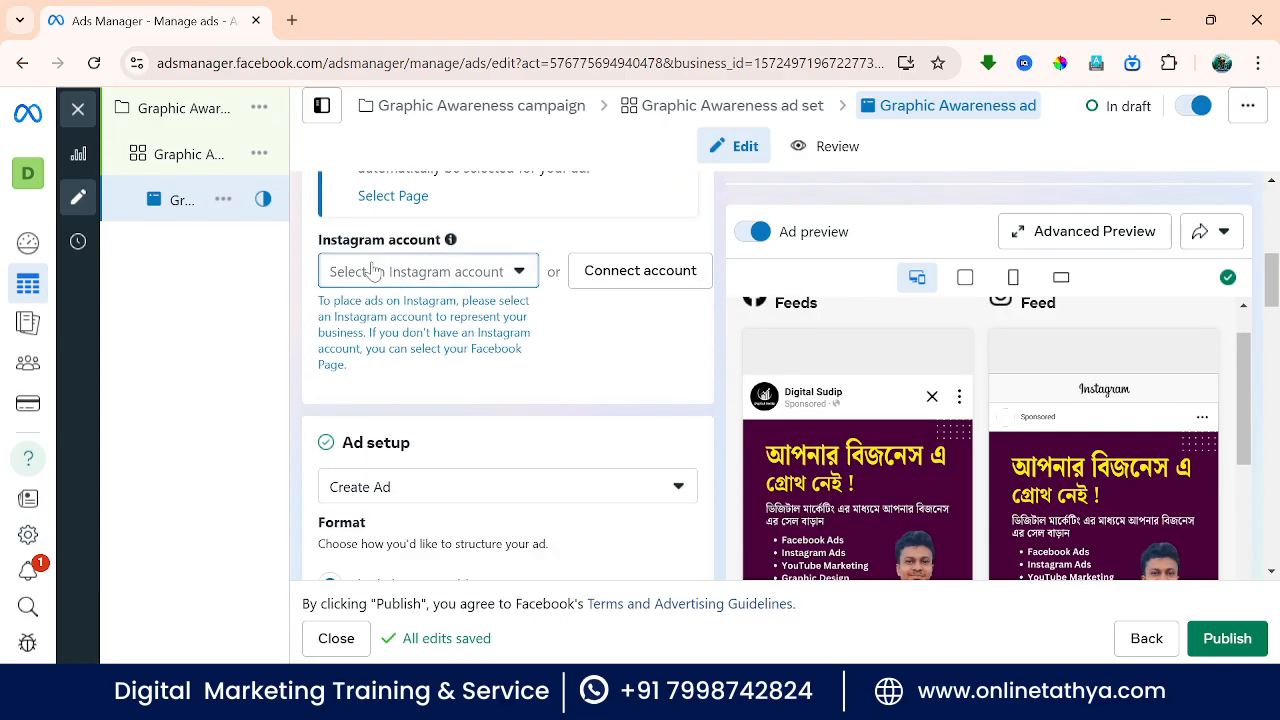
{"action": "left_click", "coordinate": [511, 274]}
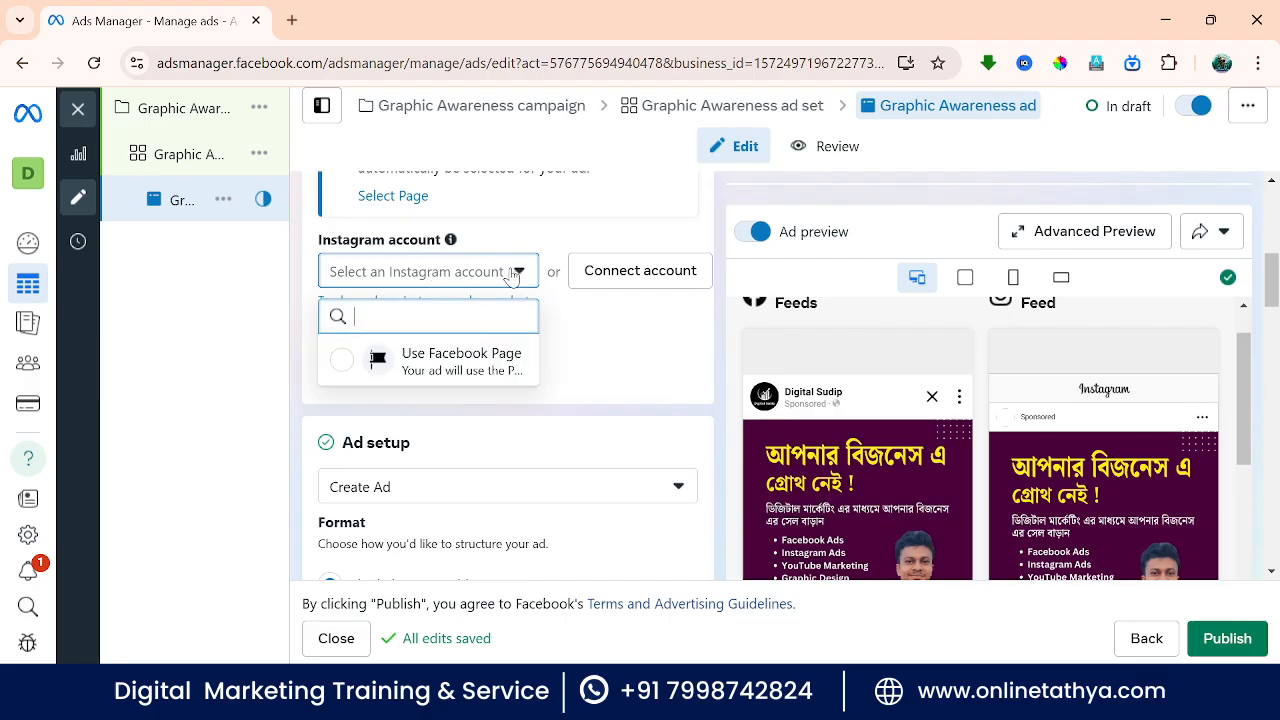
{"action": "left_click", "coordinate": [500, 272]}
Step: Examine the ad's format options, multi-advertiser setting and creative media placements, along with the feed and Stories previews
{"action": "scroll", "coordinate": [490, 265], "scroll_direction": "down", "scroll_amount": 2}
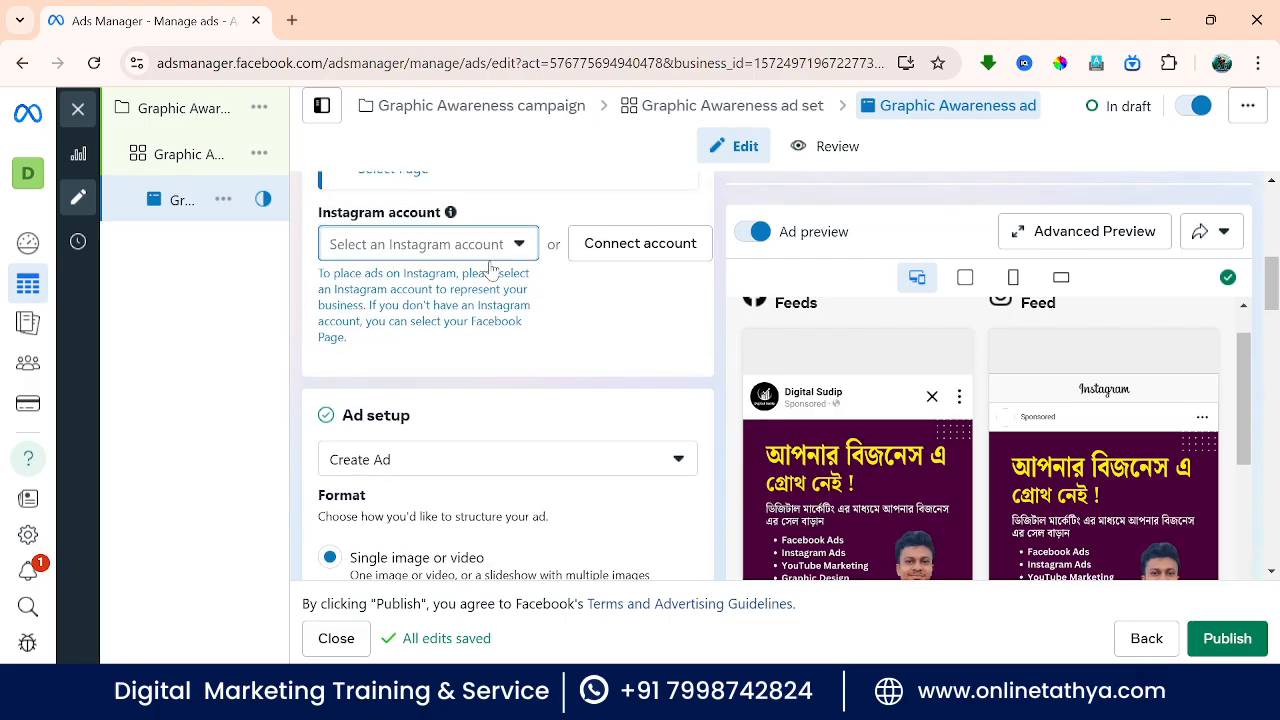
{"action": "scroll", "coordinate": [490, 268], "scroll_direction": "down", "scroll_amount": 2}
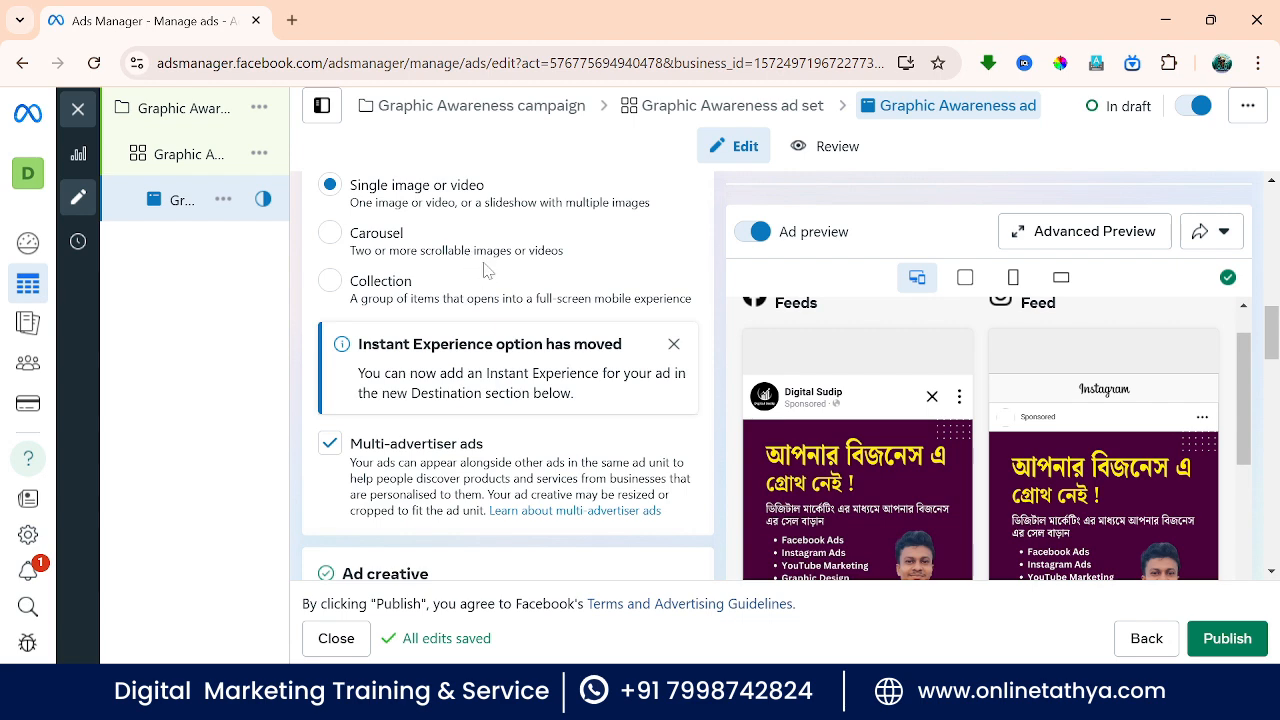
{"action": "scroll", "coordinate": [502, 233], "scroll_direction": "up", "scroll_amount": 2}
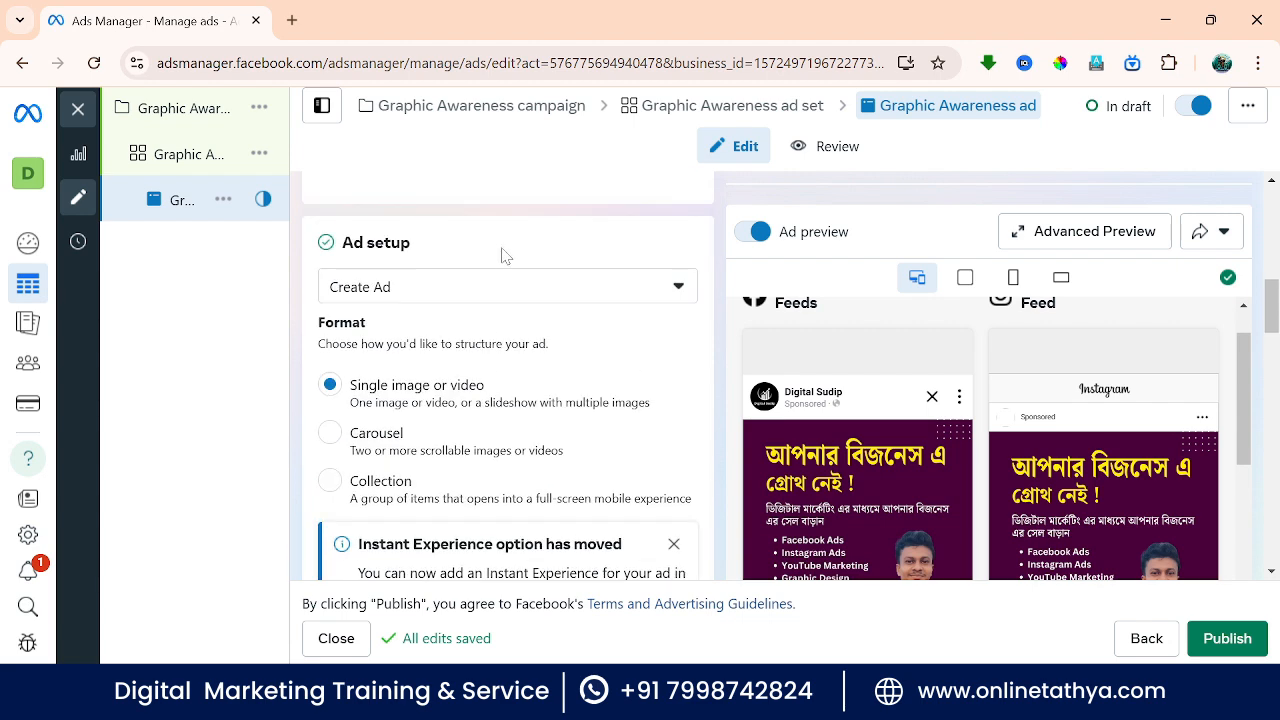
{"action": "scroll", "coordinate": [503, 257], "scroll_direction": "down", "scroll_amount": 5}
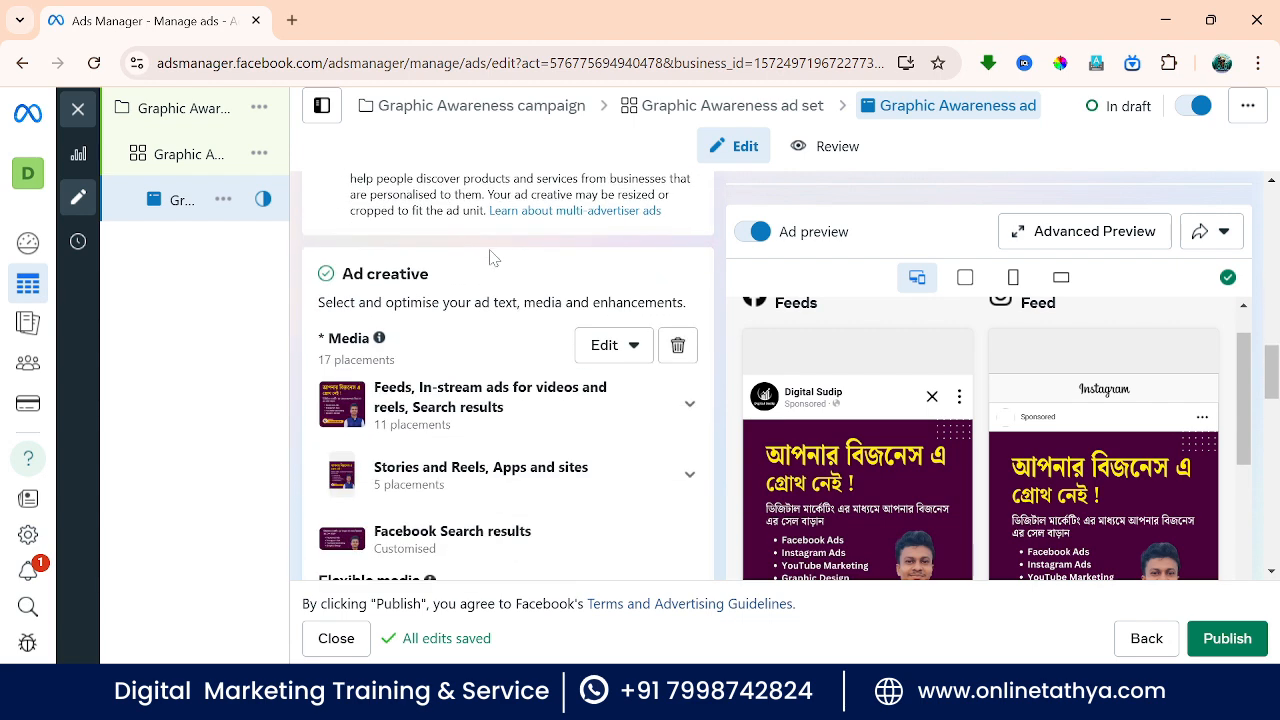
{"action": "scroll", "coordinate": [930, 425], "scroll_direction": "down", "scroll_amount": 4}
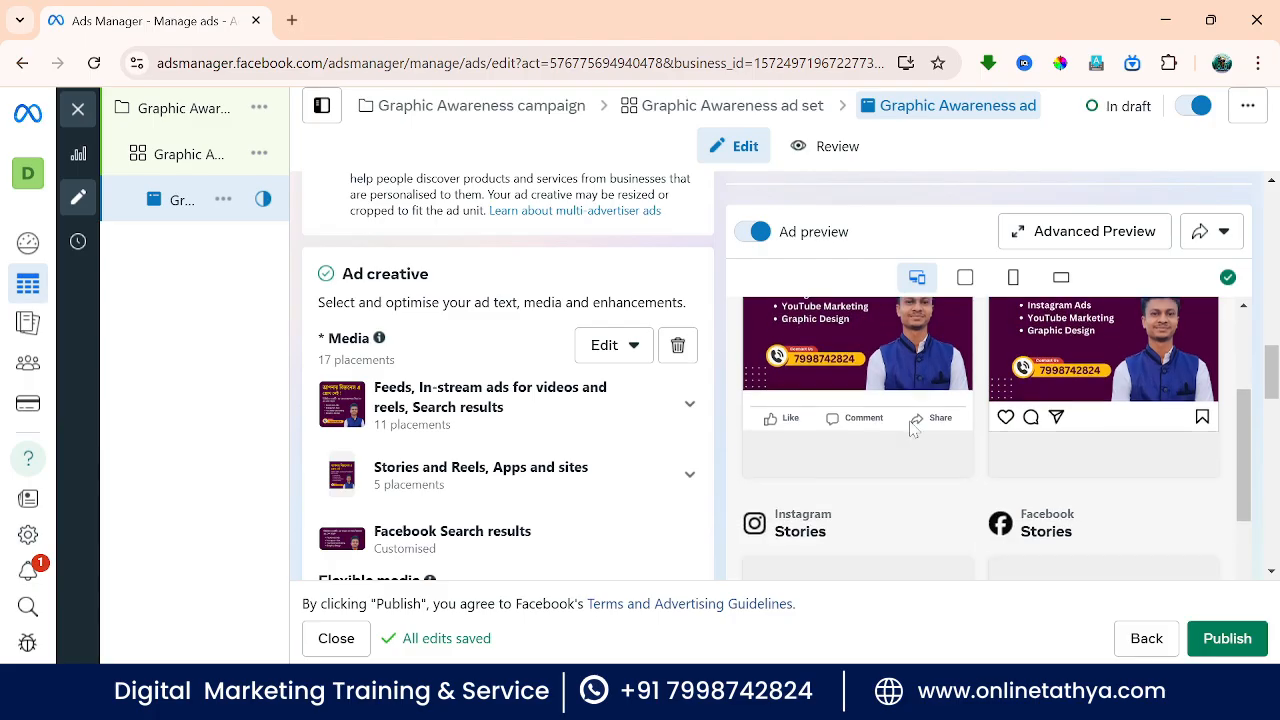
{"action": "scroll", "coordinate": [448, 426], "scroll_direction": "up", "scroll_amount": 5}
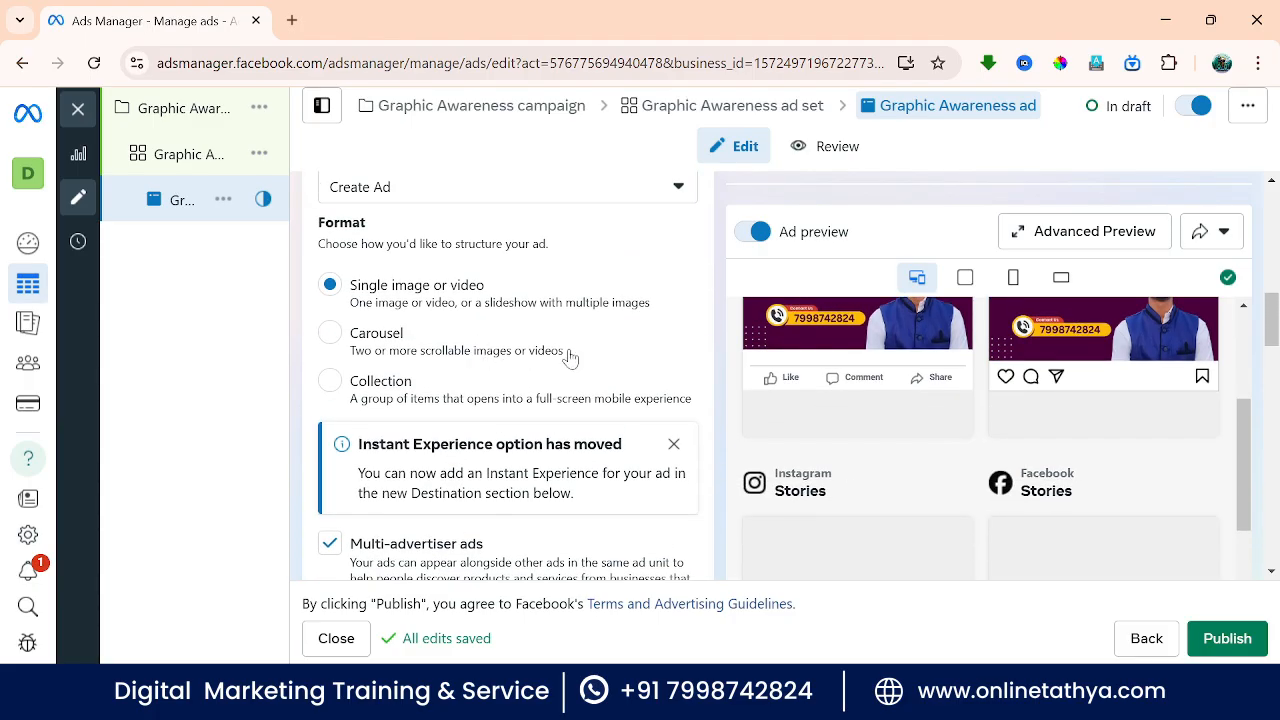
{"action": "scroll", "coordinate": [570, 358], "scroll_direction": "up", "scroll_amount": 2}
{"action": "scroll", "coordinate": [495, 335], "scroll_direction": "down", "scroll_amount": 3}
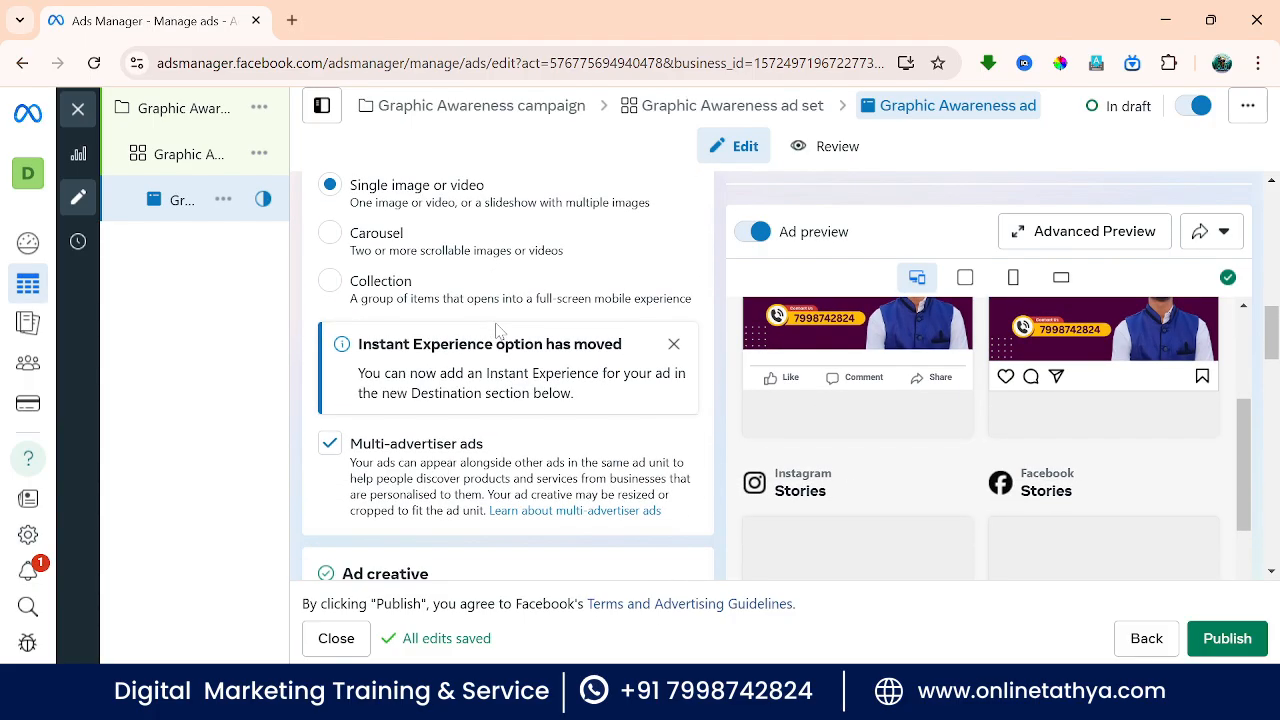
{"action": "scroll", "coordinate": [497, 330], "scroll_direction": "down", "scroll_amount": 5}
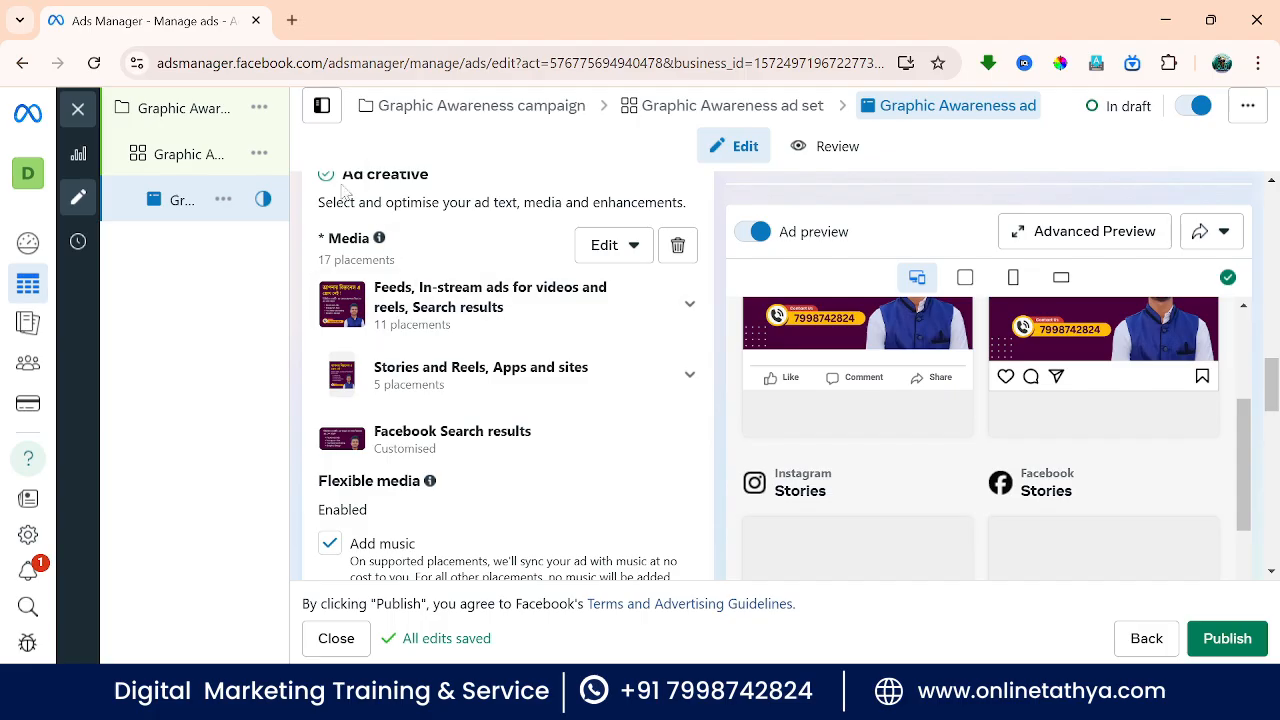
Step: Examine the ad creative's media placements, flexible media, music, primary text and destination options, along with the feed previews
{"action": "scroll", "coordinate": [571, 423], "scroll_direction": "up", "scroll_amount": 1}
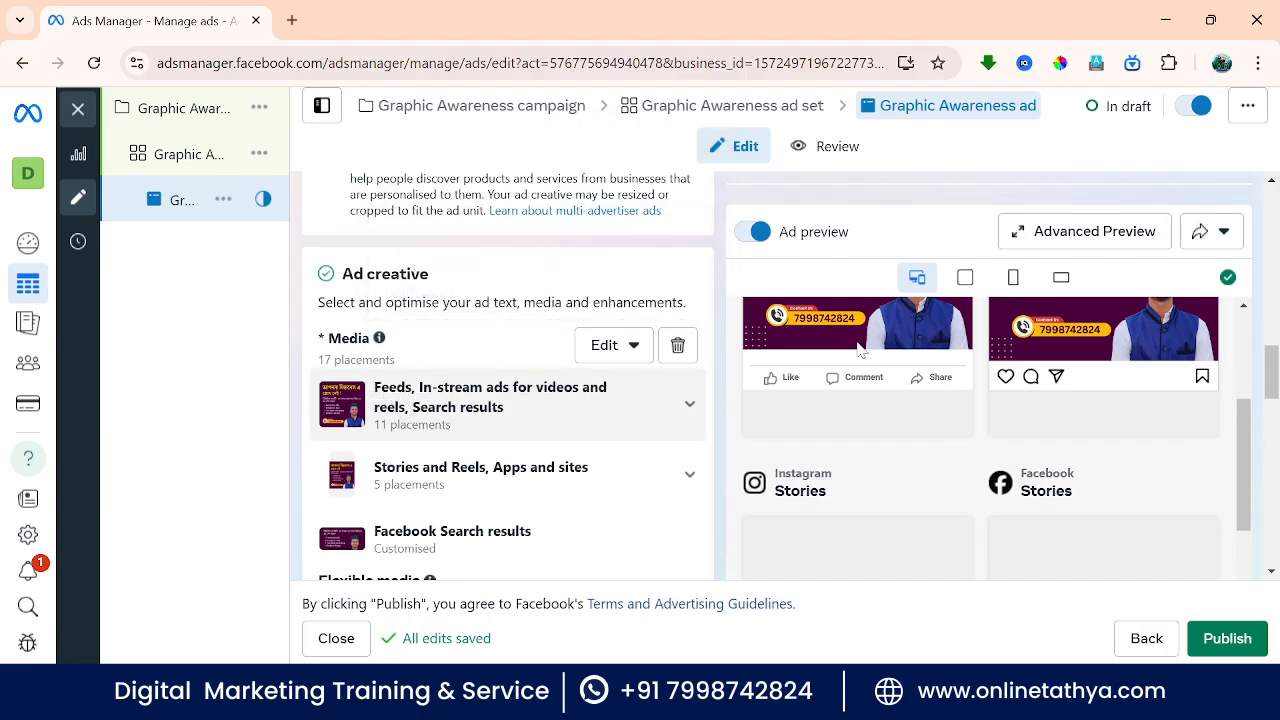
{"action": "scroll", "coordinate": [860, 350], "scroll_direction": "up", "scroll_amount": 1}
{"action": "scroll", "coordinate": [530, 288], "scroll_direction": "down", "scroll_amount": 2}
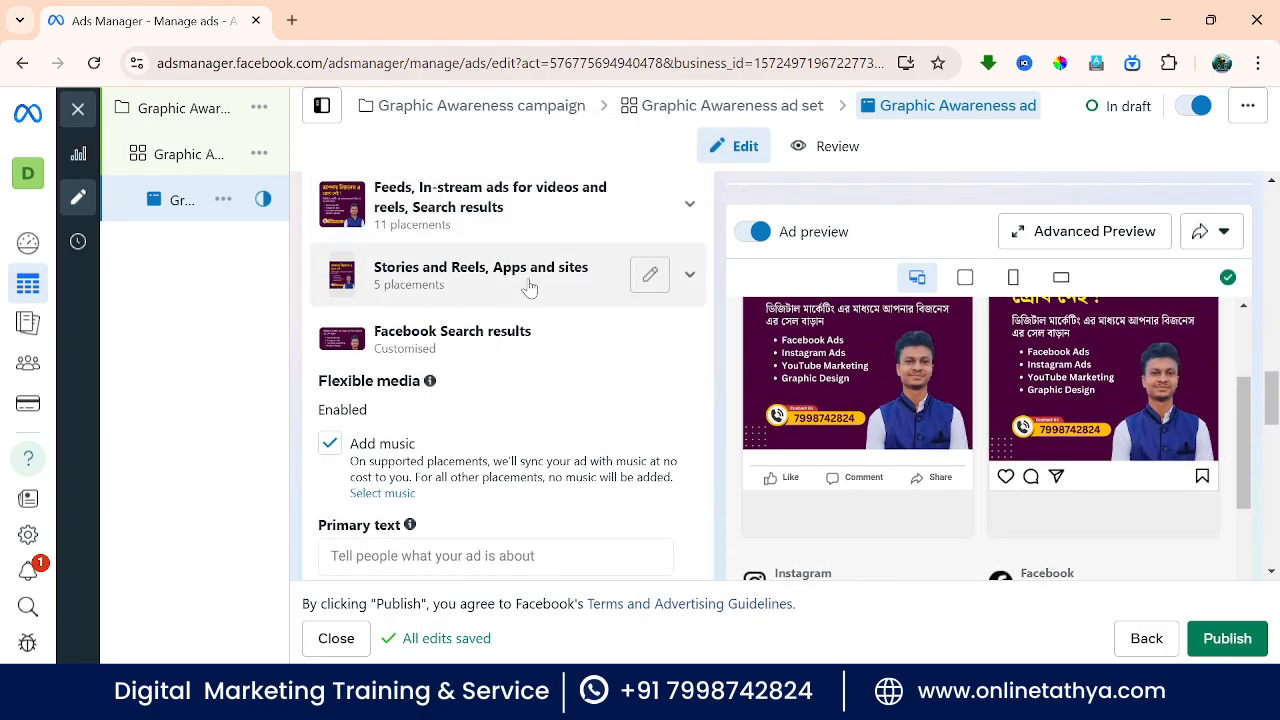
{"action": "scroll", "coordinate": [900, 400], "scroll_direction": "down", "scroll_amount": 1}
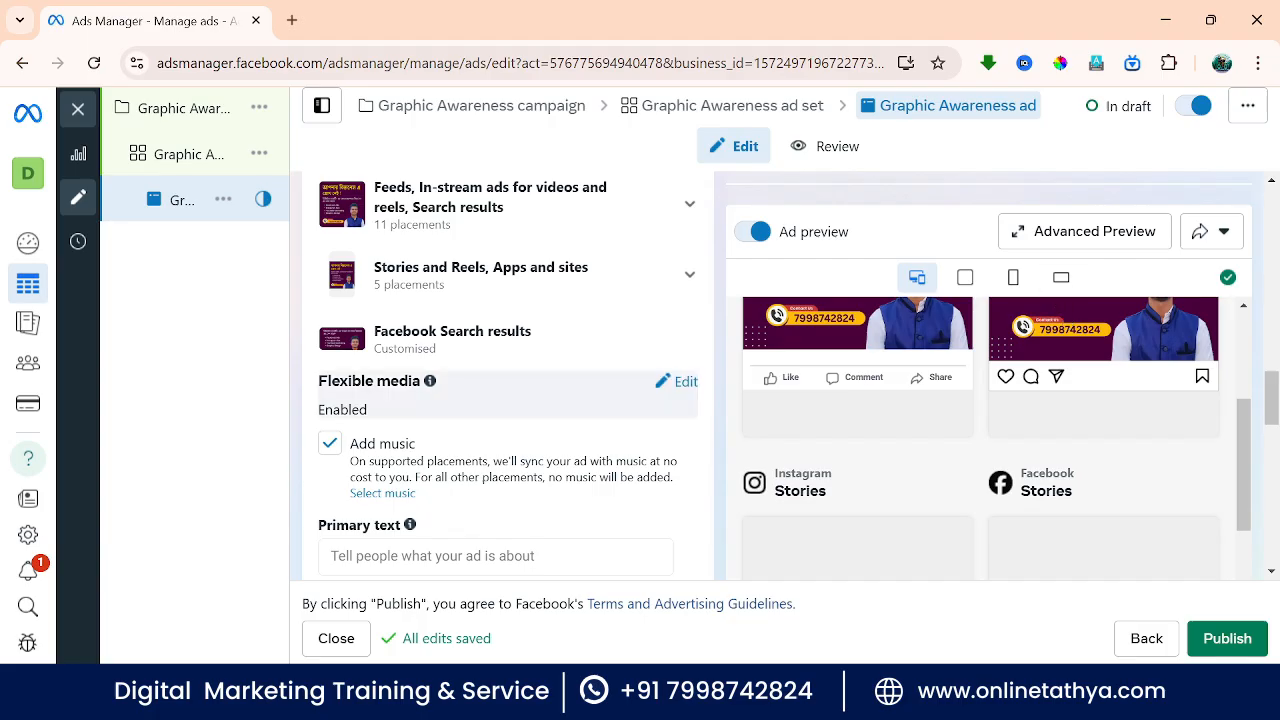
{"action": "scroll", "coordinate": [500, 380], "scroll_direction": "down", "scroll_amount": 2}
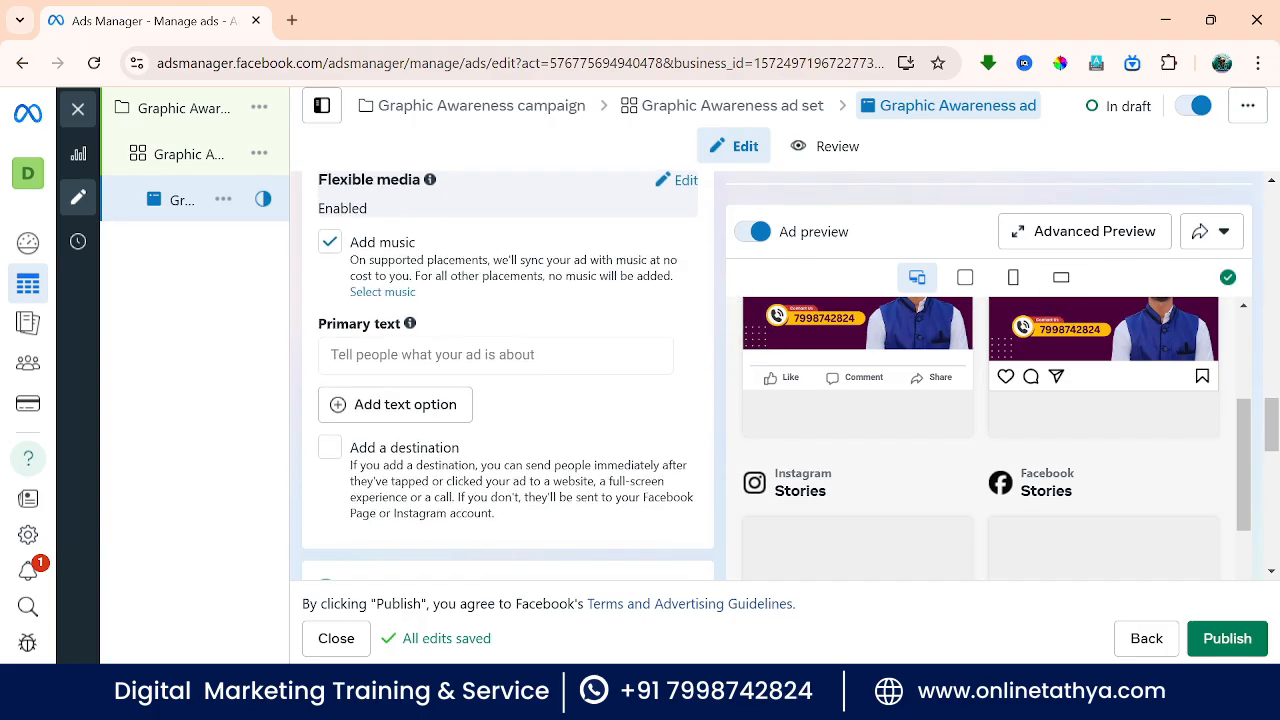
{"action": "scroll", "coordinate": [508, 375], "scroll_direction": "down", "scroll_amount": 1}
{"action": "scroll", "coordinate": [508, 375], "scroll_direction": "up", "scroll_amount": 1}
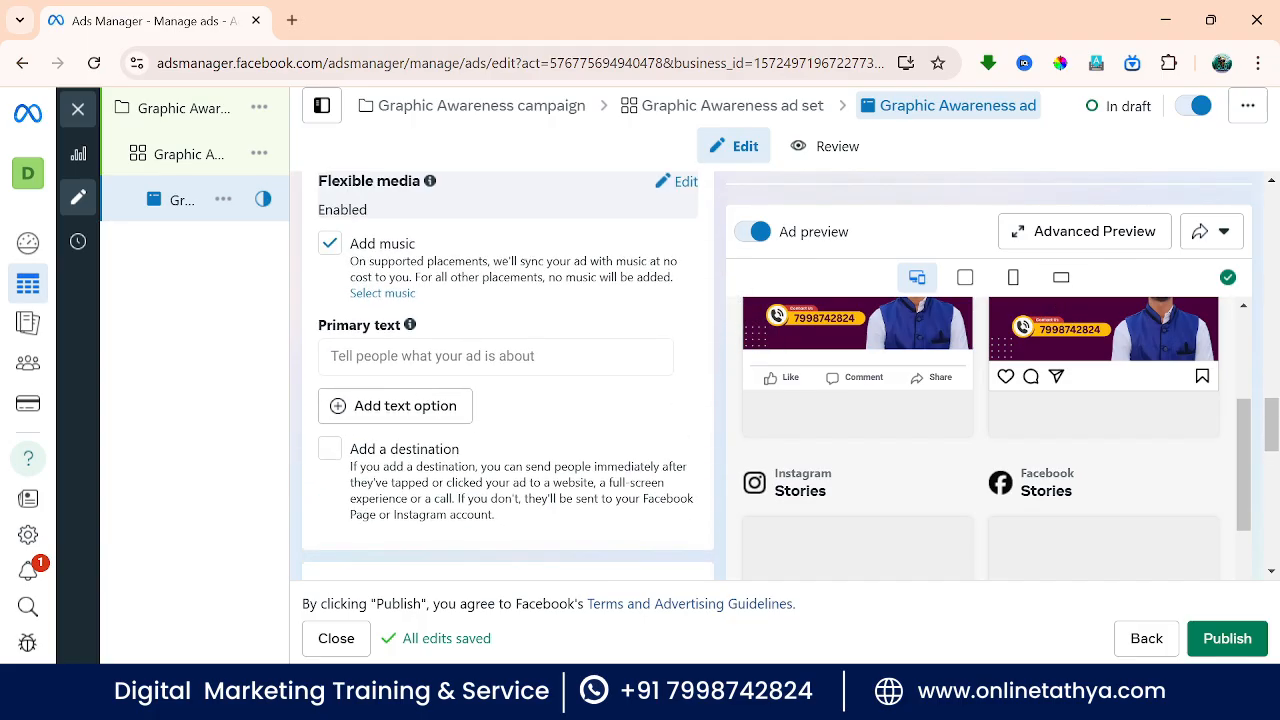
{"action": "scroll", "coordinate": [851, 371], "scroll_direction": "up", "scroll_amount": 2}
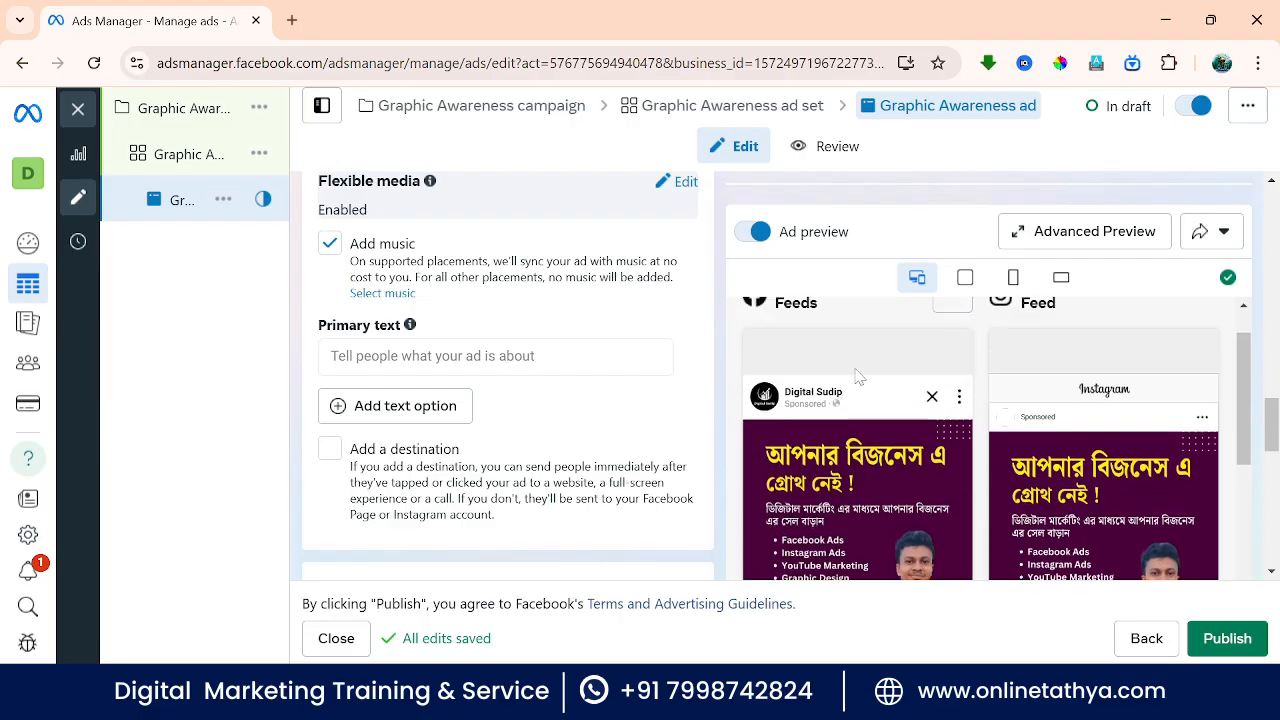
{"action": "scroll", "coordinate": [775, 405], "scroll_direction": "up", "scroll_amount": 1}
Step: Enter "Grow Your Business" as the ad's primary text
{"action": "left_click", "coordinate": [420, 356]}
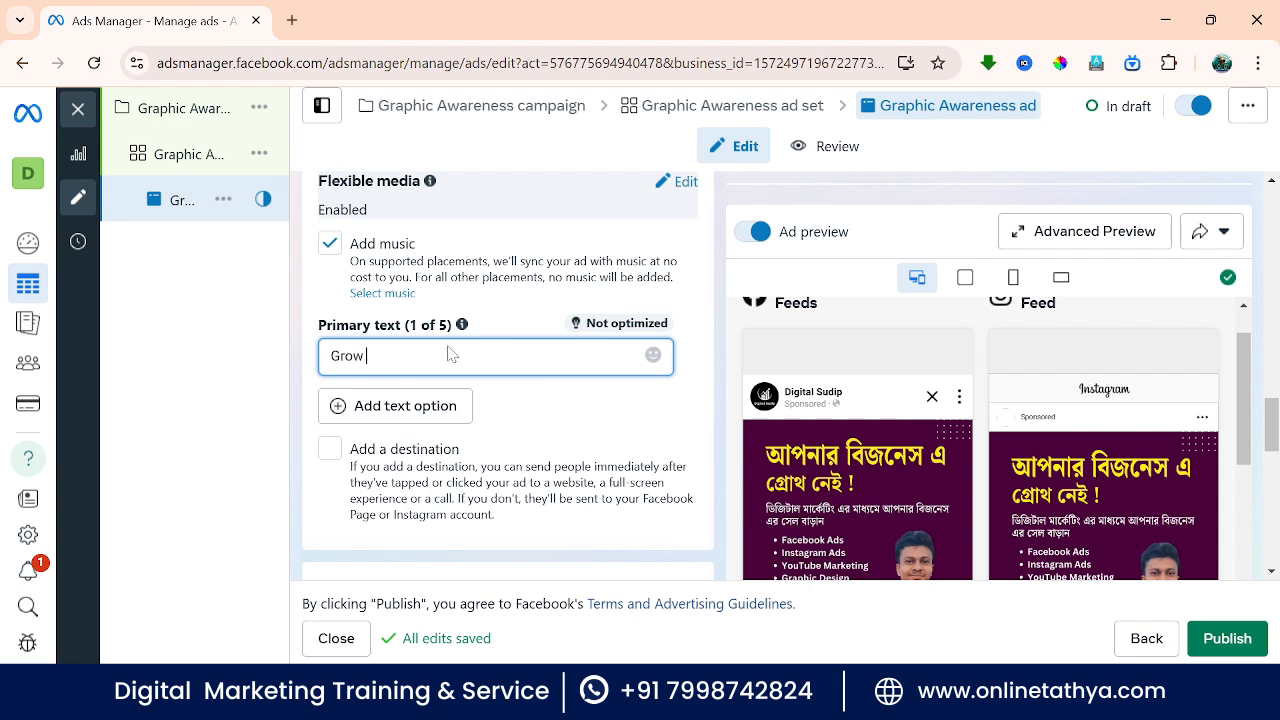
{"action": "type", "text": "Grow Your "}
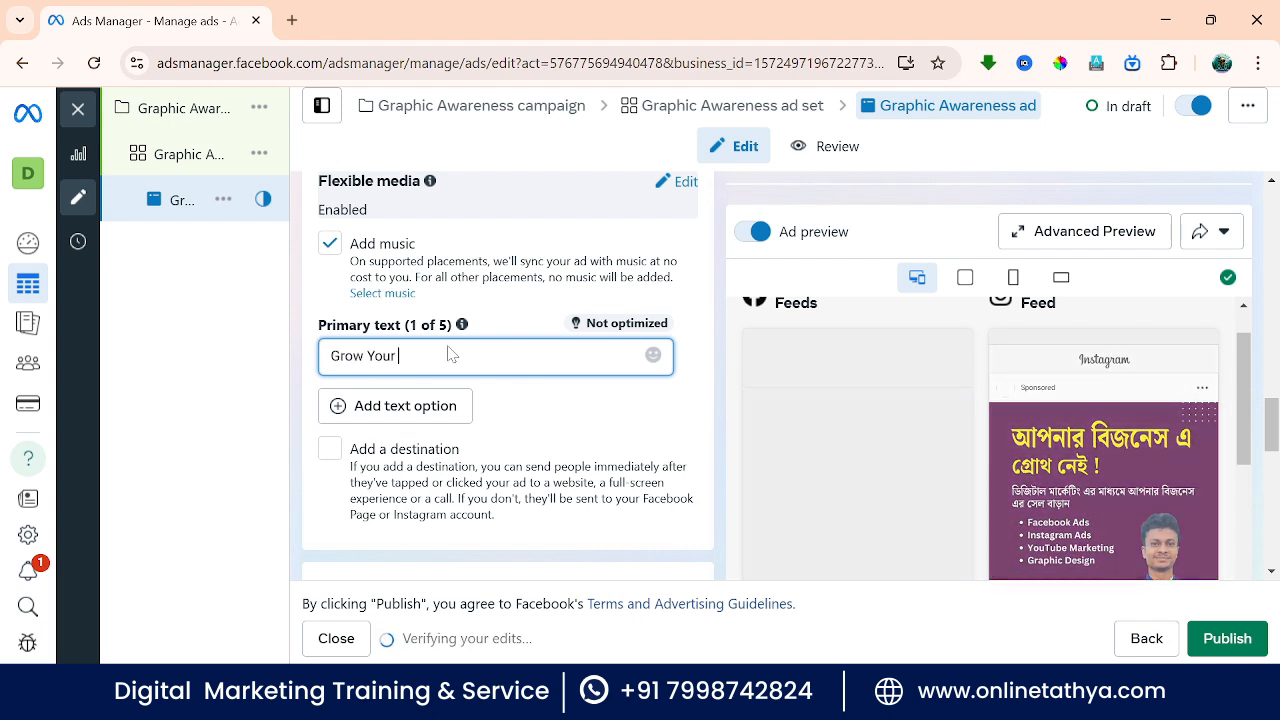
{"action": "type", "text": "Busines"}
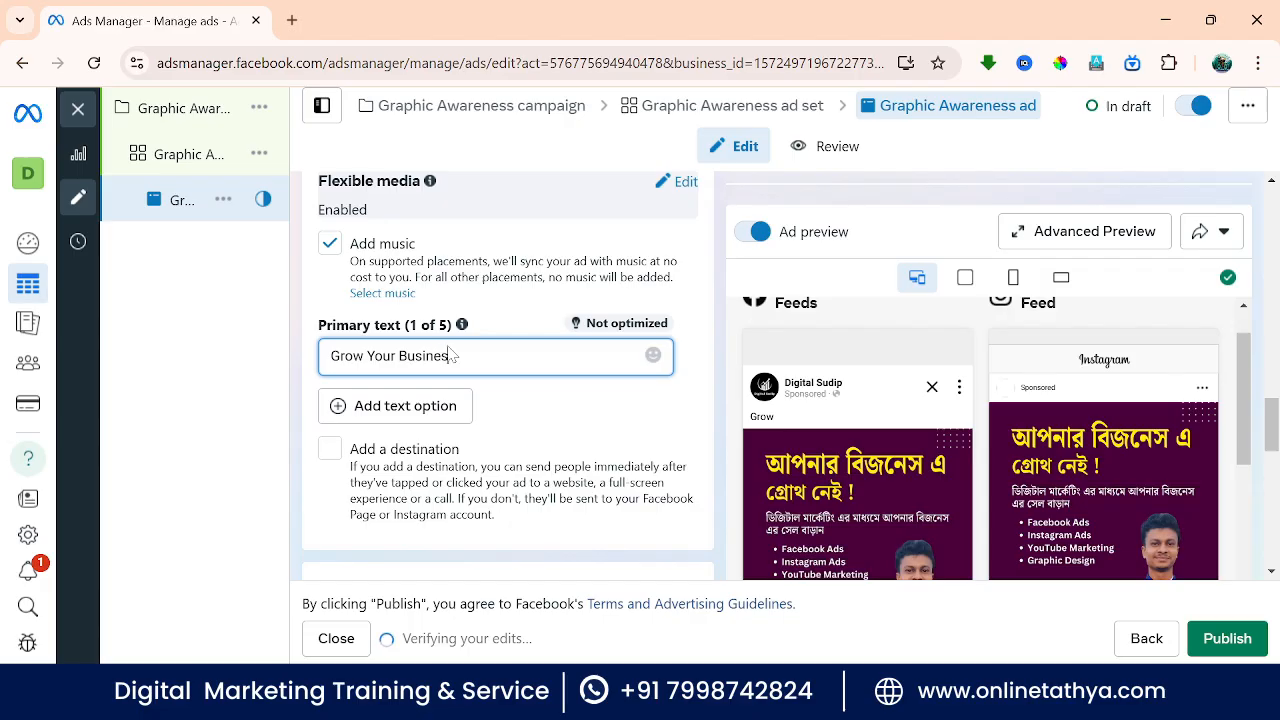
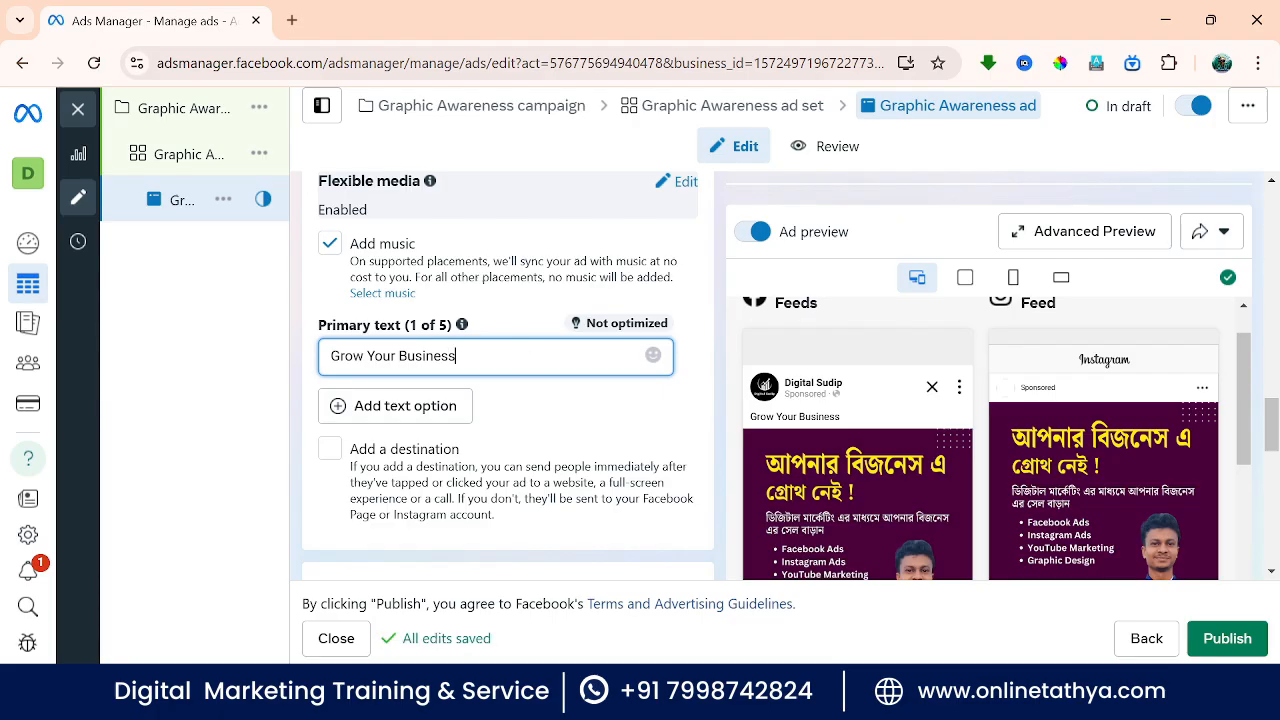
Step: Switch to the other browser window, search Google for "chatgpt" in a new tab, and open ChatGPT from OpenAI's page
{"action": "key", "text": "alt+Tab"}
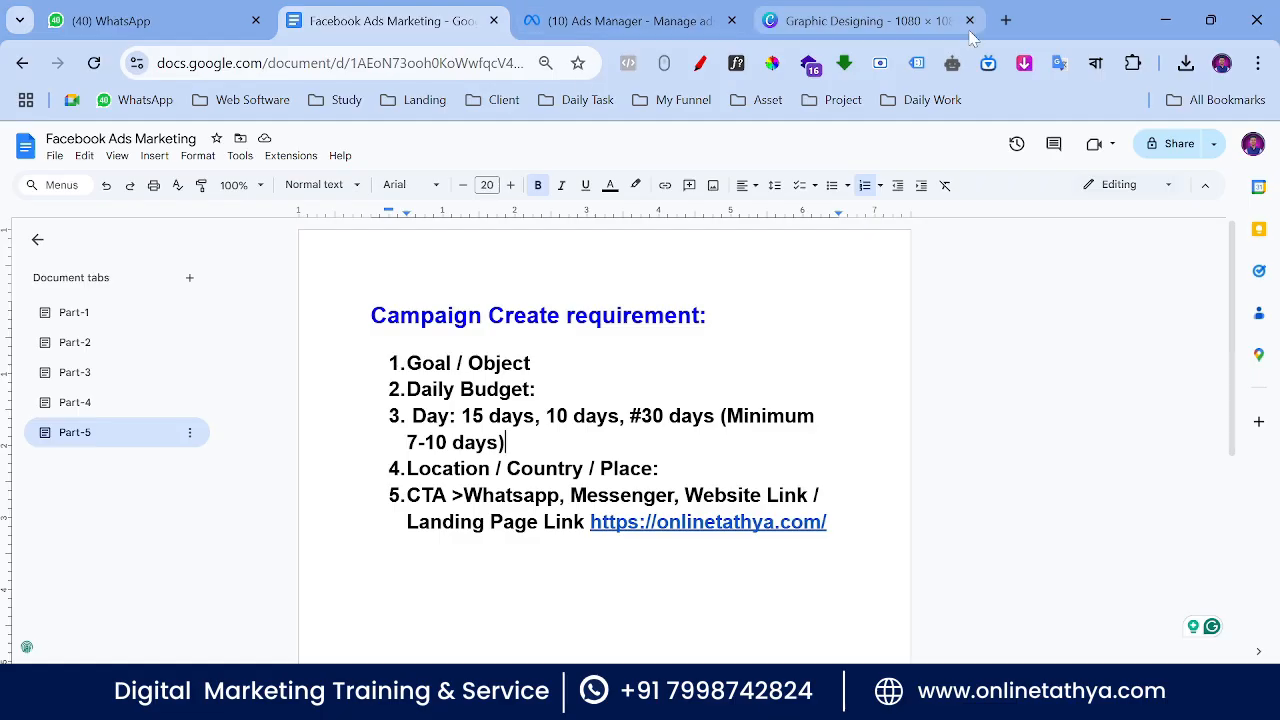
{"action": "left_click", "coordinate": [1006, 20]}
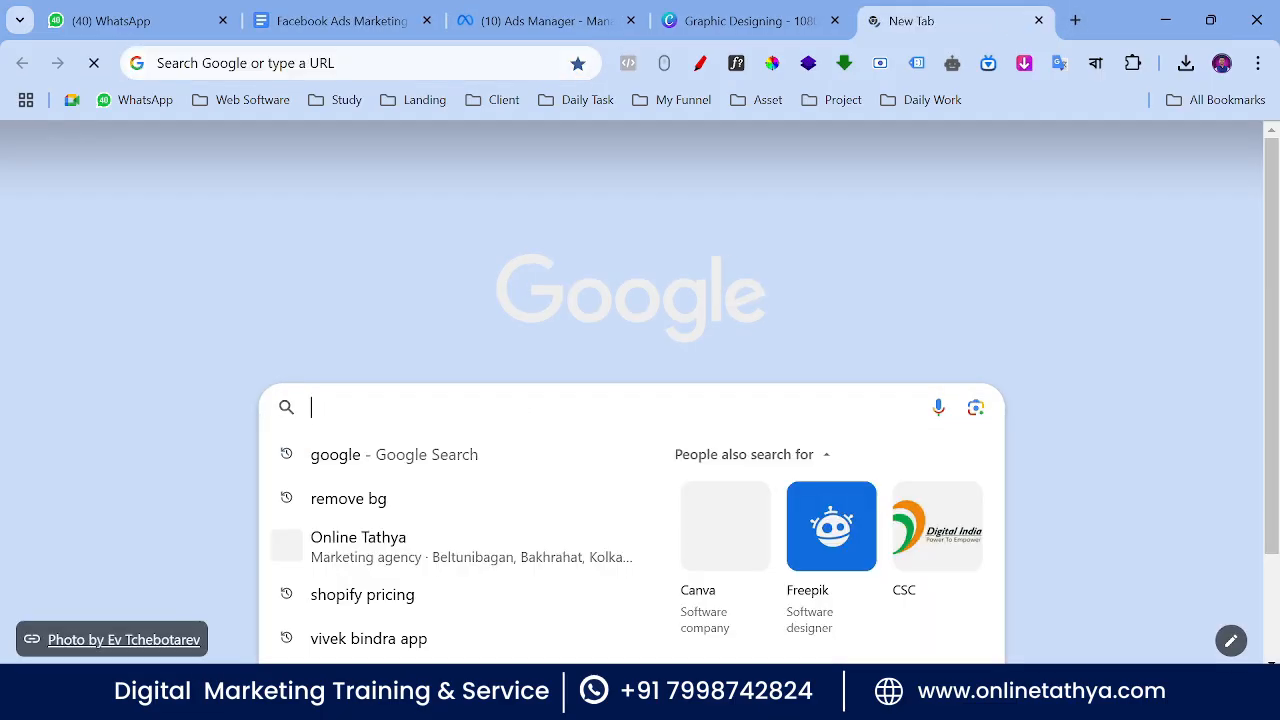
{"action": "type", "text": "chatgp"}
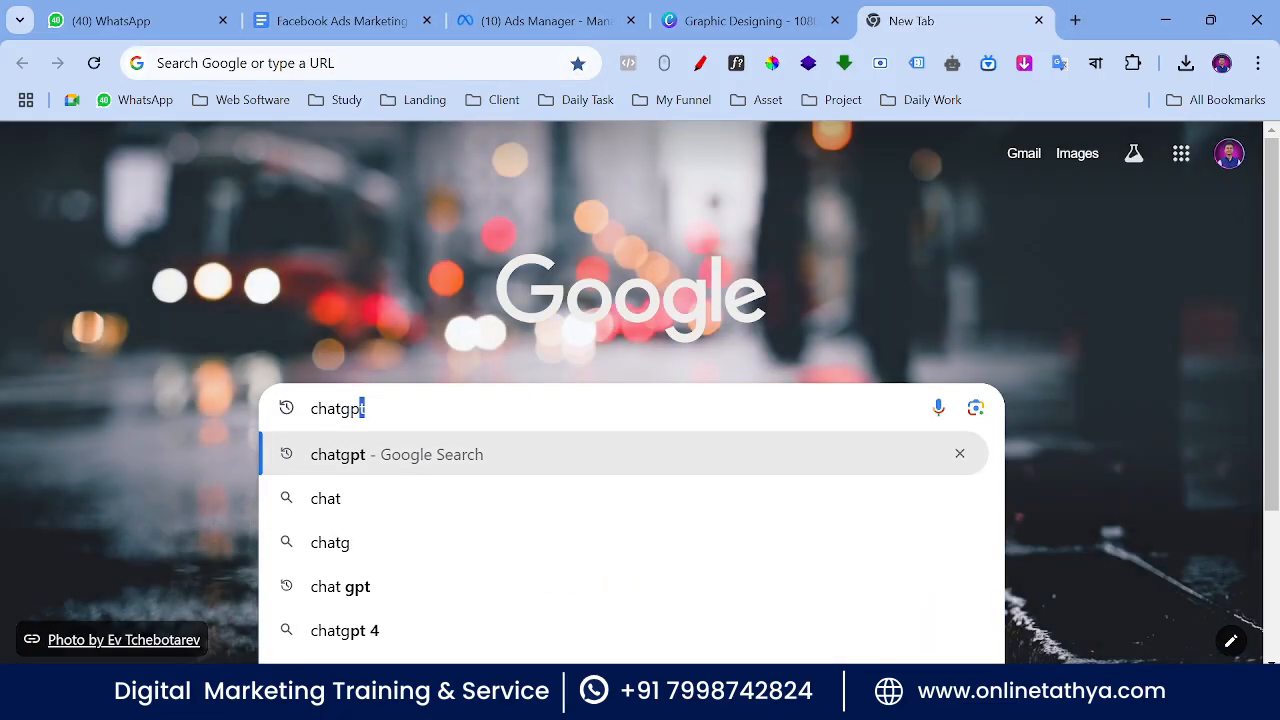
{"action": "type", "text": "t"}
{"action": "key", "text": "Return"}
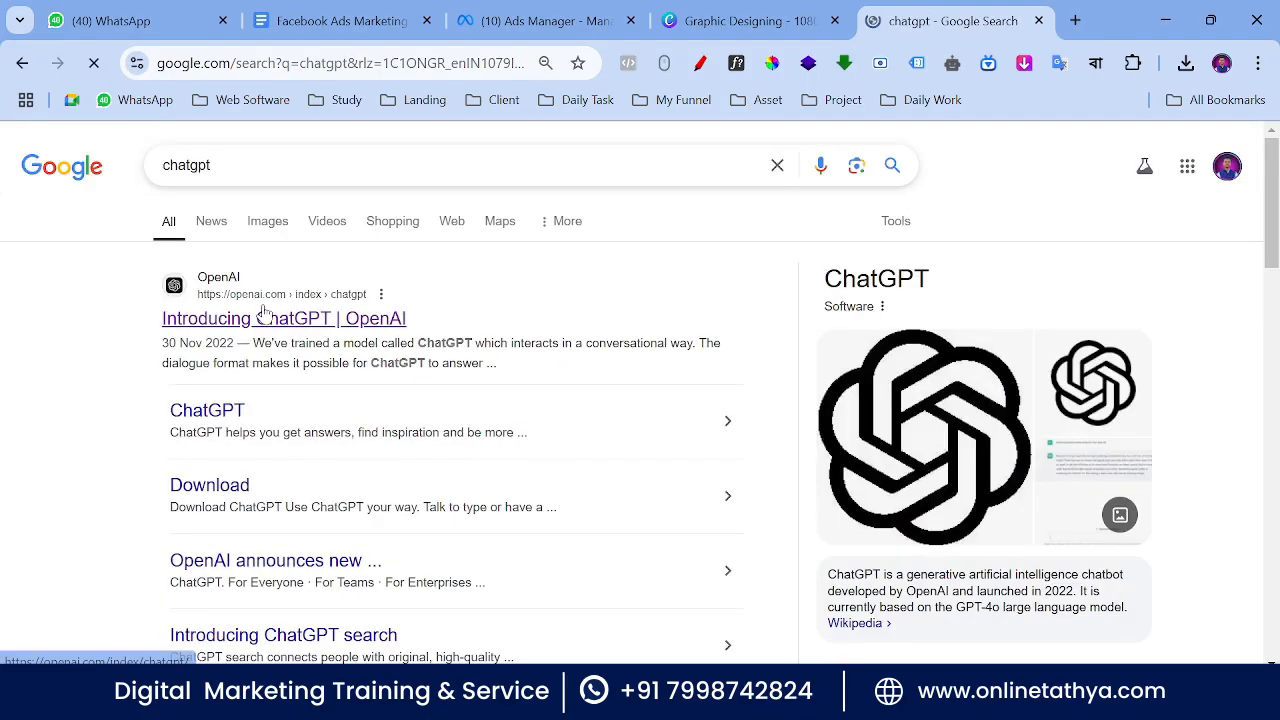
{"action": "left_click", "coordinate": [268, 313]}
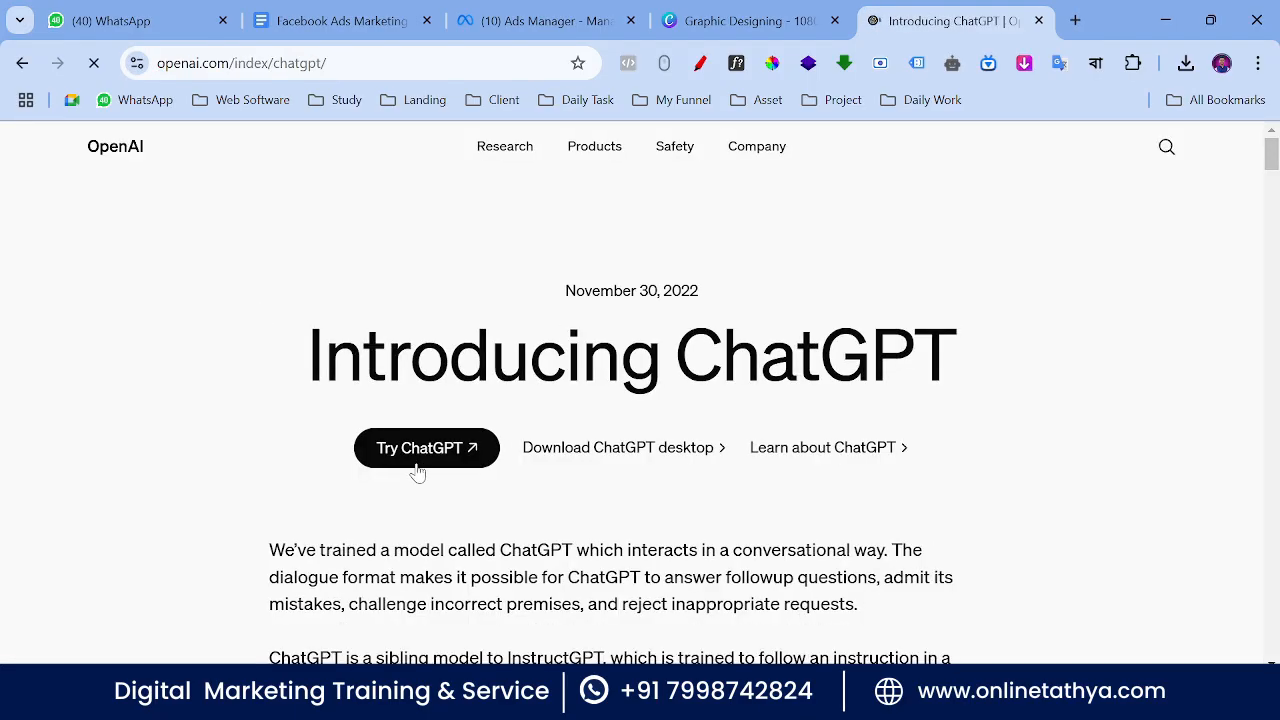
{"action": "left_click", "coordinate": [406, 460]}
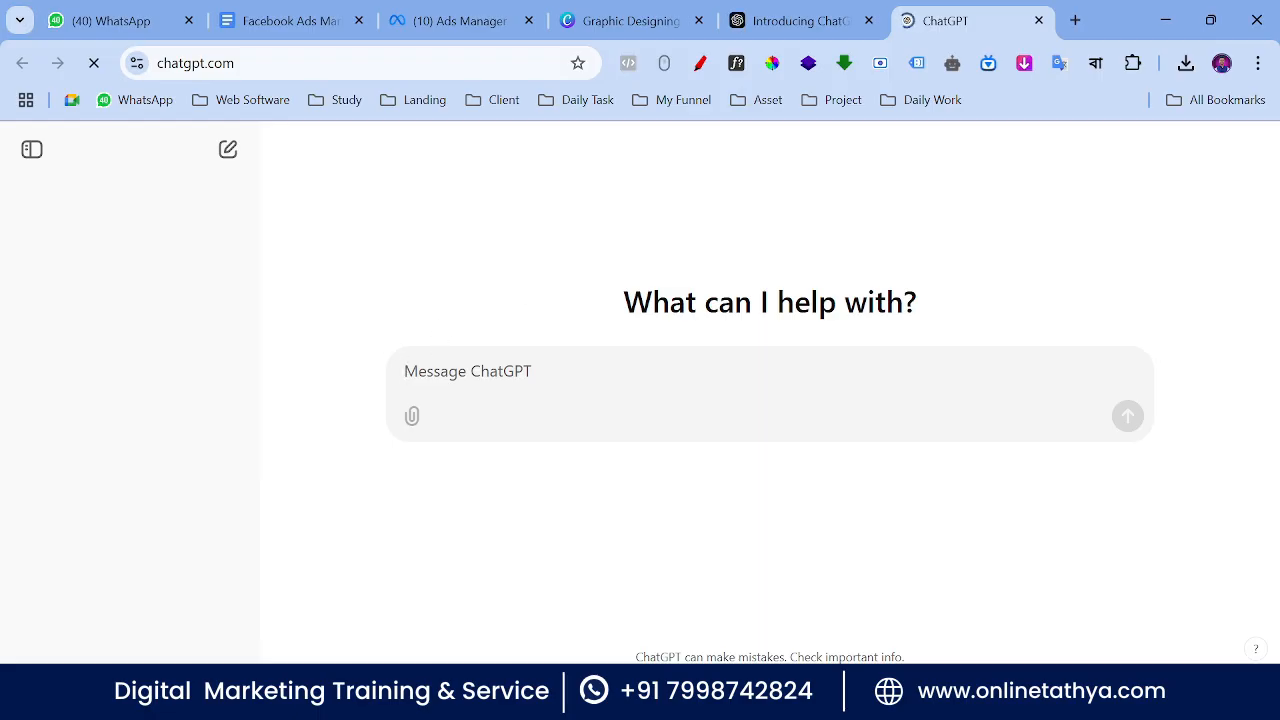
Step: Ask ChatGPT "suggest me facebook ads copy primary text for facebook marketing"
{"action": "type", "text": "suges"}
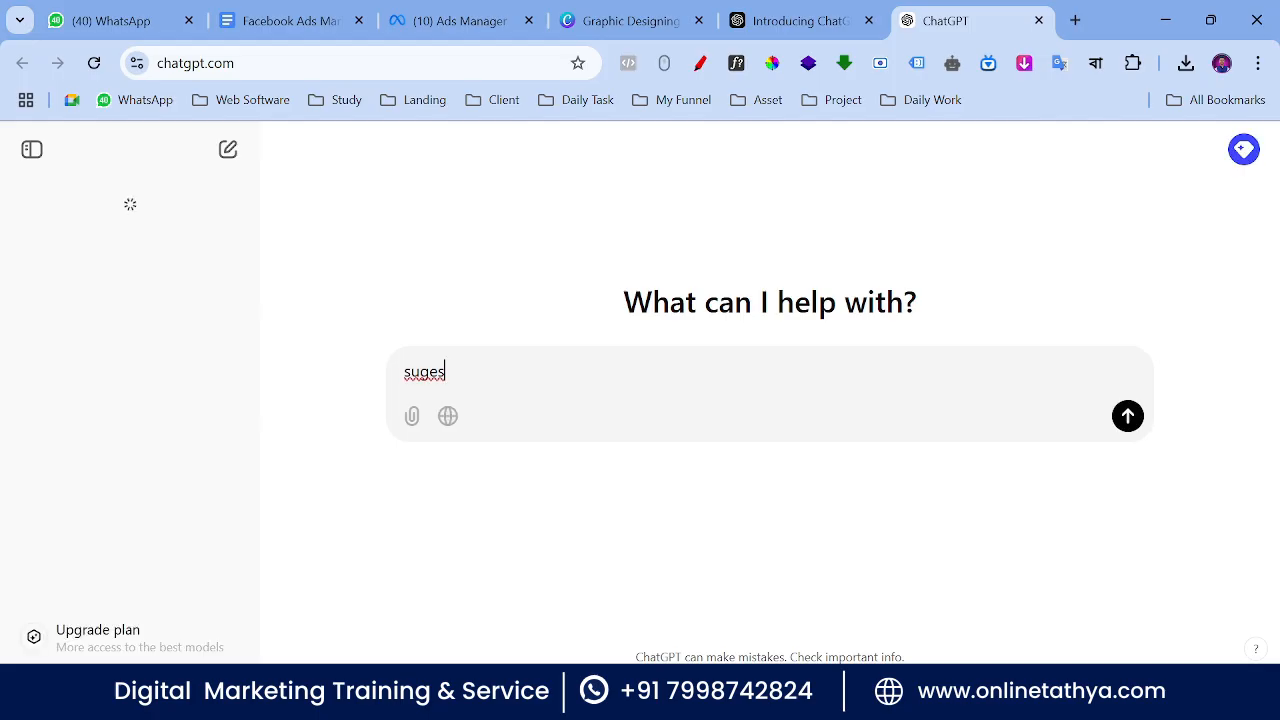
{"action": "key", "text": "BackSpace"}
{"action": "key", "text": "BackSpace"}
{"action": "type", "text": "ge"}
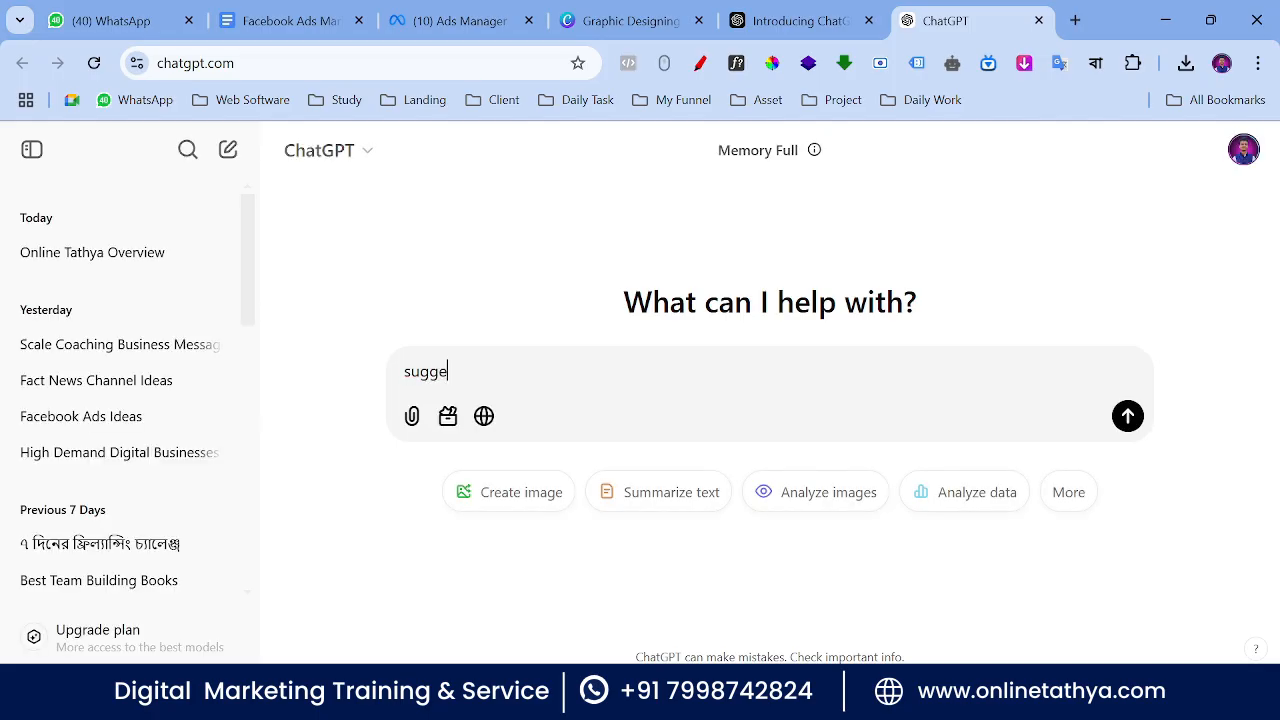
{"action": "type", "text": "st me "}
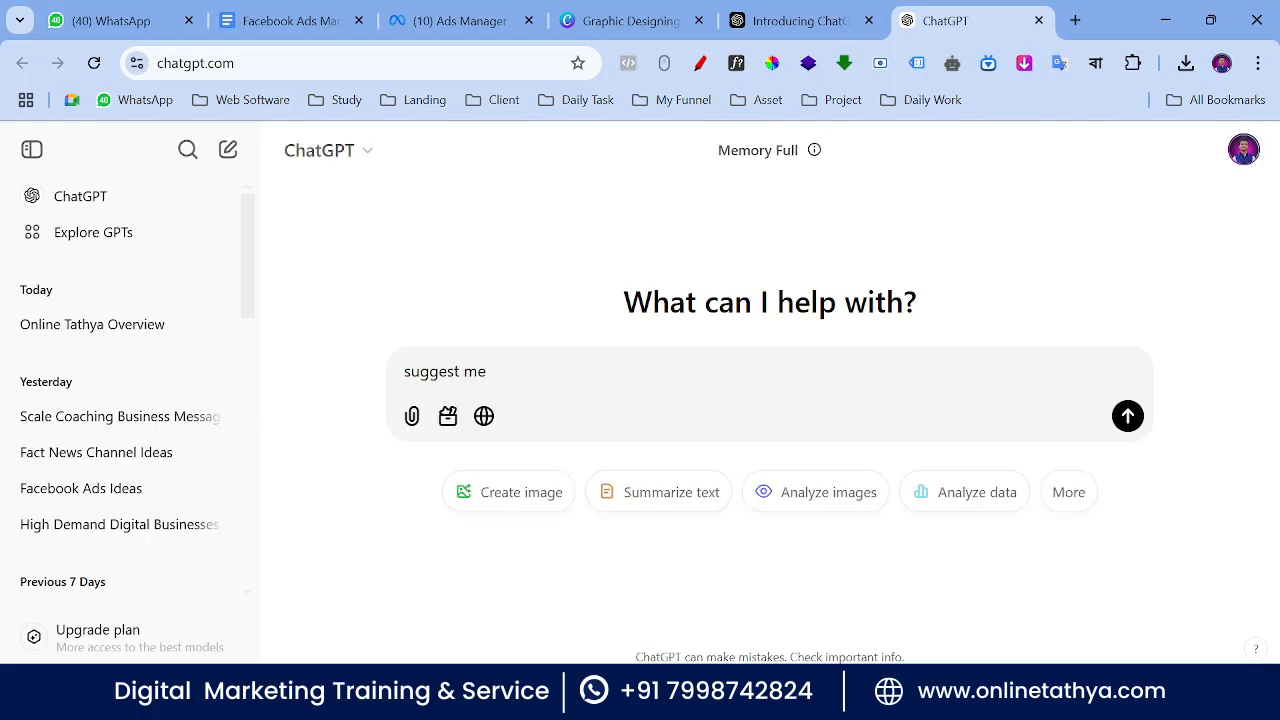
{"action": "type", "text": "fac"}
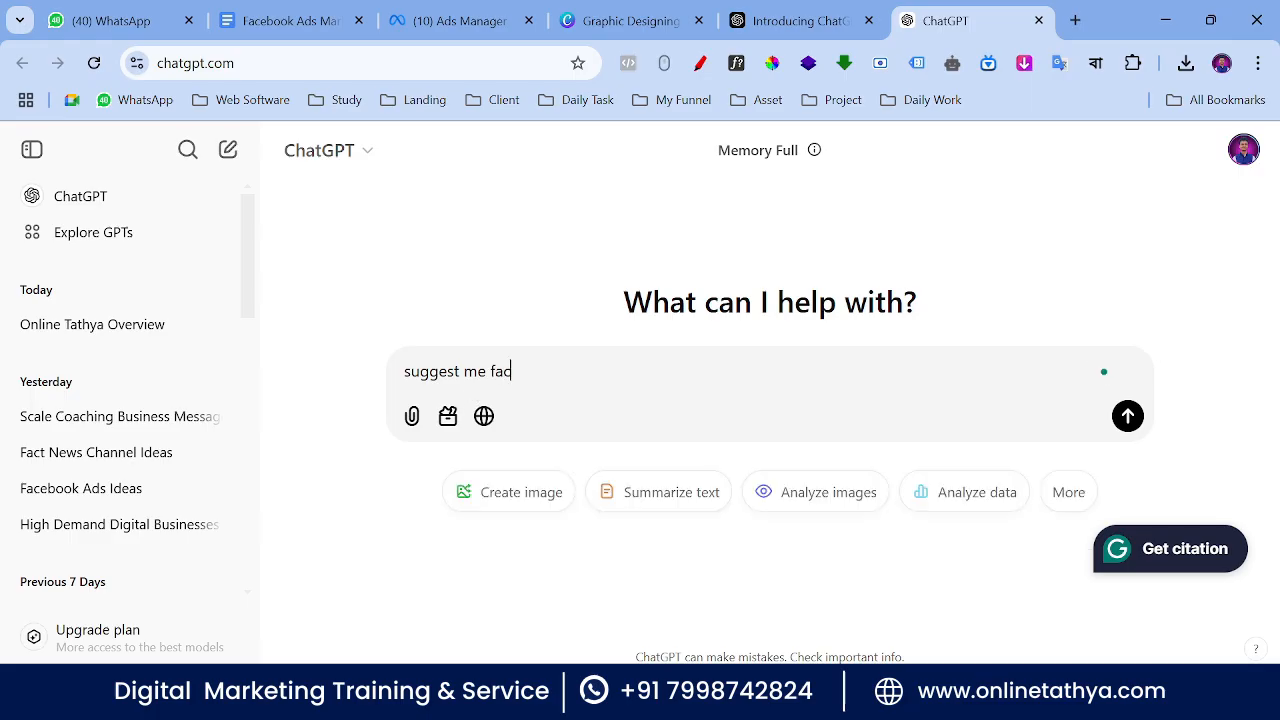
{"action": "type", "text": "ebook "}
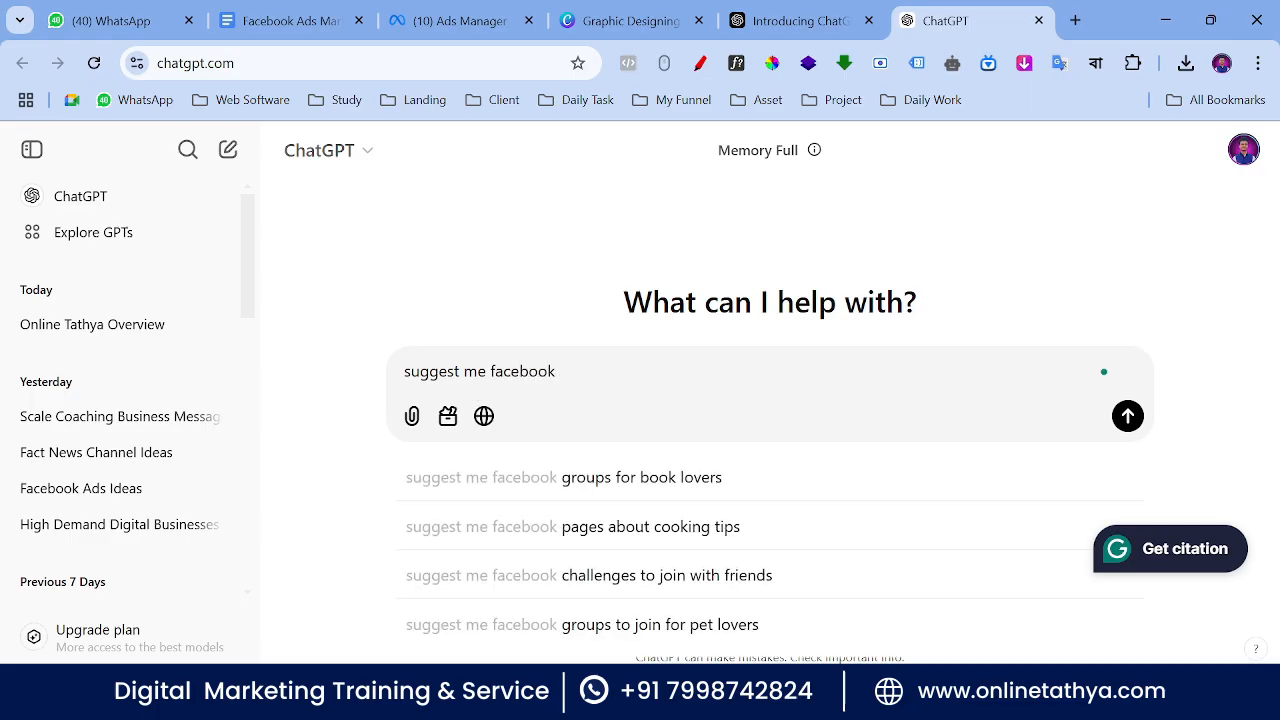
{"action": "type", "text": "ads copy primary text"}
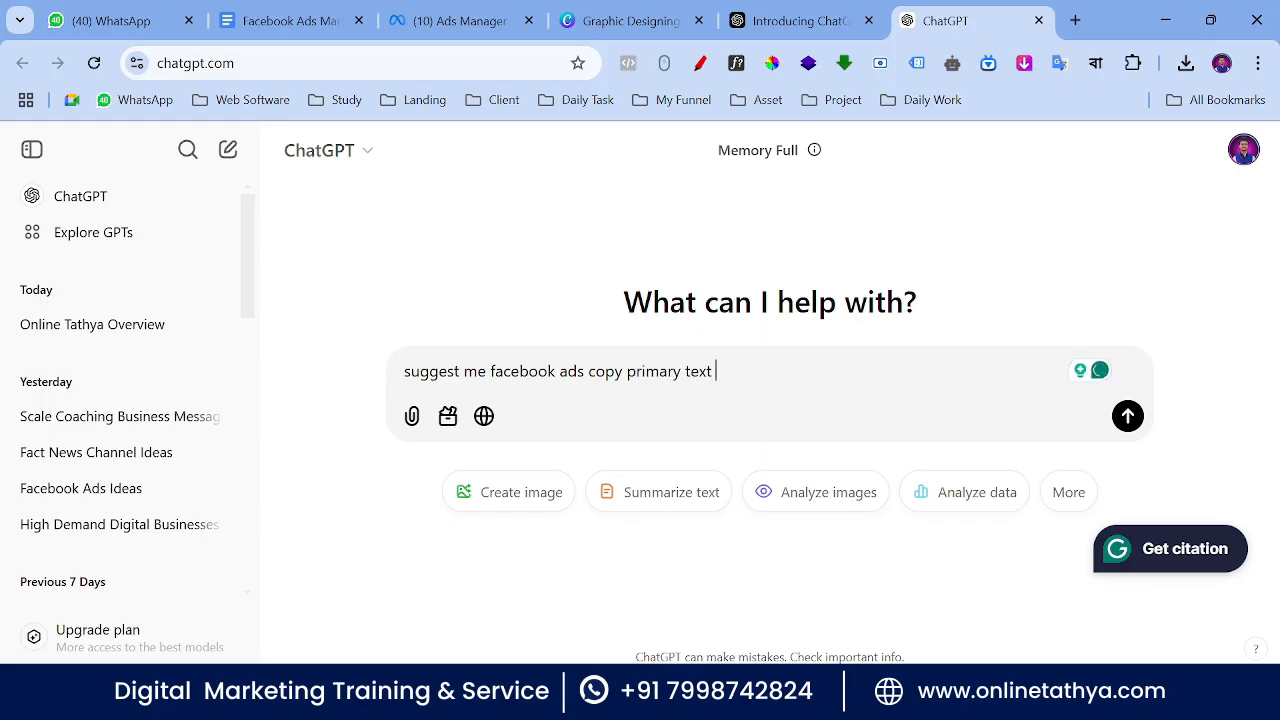
{"action": "type", "text": "for facebook "}
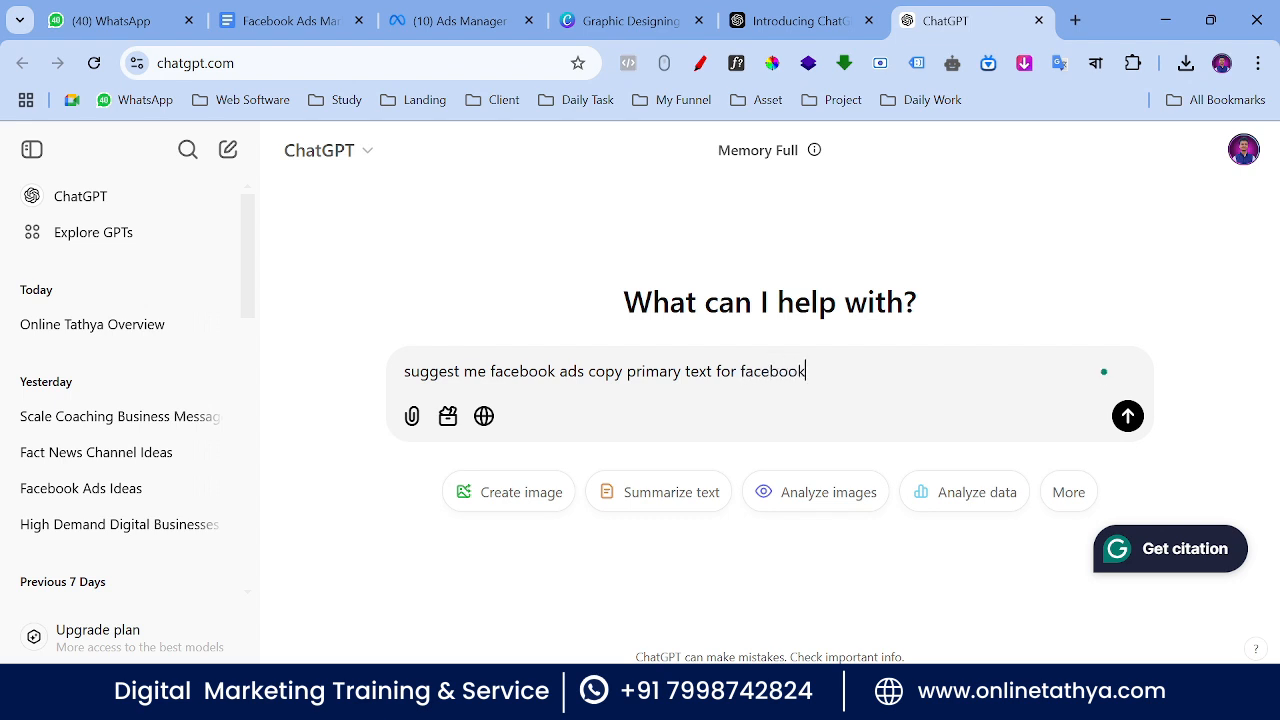
{"action": "type", "text": "marketing"}
{"action": "key", "text": "Return"}
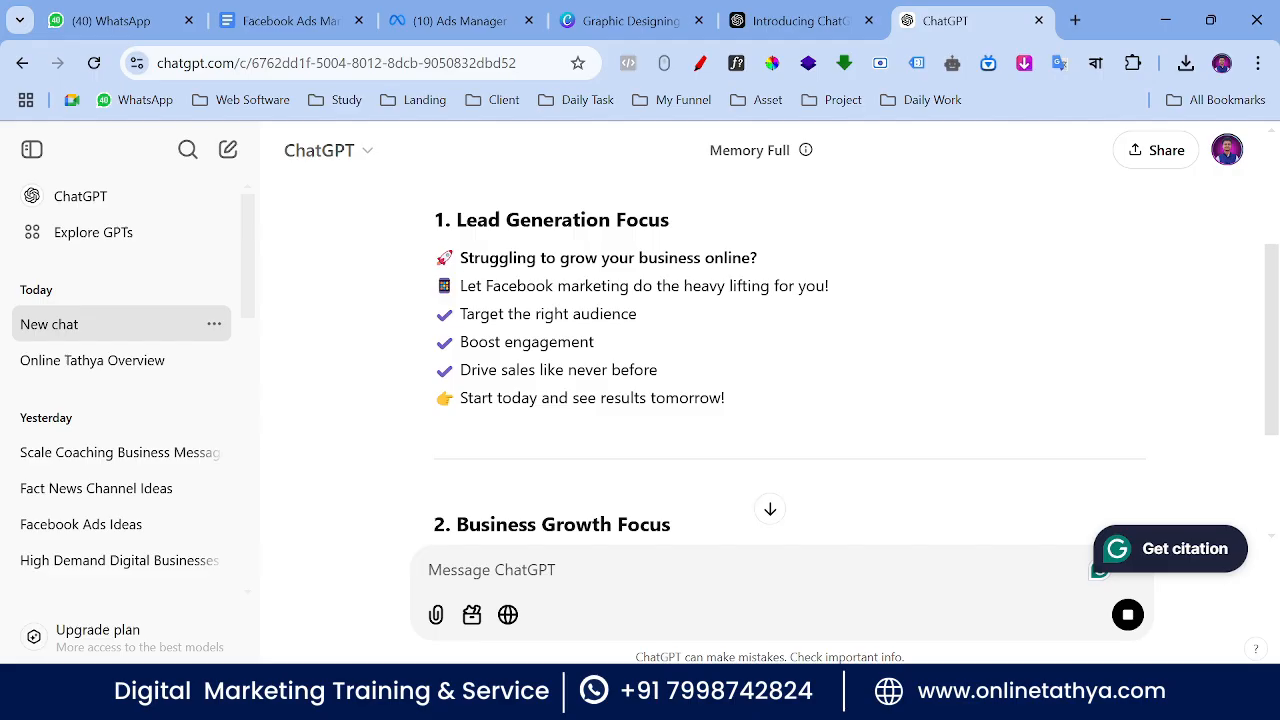
Step: Look through the suggested ad texts and copy the full text under "3. Budget-Friendly Appeal"
{"action": "left_click_drag", "start_coordinate": [436, 258], "coordinate": [497, 314]}
{"action": "left_click", "coordinate": [497, 314]}
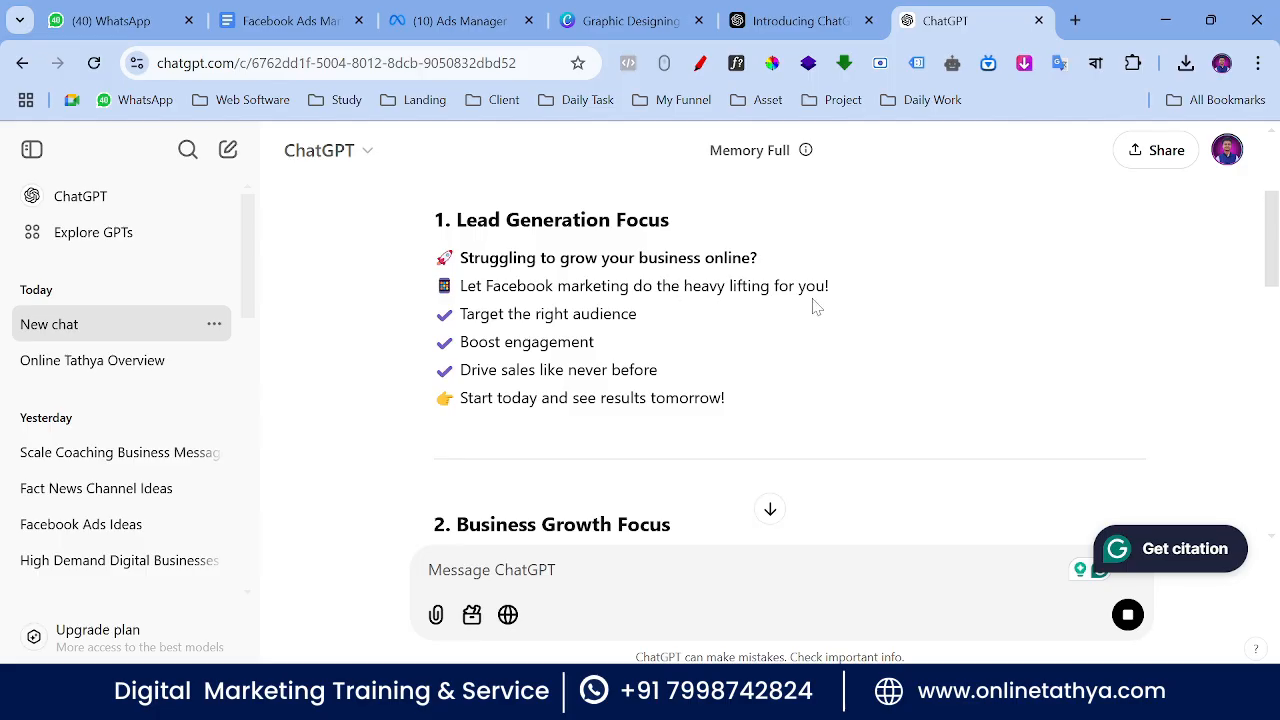
{"action": "scroll", "coordinate": [815, 305], "scroll_direction": "down", "scroll_amount": 3}
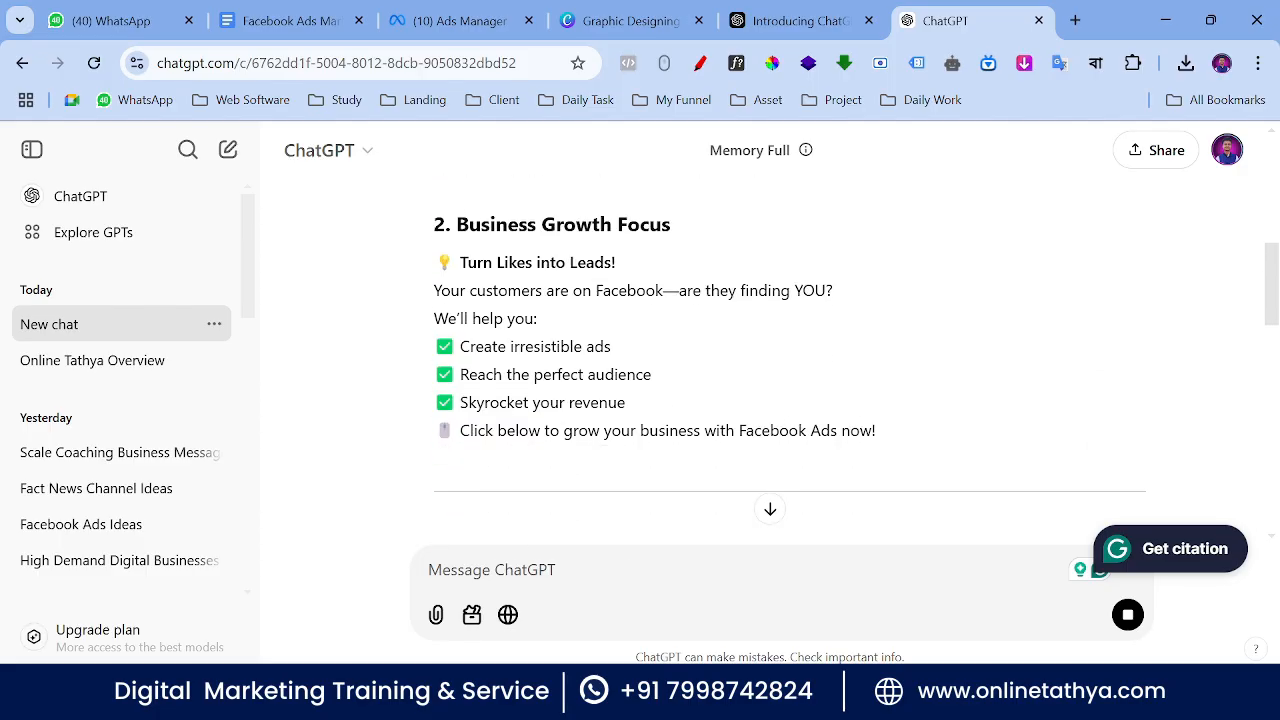
{"action": "scroll", "coordinate": [471, 306], "scroll_direction": "down", "scroll_amount": 3}
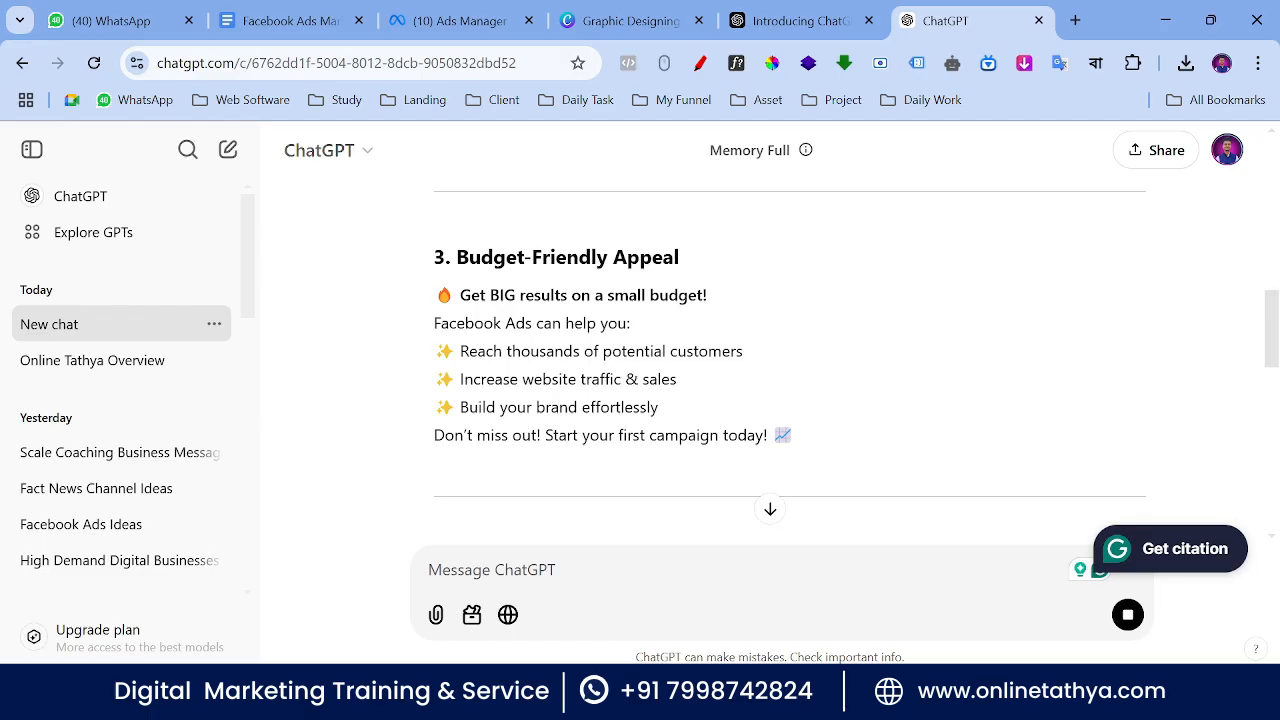
{"action": "left_click_drag", "start_coordinate": [436, 295], "coordinate": [486, 349]}
{"action": "left_click_drag", "start_coordinate": [428, 304], "coordinate": [796, 437]}
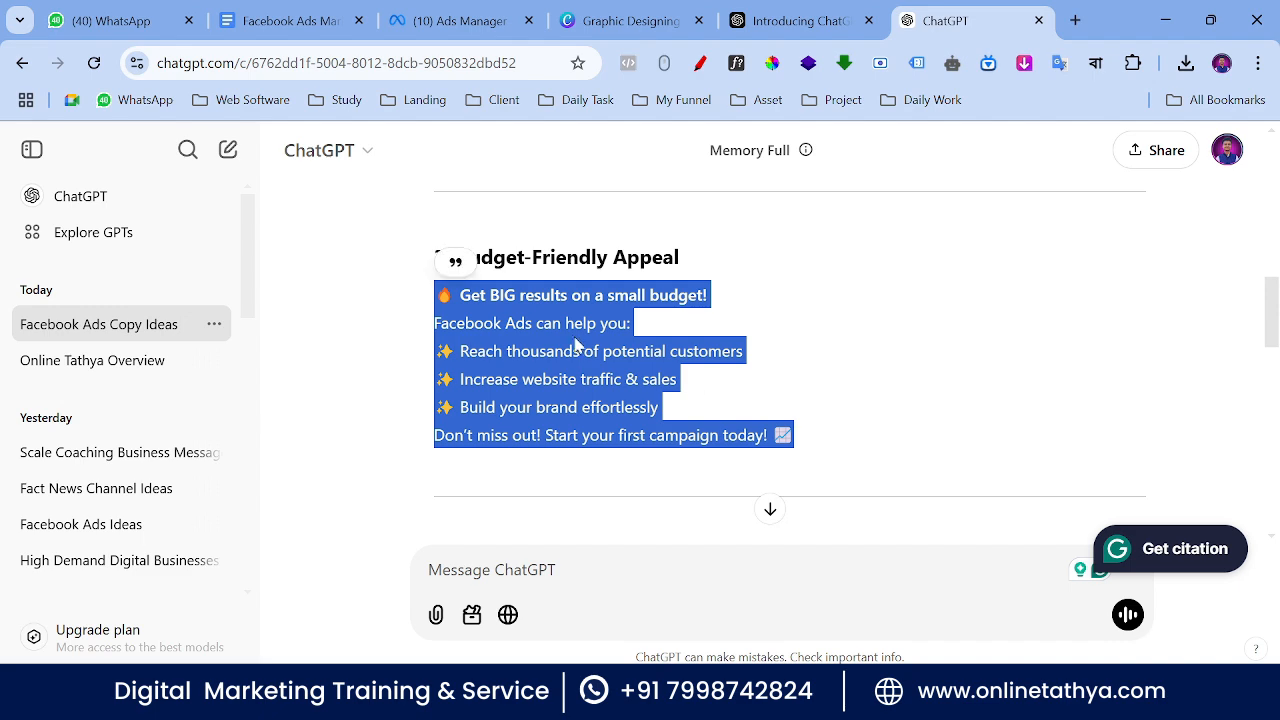
{"action": "right_click", "coordinate": [593, 350]}
{"action": "left_click", "coordinate": [633, 362]}
{"action": "scroll", "coordinate": [563, 366], "scroll_direction": "down", "scroll_amount": 10}
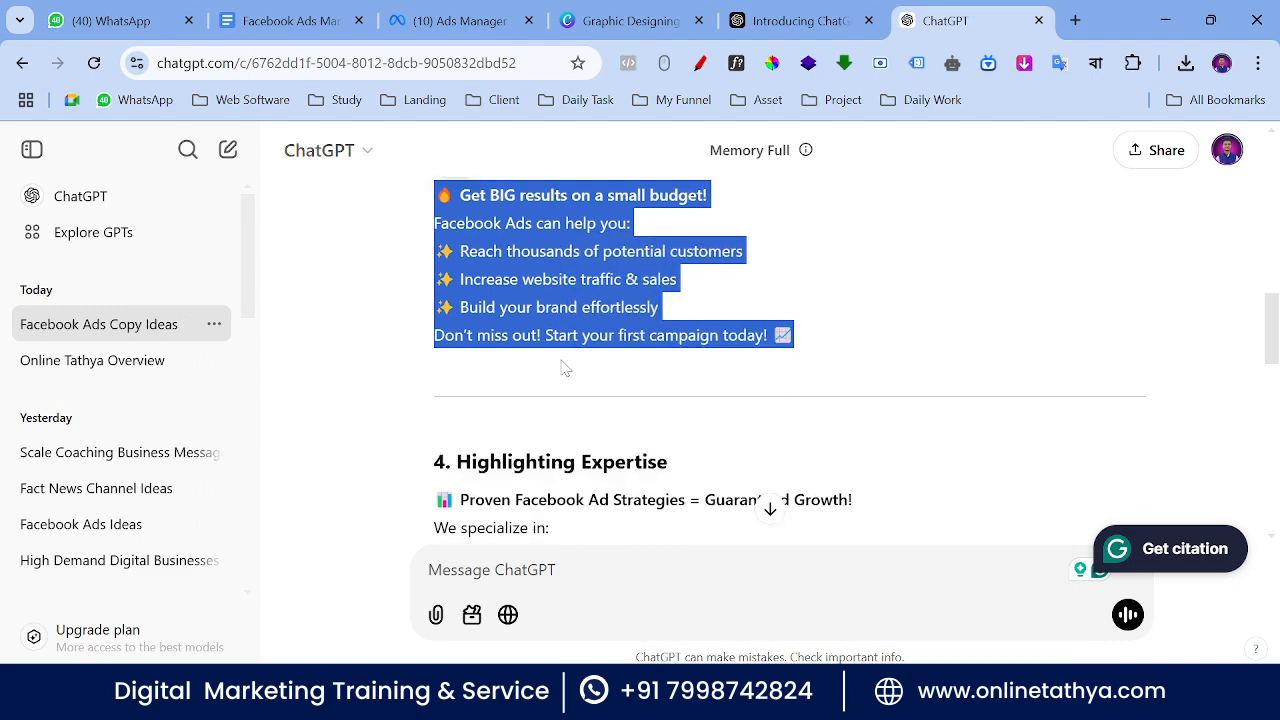
{"action": "scroll", "coordinate": [790, 360], "scroll_direction": "down", "scroll_amount": 5}
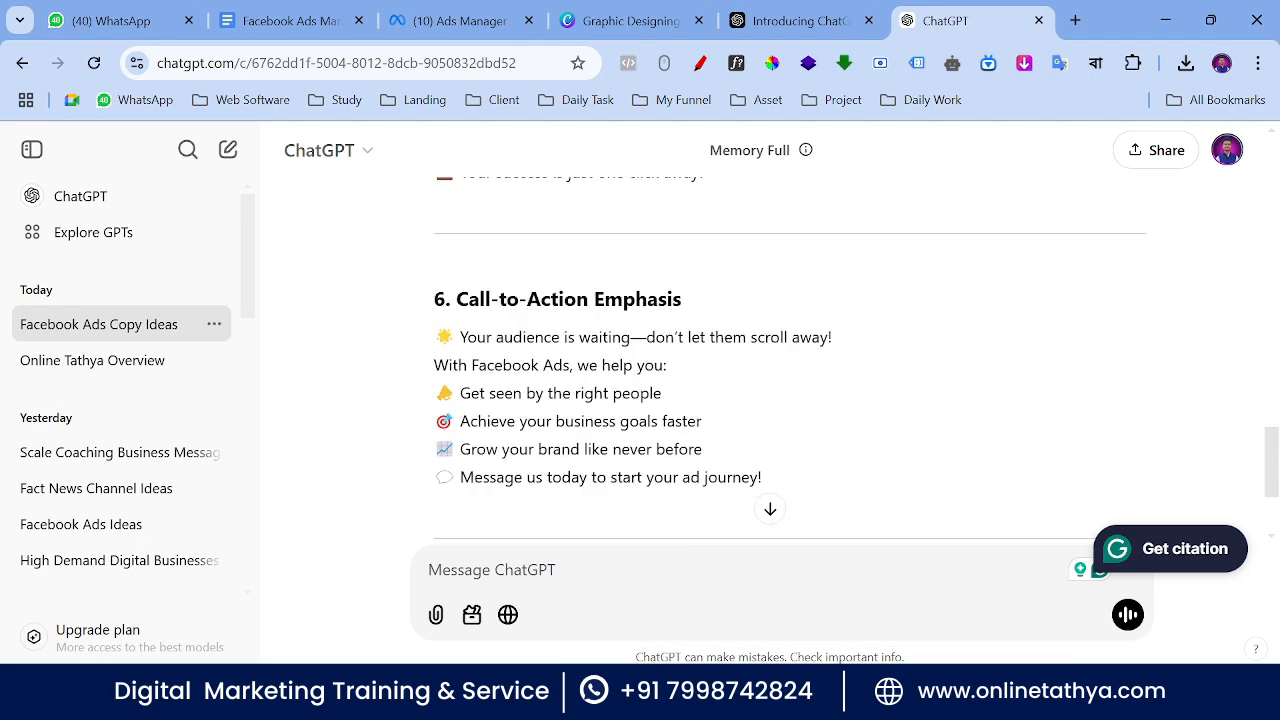
{"action": "scroll", "coordinate": [790, 360], "scroll_direction": "up", "scroll_amount": 18}
{"action": "scroll", "coordinate": [600, 383], "scroll_direction": "up", "scroll_amount": 5}
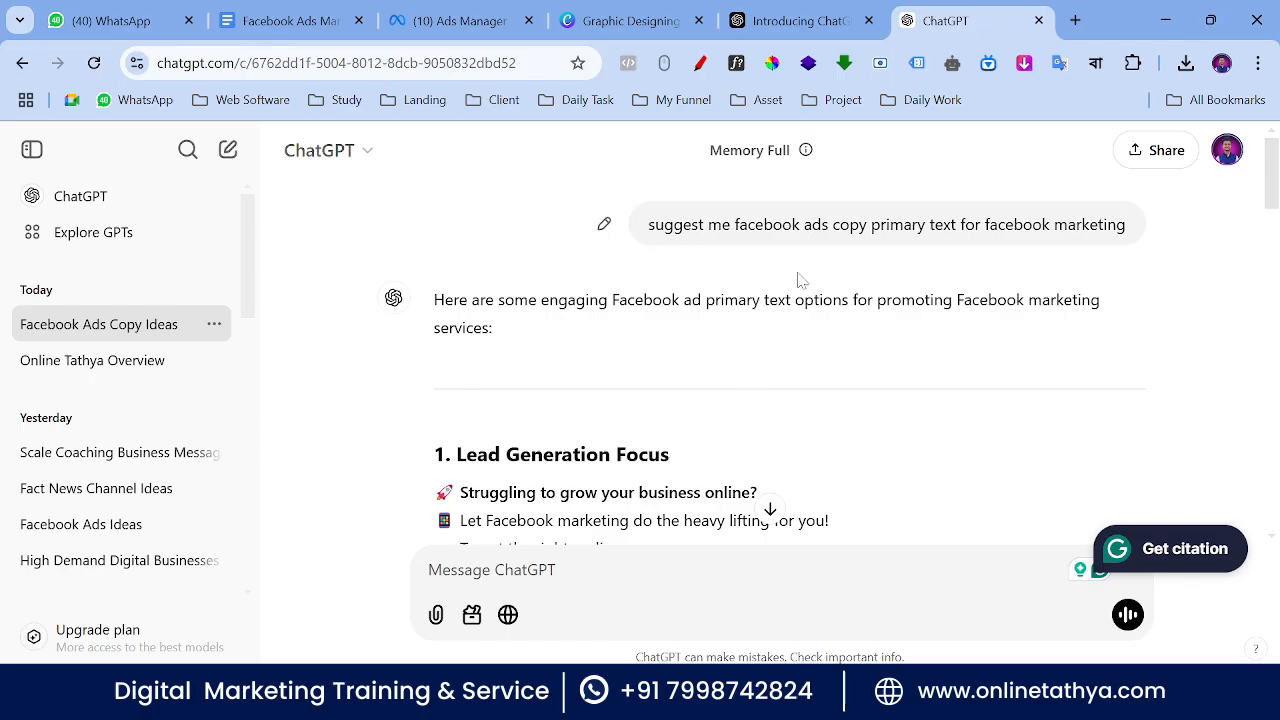
Step: Return to the Graphic Awareness ad in Ads Manager and replace its primary text with the copied "Get BIG results on a small budget!" copy
{"action": "left_click", "coordinate": [462, 16]}
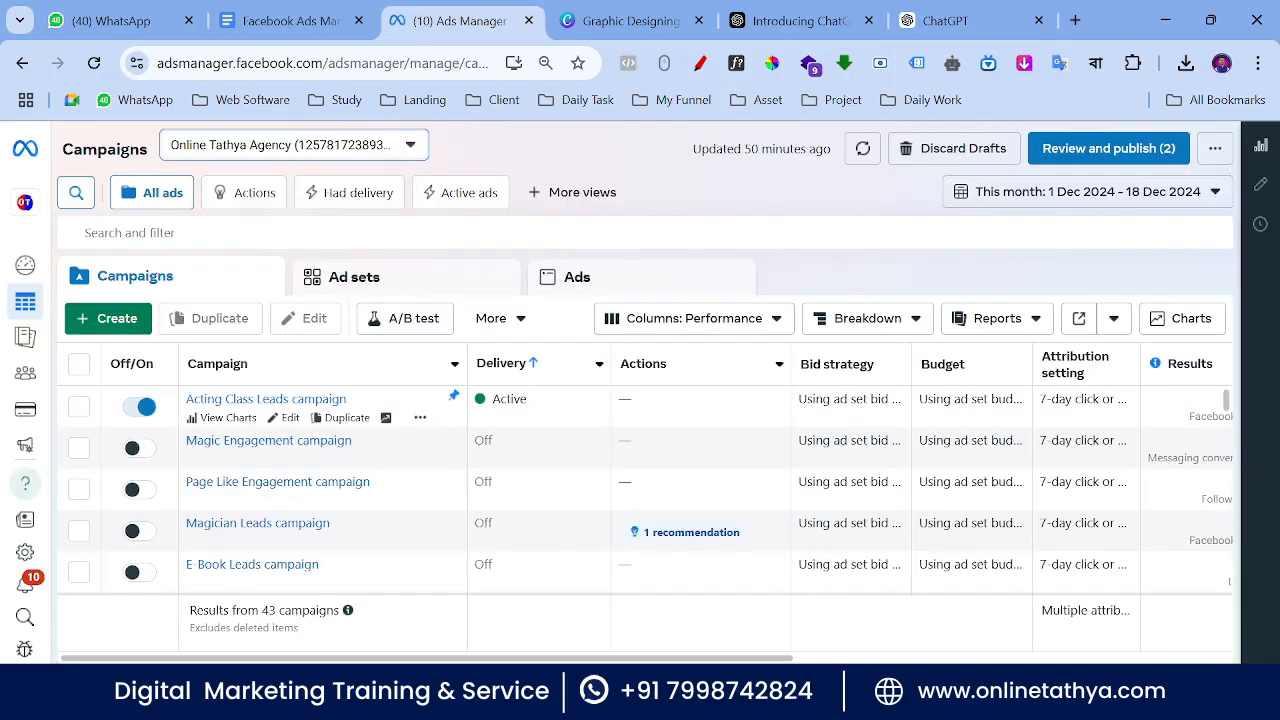
{"action": "mouse_move", "coordinate": [855, 712]}
{"action": "left_click", "coordinate": [755, 605]}
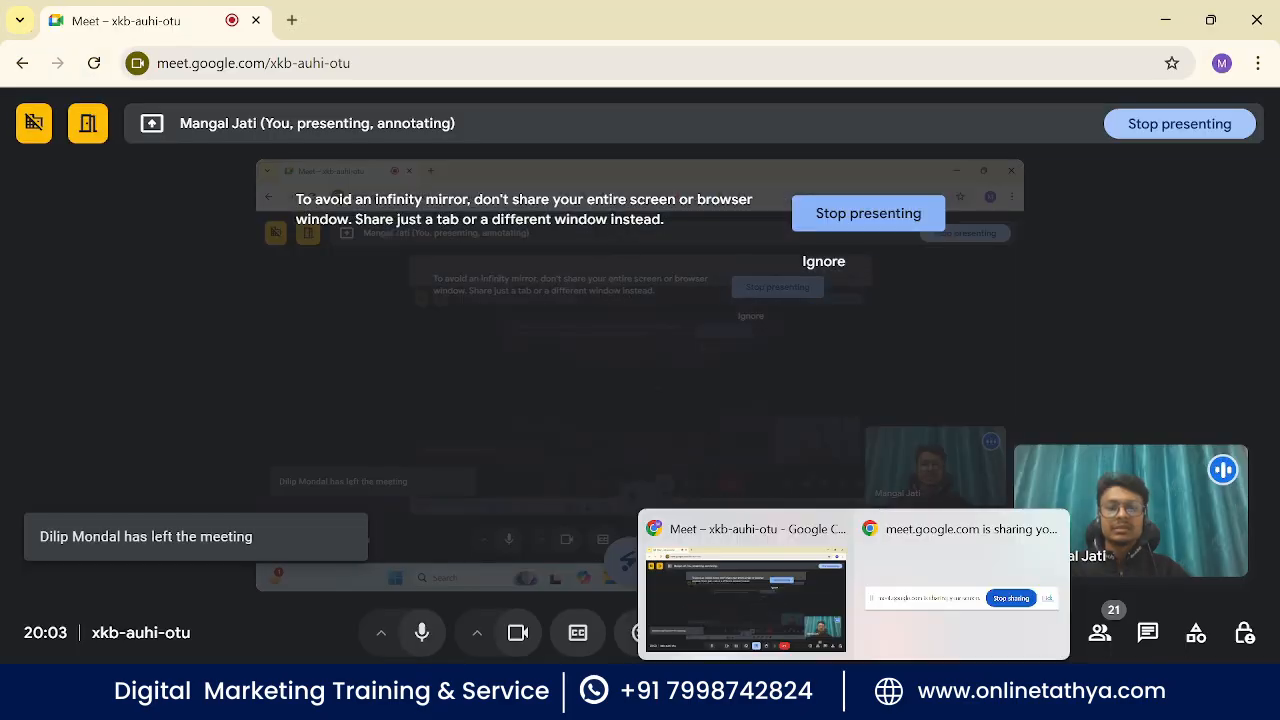
{"action": "left_click", "coordinate": [888, 705]}
{"action": "left_click", "coordinate": [490, 360]}
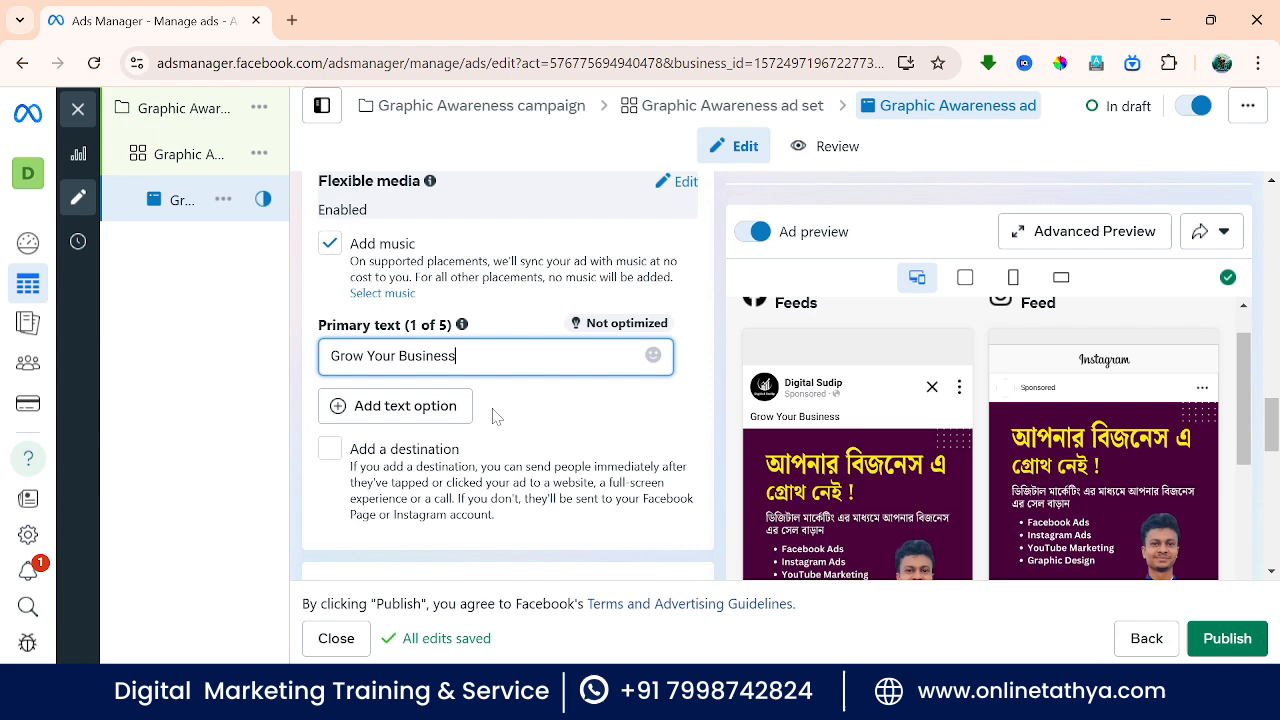
{"action": "triple_click", "coordinate": [383, 357]}
{"action": "key", "text": "ctrl+v"}
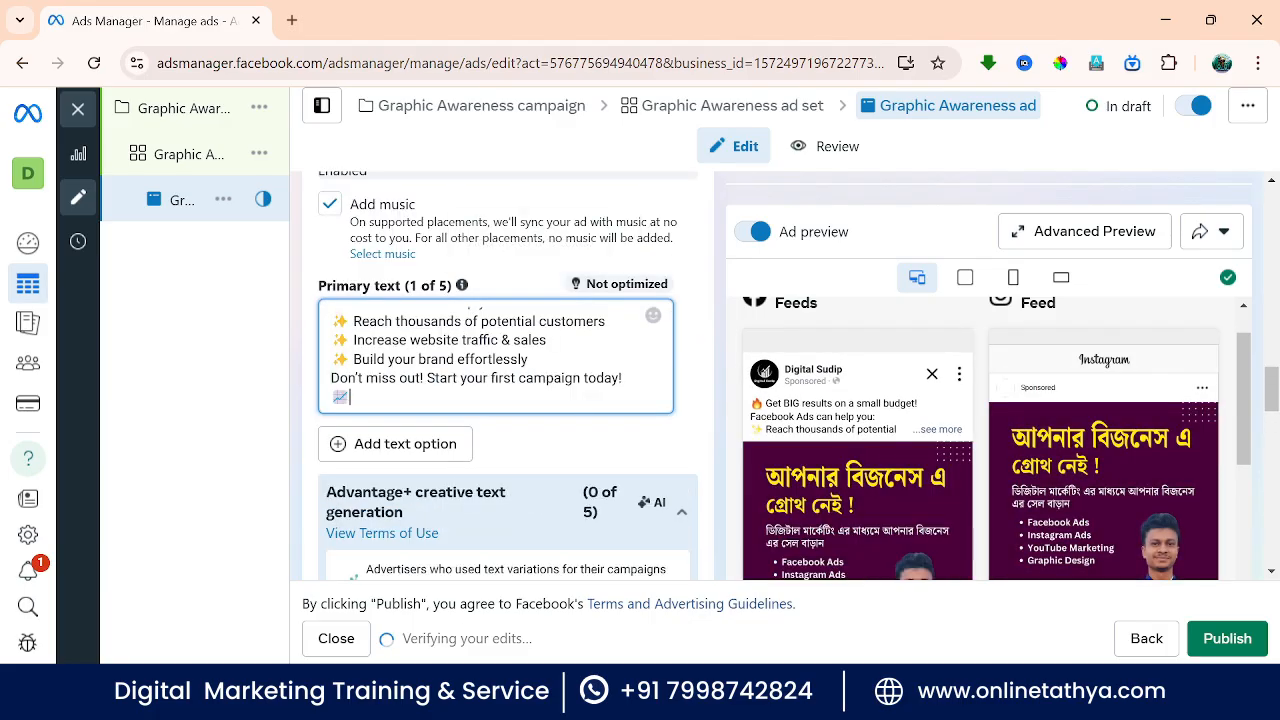
Step: Read through the ad's primary text line by line, from the headline to the closing call to start a campaign
{"action": "key", "text": "Up"}
{"action": "key", "text": "Up"}
{"action": "key", "text": "Up"}
{"action": "key", "text": "Up"}
{"action": "key", "text": "Up"}
{"action": "key", "text": "Up"}
{"action": "key", "text": "Up"}
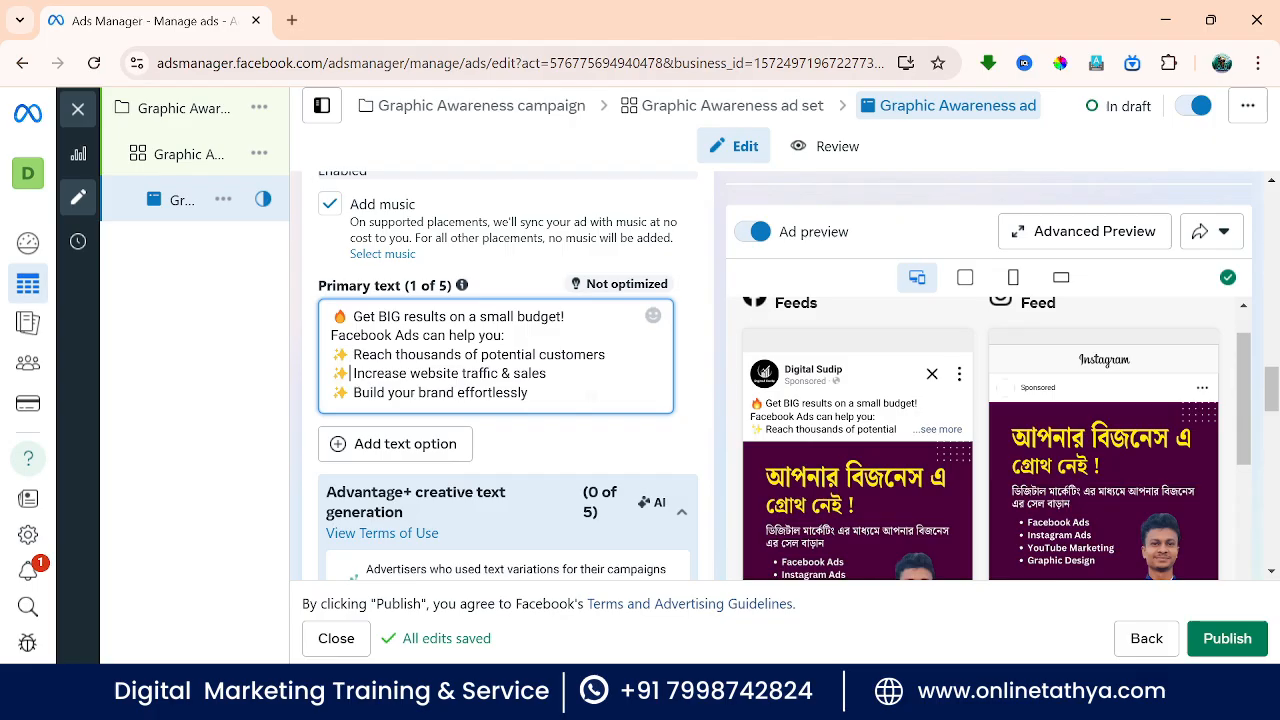
{"action": "key", "text": "Down"}
{"action": "key", "text": "Down"}
{"action": "key", "text": "Down"}
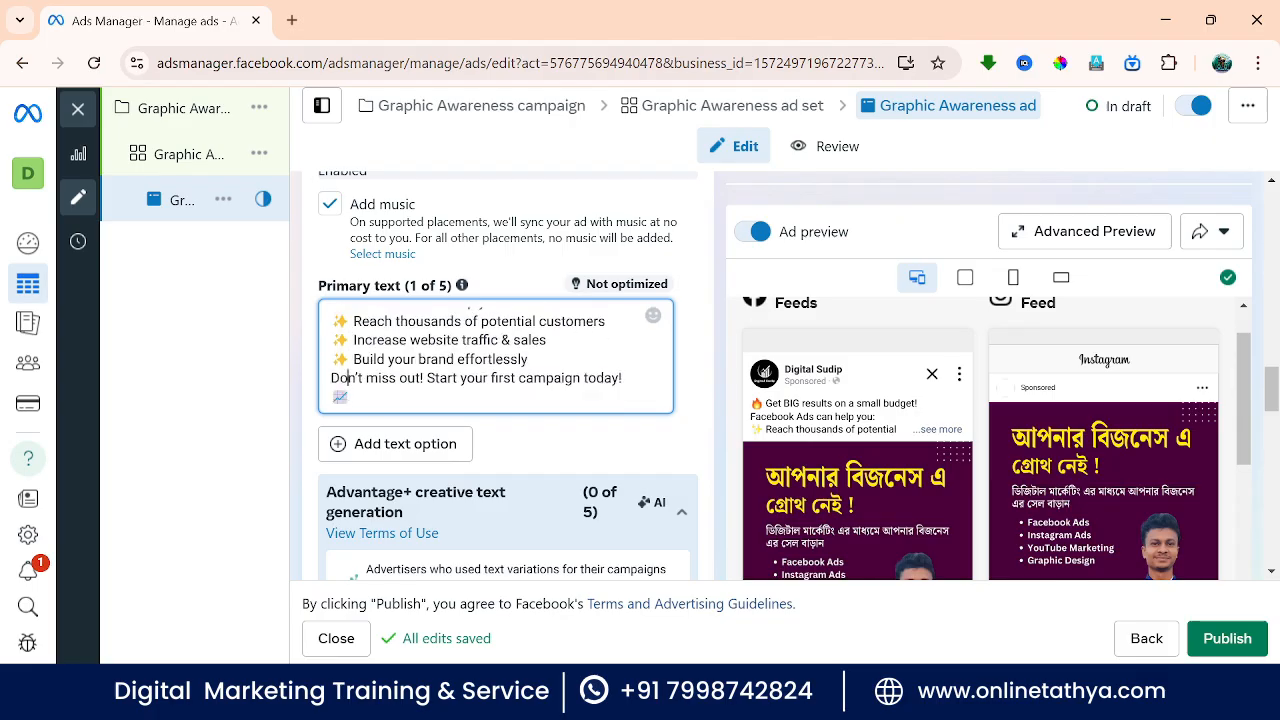
{"action": "key", "text": "Up"}
{"action": "key", "text": "Up"}
{"action": "key", "text": "Up"}
{"action": "key", "text": "Up"}
{"action": "key", "text": "Up"}
{"action": "key", "text": "Down"}
{"action": "key", "text": "Down"}
{"action": "key", "text": "Down"}
{"action": "key", "text": "Down"}
{"action": "key", "text": "Down"}
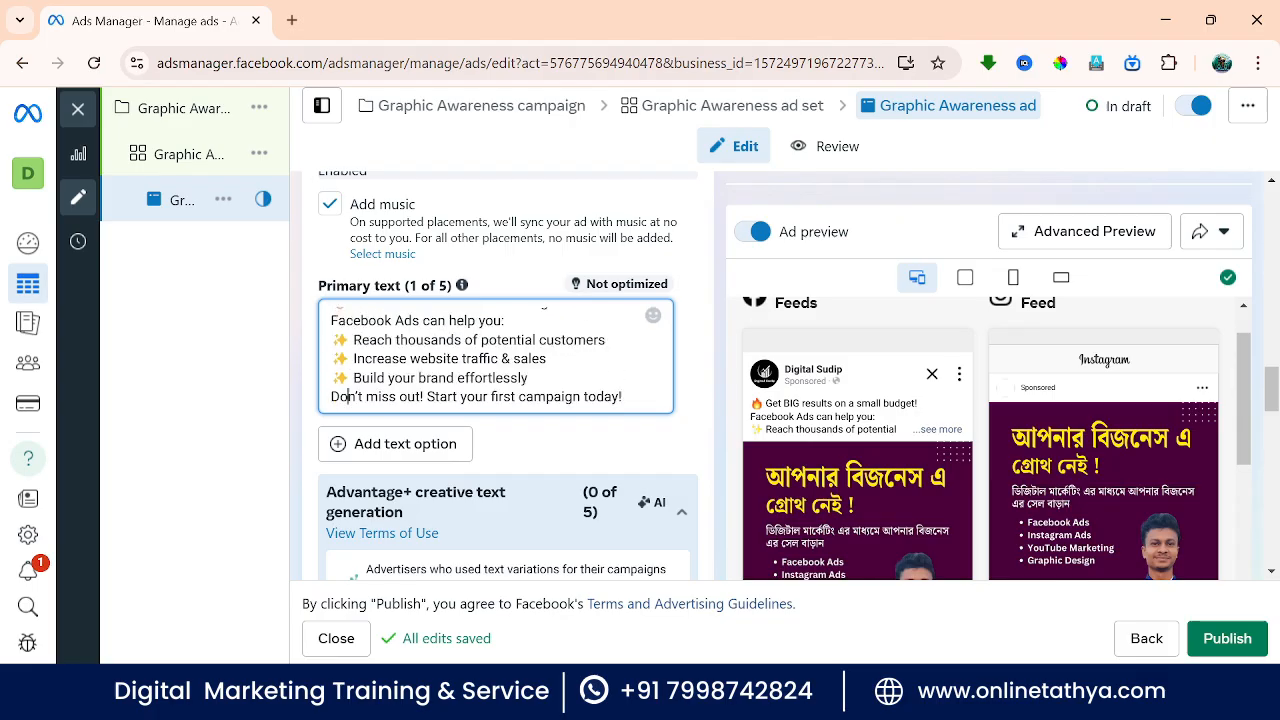
{"action": "key", "text": "Up"}
{"action": "key", "text": "Up"}
{"action": "key", "text": "Up"}
{"action": "key", "text": "Up"}
{"action": "key", "text": "Up"}
{"action": "key", "text": "Up"}
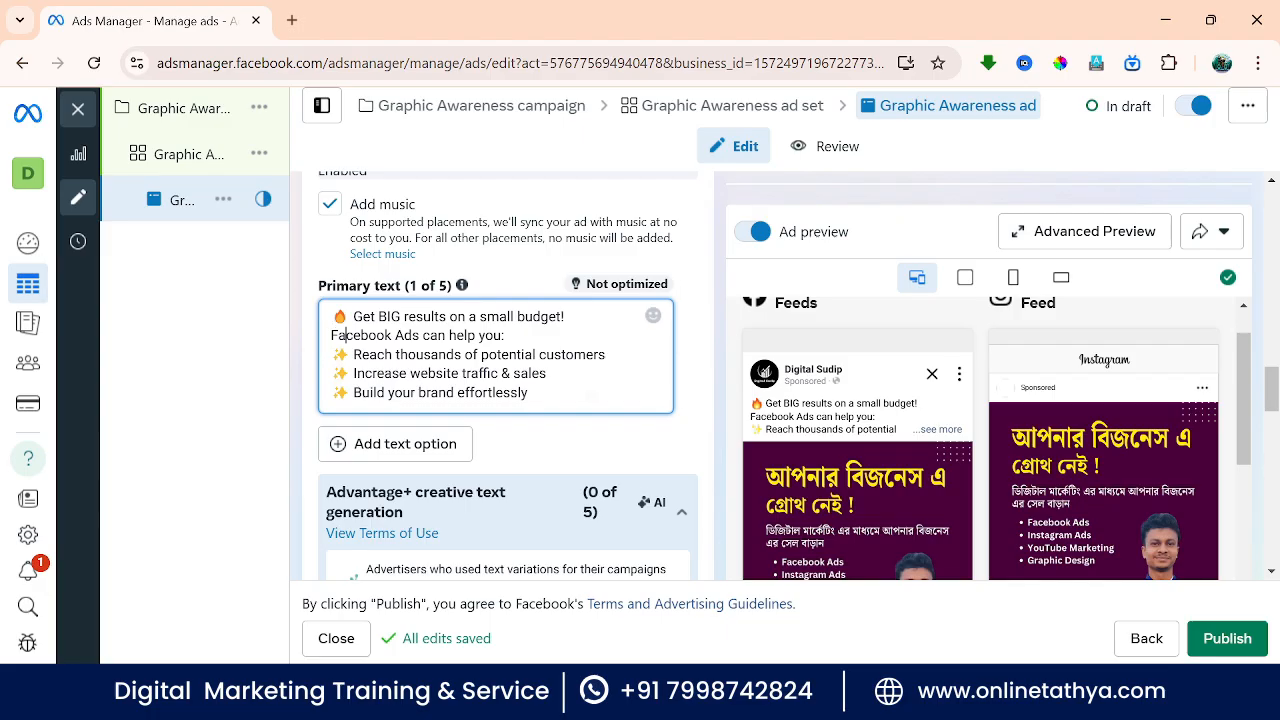
{"action": "key", "text": "Down"}
{"action": "key", "text": "Down"}
{"action": "key", "text": "ctrl+v"}
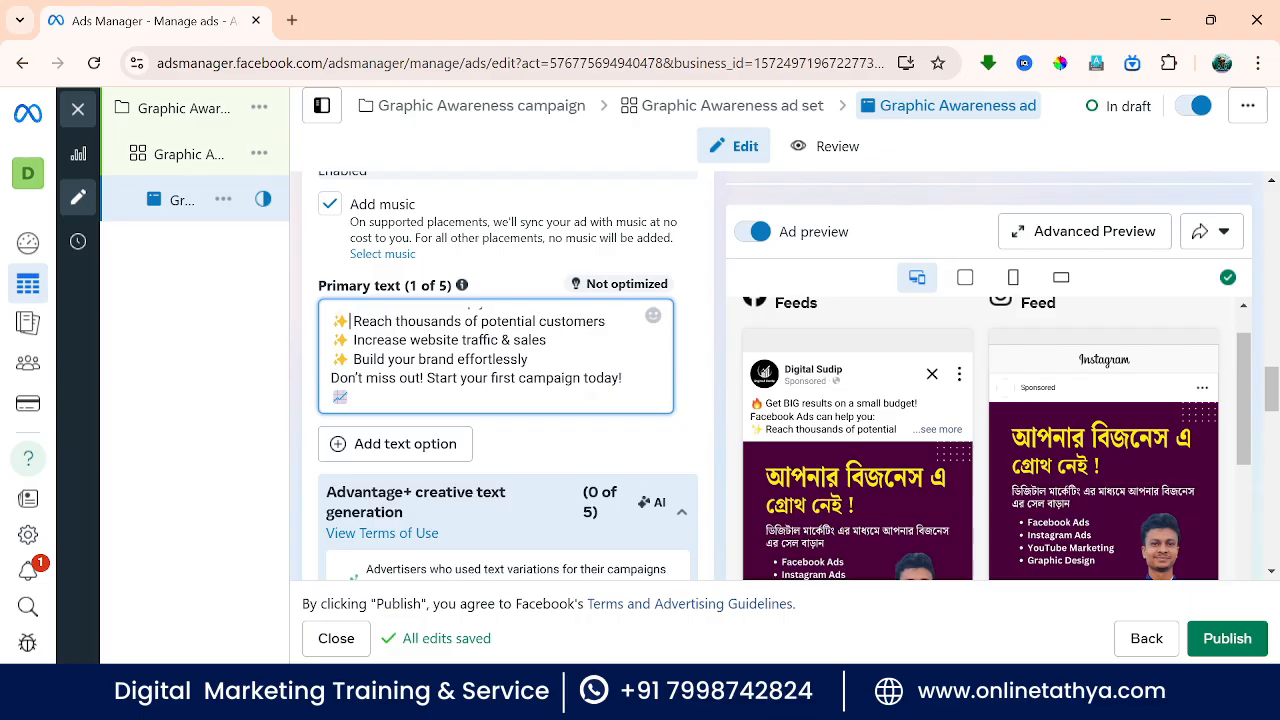
{"action": "key", "text": "Up"}
{"action": "key", "text": "Up"}
{"action": "key", "text": "Up"}
{"action": "key", "text": "Down"}
{"action": "key", "text": "Down"}
{"action": "key", "text": "Down"}
{"action": "key", "text": "Down"}
{"action": "key", "text": "Down"}
Step: Check the rest of the ad form: text variations, destination, event details, languages, tracking and URL parameters
{"action": "scroll", "coordinate": [910, 342], "scroll_direction": "down", "scroll_amount": 1}
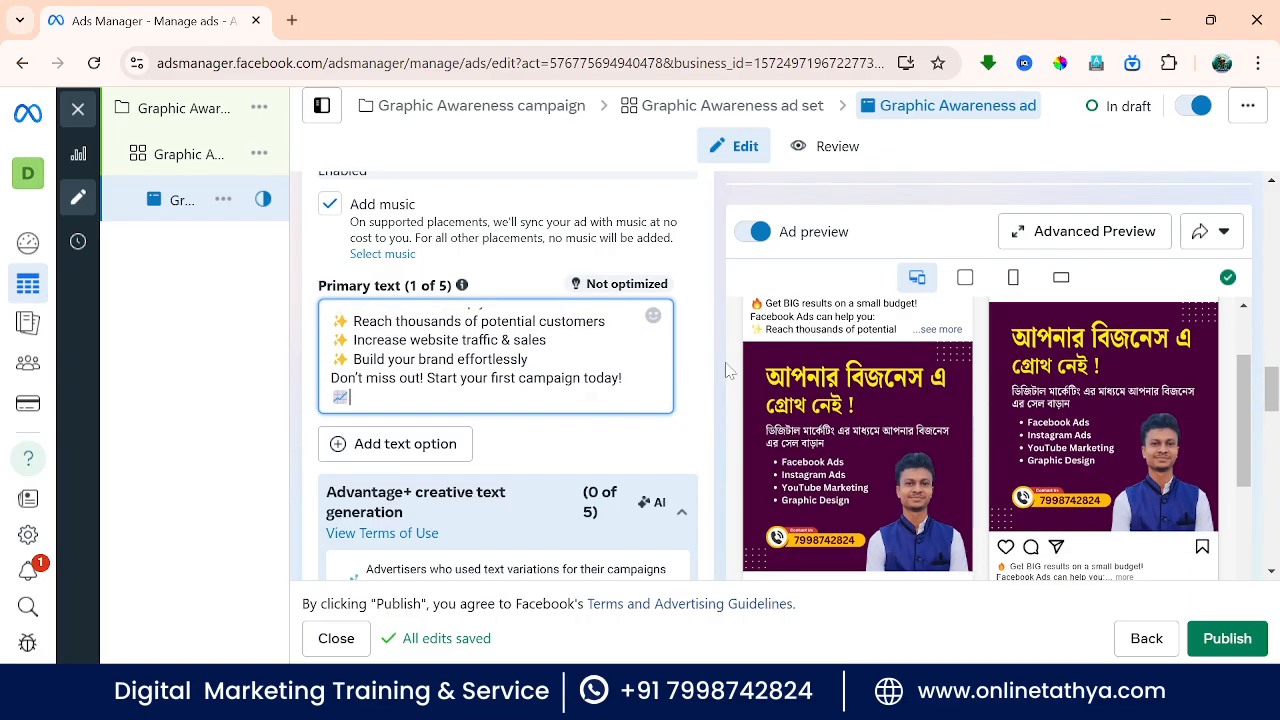
{"action": "scroll", "coordinate": [535, 388], "scroll_direction": "down", "scroll_amount": 2}
{"action": "scroll", "coordinate": [533, 388], "scroll_direction": "down", "scroll_amount": 5}
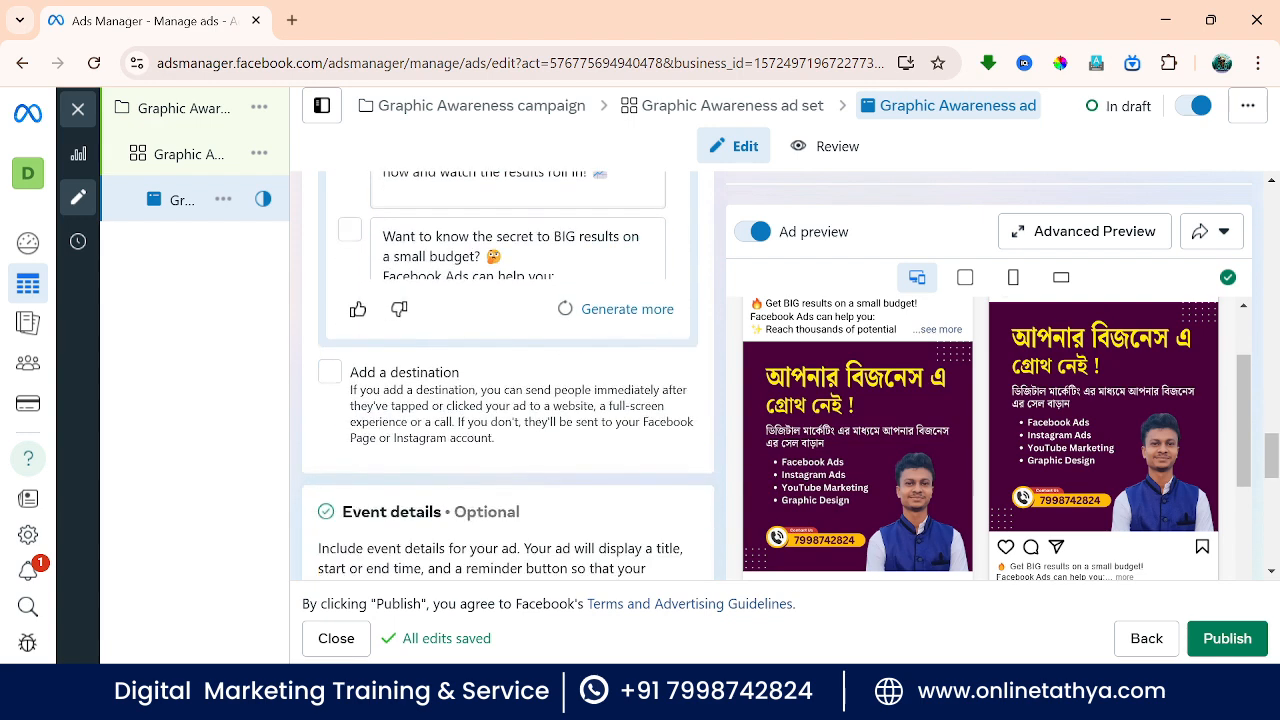
{"action": "scroll", "coordinate": [533, 367], "scroll_direction": "down", "scroll_amount": 1}
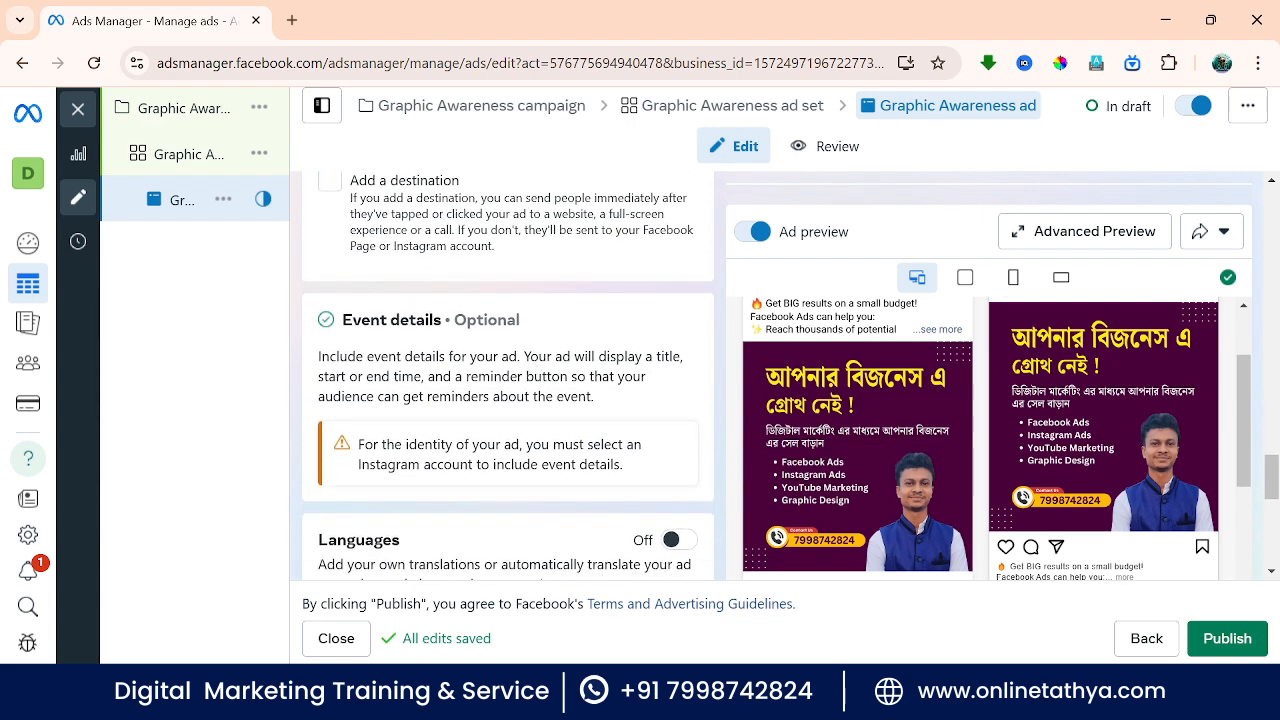
{"action": "scroll", "coordinate": [533, 366], "scroll_direction": "down", "scroll_amount": 4}
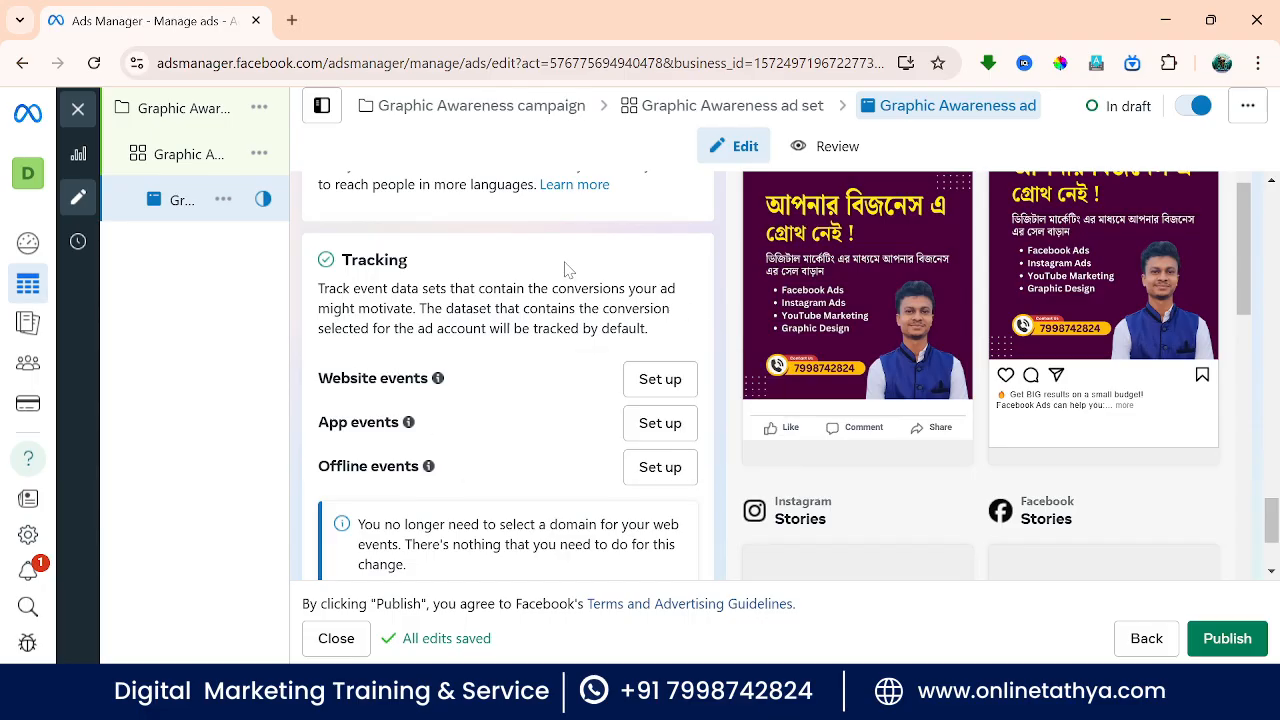
{"action": "scroll", "coordinate": [508, 380], "scroll_direction": "down", "scroll_amount": 2}
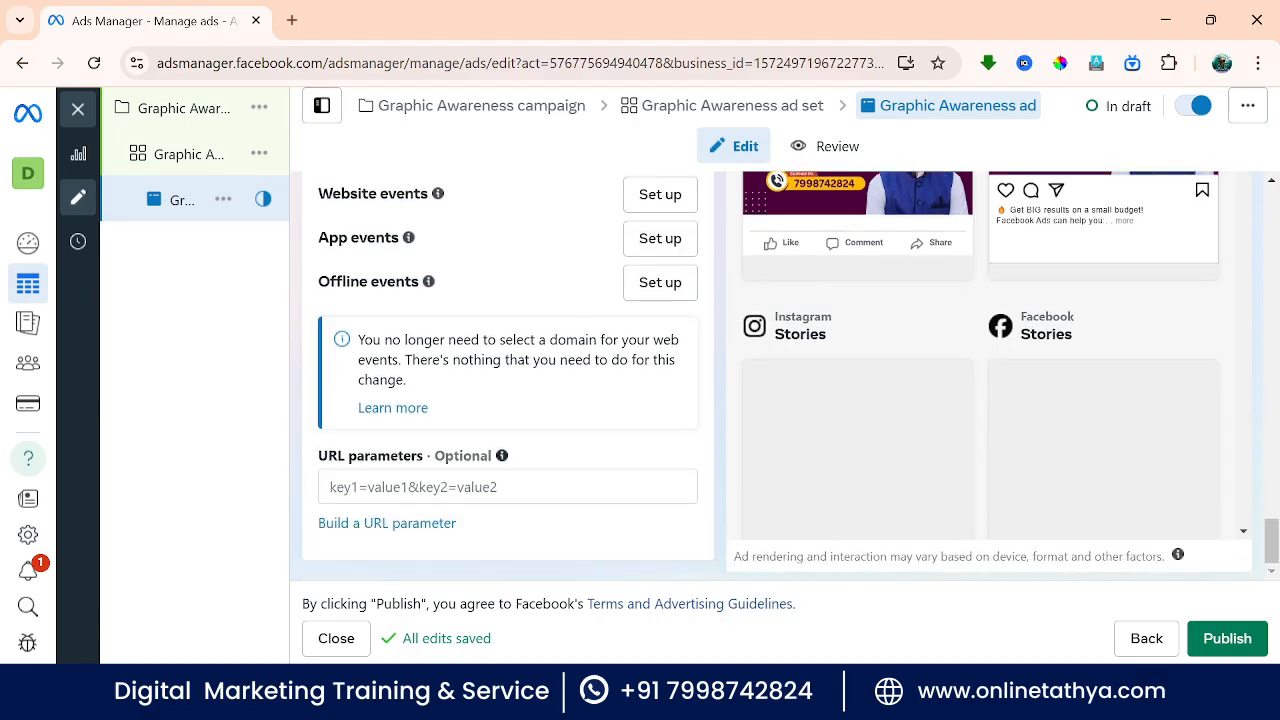
{"action": "scroll", "coordinate": [663, 366], "scroll_direction": "up", "scroll_amount": 10}
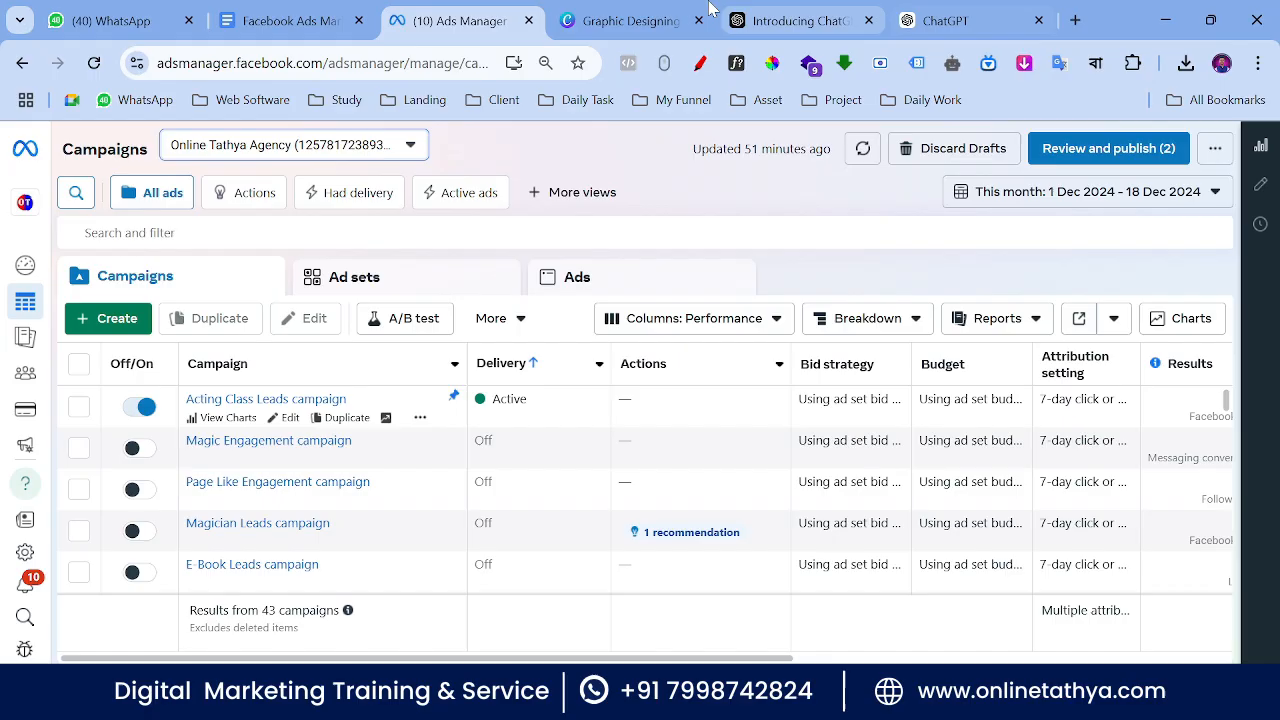
Step: Switch to the Facebook Ads Marketing document and review requirement 4 on location and requirement 5 on CTA options such as WhatsApp, Messenger and website link
{"action": "left_click", "coordinate": [248, 10]}
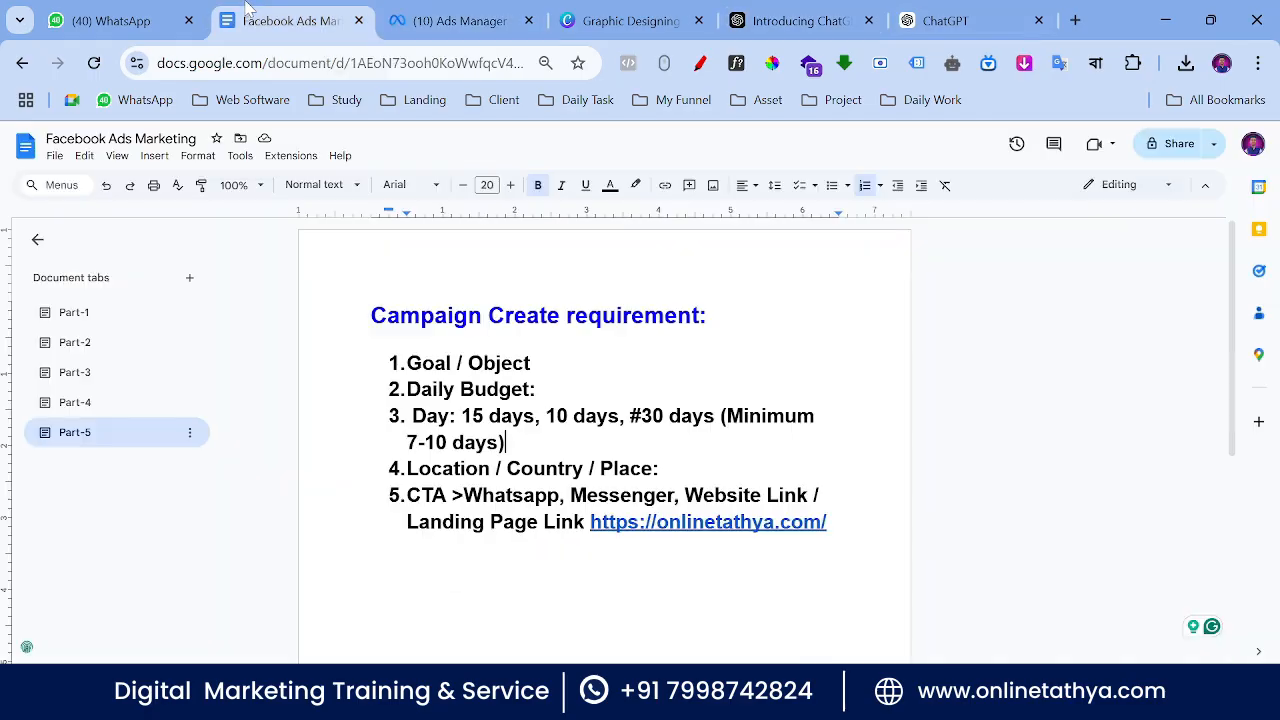
{"action": "left_click_drag", "start_coordinate": [406, 468], "coordinate": [676, 468]}
{"action": "left_click", "coordinate": [506, 442]}
{"action": "left_click_drag", "start_coordinate": [406, 495], "coordinate": [826, 521]}
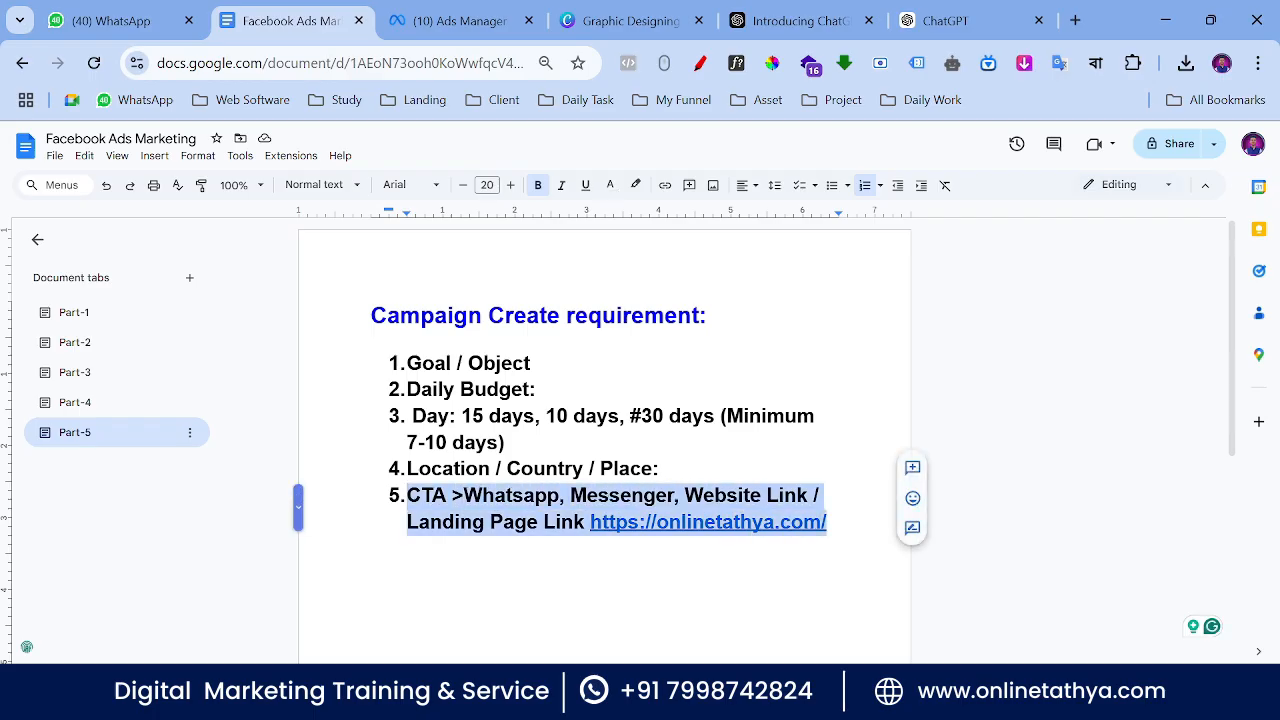
{"action": "left_click", "coordinate": [826, 495]}
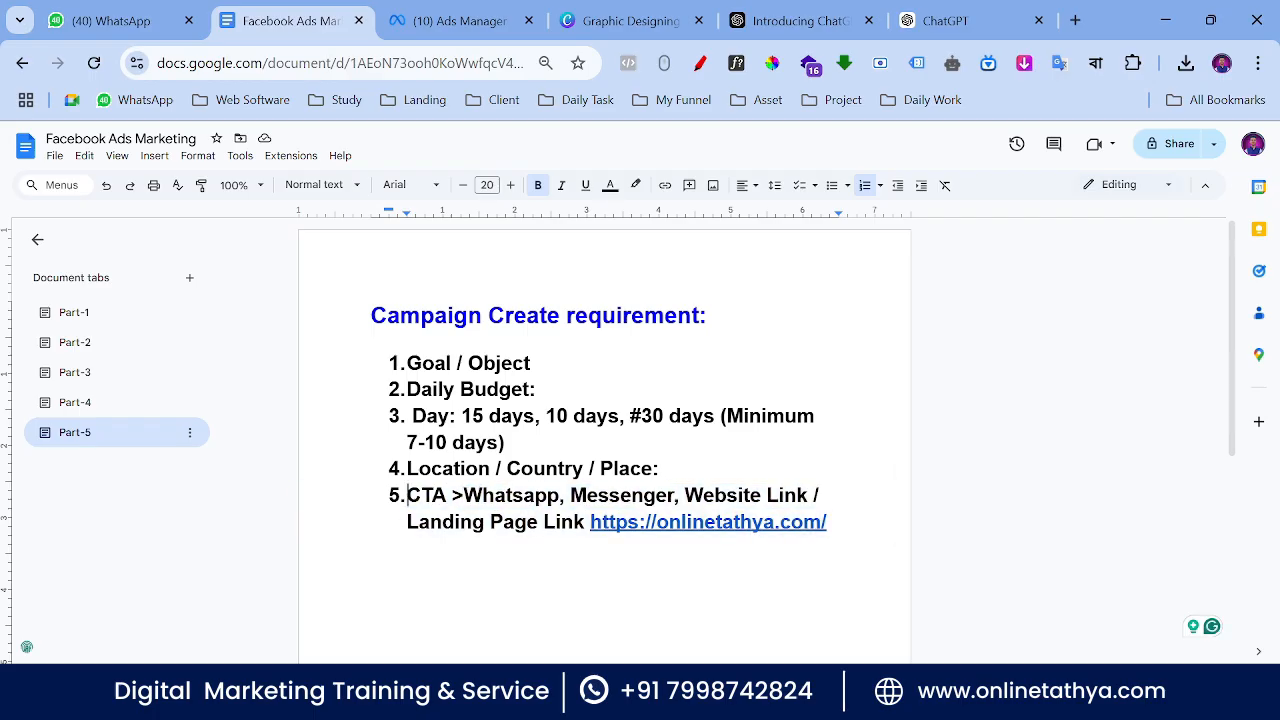
{"action": "left_click_drag", "start_coordinate": [406, 495], "coordinate": [565, 495]}
{"action": "left_click", "coordinate": [558, 495]}
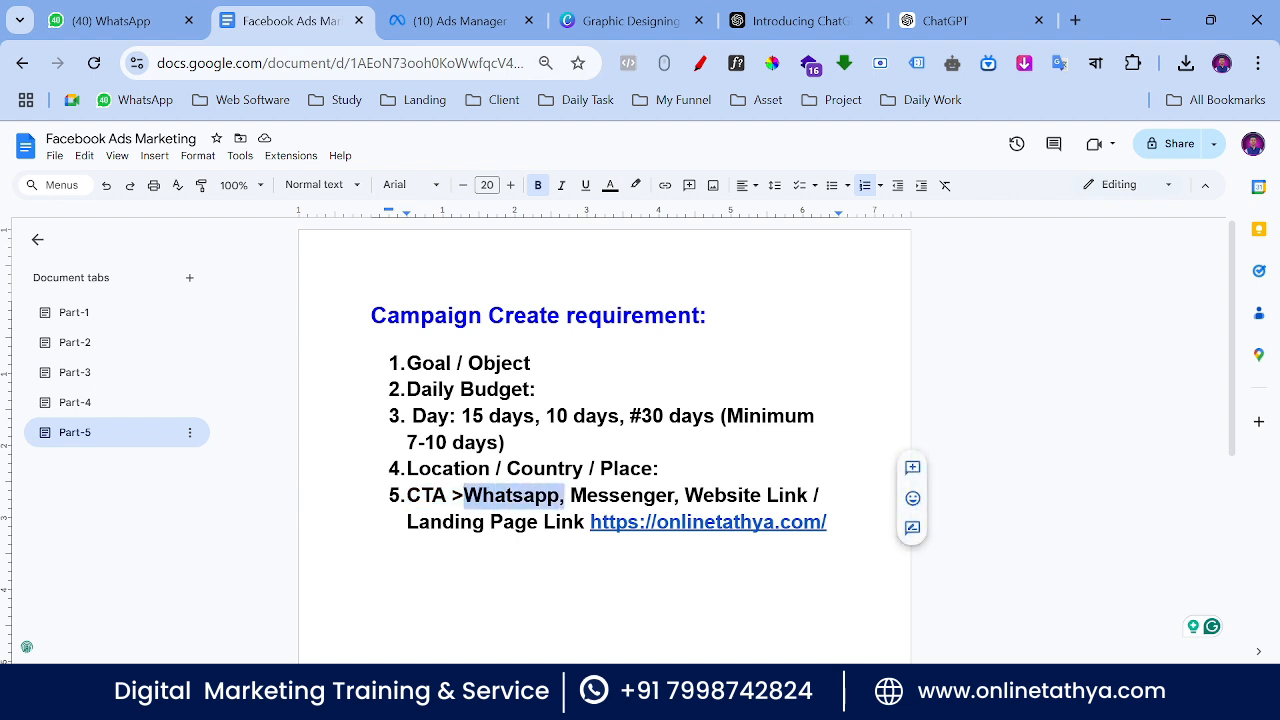
{"action": "left_click", "coordinate": [585, 495]}
{"action": "left_click_drag", "start_coordinate": [570, 495], "coordinate": [826, 521]}
{"action": "left_click", "coordinate": [715, 495]}
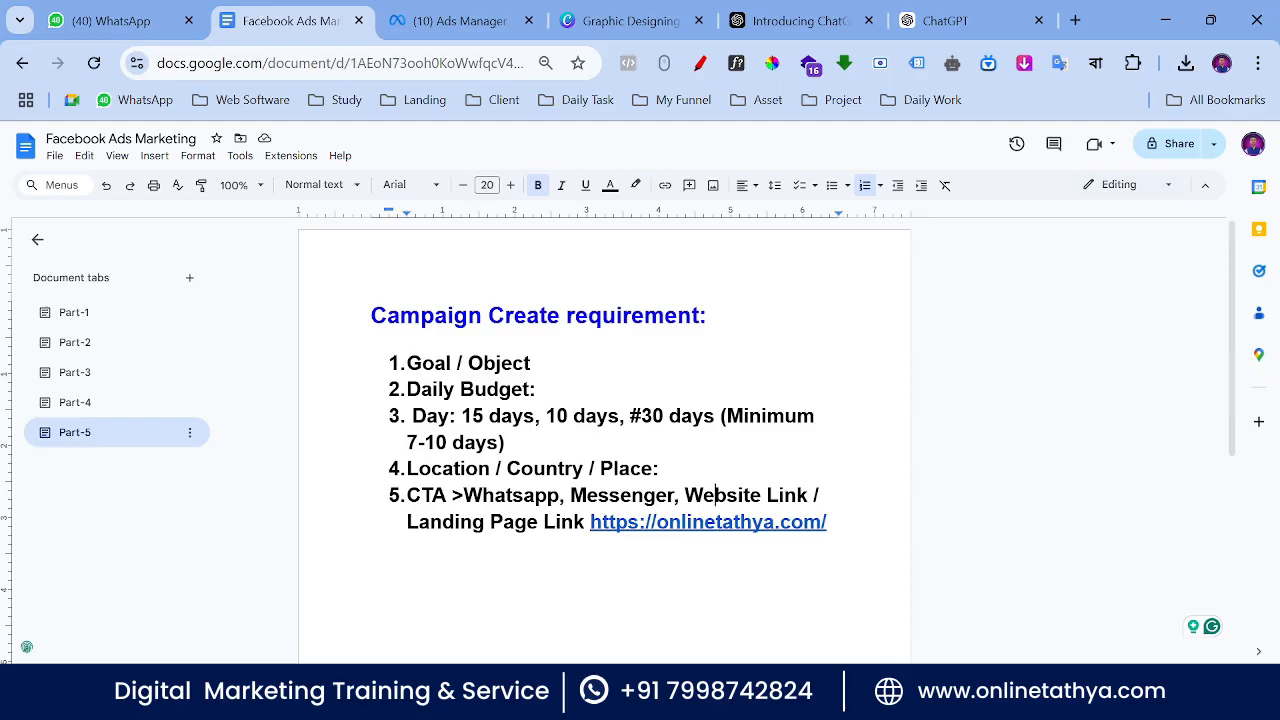
{"action": "left_click", "coordinate": [397, 468]}
{"action": "left_click", "coordinate": [448, 495]}
{"action": "left_click_drag", "start_coordinate": [407, 495], "coordinate": [548, 495]}
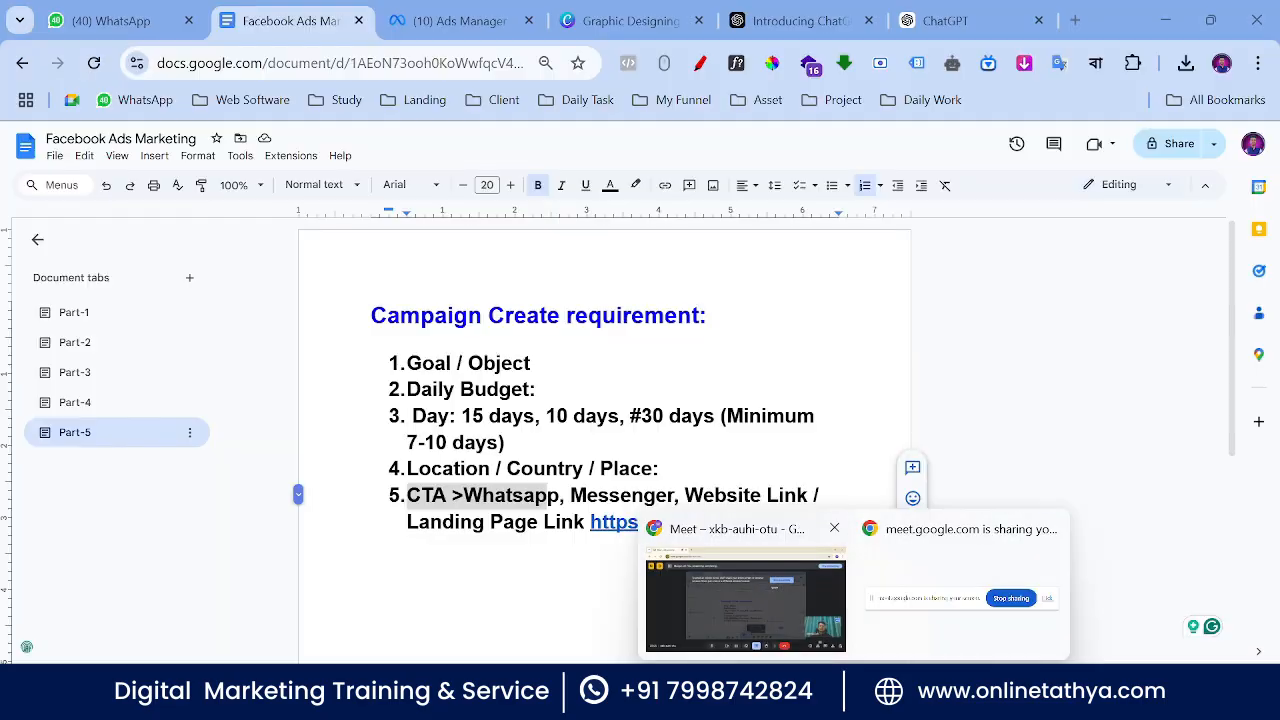
Step: Return to the Graphic Awareness ad in Ads Manager, recheck its lower sections and open the advanced preview
{"action": "left_click", "coordinate": [812, 696]}
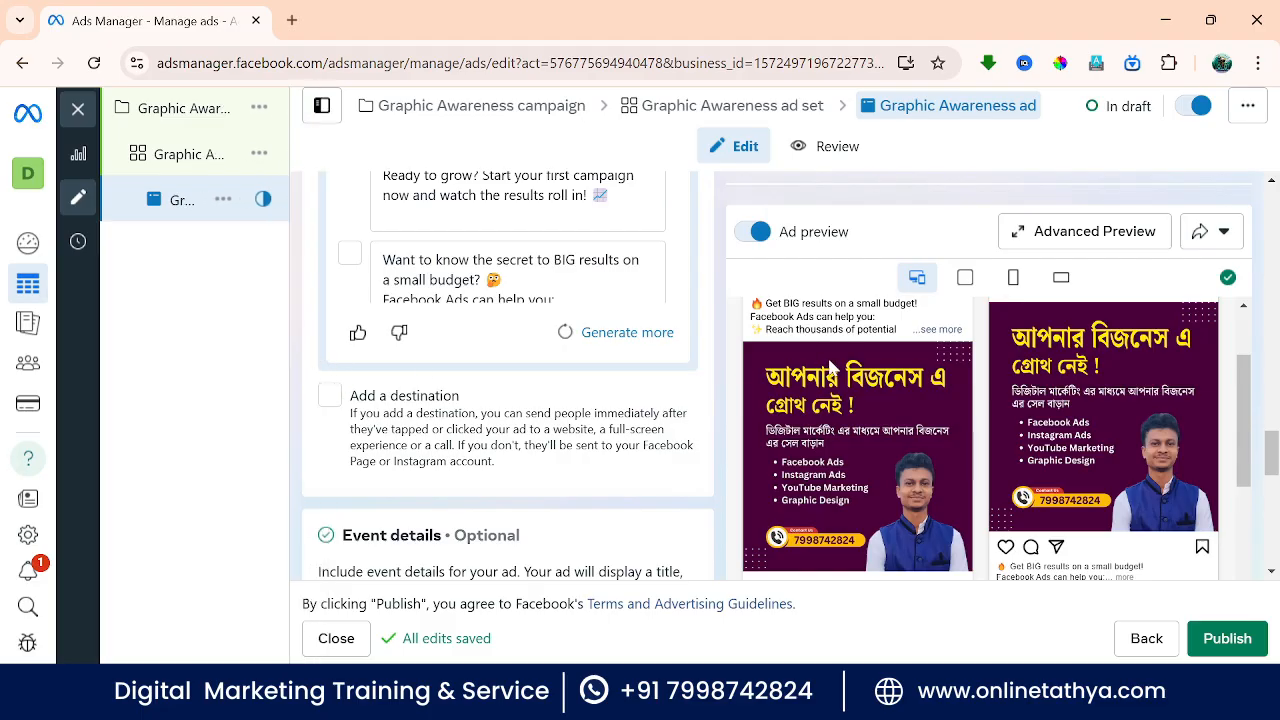
{"action": "scroll", "coordinate": [829, 369], "scroll_direction": "down", "scroll_amount": 1}
{"action": "scroll", "coordinate": [586, 374], "scroll_direction": "down", "scroll_amount": 8}
{"action": "scroll", "coordinate": [586, 374], "scroll_direction": "up", "scroll_amount": 5}
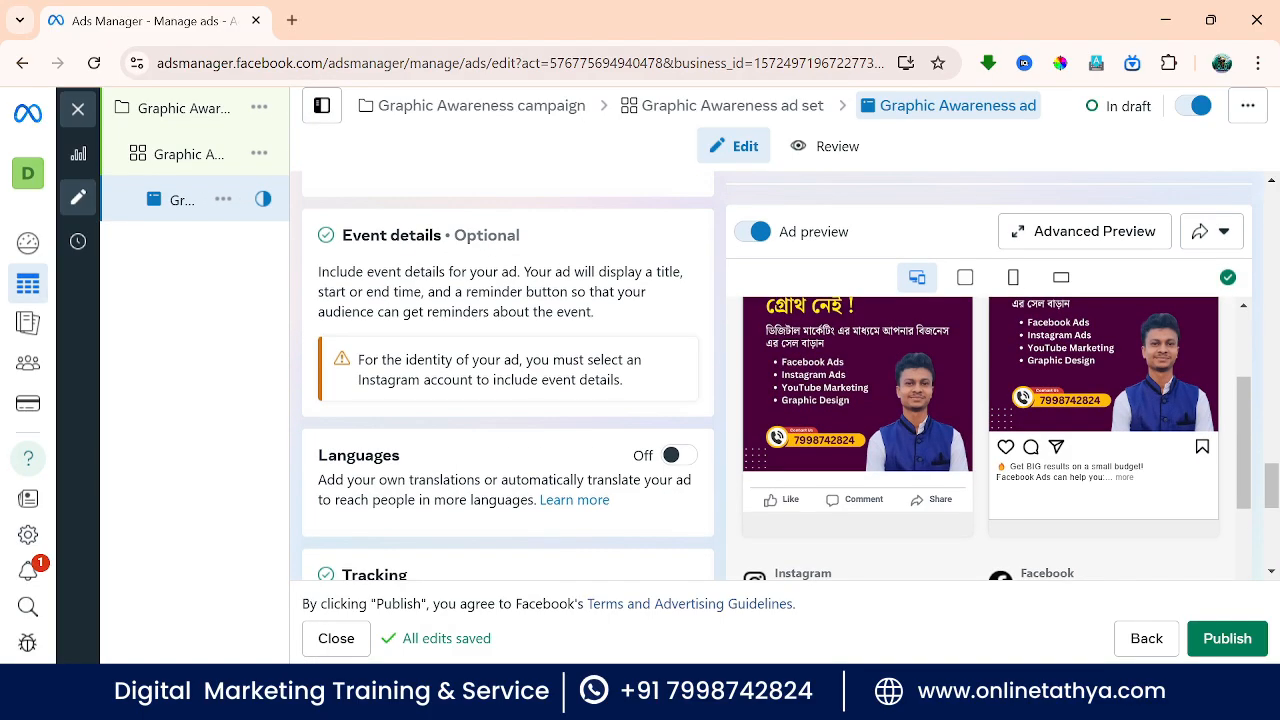
{"action": "scroll", "coordinate": [586, 374], "scroll_direction": "up", "scroll_amount": 6}
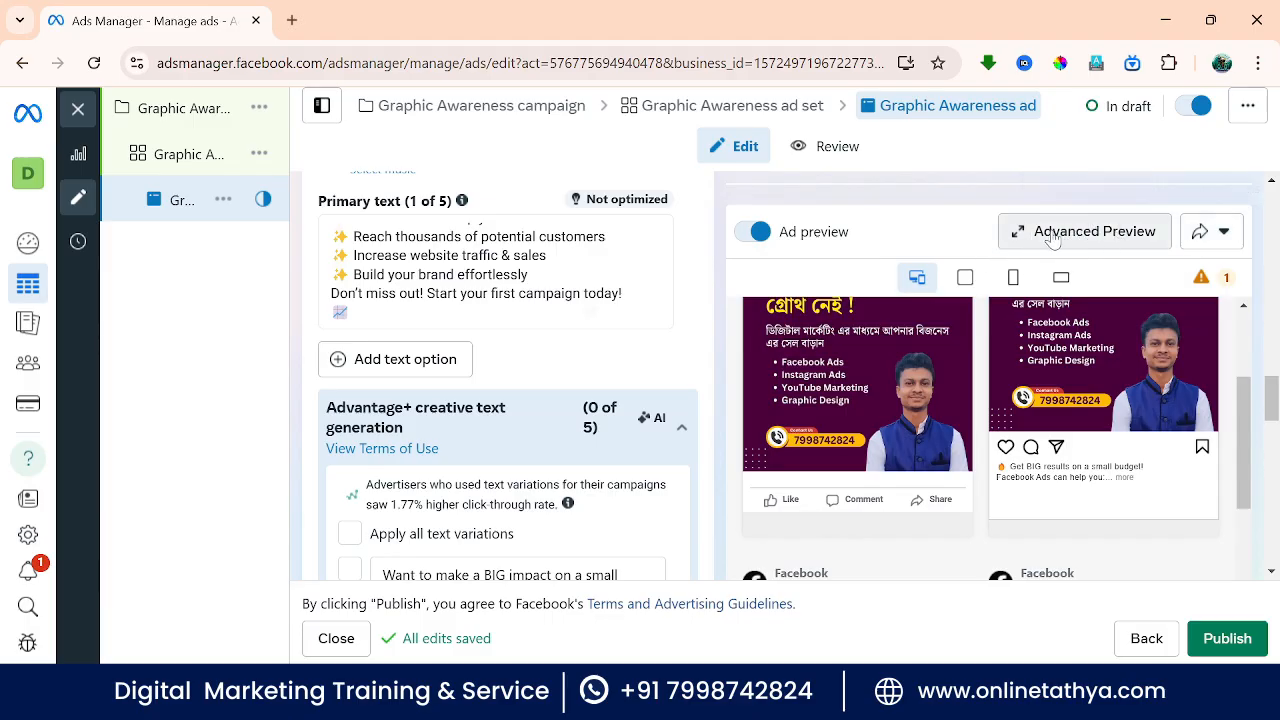
{"action": "left_click", "coordinate": [1062, 240]}
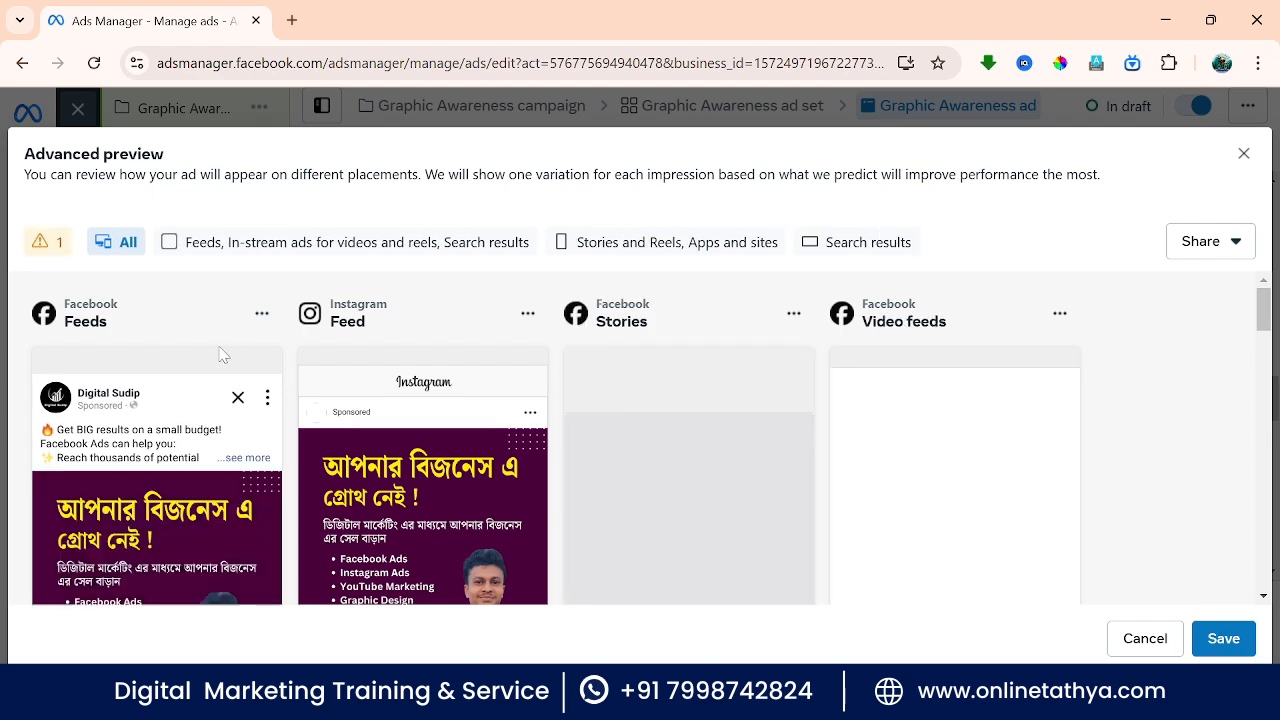
Step: Examine how the ad appears in Facebook Feeds, Instagram Feed, Facebook Stories and Facebook Video feeds
{"action": "scroll", "coordinate": [219, 347], "scroll_direction": "down", "scroll_amount": 2}
{"action": "scroll", "coordinate": [186, 456], "scroll_direction": "up", "scroll_amount": 1}
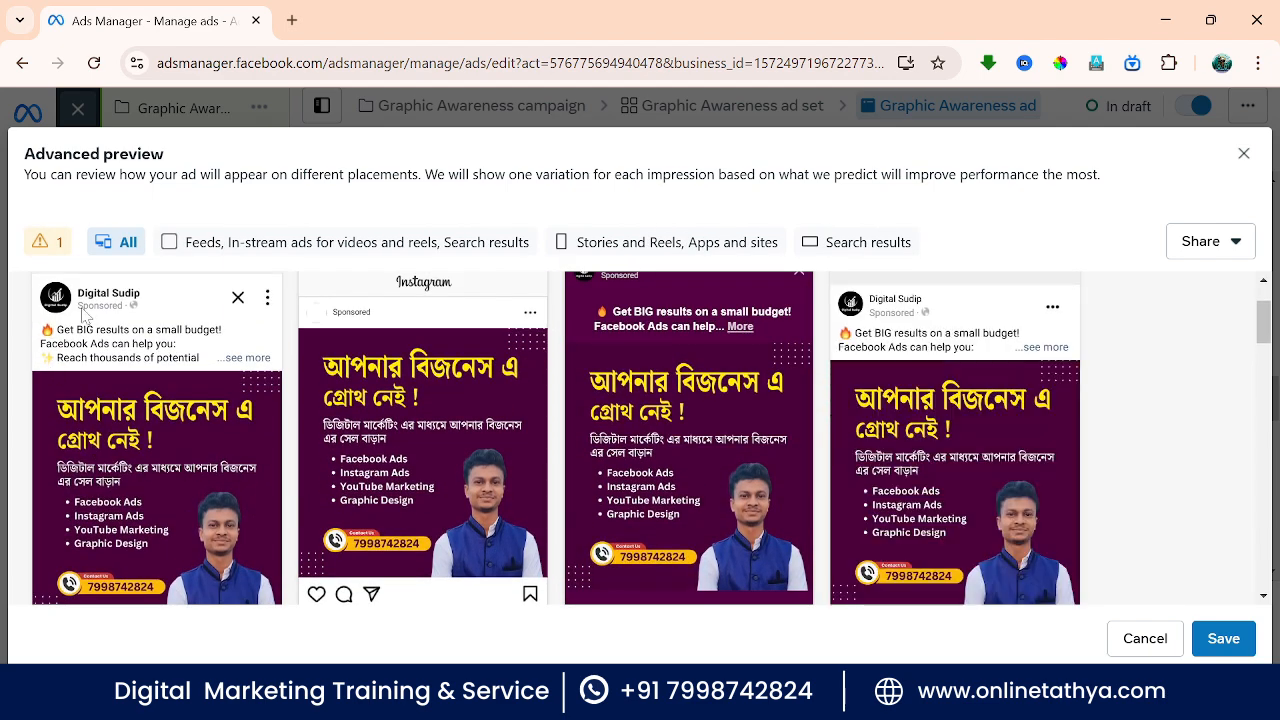
{"action": "scroll", "coordinate": [155, 373], "scroll_direction": "down", "scroll_amount": 1}
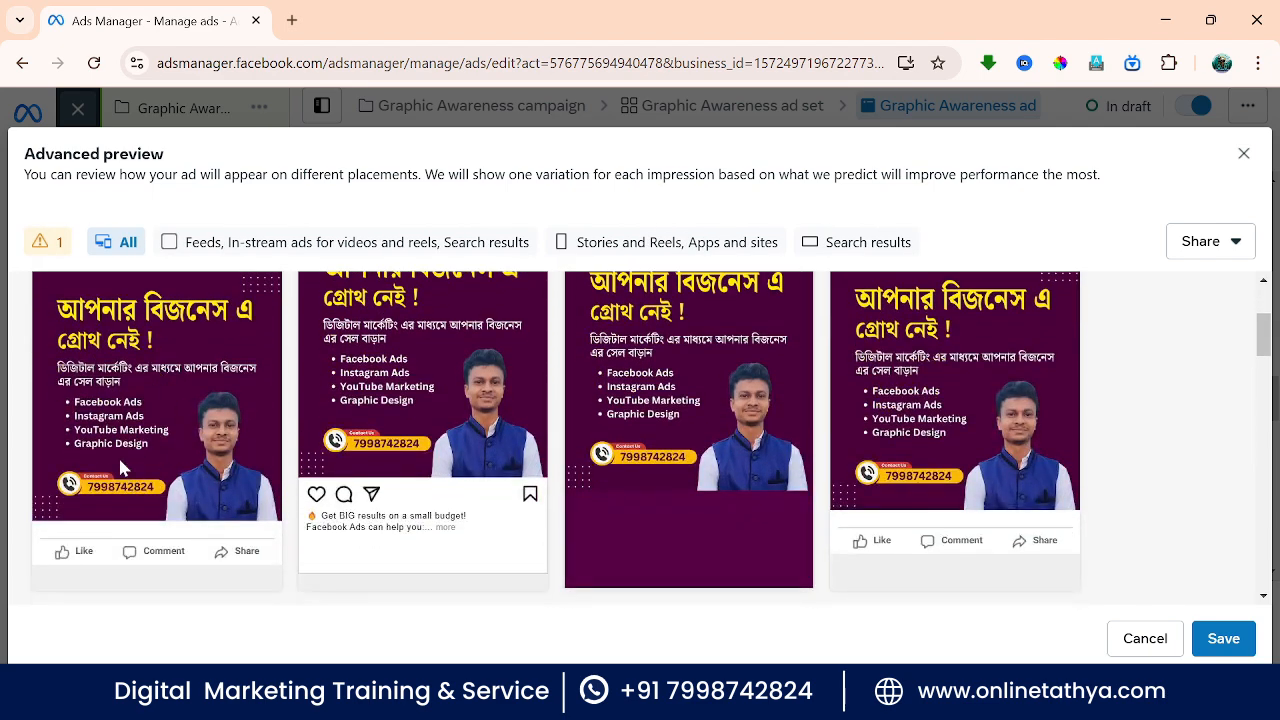
{"action": "scroll", "coordinate": [122, 468], "scroll_direction": "up", "scroll_amount": 1}
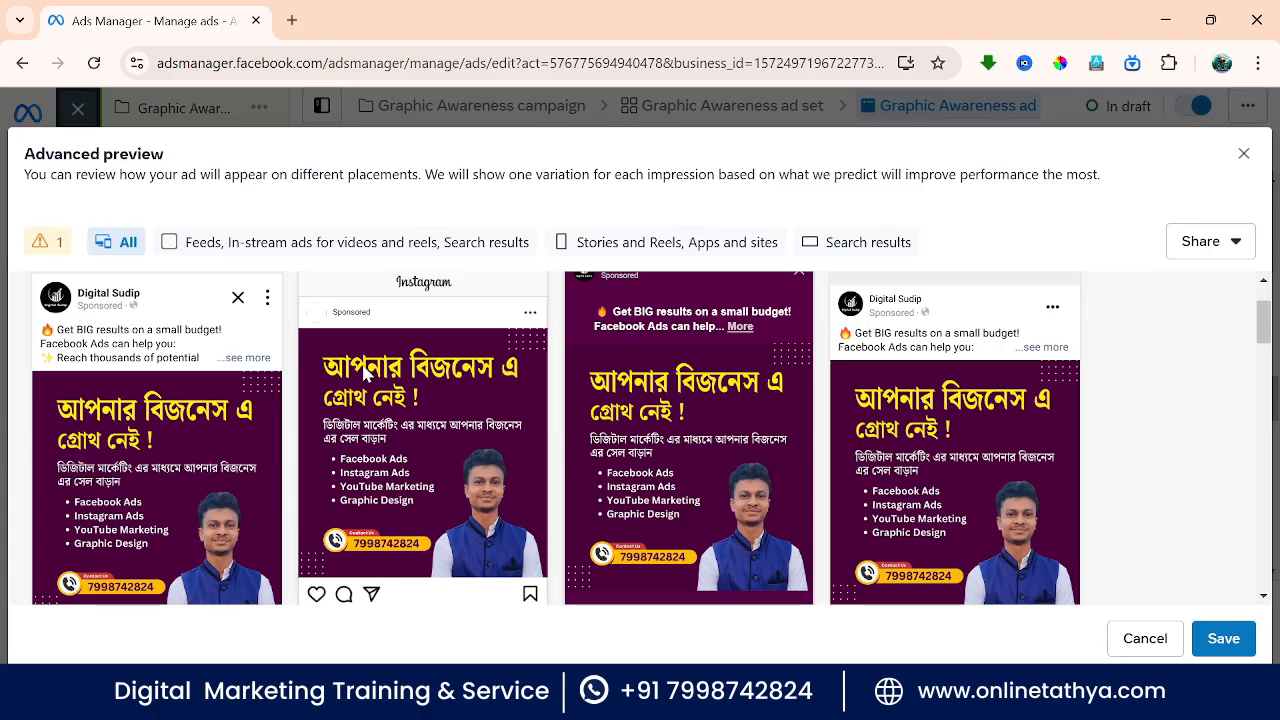
{"action": "scroll", "coordinate": [420, 366], "scroll_direction": "up", "scroll_amount": 1}
{"action": "scroll", "coordinate": [425, 370], "scroll_direction": "down", "scroll_amount": 3}
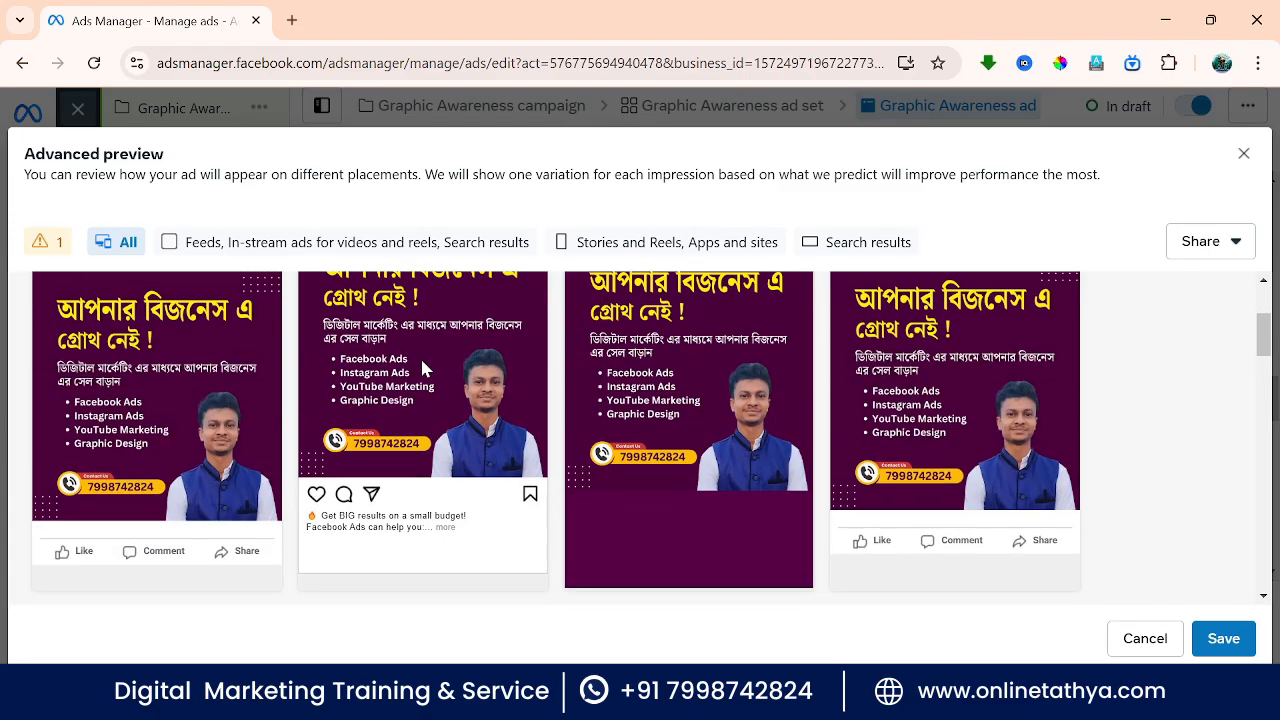
{"action": "scroll", "coordinate": [678, 375], "scroll_direction": "up", "scroll_amount": 4}
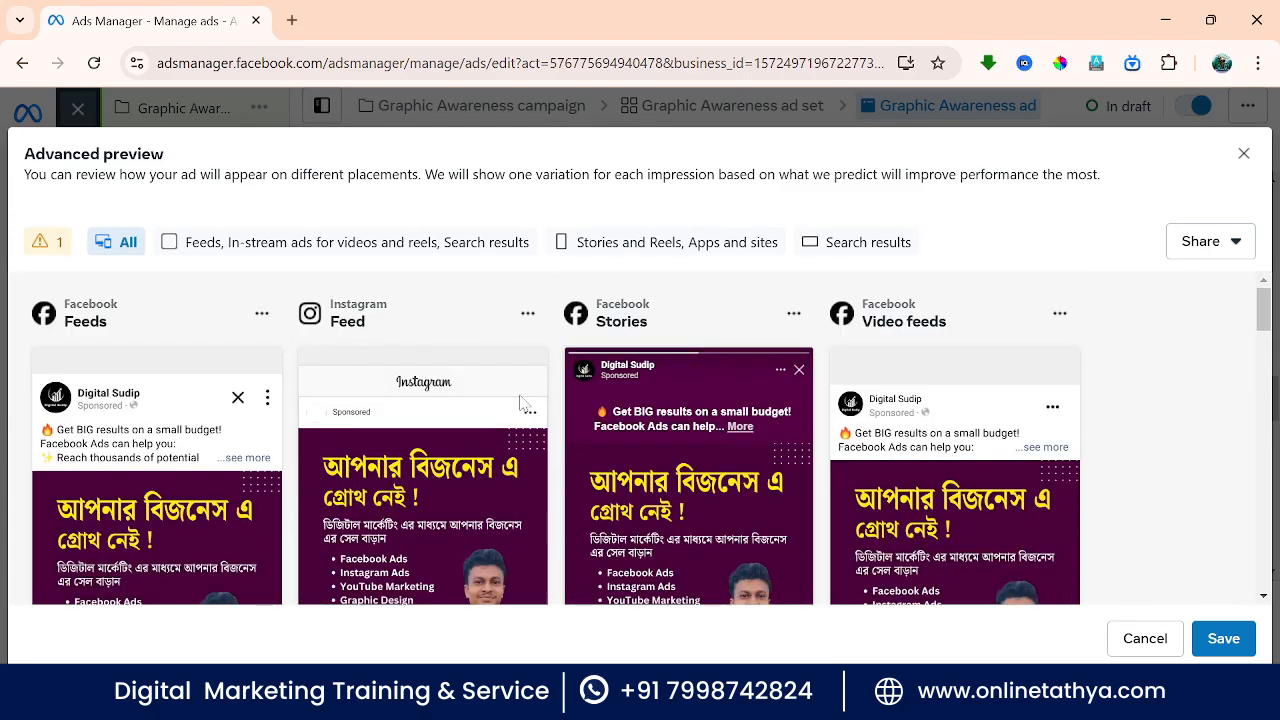
{"action": "scroll", "coordinate": [440, 462], "scroll_direction": "down", "scroll_amount": 2}
{"action": "scroll", "coordinate": [443, 469], "scroll_direction": "up", "scroll_amount": 2}
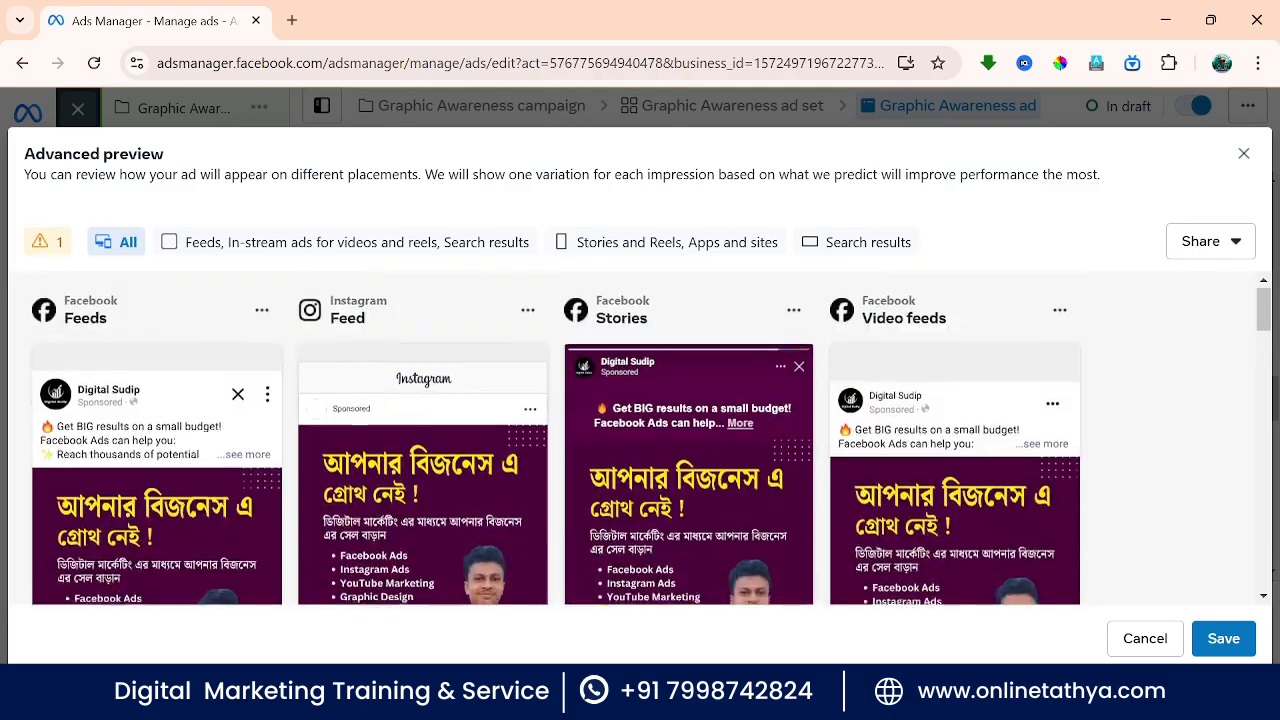
Step: Examine how the ad appears in the remaining placements, including Instagram Explore, Facebook Profile feed, In-stream for videos and Search results
{"action": "scroll", "coordinate": [880, 370], "scroll_direction": "down", "scroll_amount": 5}
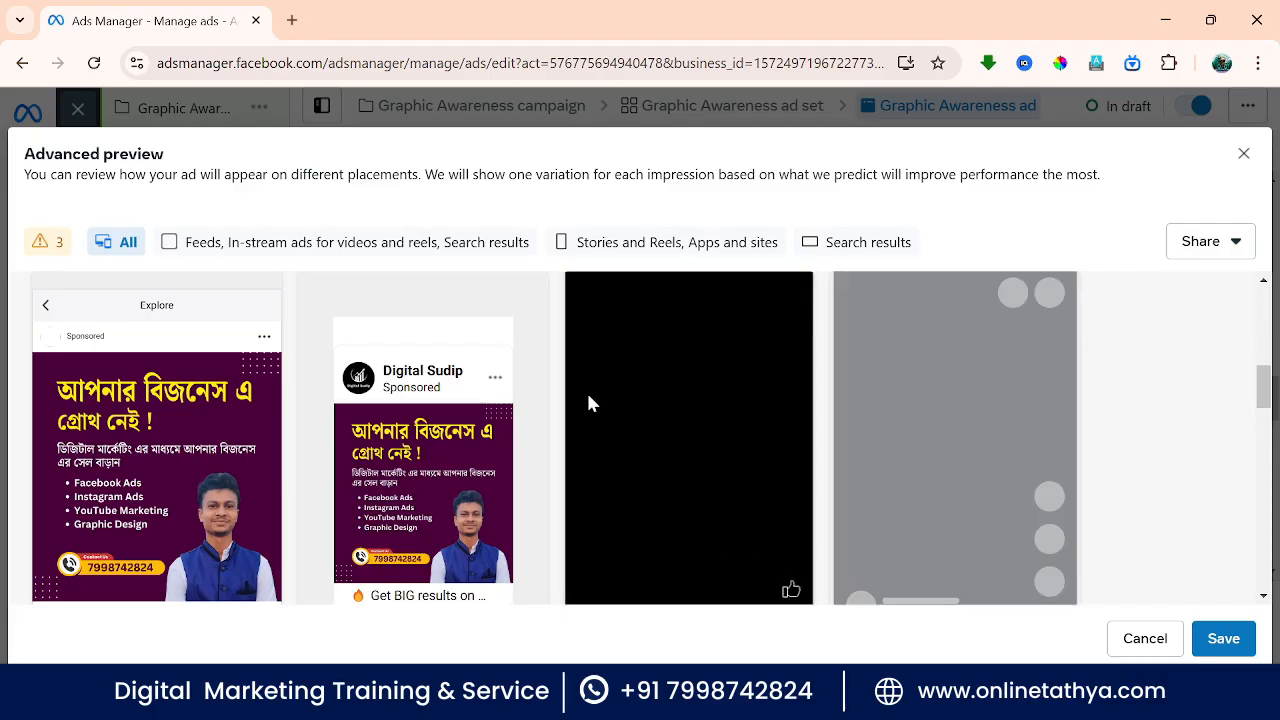
{"action": "scroll", "coordinate": [864, 413], "scroll_direction": "down", "scroll_amount": 1}
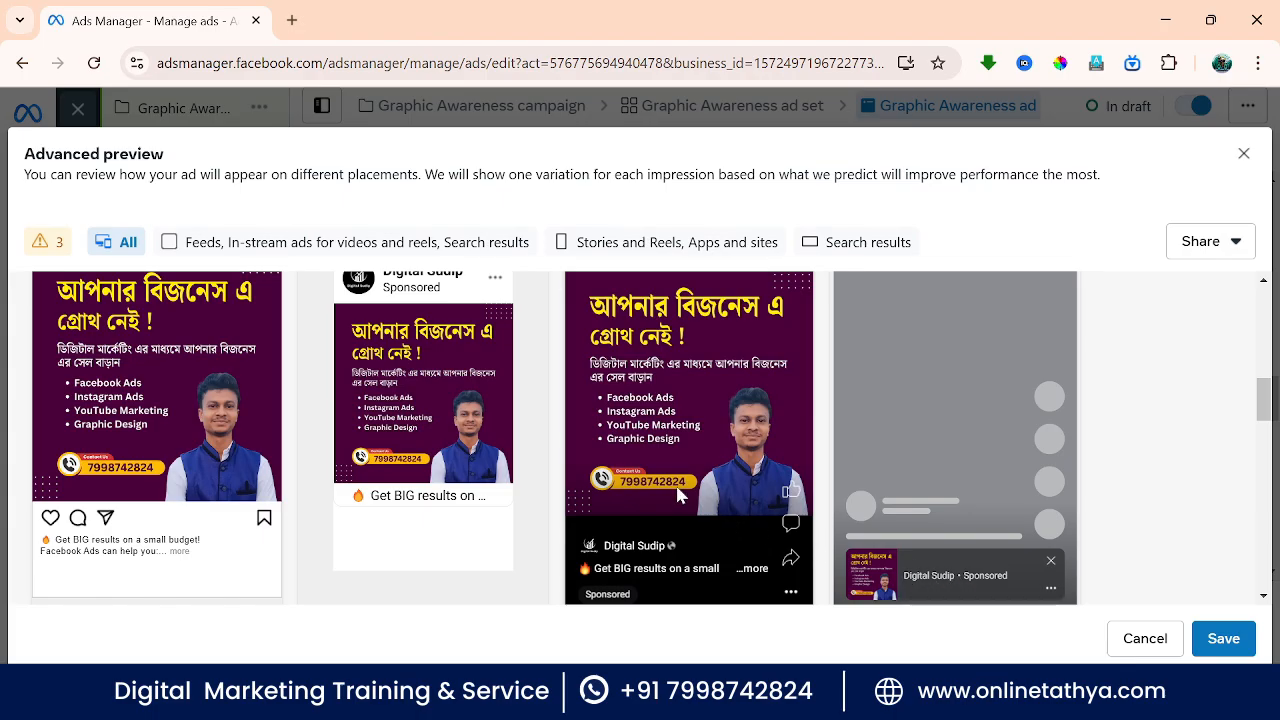
{"action": "scroll", "coordinate": [655, 487], "scroll_direction": "up", "scroll_amount": 3}
{"action": "scroll", "coordinate": [645, 482], "scroll_direction": "down", "scroll_amount": 4}
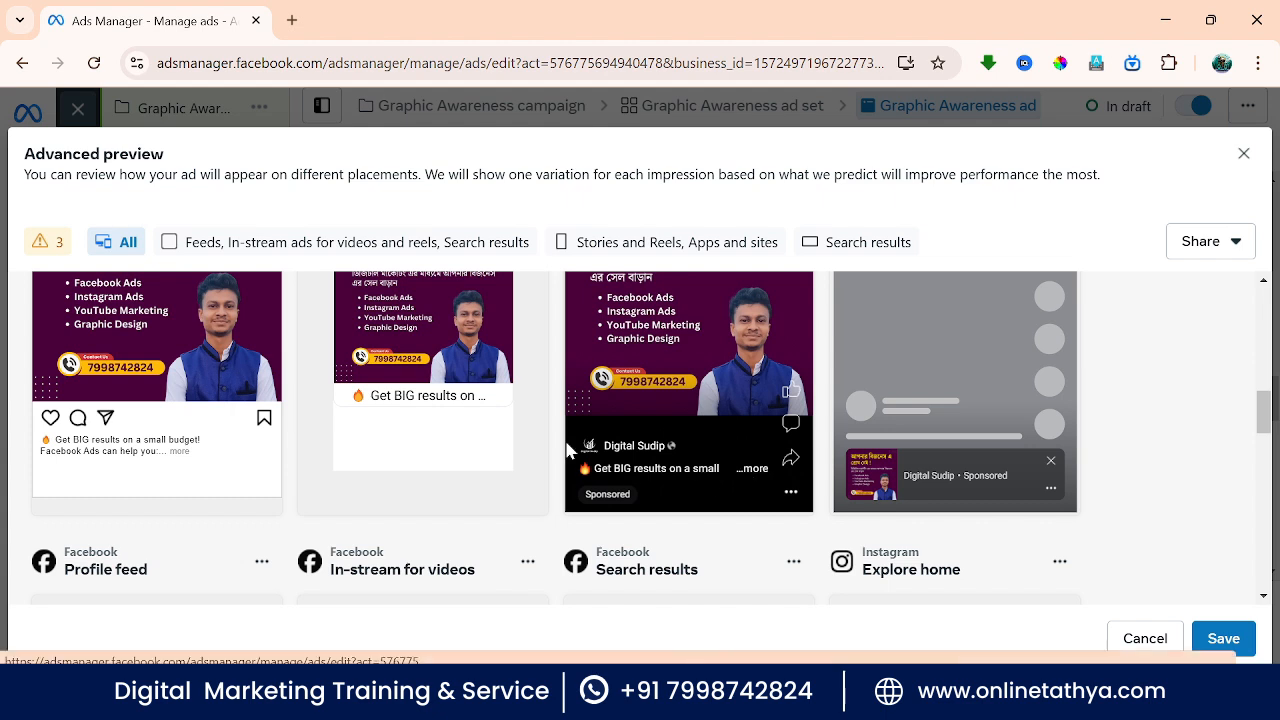
{"action": "scroll", "coordinate": [566, 451], "scroll_direction": "down", "scroll_amount": 3}
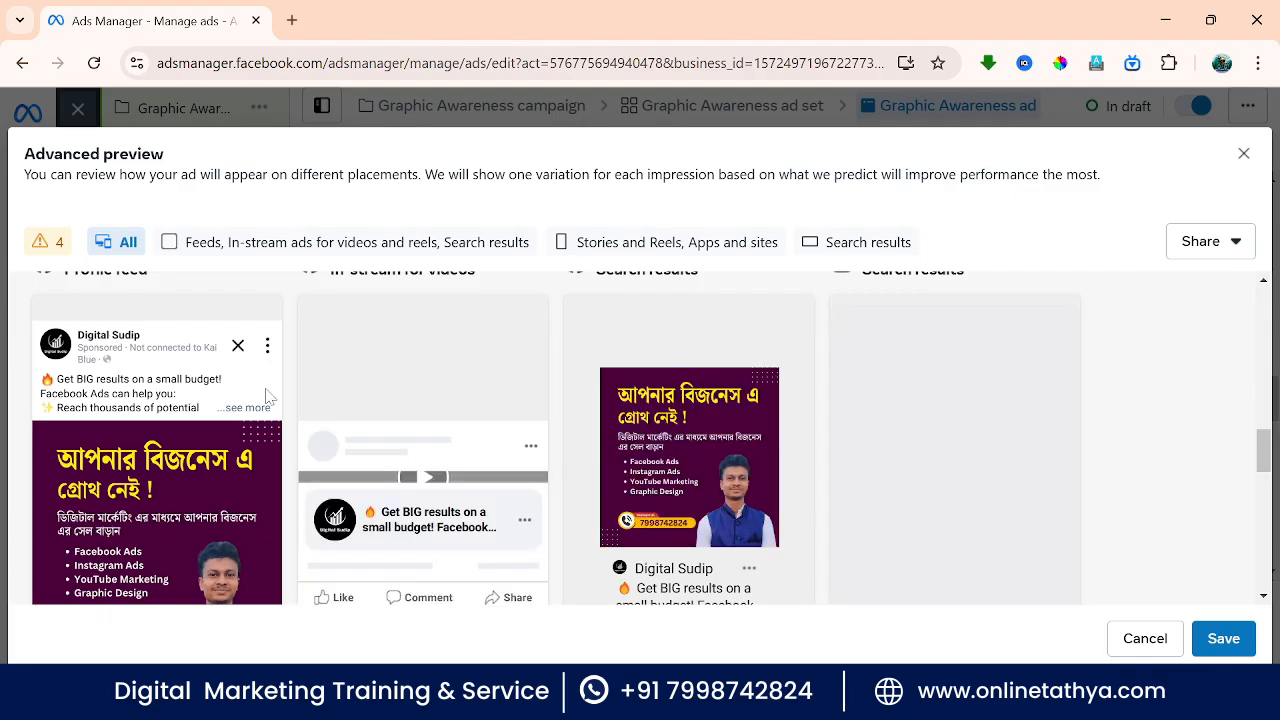
{"action": "scroll", "coordinate": [423, 455], "scroll_direction": "down", "scroll_amount": 1}
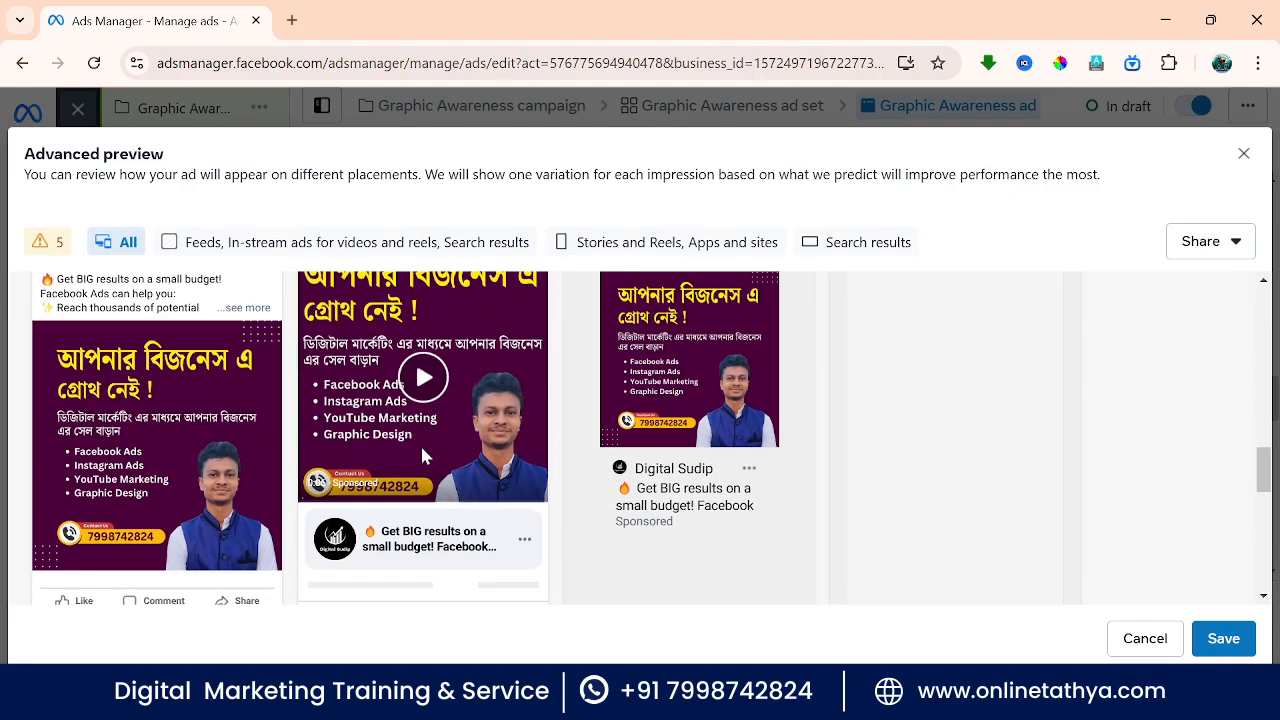
{"action": "scroll", "coordinate": [422, 455], "scroll_direction": "up", "scroll_amount": 1}
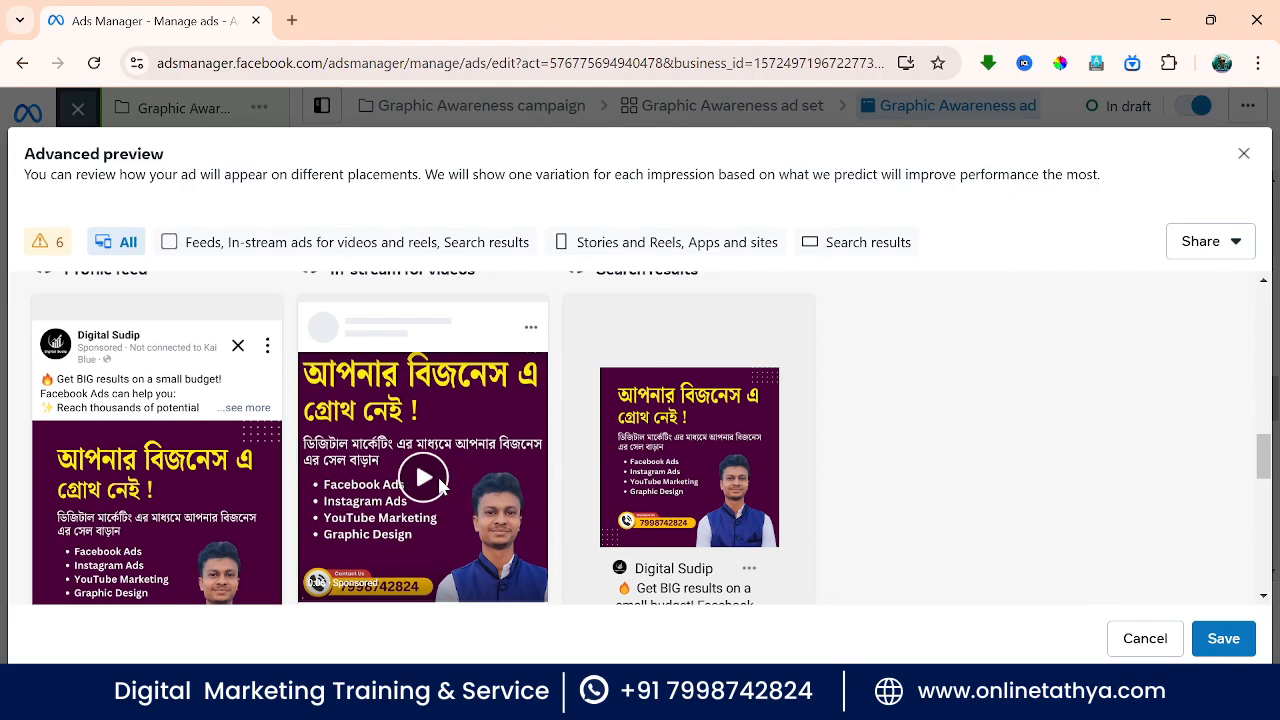
{"action": "scroll", "coordinate": [440, 484], "scroll_direction": "down", "scroll_amount": 2}
{"action": "scroll", "coordinate": [475, 400], "scroll_direction": "up", "scroll_amount": 1}
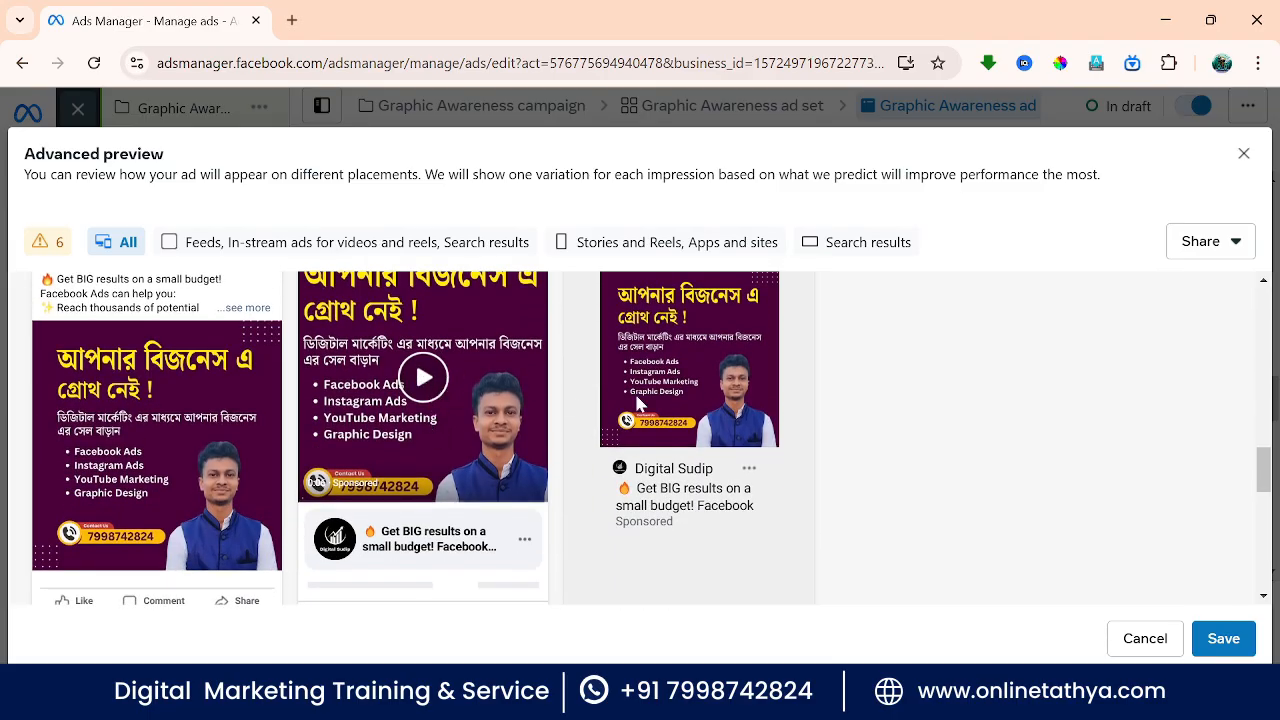
Step: Check the placement format templates, look over all placement previews once more and close the advanced preview
{"action": "scroll", "coordinate": [640, 400], "scroll_direction": "down", "scroll_amount": 4}
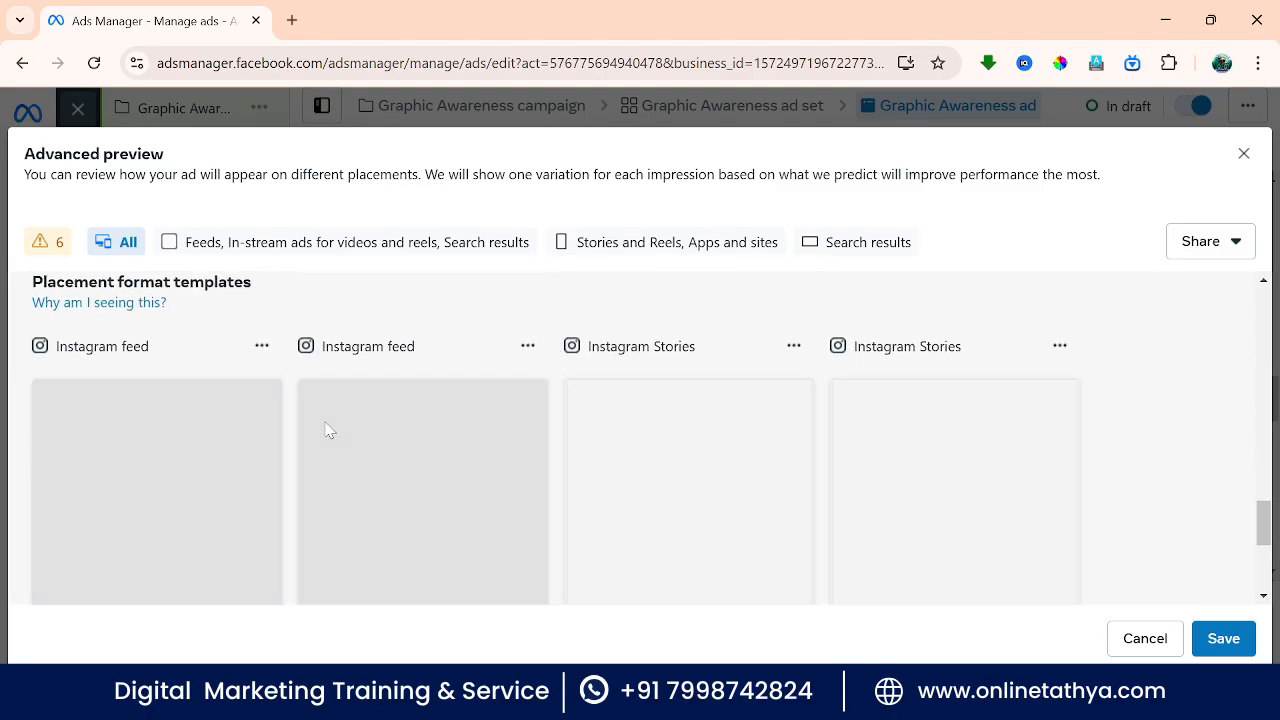
{"action": "scroll", "coordinate": [505, 401], "scroll_direction": "down", "scroll_amount": 1}
{"action": "scroll", "coordinate": [474, 420], "scroll_direction": "up", "scroll_amount": 3}
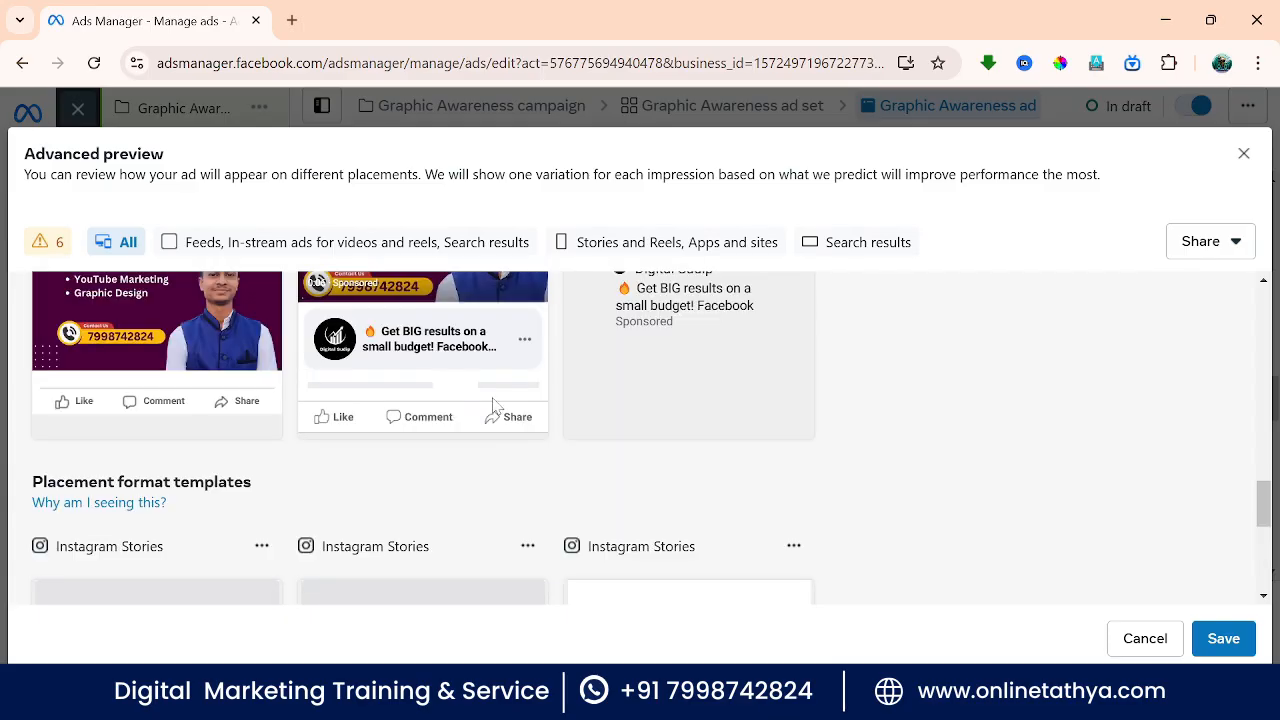
{"action": "scroll", "coordinate": [510, 415], "scroll_direction": "up", "scroll_amount": 7}
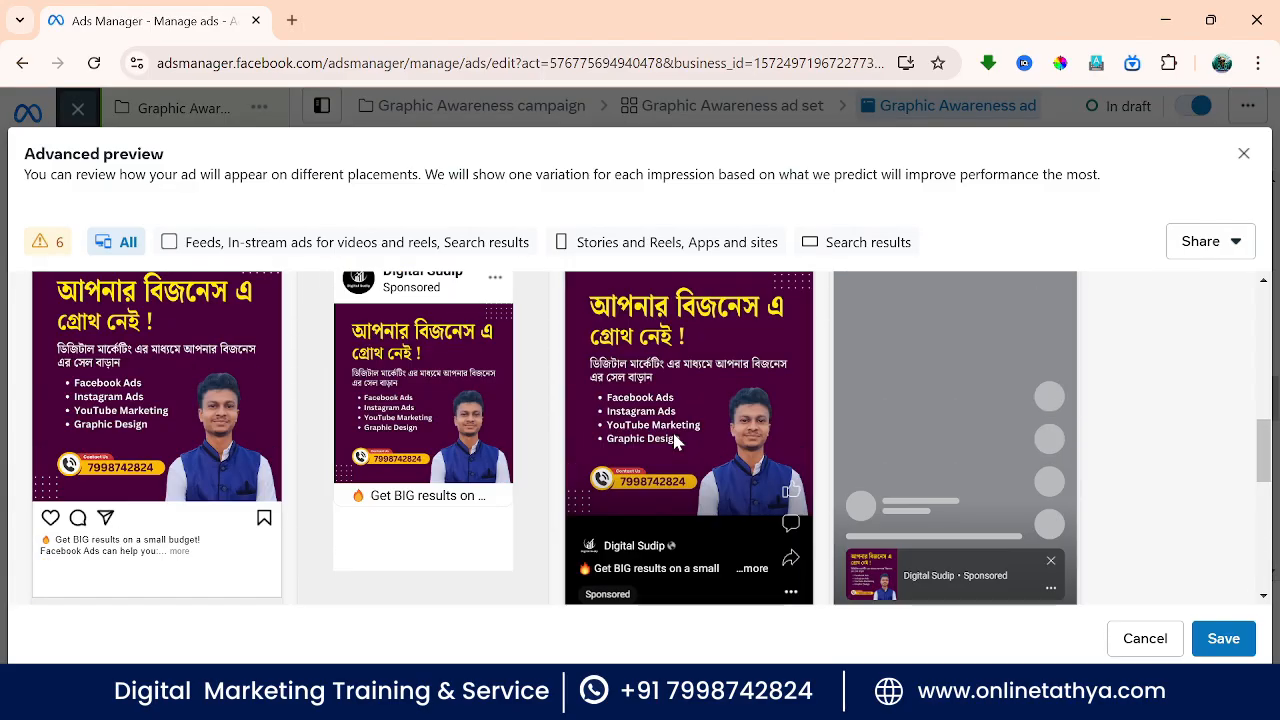
{"action": "scroll", "coordinate": [675, 441], "scroll_direction": "up", "scroll_amount": 9}
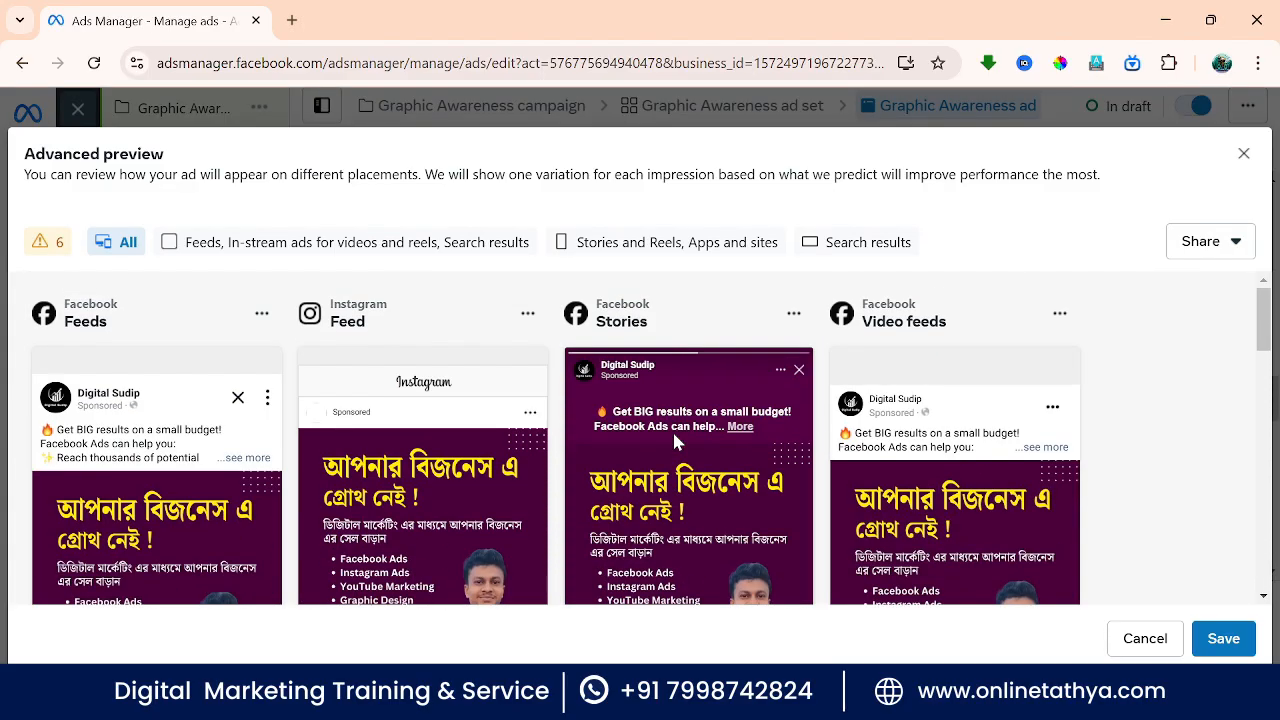
{"action": "scroll", "coordinate": [700, 410], "scroll_direction": "down", "scroll_amount": 10}
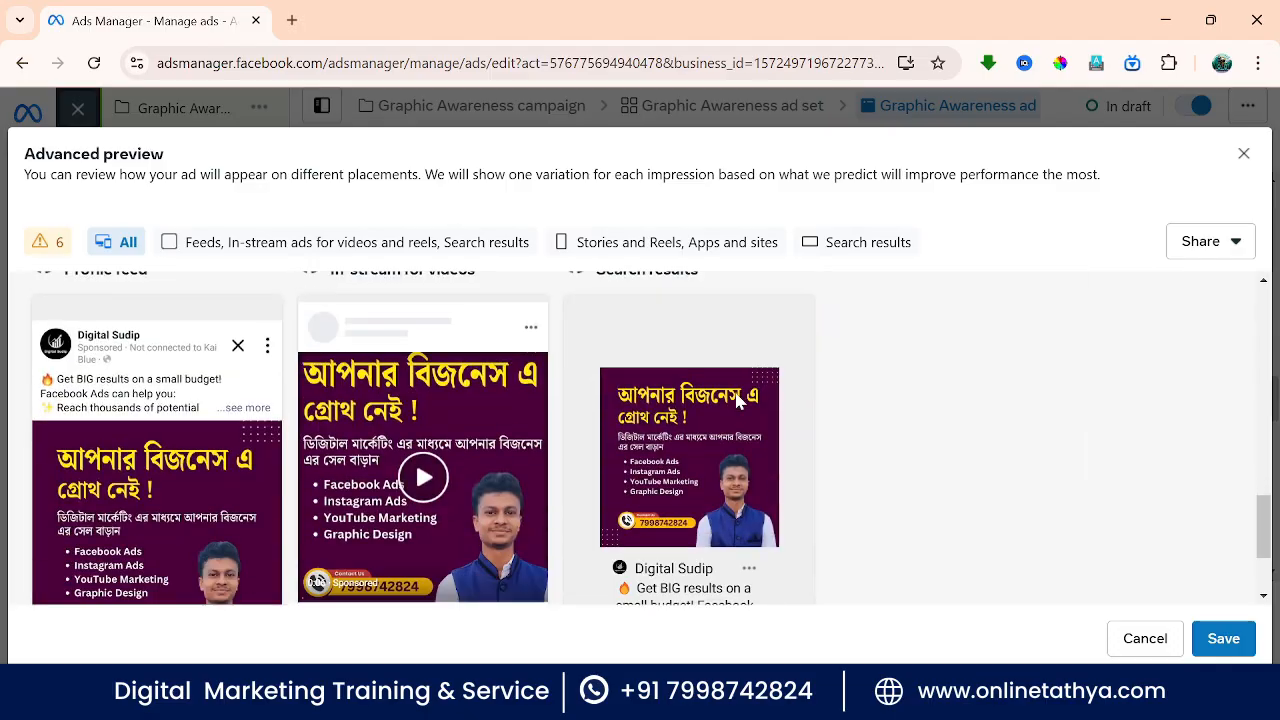
{"action": "scroll", "coordinate": [738, 399], "scroll_direction": "down", "scroll_amount": 2}
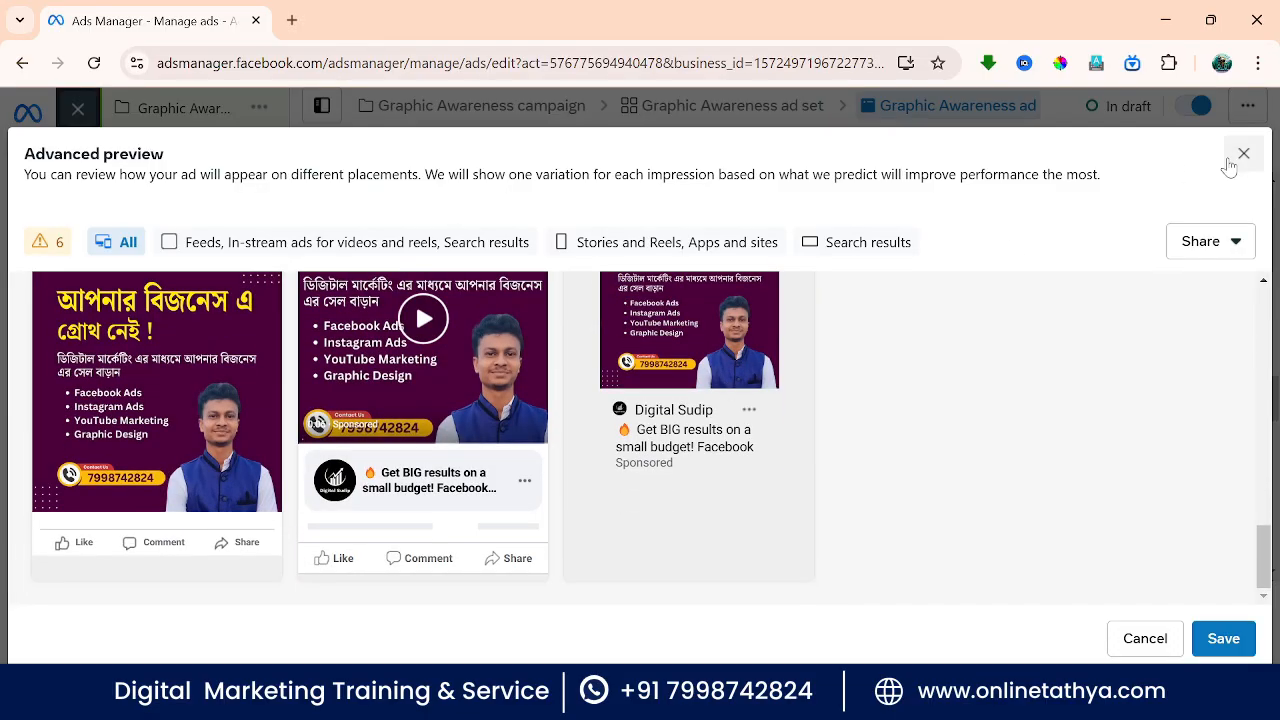
{"action": "left_click", "coordinate": [1243, 154]}
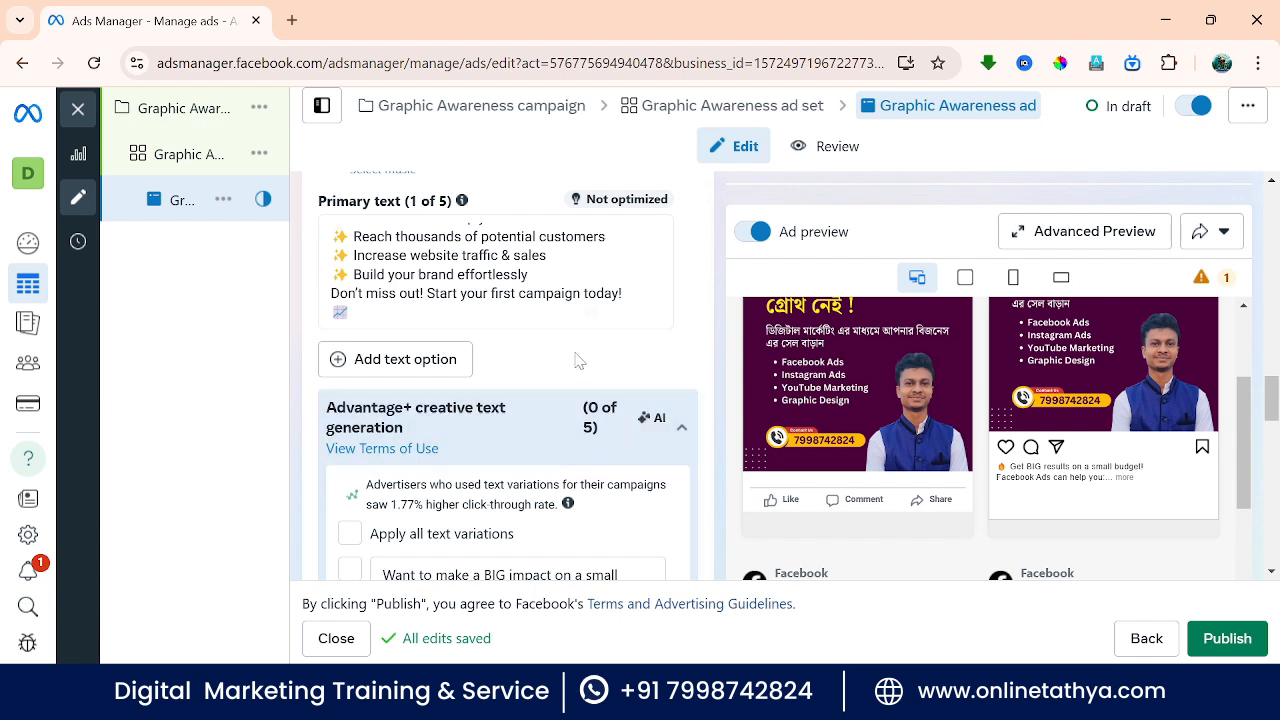
Step: Recheck the ad's music option, primary text, text variations, event details and languages, and compare the Facebook and Instagram feed previews
{"action": "scroll", "coordinate": [578, 362], "scroll_direction": "up", "scroll_amount": 2}
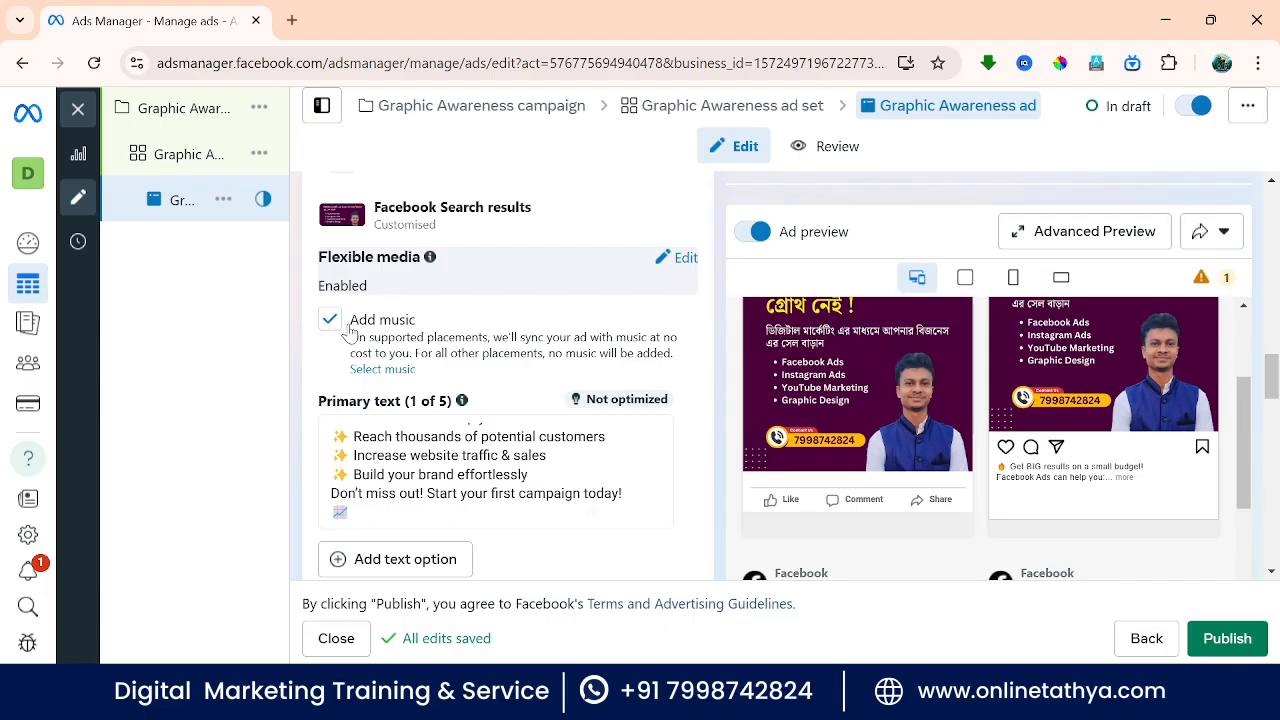
{"action": "scroll", "coordinate": [500, 330], "scroll_direction": "down", "scroll_amount": 5}
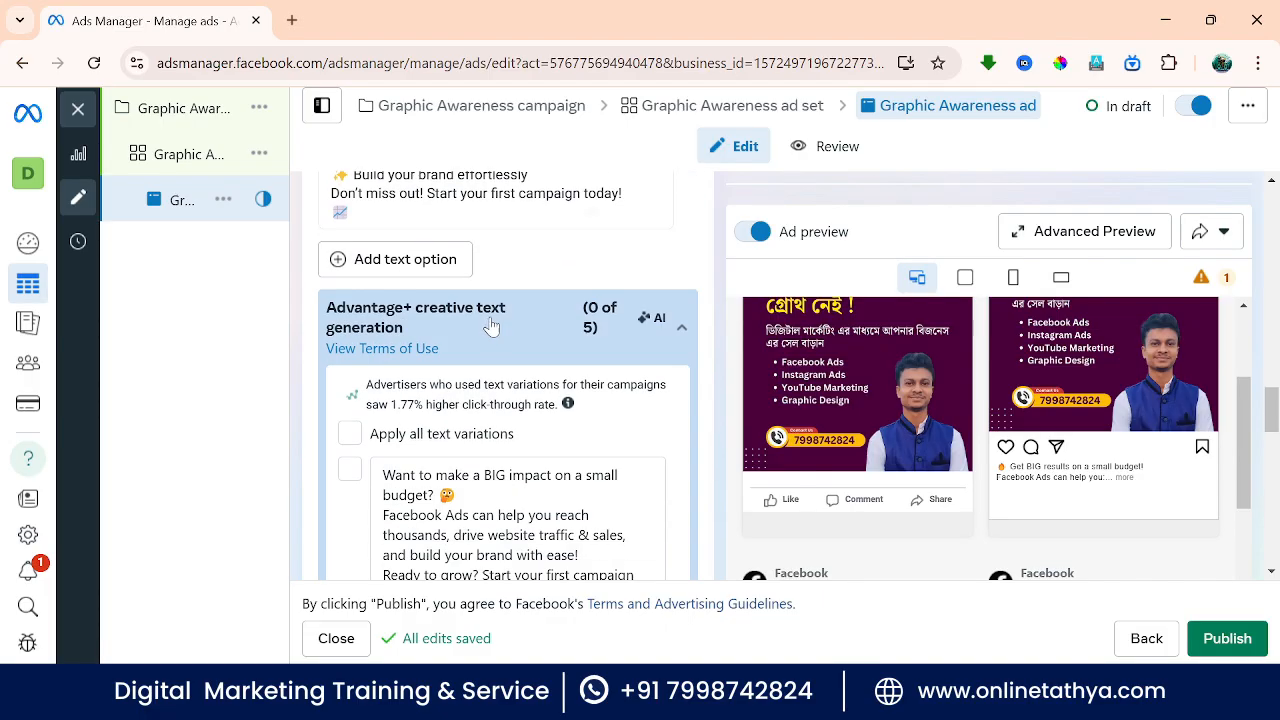
{"action": "scroll", "coordinate": [508, 376], "scroll_direction": "down", "scroll_amount": 5}
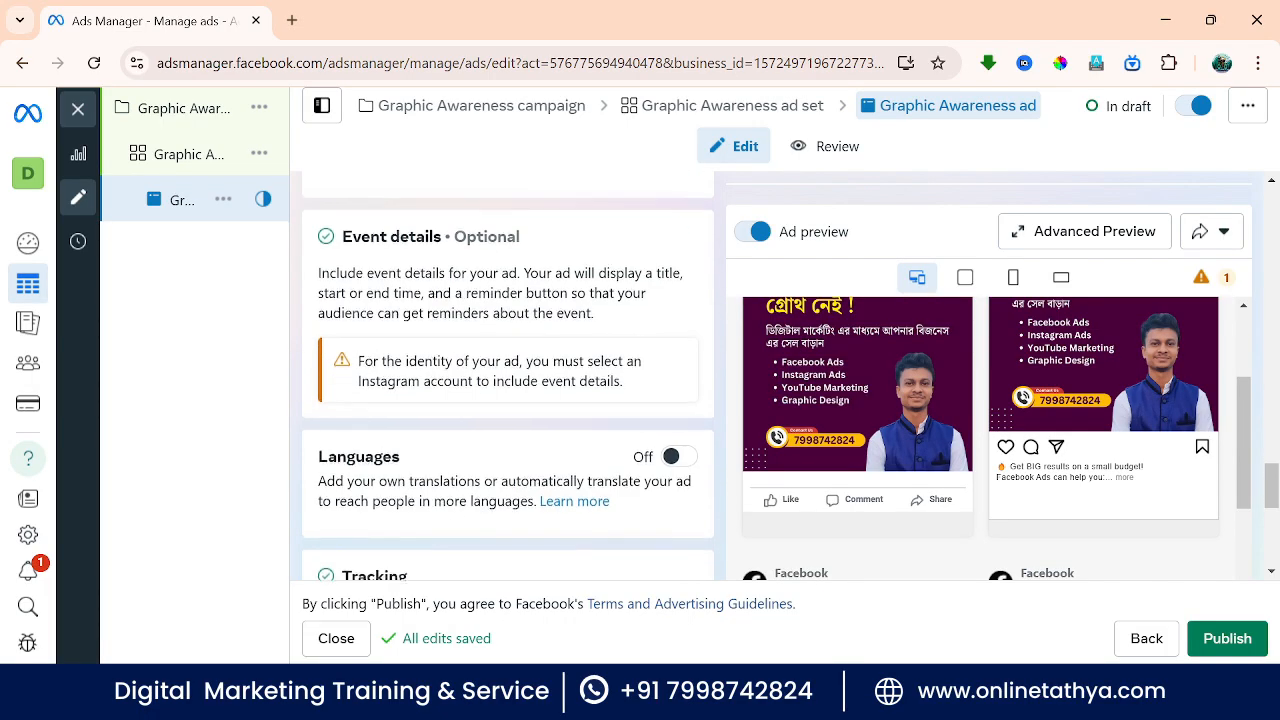
{"action": "scroll", "coordinate": [508, 376], "scroll_direction": "up", "scroll_amount": 4}
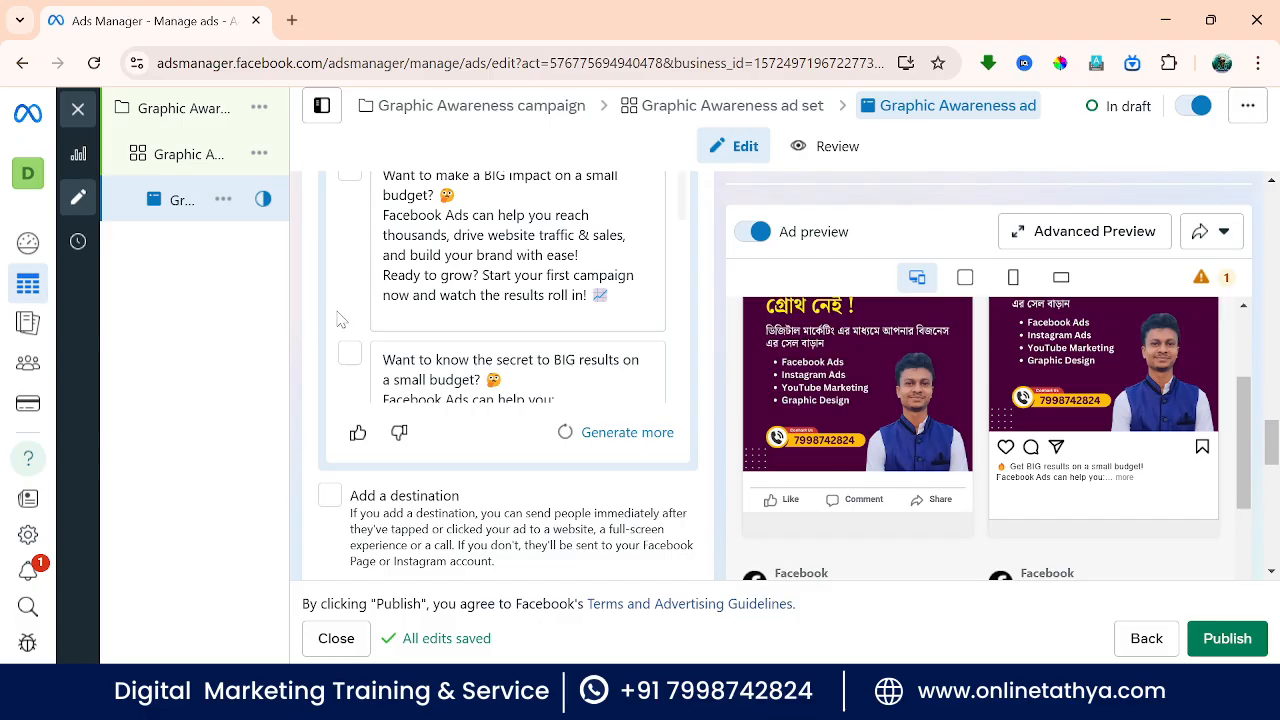
{"action": "scroll", "coordinate": [407, 322], "scroll_direction": "up", "scroll_amount": 5}
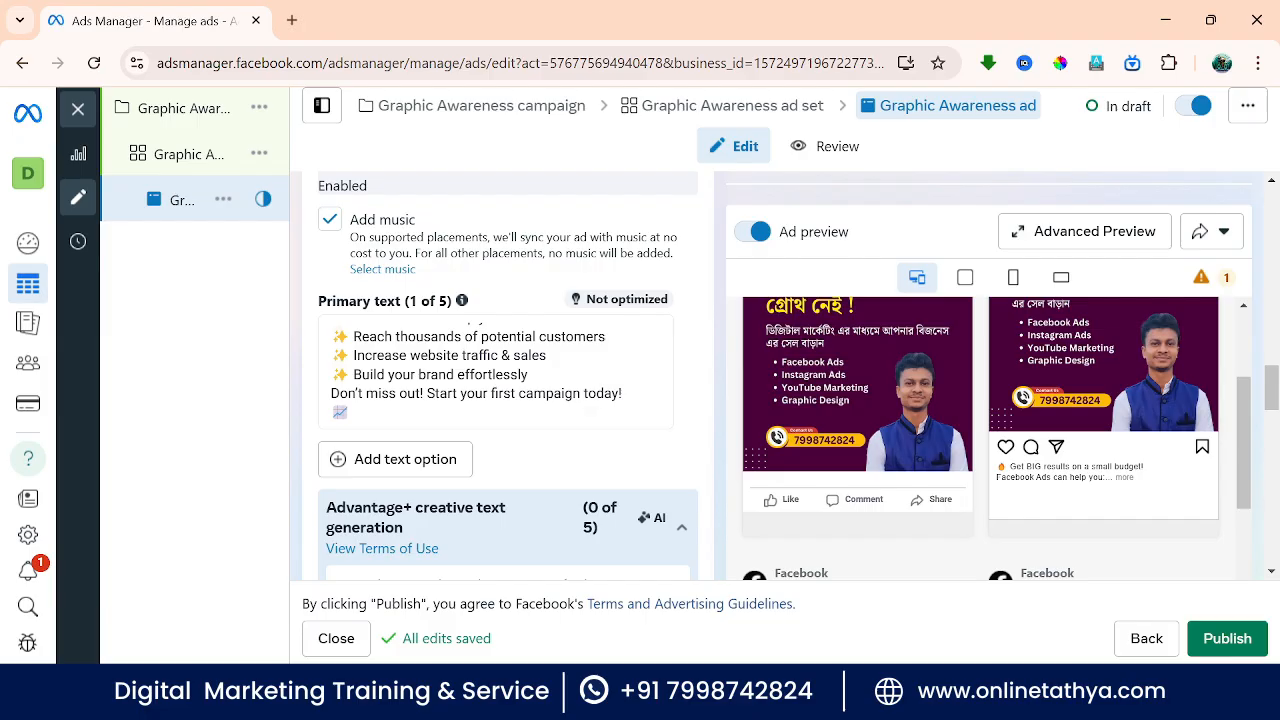
{"action": "scroll", "coordinate": [836, 380], "scroll_direction": "up", "scroll_amount": 3}
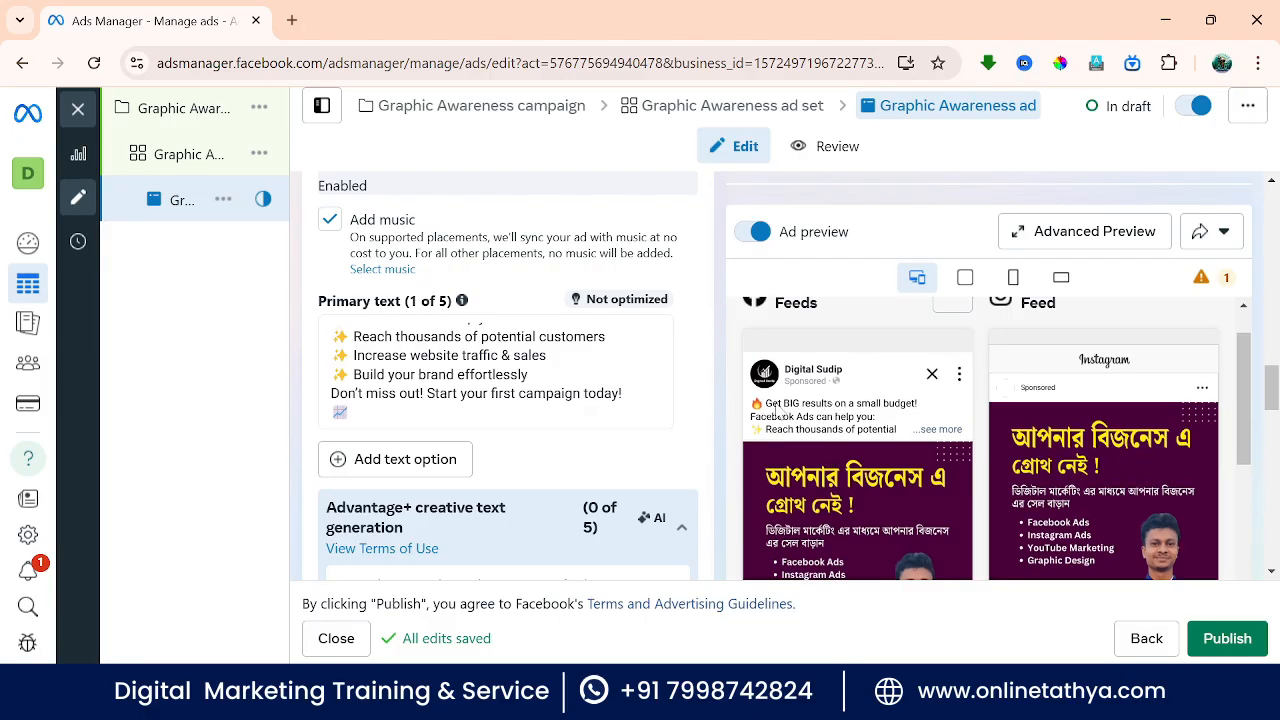
{"action": "scroll", "coordinate": [850, 425], "scroll_direction": "down", "scroll_amount": 3}
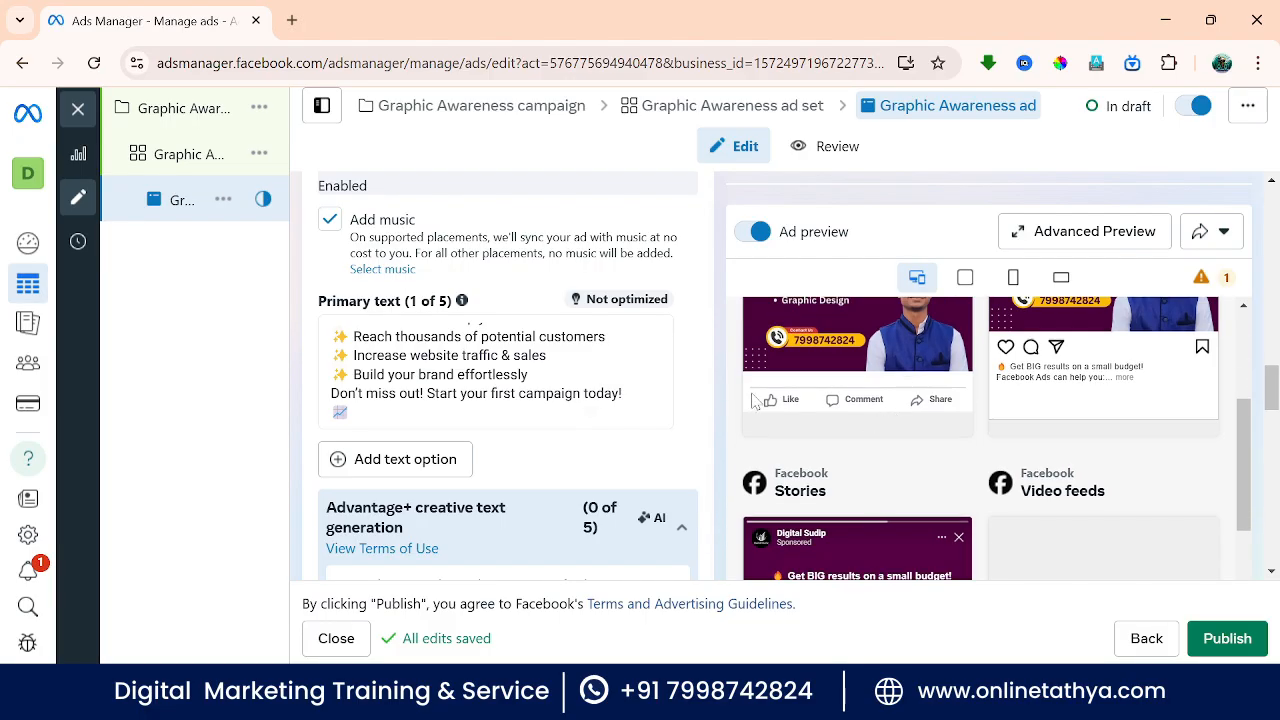
{"action": "scroll", "coordinate": [800, 380], "scroll_direction": "up", "scroll_amount": 2}
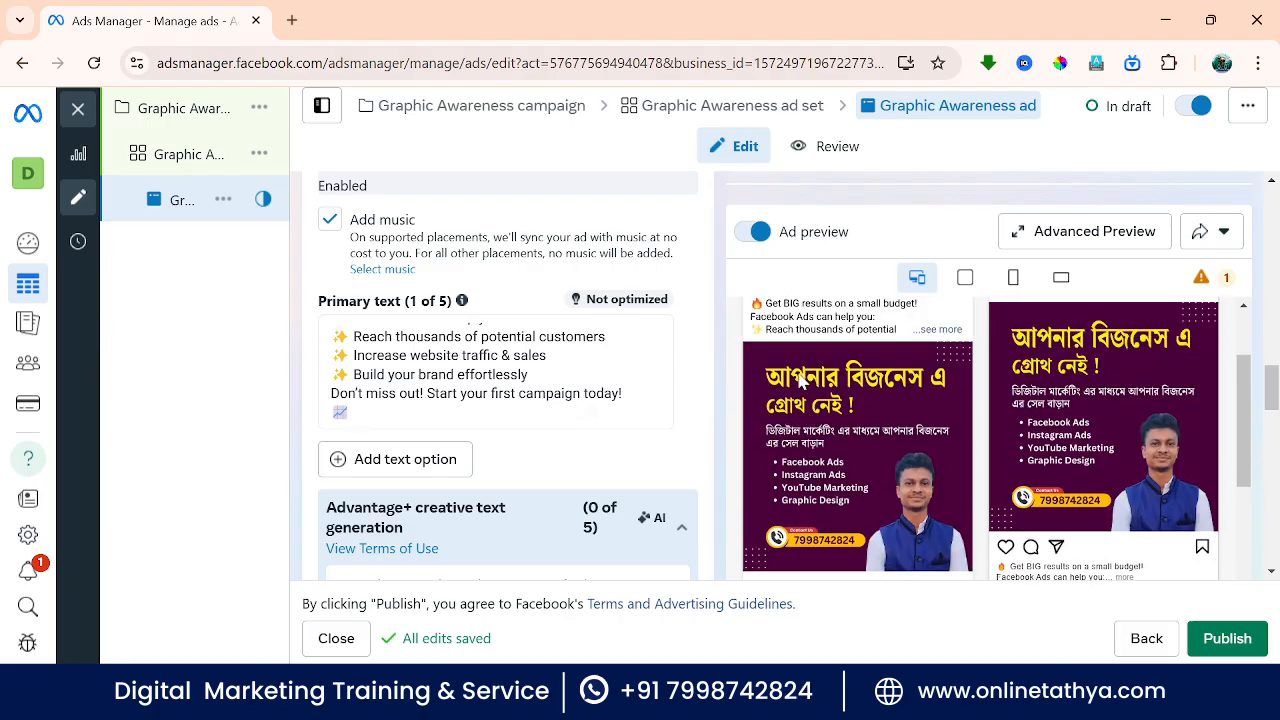
Step: Publish the Graphic Awareness campaign with its ad set and ad, then view and dismiss the publishing confirmation details
{"action": "scroll", "coordinate": [497, 366], "scroll_direction": "down", "scroll_amount": 10}
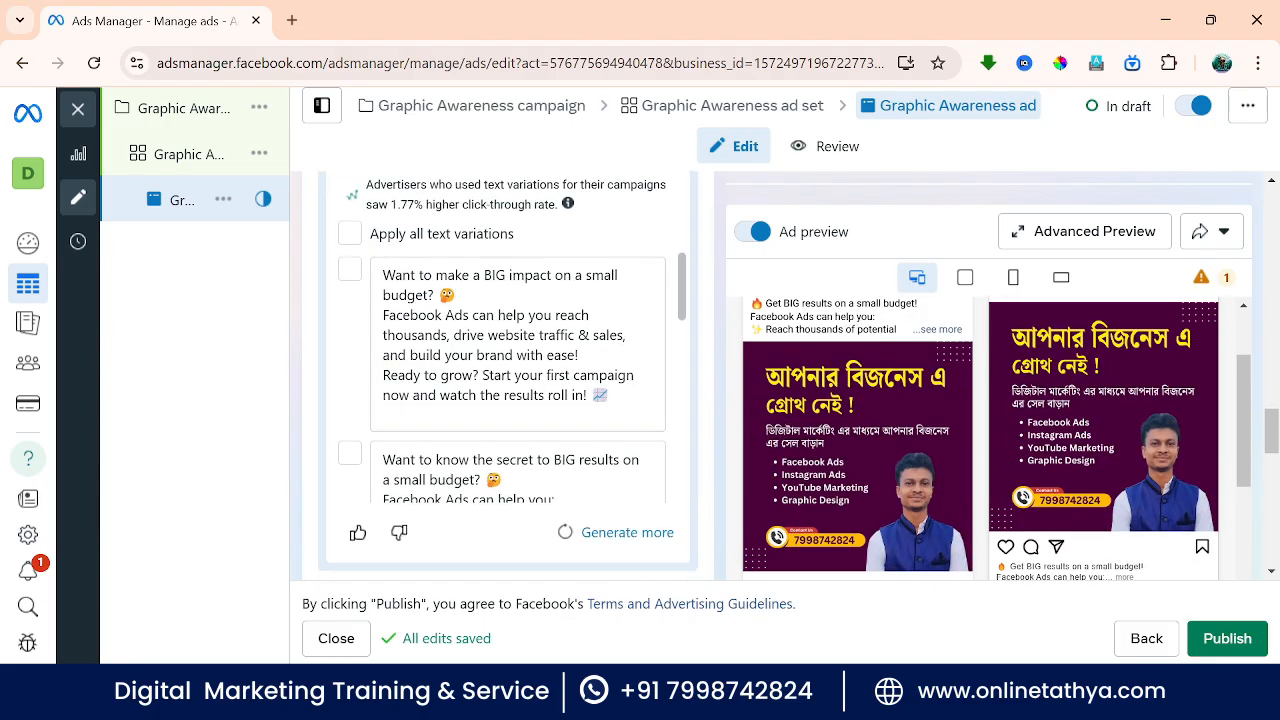
{"action": "scroll", "coordinate": [497, 366], "scroll_direction": "down", "scroll_amount": 5}
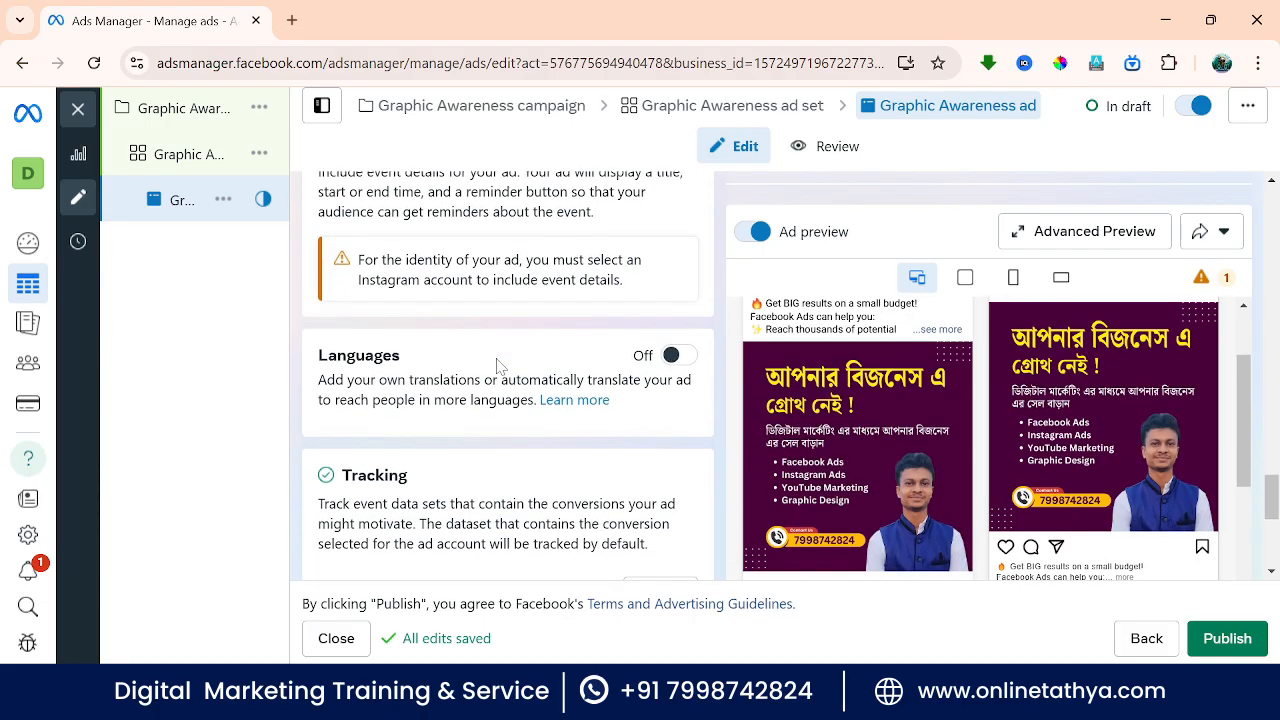
{"action": "scroll", "coordinate": [500, 366], "scroll_direction": "down", "scroll_amount": 1}
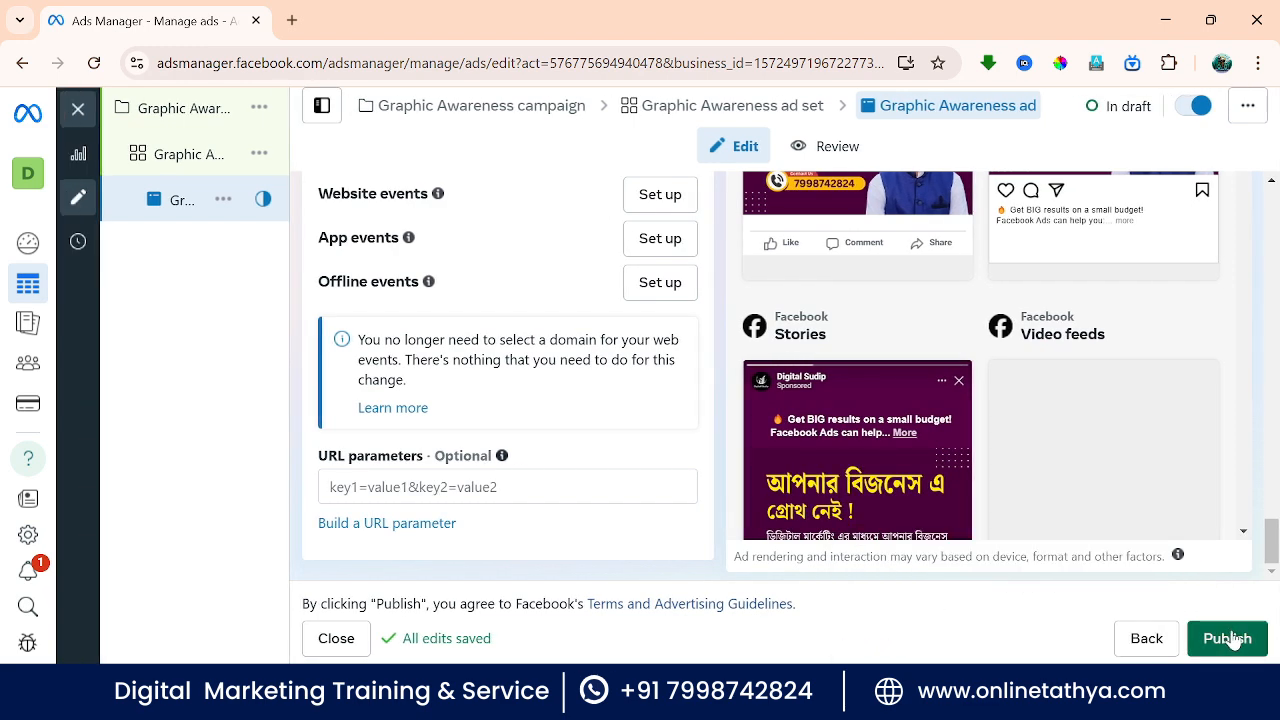
{"action": "left_click", "coordinate": [1240, 638]}
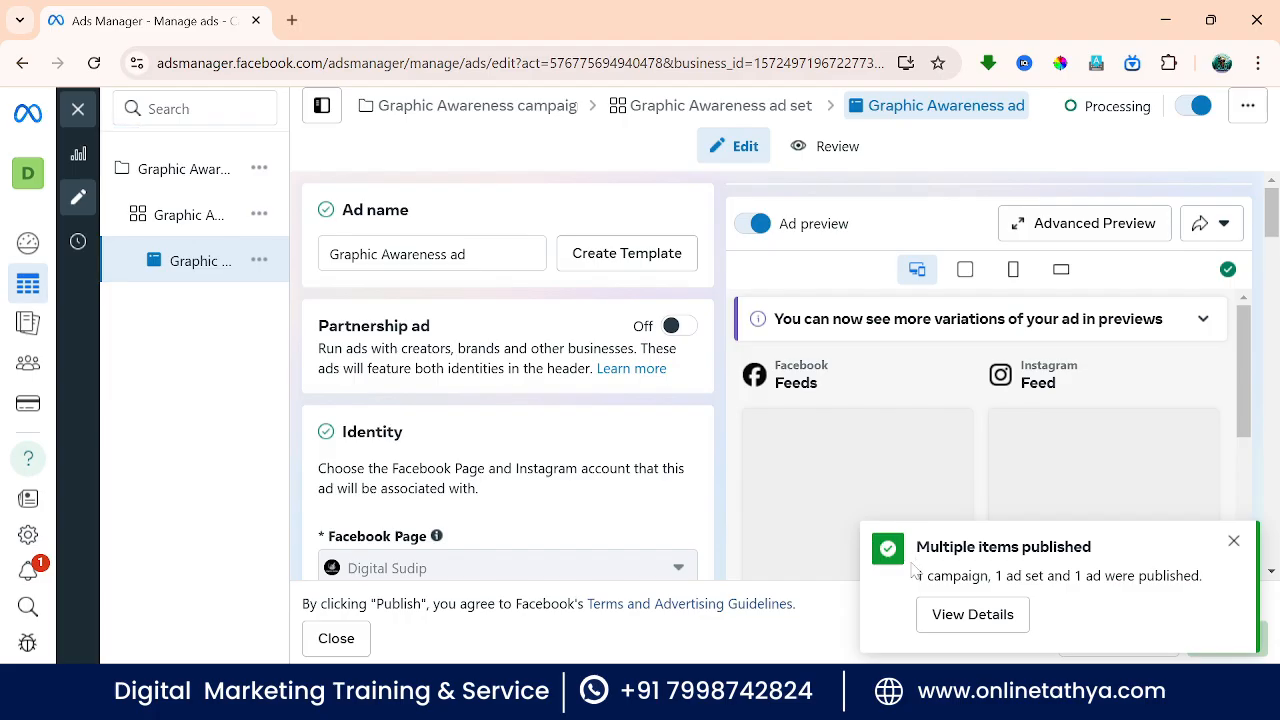
{"action": "left_click", "coordinate": [965, 614]}
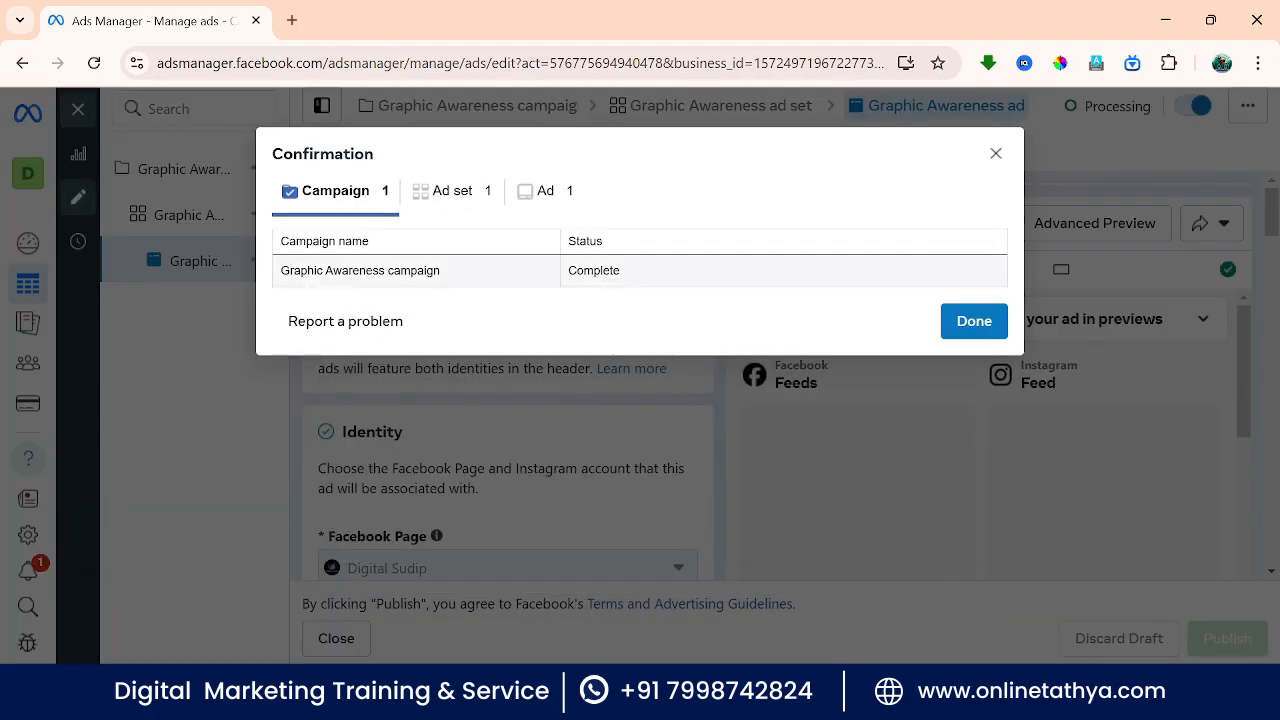
{"action": "left_click", "coordinate": [966, 322]}
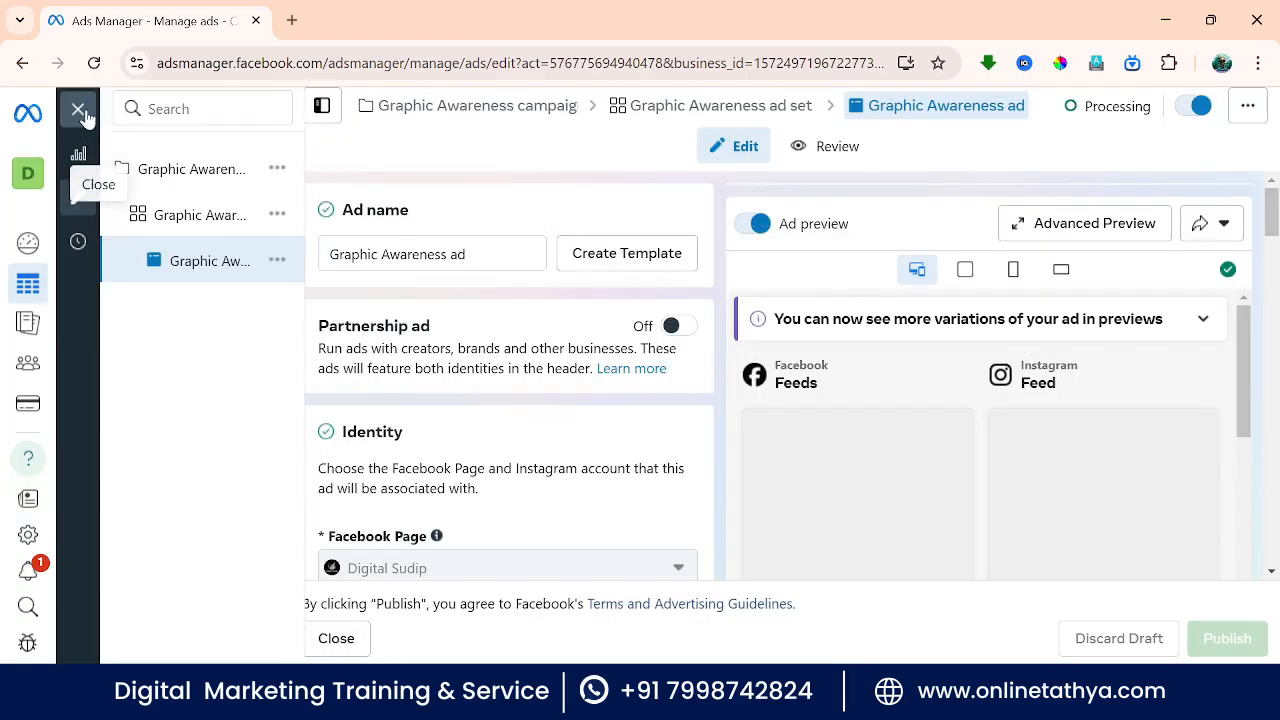
Step: Close the ad editor and show the campaign list with all campaign, ad set and ad selections cleared and the filter tip dismissed
{"action": "left_click", "coordinate": [79, 110]}
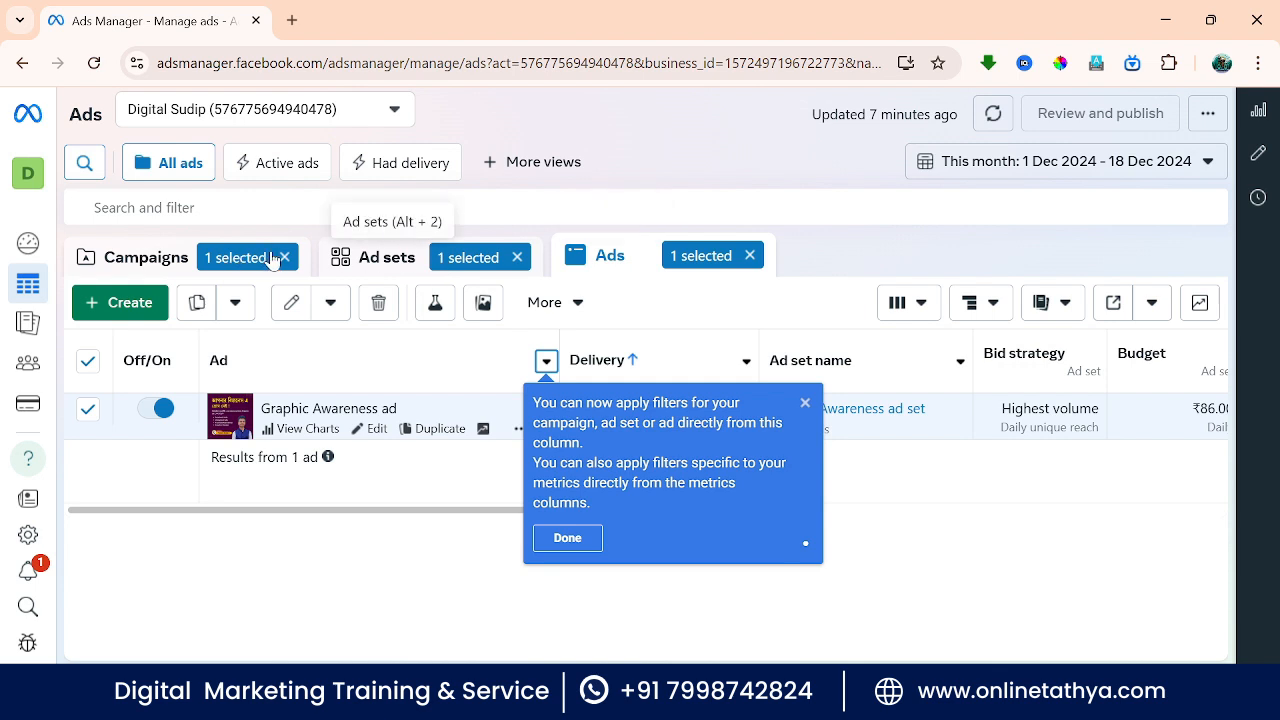
{"action": "left_click", "coordinate": [746, 257]}
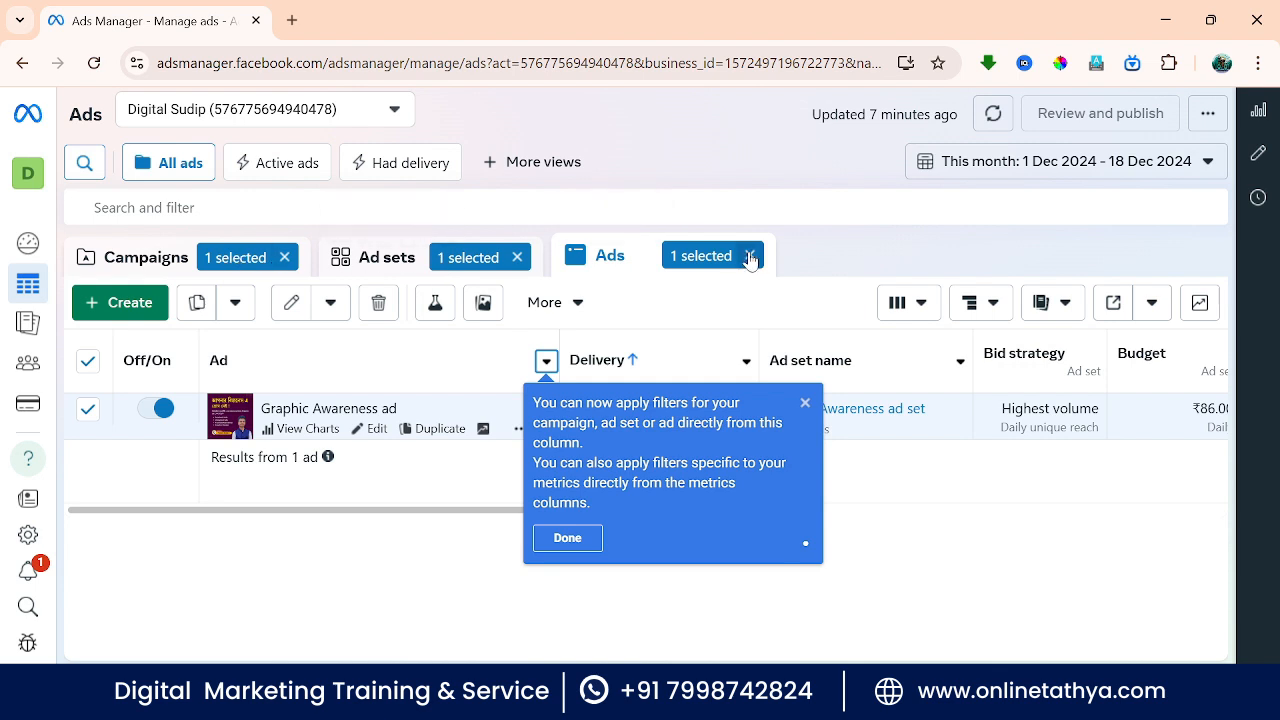
{"action": "left_click", "coordinate": [519, 258]}
{"action": "left_click", "coordinate": [284, 257]}
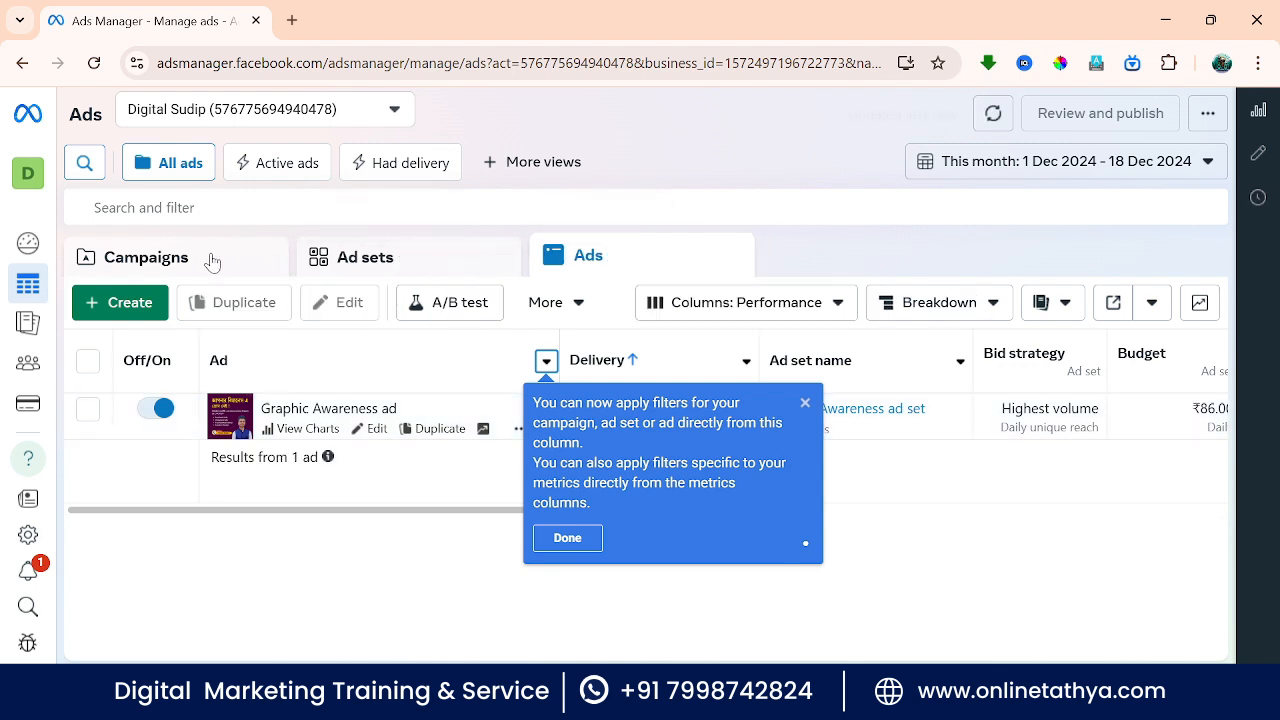
{"action": "left_click", "coordinate": [174, 259]}
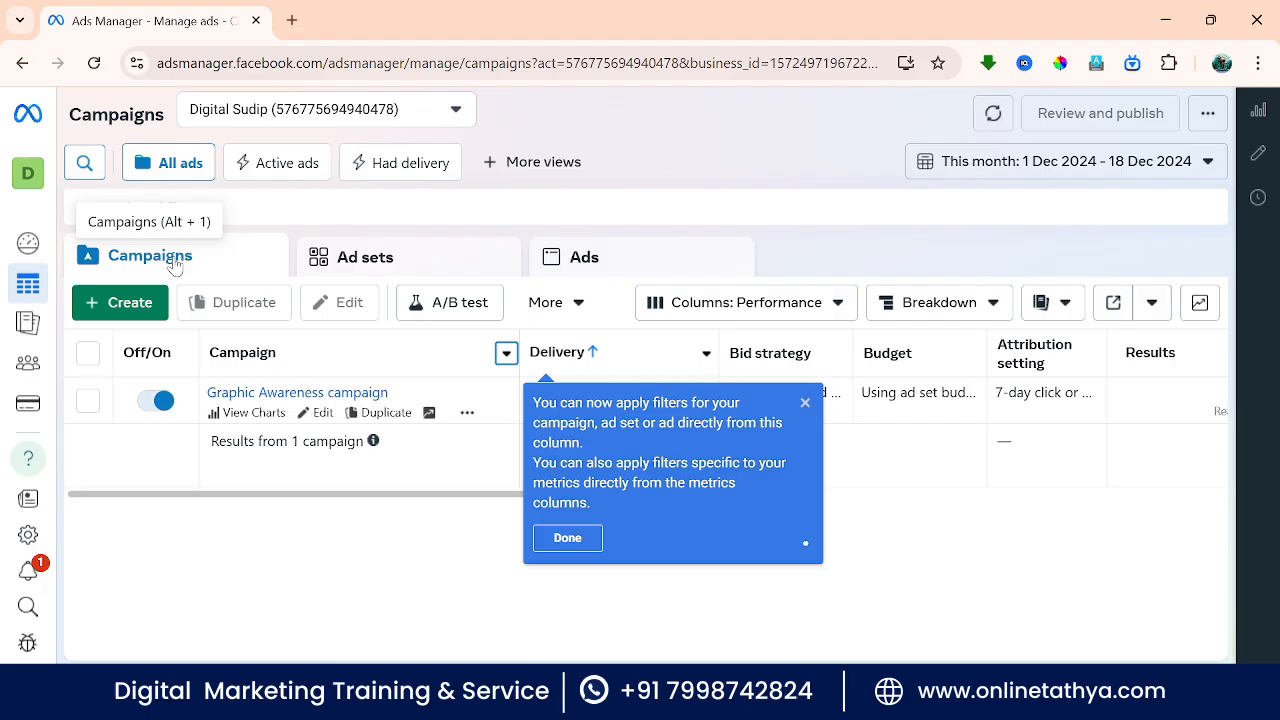
{"action": "left_click", "coordinate": [550, 550]}
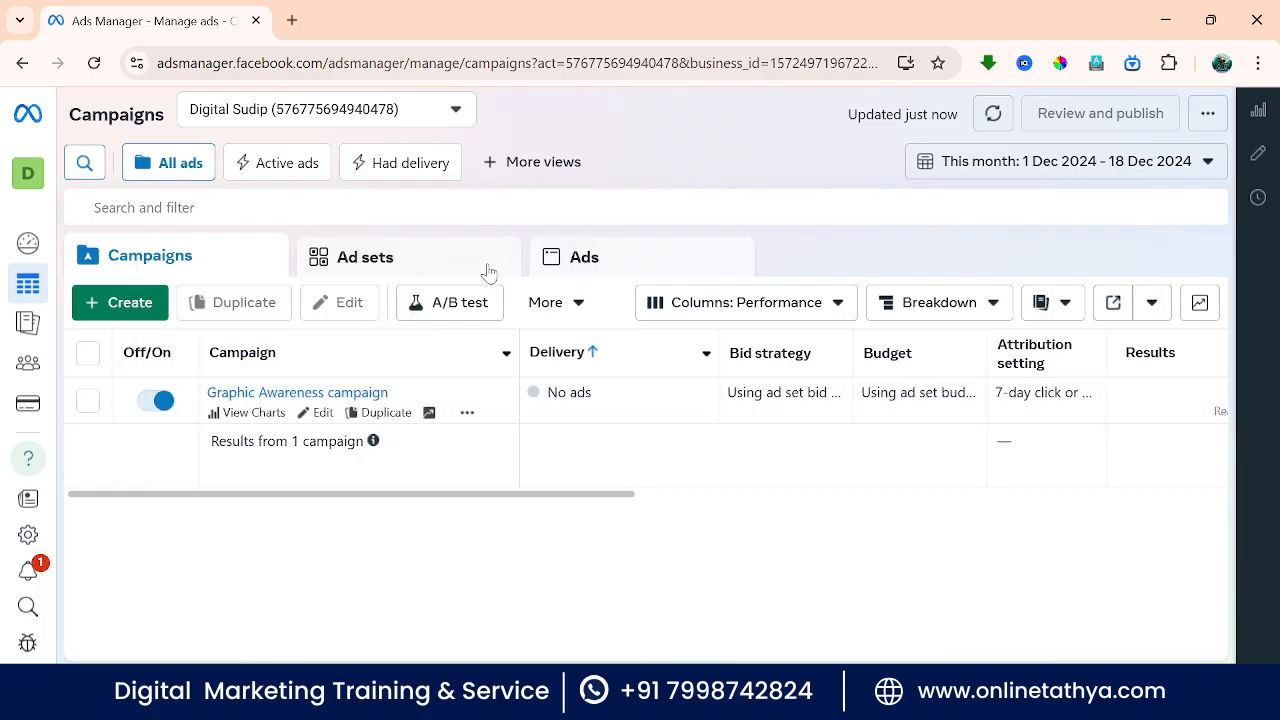
Step: Reload the campaign list and examine the Graphic Awareness campaign's delivery, reach, impressions, cost per result and amount spent columns
{"action": "left_click", "coordinate": [96, 76]}
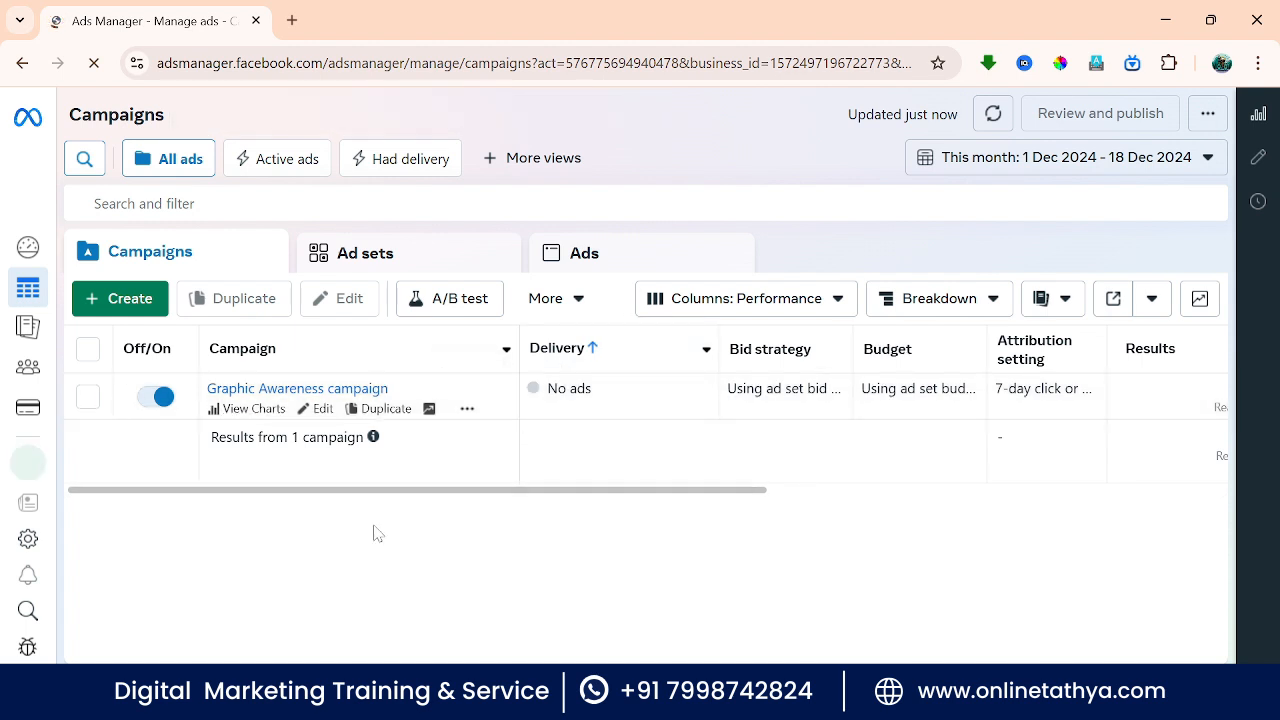
{"action": "left_click_drag", "start_coordinate": [270, 497], "coordinate": [672, 497]}
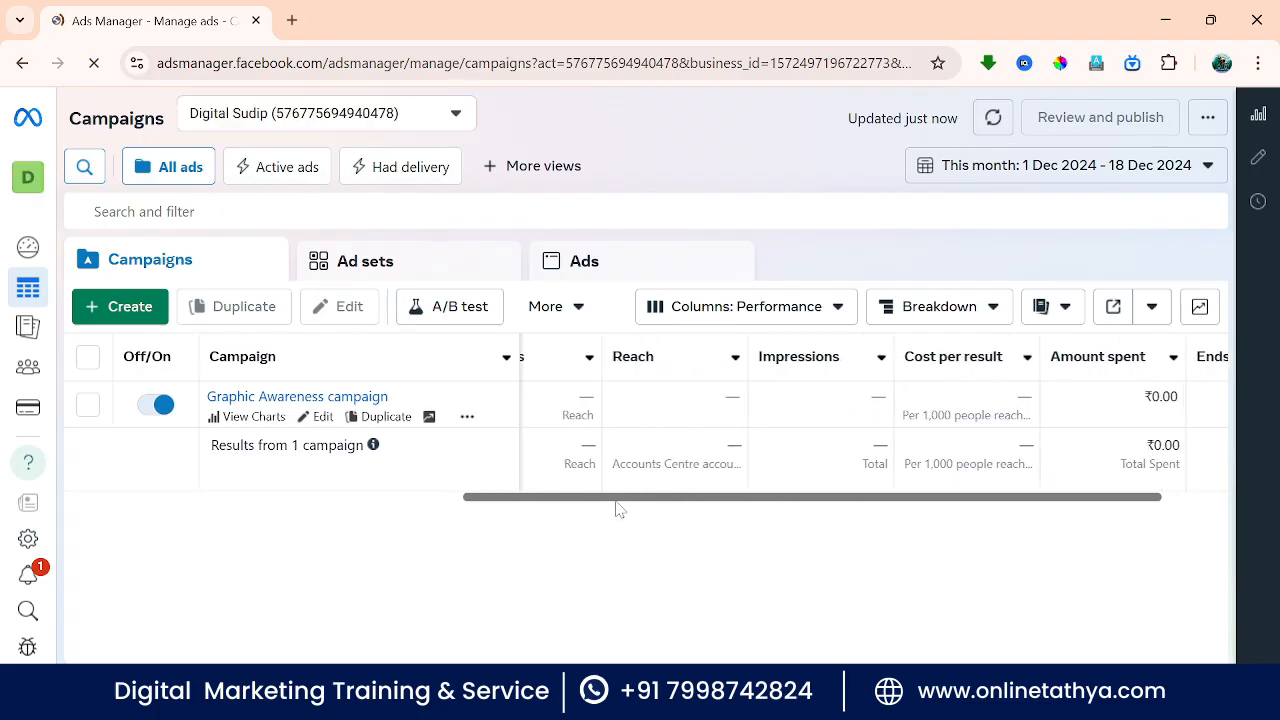
{"action": "left_click_drag", "start_coordinate": [261, 515], "coordinate": [192, 506]}
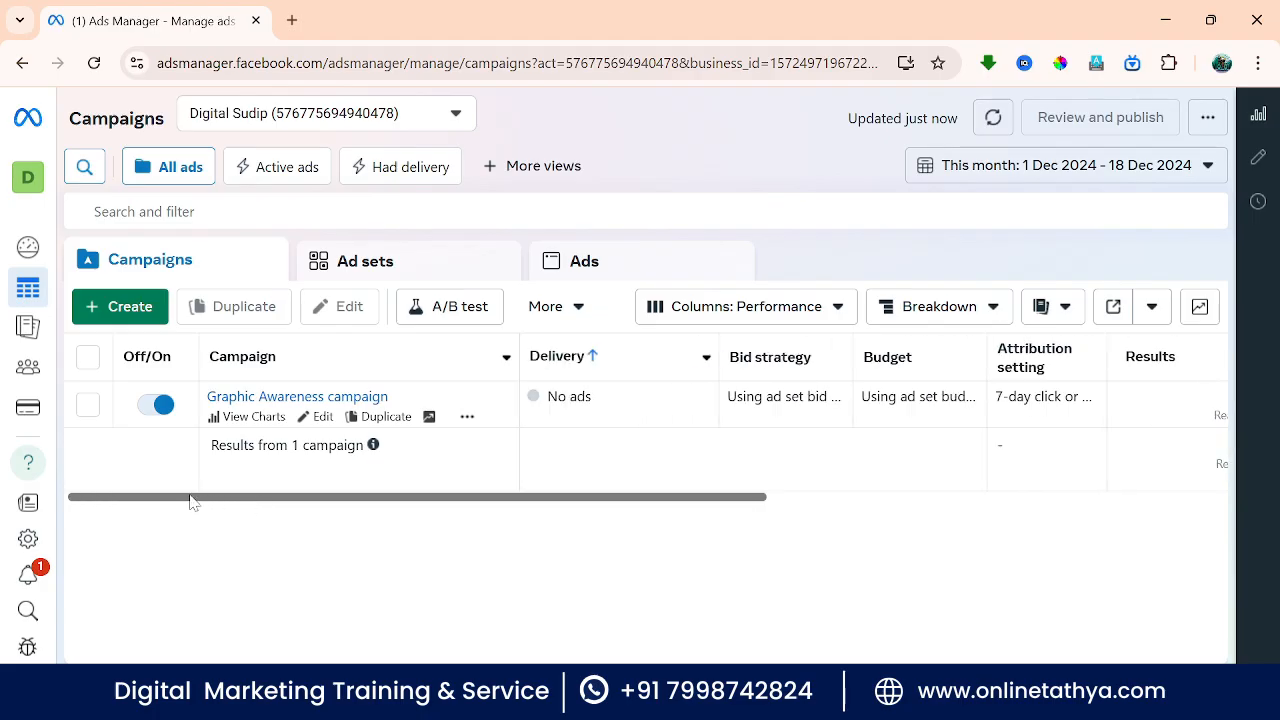
{"action": "left_click_drag", "start_coordinate": [197, 502], "coordinate": [165, 502]}
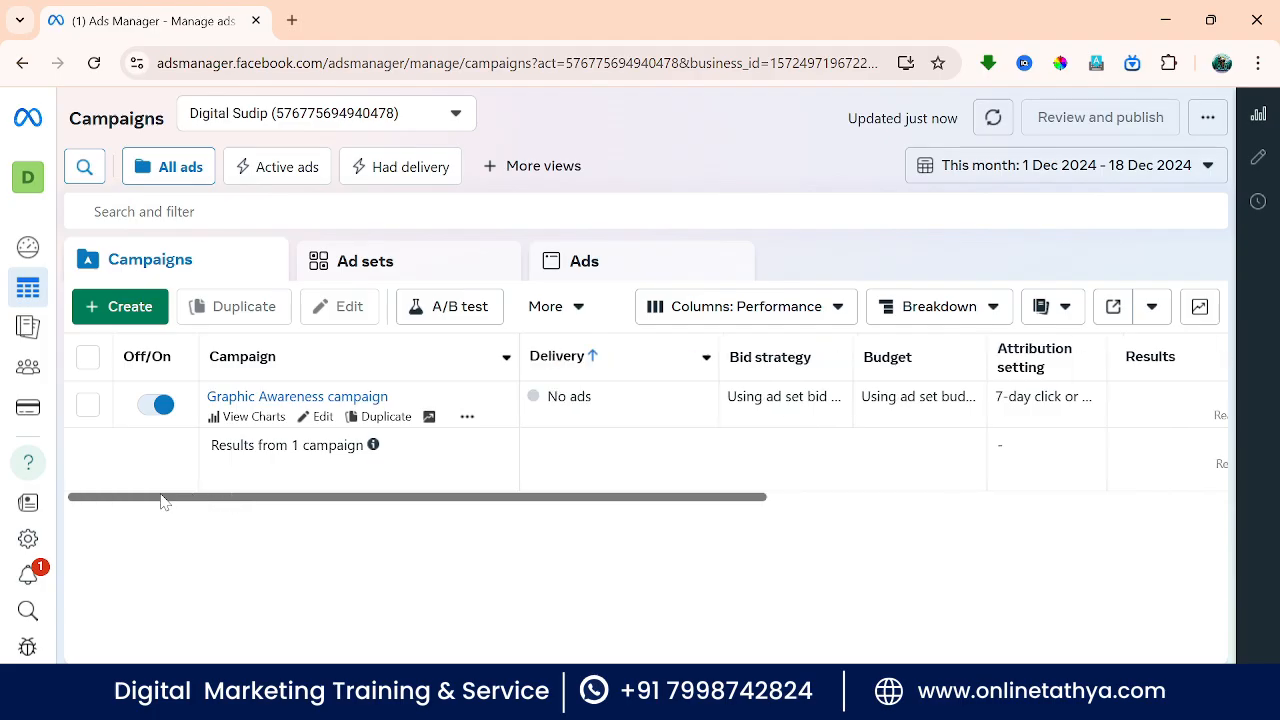